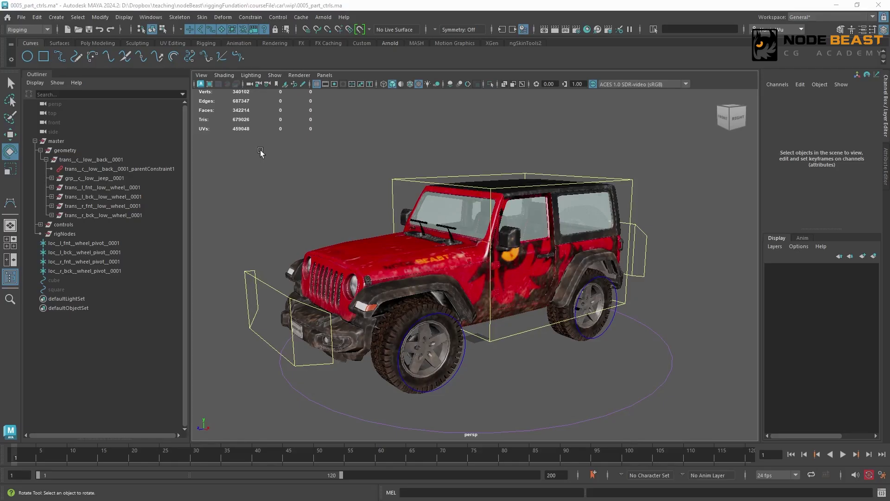
Step: Try rotating the jeep body group grp__c__low__jeep__0001 and undo the change
click(136, 177)
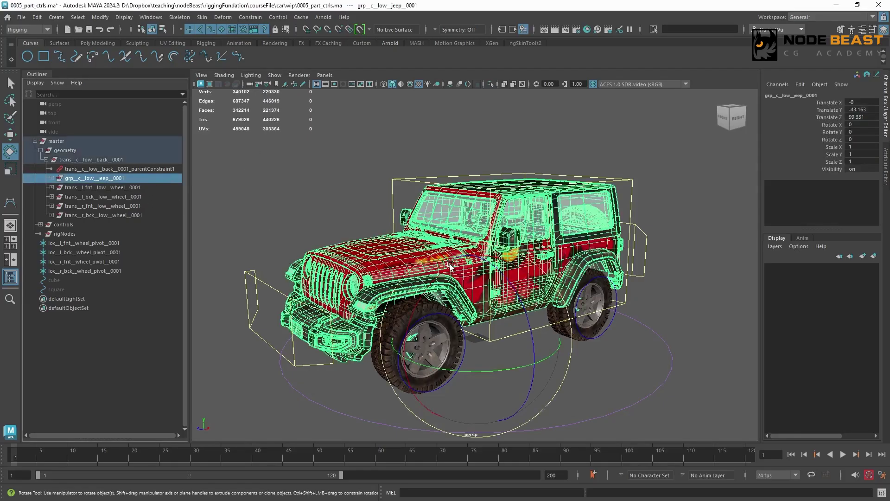
drag(456, 272, 486, 274)
key(ctrl+z)
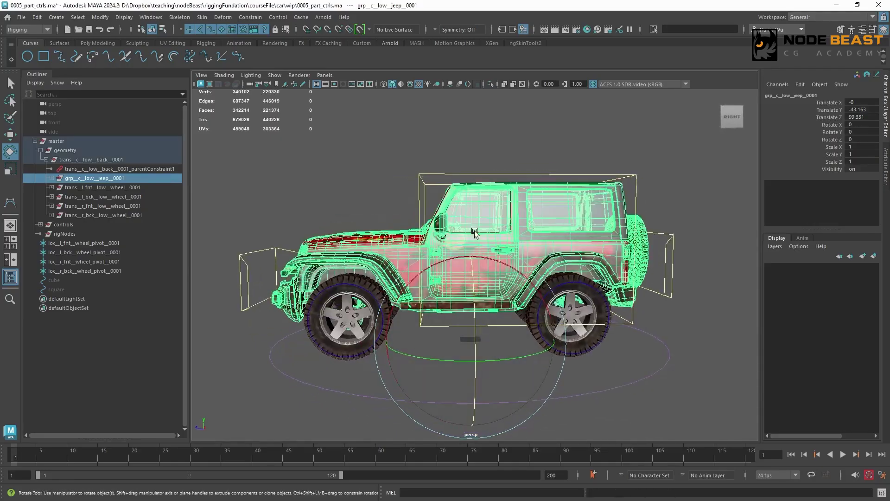
click(450, 182)
key(w)
alt+drag(449, 240, 325, 178)
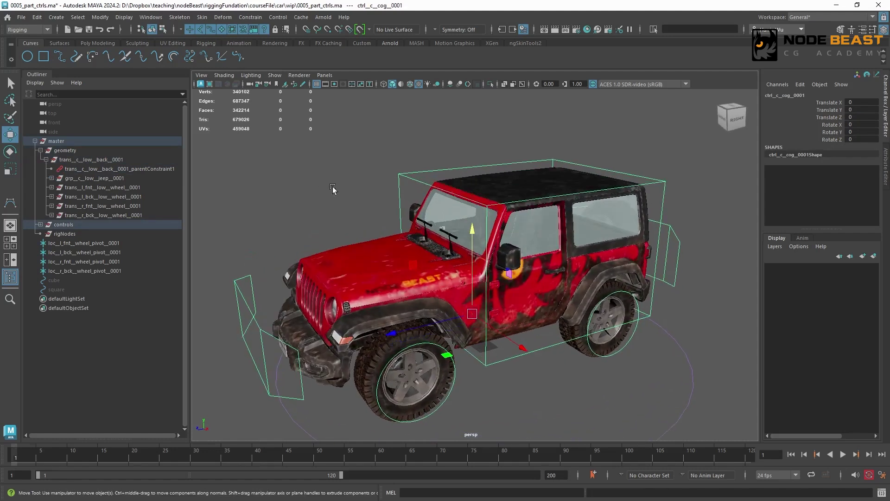
click(332, 187)
Step: Collapse the master hierarchy and hide the whole master group
click(35, 141)
click(92, 139)
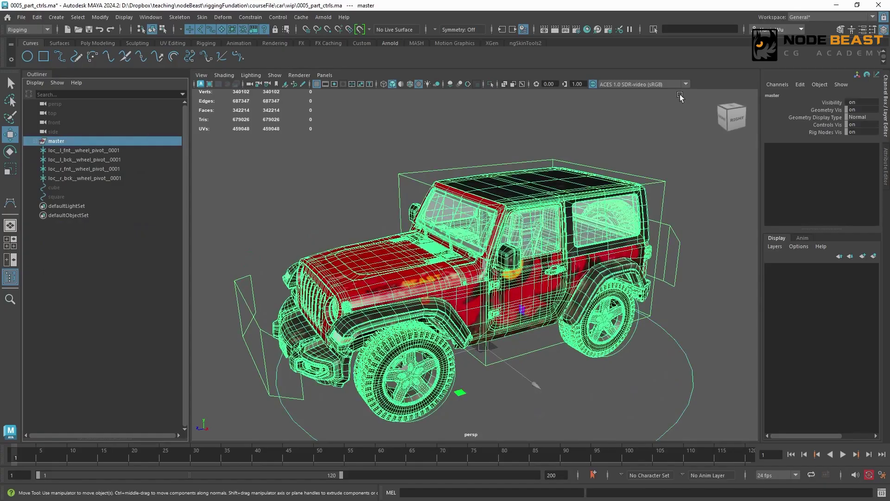
key(ctrl+h)
click(427, 245)
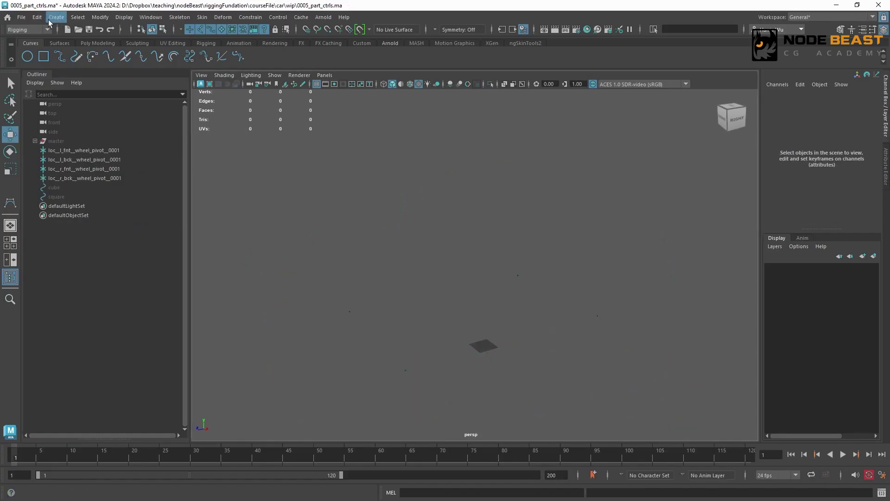
Step: Begin a grid-snapped CV curve in the top view with a downward-pointing arrow arm, 2 units wide, its tip 6 units from the origin
click(56, 17)
mouse_move(130, 89)
click(202, 92)
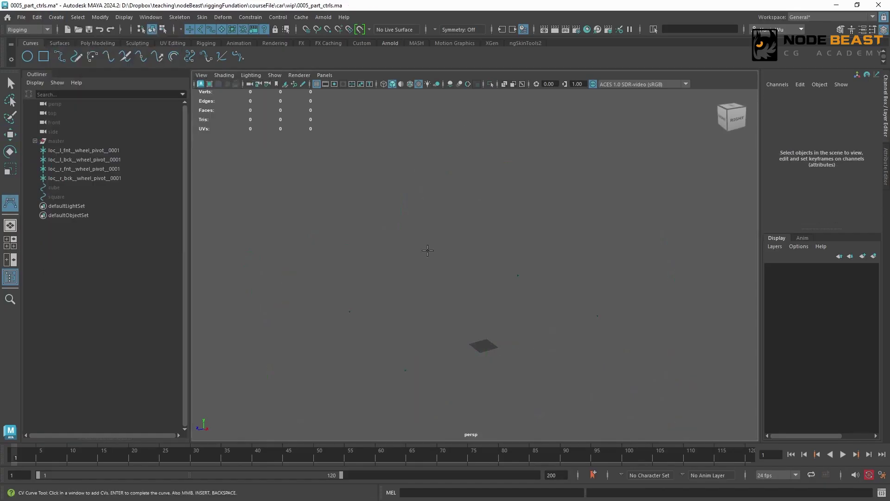
key(space)
drag(470, 235, 427, 220)
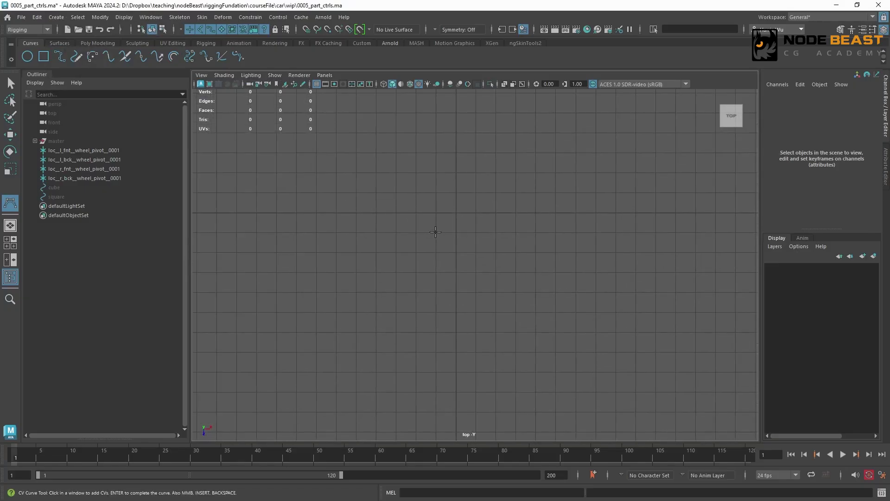
click(436, 232)
click(436, 292)
click(416, 292)
click(456, 332)
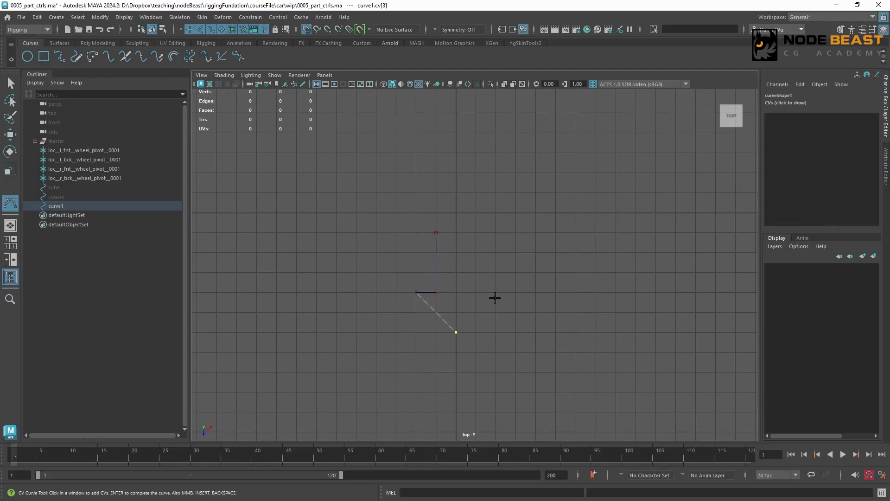
click(496, 293)
click(476, 292)
click(477, 232)
Step: Continue the curve with matching right-pointing and upward-pointing arrow arms, each tip 6 units from the origin
click(536, 233)
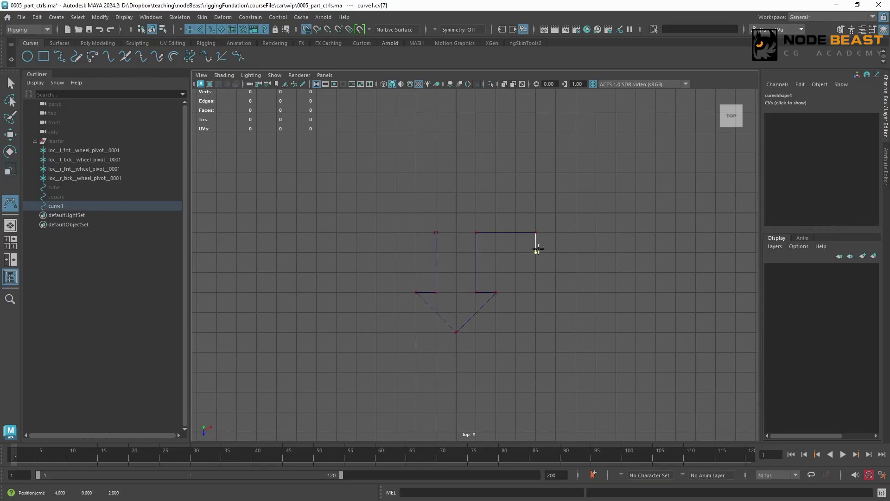
click(537, 252)
click(577, 213)
click(536, 172)
click(536, 192)
click(477, 193)
click(476, 132)
click(496, 133)
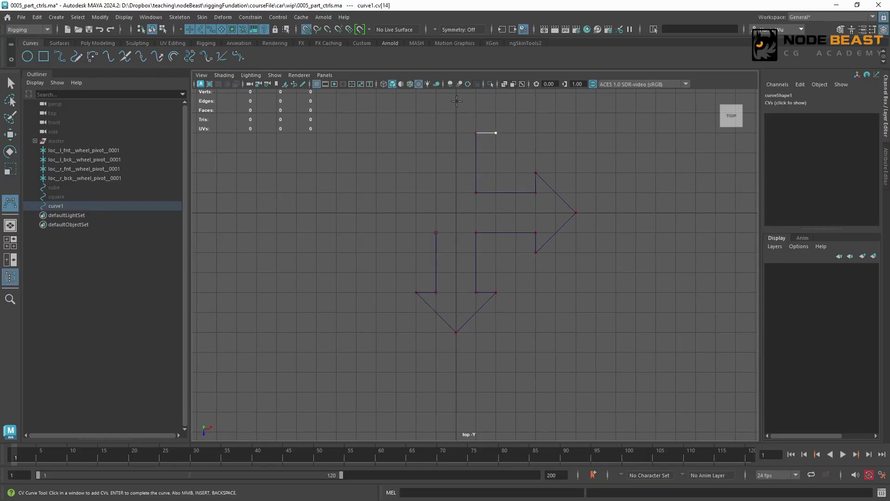
click(456, 92)
click(416, 133)
click(436, 133)
click(436, 191)
Step: Draw the matching left-pointing arrow arm back to the curve's start point and finish the four-way arrow curve
click(376, 192)
click(376, 172)
click(336, 212)
click(376, 252)
click(376, 232)
click(436, 232)
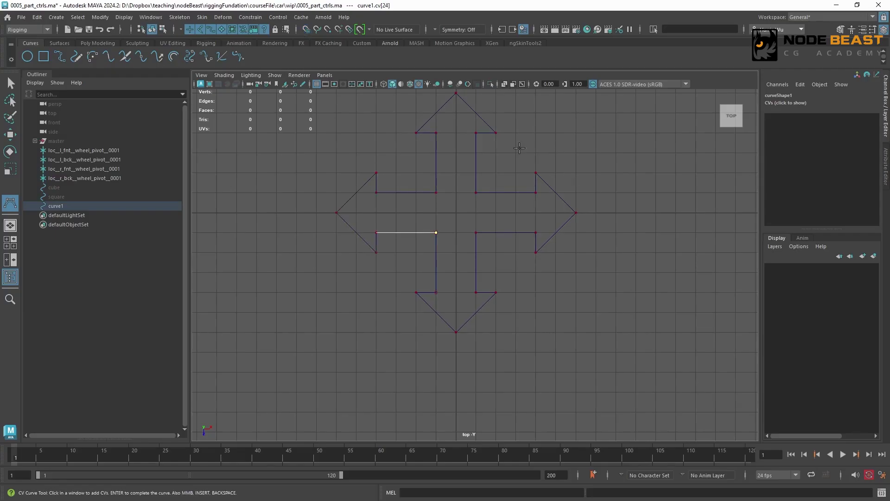
key(Return)
key(w)
Step: In the perspective view, rename the new curve cross, duplicate it, and hide the original
key(space)
drag(492, 177, 501, 146)
double_click(55, 205)
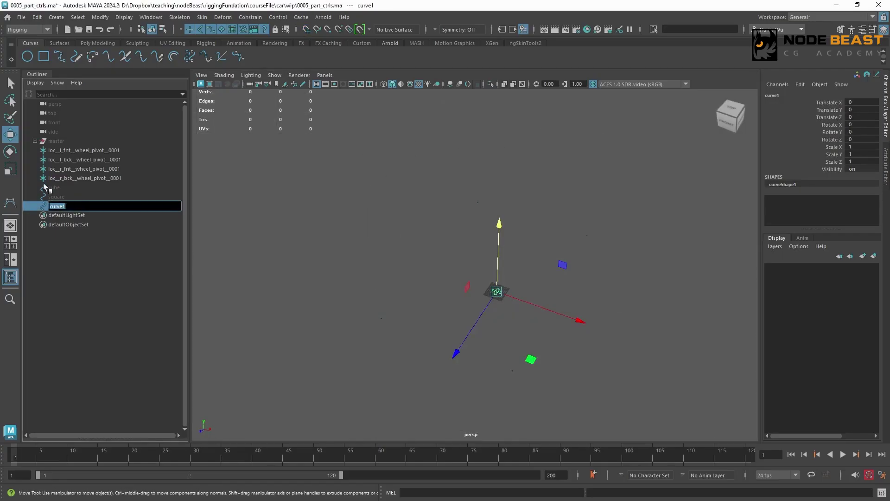
key(Return)
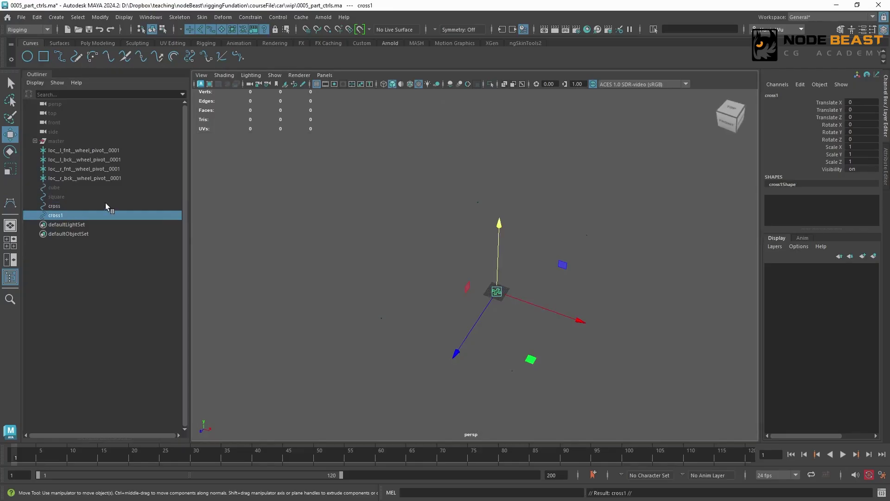
key(ctrl+h)
Step: Rename the duplicated cross curve as ctrl__c__suspension__0001
double_click(76, 215)
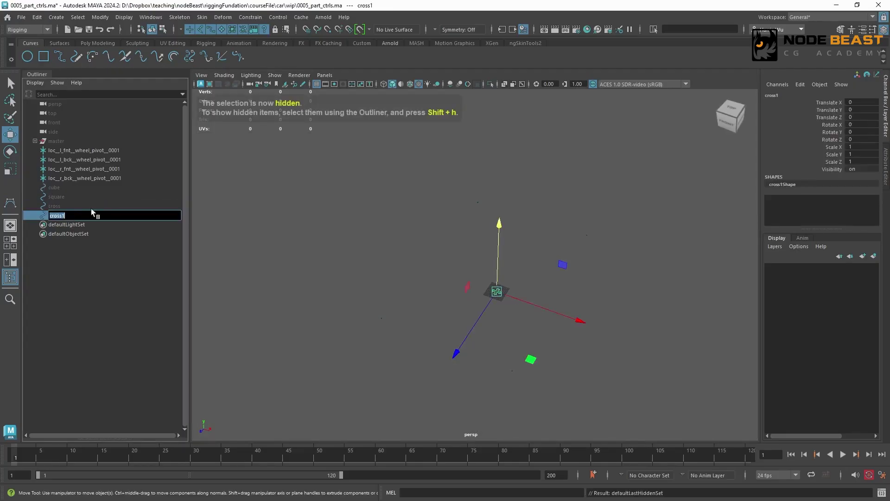
text(ctrl)
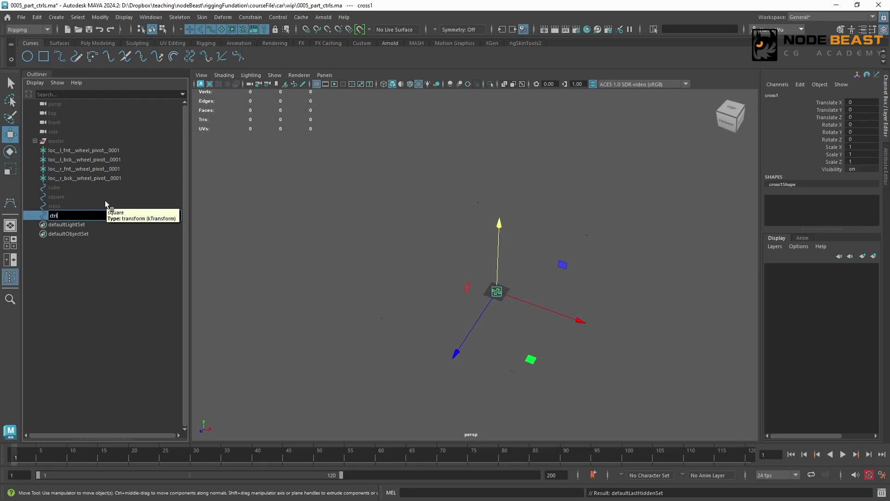
text(__c__suspension__0001)
key(Return)
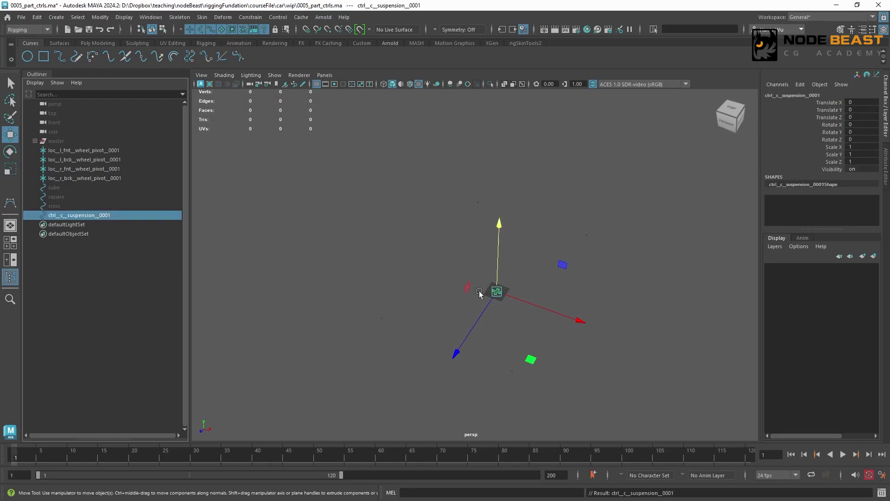
Step: Group the suspension control and name its parent group zero__c__suspension__0001
key(ctrl+g)
click(36, 215)
double_click(73, 225)
key(ctrl+c)
double_click(78, 215)
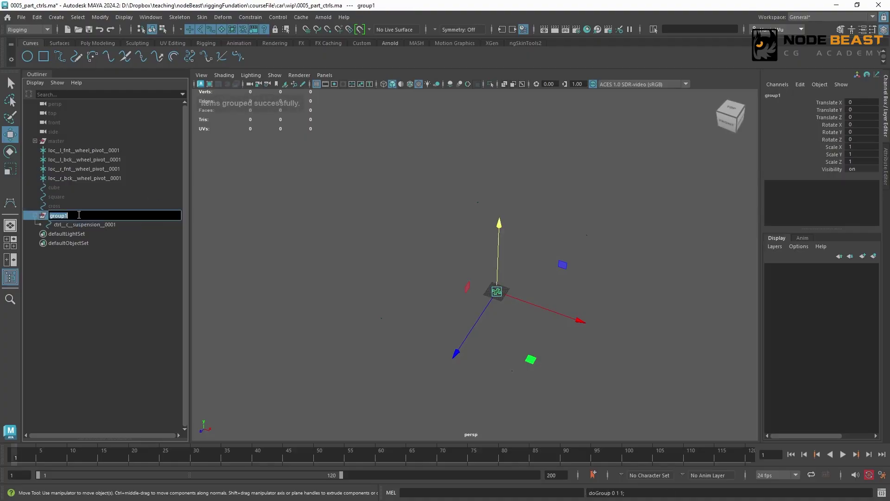
key(ctrl+v)
drag(58, 215, 41, 216)
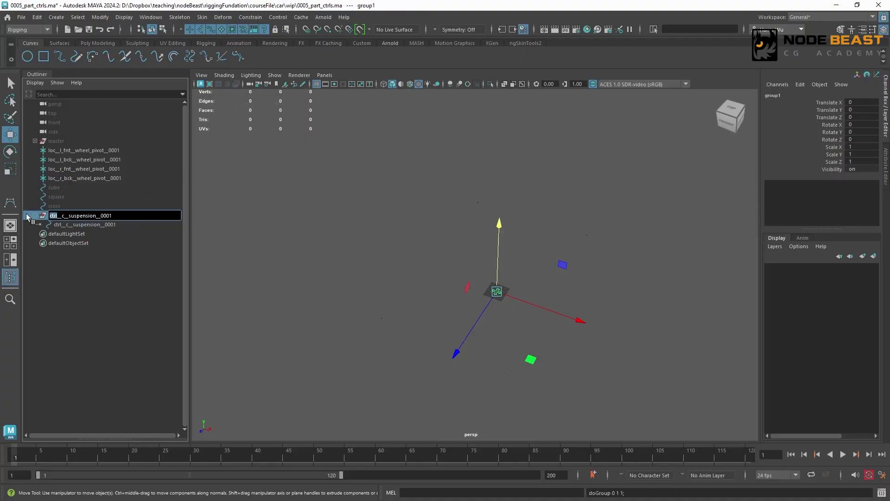
text(zero)
key(Return)
Step: Set the master group's Visibility to 1 to show the jeep rig again
click(99, 142)
click(864, 103)
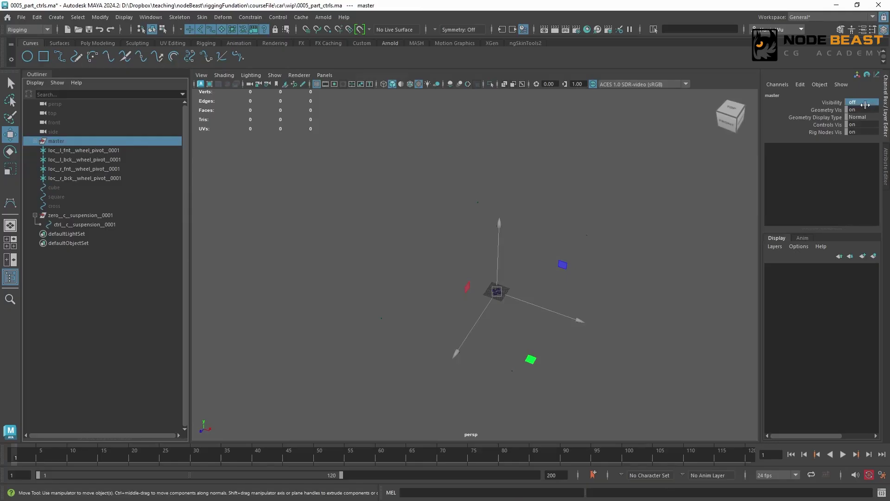
text(1)
key(Return)
Step: Match the transforms of zero__c__suspension__0001 to the rig's COG control
alt+right_drag(383, 227, 325, 195)
alt+drag(408, 218, 377, 189)
alt+middle_drag(378, 189, 345, 213)
alt+right_drag(346, 213, 366, 214)
click(134, 215)
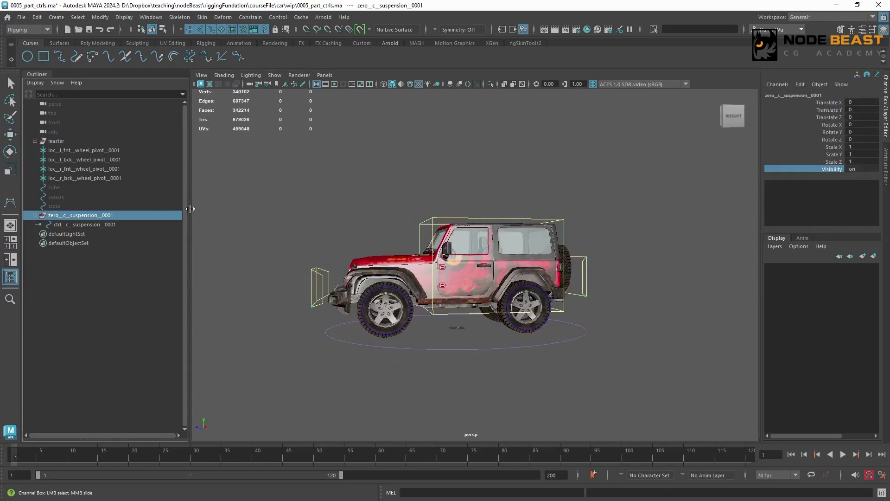
shift+click(564, 220)
key(w)
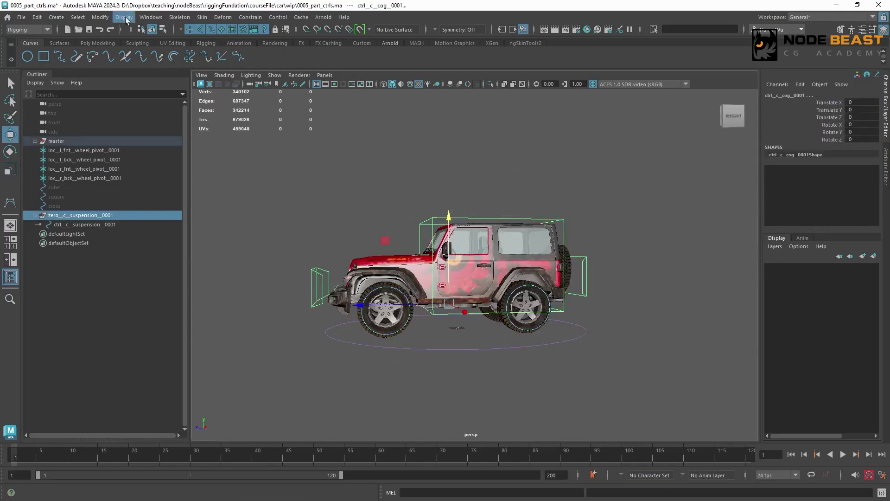
click(101, 17)
mouse_move(138, 69)
click(226, 69)
Step: Scale up all of the suspension control's curve points and move them to hover above the jeep's roof, leaving its pivot in place
key(F8)
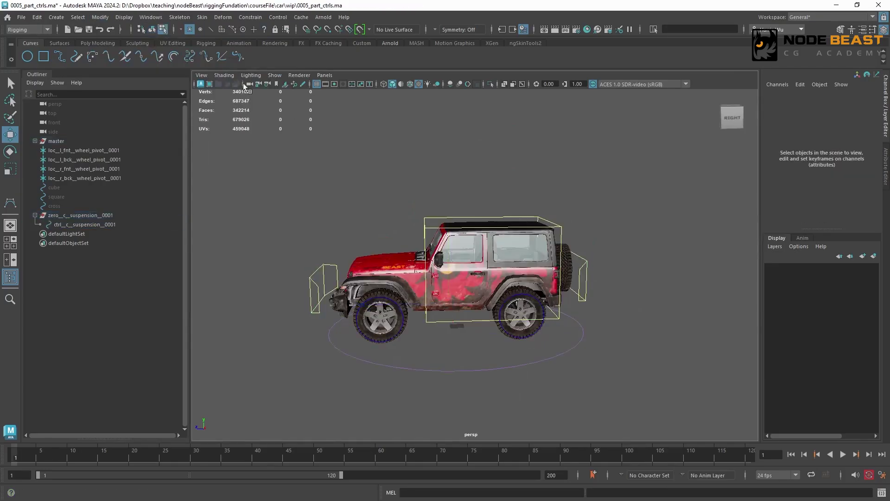
drag(254, 116, 617, 354)
drag(449, 225, 462, 130)
alt+drag(461, 132, 483, 192)
alt+right_drag(483, 192, 516, 202)
drag(391, 229, 620, 226)
key(r)
key(w)
alt+right_drag(558, 154, 527, 179)
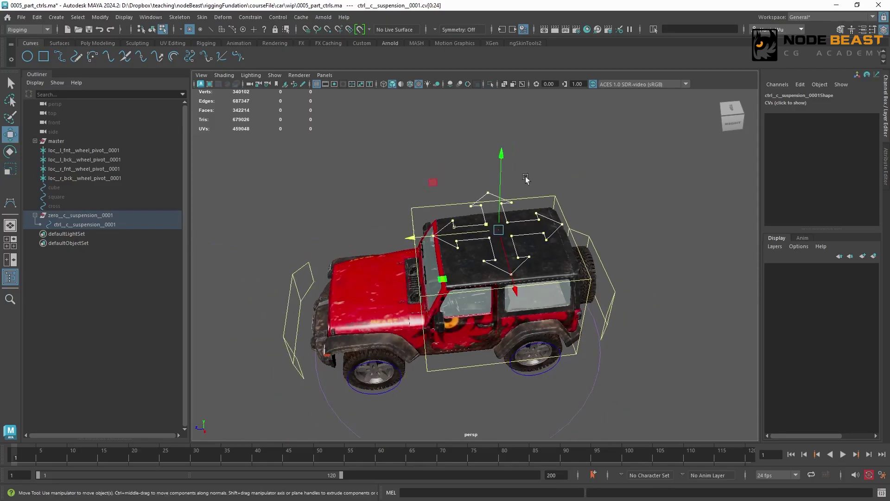
alt+drag(527, 179, 508, 122)
drag(461, 215, 492, 235)
alt+right_drag(492, 234, 547, 211)
Step: Enable drawing overrides on the suspension control's shape and set its index color to the same yellow as the body controls
key(F8)
key(ctrl+a)
click(750, 228)
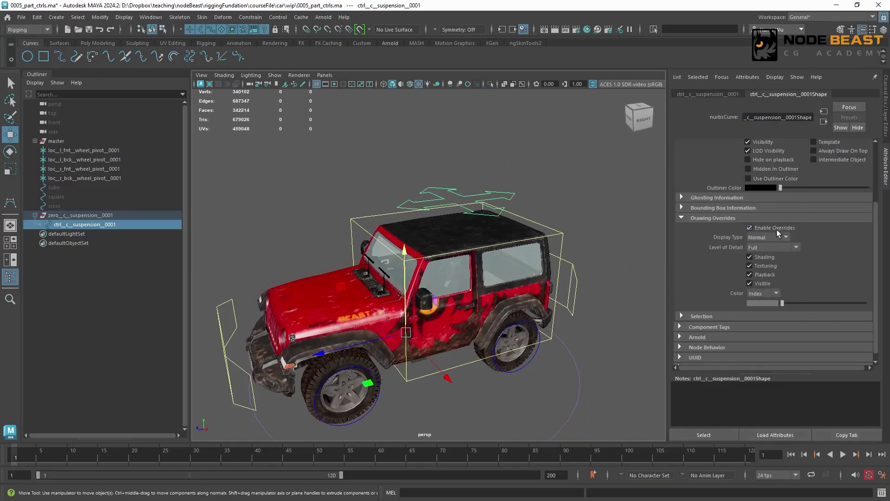
drag(784, 303, 827, 305)
click(601, 206)
key(ctrl+a)
key(bracketleft)
key(bracketleft)
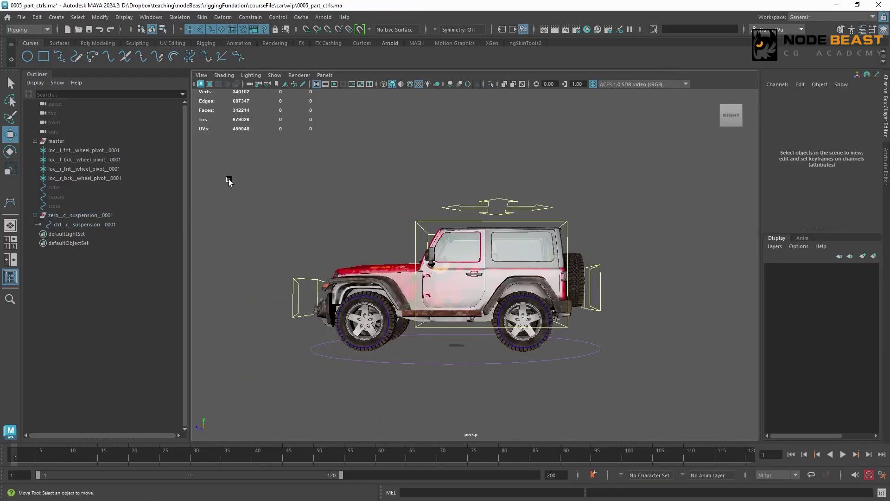
Step: Parent zero__c__suspension__0001 under the back control behind the jeep
click(123, 214)
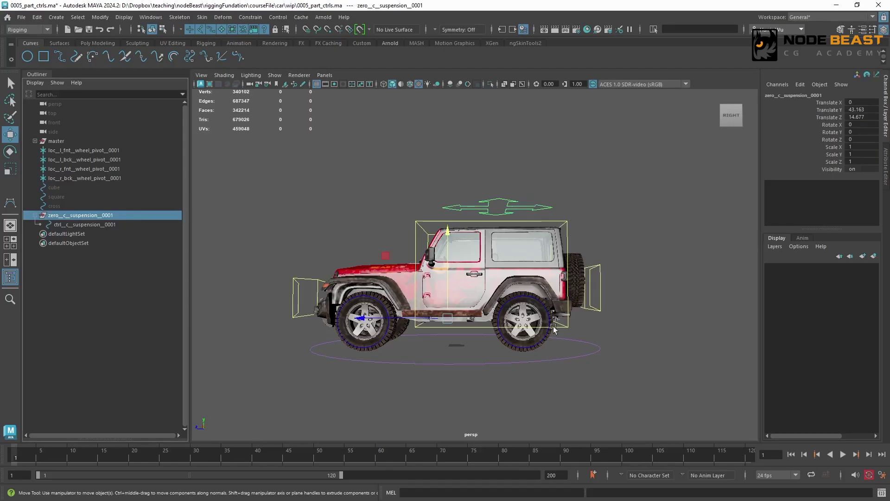
alt+drag(620, 258, 590, 269)
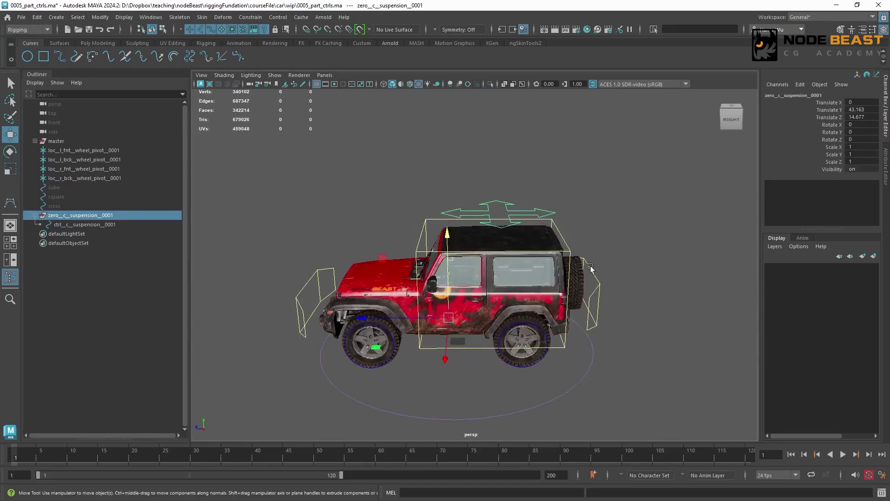
click(594, 275)
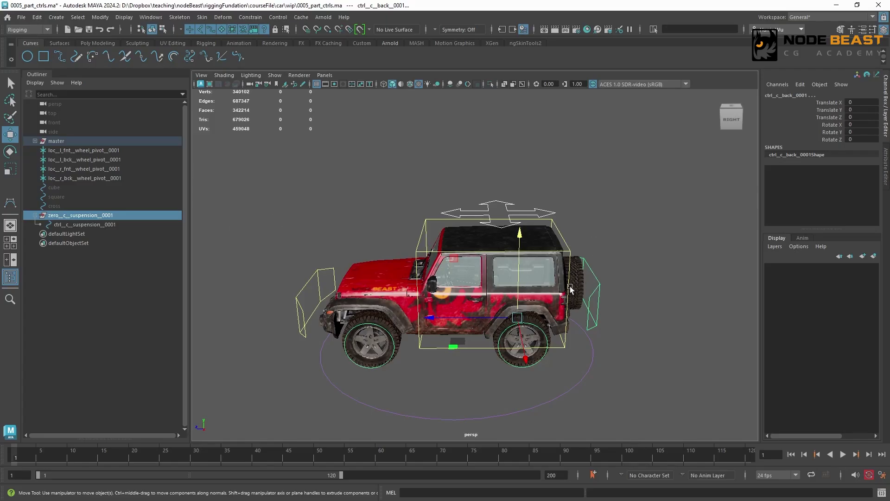
key(p)
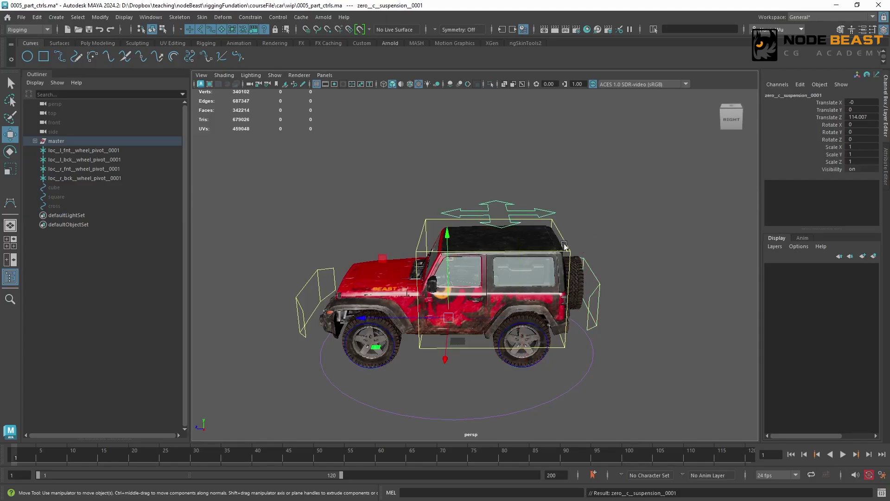
Step: Create an empty group with nothing selected and name it trans__c__low__suspension__0001
alt+drag(582, 240, 513, 214)
click(396, 187)
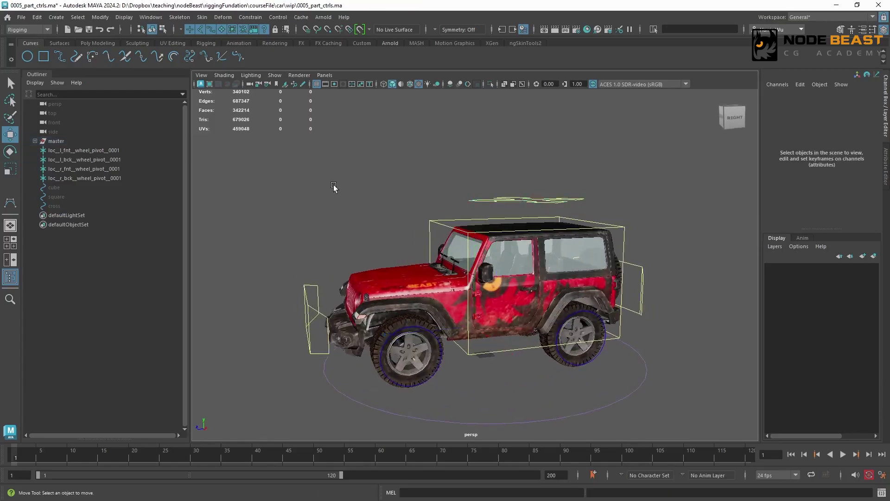
key(ctrl+g)
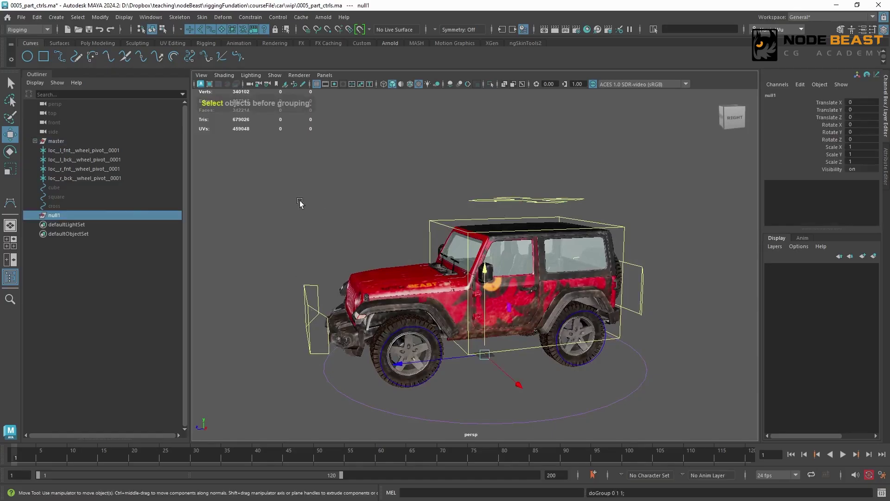
double_click(91, 215)
text(trans__c_)
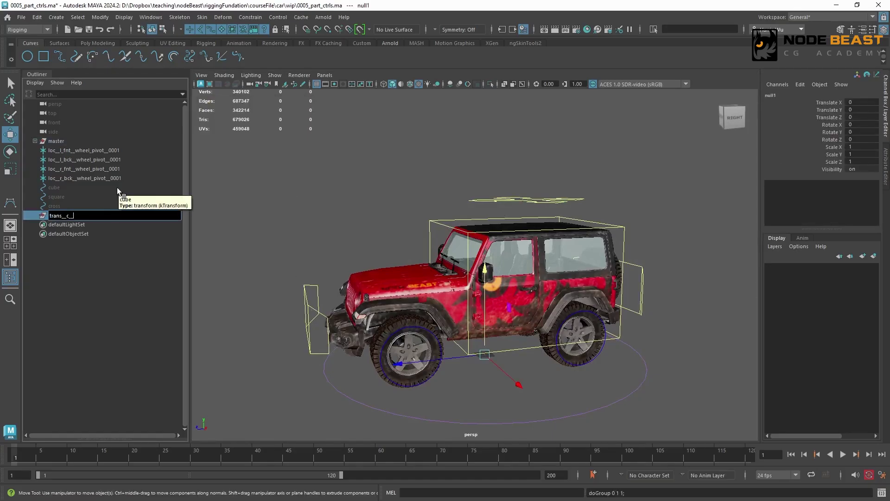
text(low__suspension__0001)
key(Return)
Step: Parent-constrain trans__c__low__suspension__0001 to the suspension control
click(552, 168)
drag(527, 189, 558, 207)
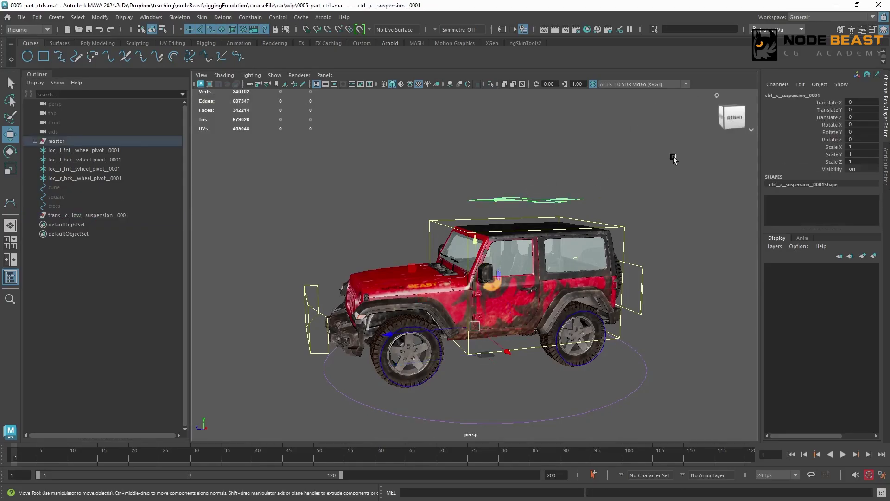
ctrl+click(93, 215)
click(251, 17)
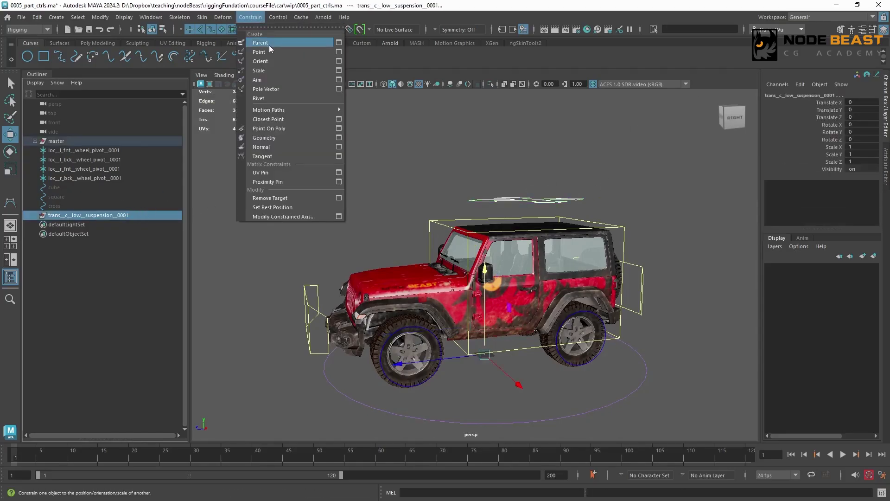
click(271, 42)
click(88, 214)
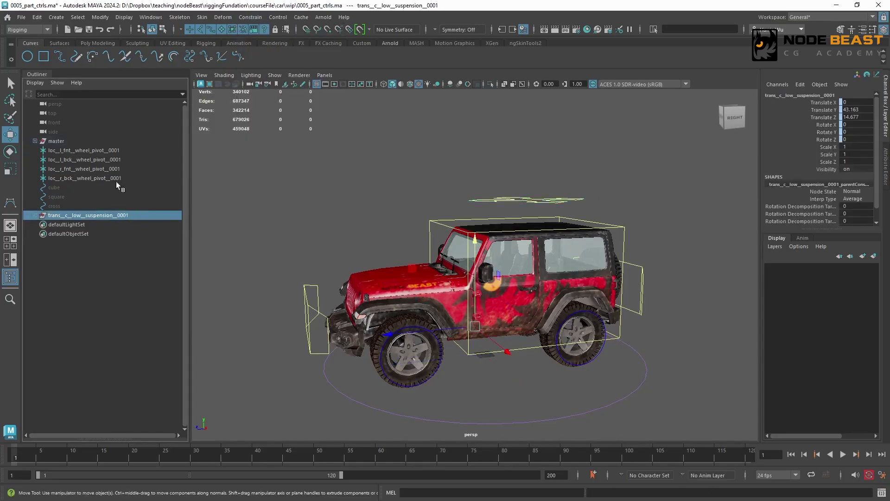
Step: Parent trans__c__low__suspension__0001 under trans__c__low__back__0001 in the geometry hierarchy
click(35, 141)
click(120, 160)
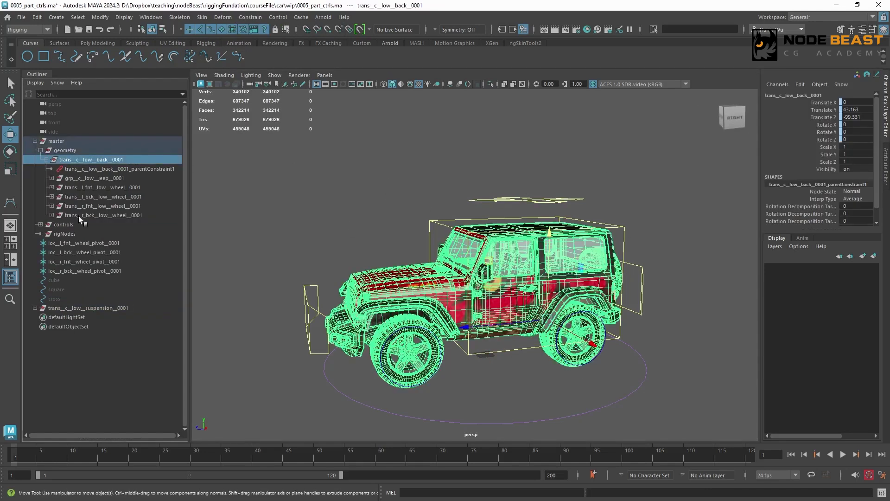
click(100, 307)
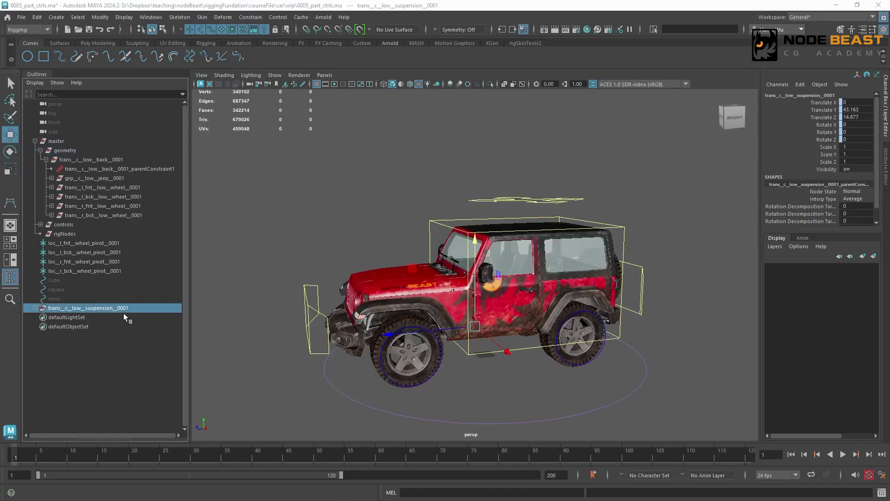
middle_drag(127, 307, 121, 161)
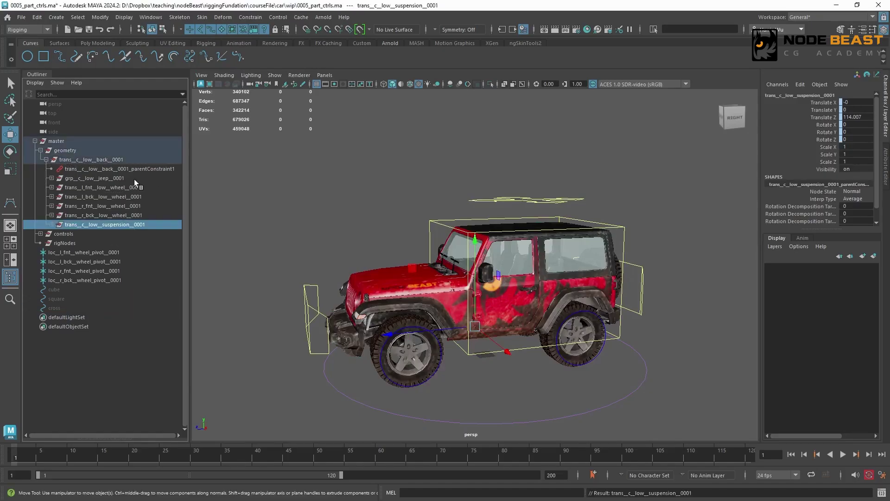
Step: Parent the jeep body group grp__c__low__jeep__0001 under trans__c__low__suspension__0001, leaving the four wheel groups outside it
click(139, 178)
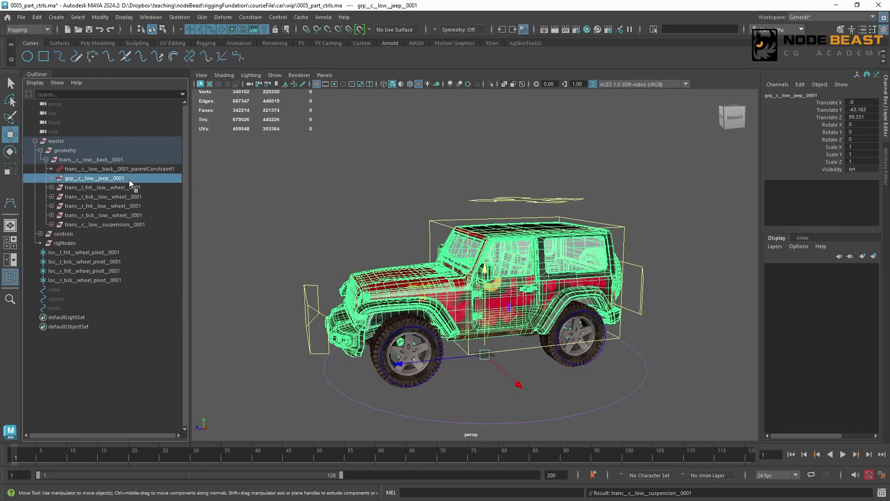
middle_drag(129, 180, 107, 226)
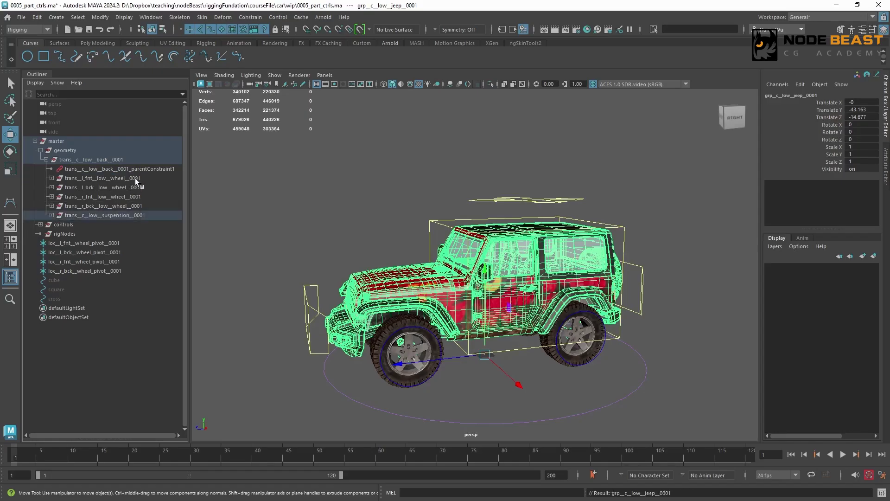
drag(135, 178, 133, 204)
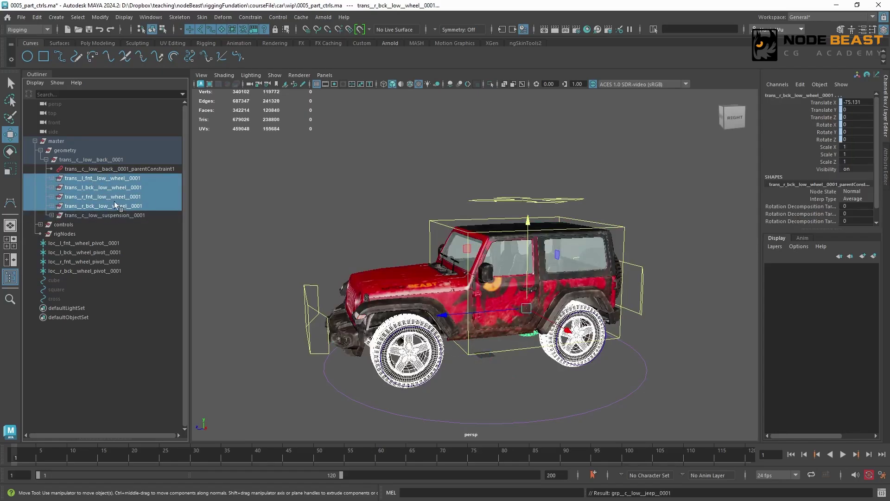
click(135, 216)
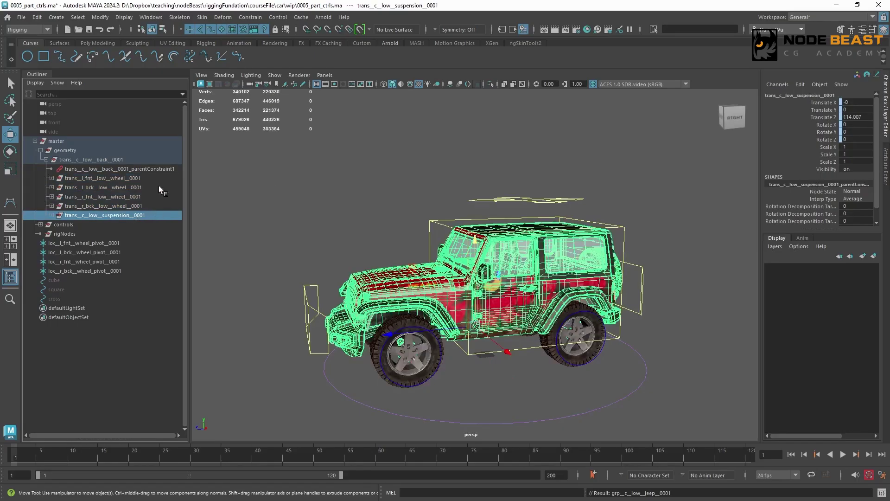
Step: Test-rotate the suspension control while viewing the body and the underside of the jeep, and undo each rotation
click(559, 198)
mouse_move(558, 197)
alt+mouse_down()
mouse_move(533, 185)
mouse_move(549, 204)
alt+mouse_up()
key(e)
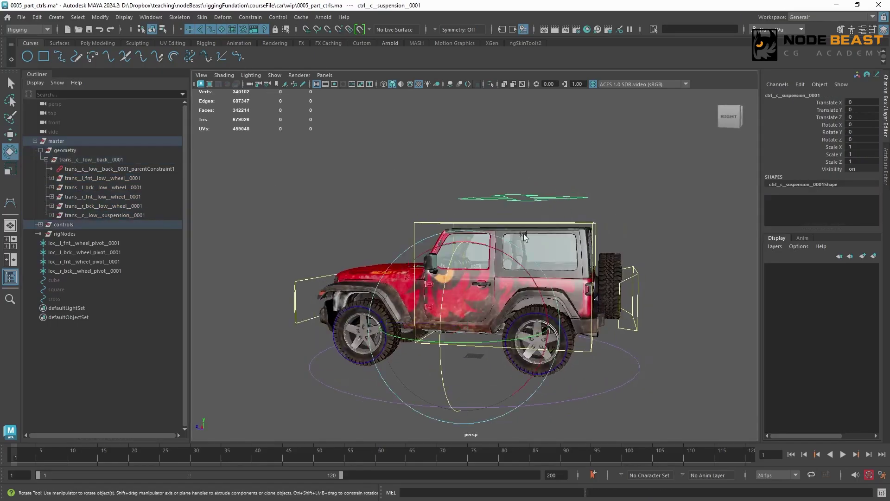
alt+drag(504, 254, 507, 200)
key(ctrl+z)
alt+right_drag(507, 201, 568, 226)
alt+drag(568, 232, 578, 206)
drag(571, 345, 558, 288)
key(ctrl+z)
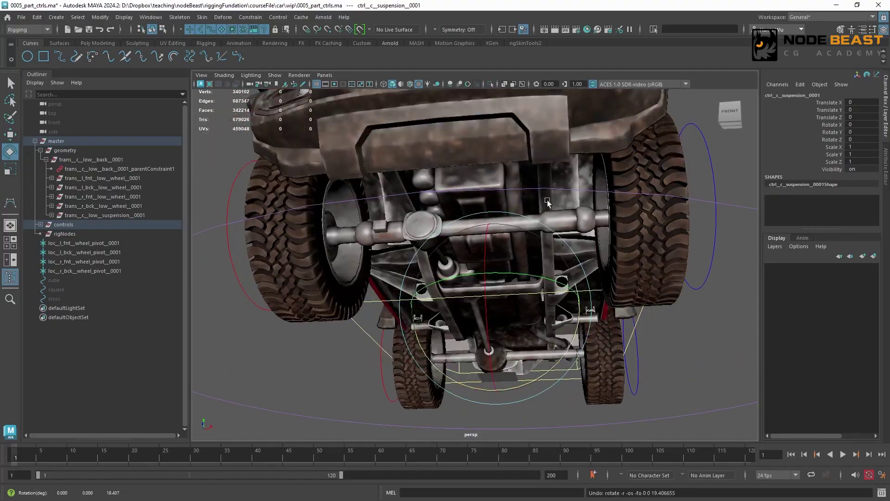
Step: Examine how the body sits over the wheels and axles from the front, side and underneath
alt+right_drag(611, 173, 481, 172)
alt+drag(571, 189, 514, 264)
alt+middle_drag(560, 144, 529, 164)
alt+right_drag(529, 164, 511, 180)
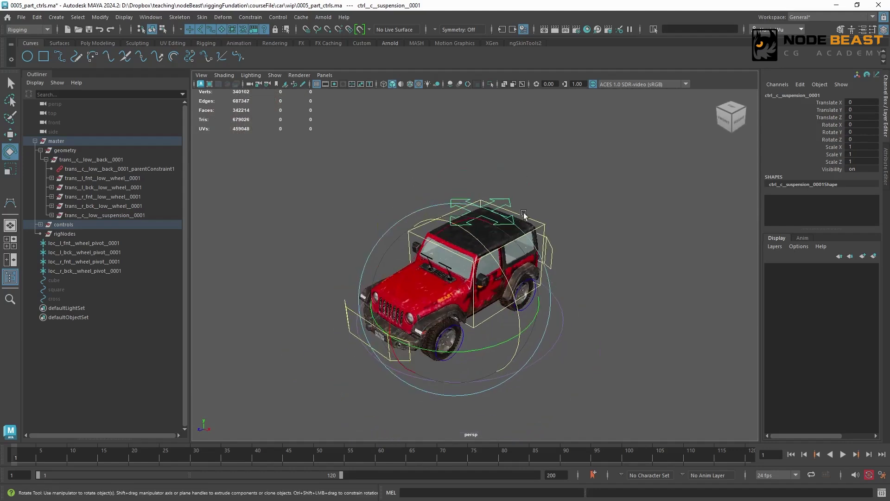
alt+drag(525, 214, 519, 169)
alt+right_drag(518, 185, 543, 204)
alt+drag(543, 228, 561, 216)
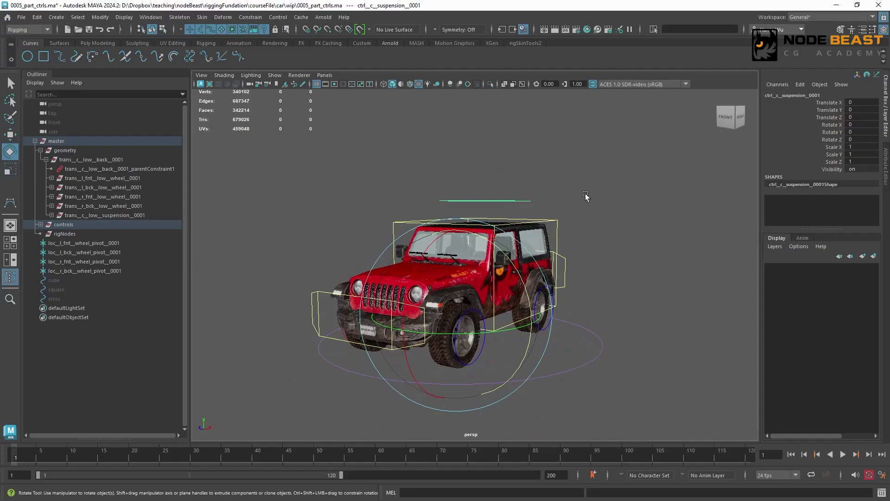
alt+drag(585, 197, 486, 204)
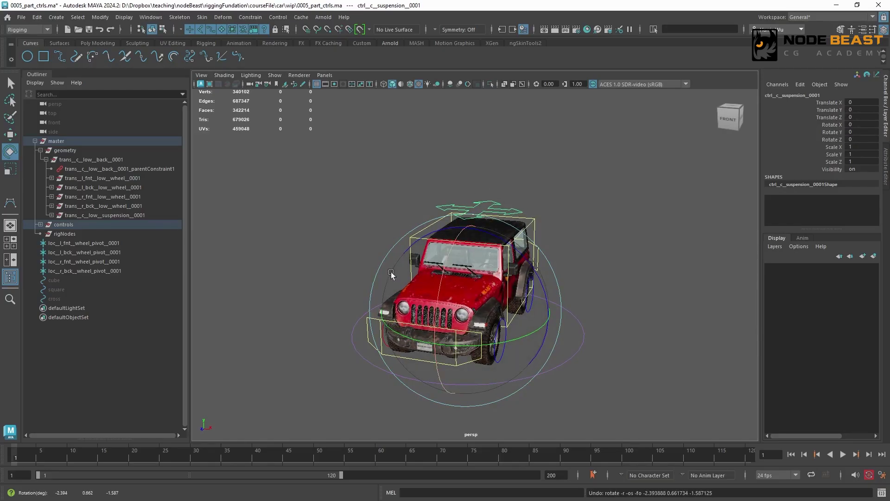
alt+right_drag(391, 273, 501, 298)
alt+drag(501, 310, 483, 280)
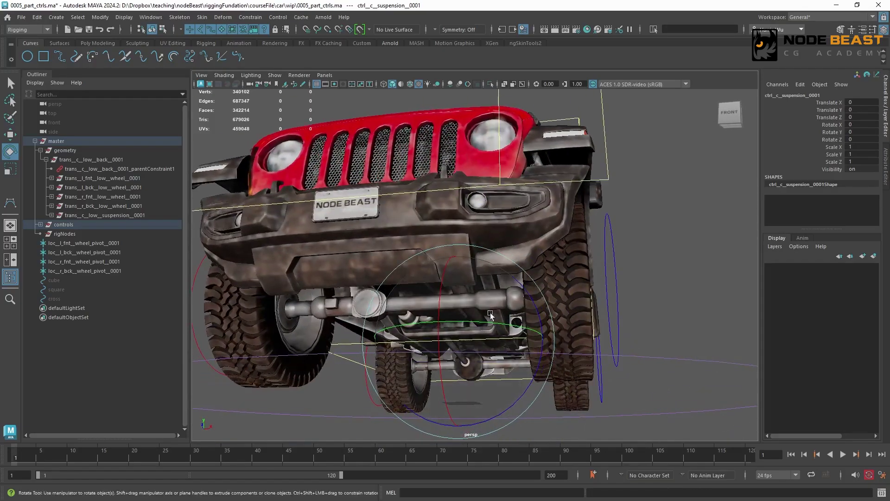
alt+drag(503, 313, 488, 281)
alt+right_drag(487, 281, 491, 221)
alt+drag(524, 253, 492, 225)
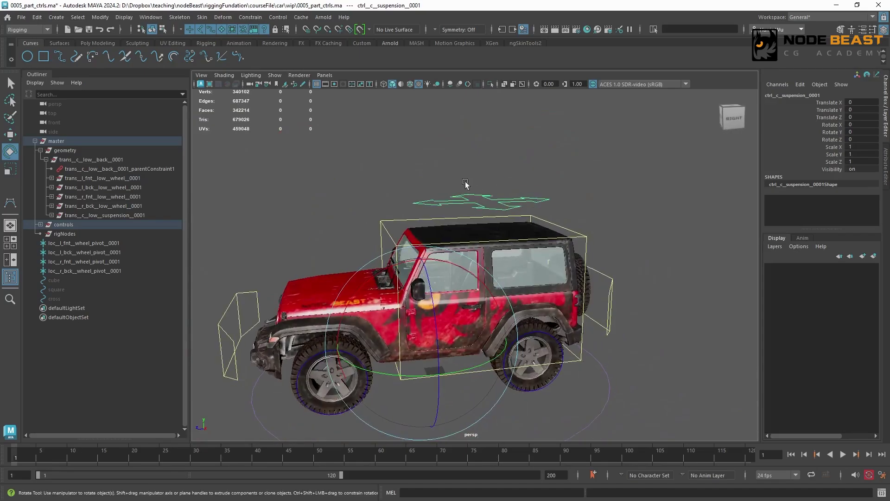
Step: Test the suspension control by rotating the body and raising it about 9.88 units in Y, undoing both changes
click(450, 189)
click(485, 199)
alt+drag(542, 255, 393, 262)
key(ctrl+z)
key(ctrl+z)
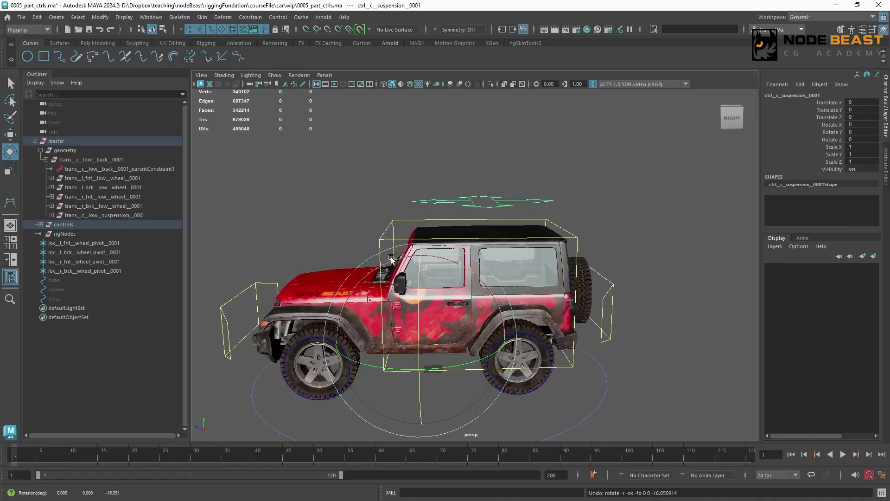
key(w)
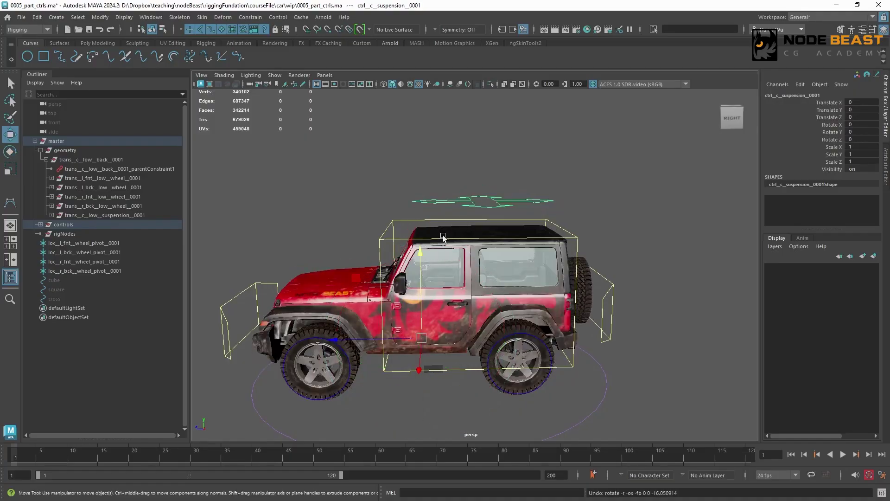
mouse_move(420, 250)
mouse_down()
mouse_move(423, 258)
mouse_move(422, 244)
mouse_up()
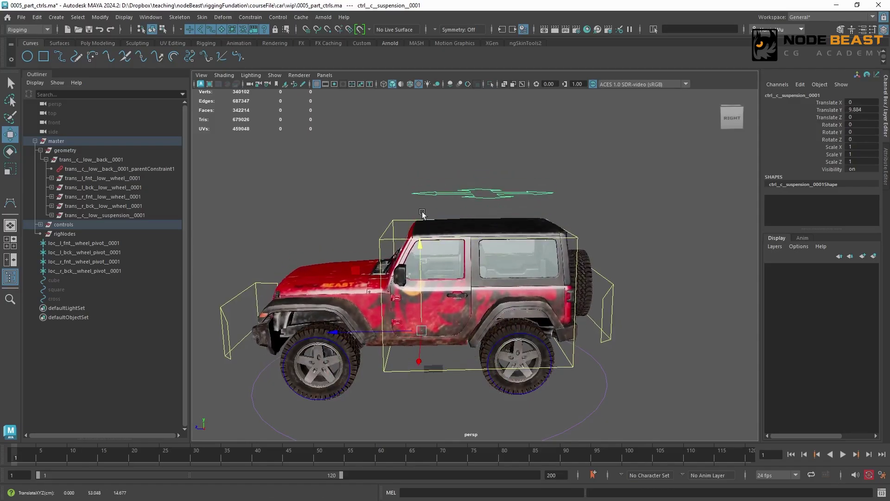
key(ctrl+z)
Step: Lock and hide Translate X, Translate Z, Rotate Y, all scale channels and Visibility on the suspension control
click(839, 103)
ctrl+click(842, 117)
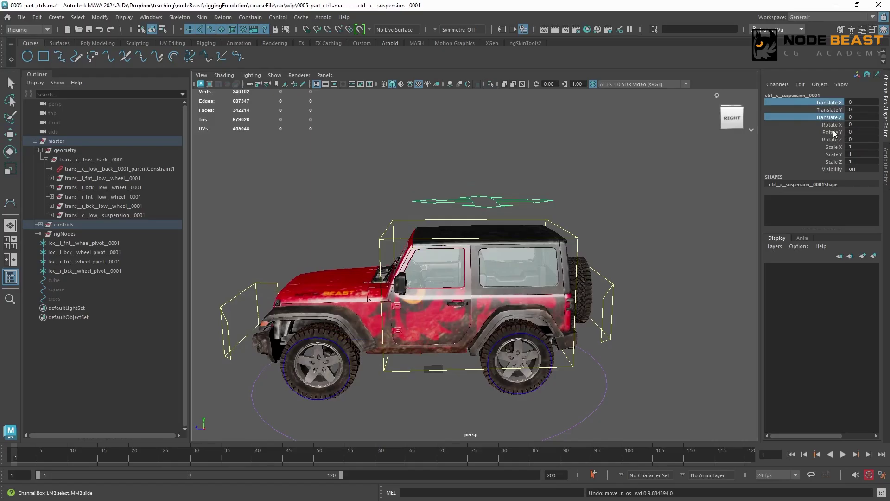
ctrl+click(833, 132)
ctrl+drag(839, 148, 832, 165)
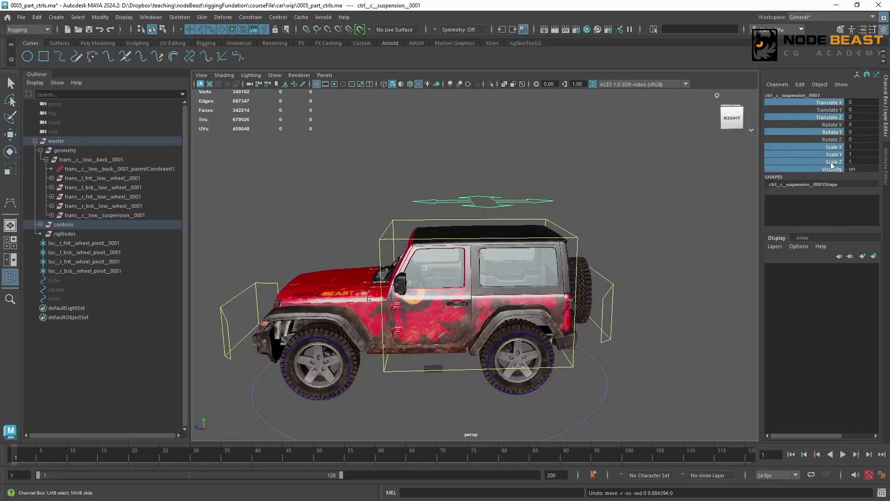
right_click(803, 161)
click(807, 407)
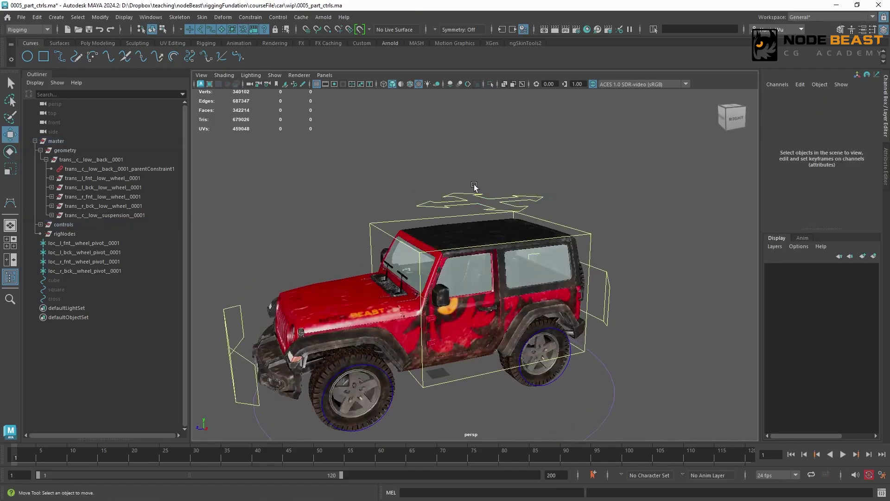
Step: Test-rotate the suspension control with its reduced set of channels and undo the rotation
drag(475, 186, 505, 197)
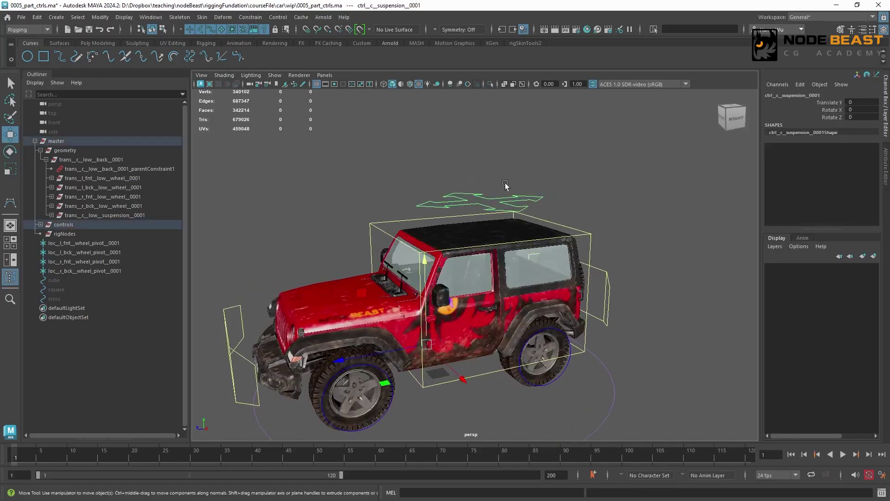
key(e)
drag(403, 268, 436, 298)
key(ctrl+z)
Step: Select the left door mesh and examine its two hinges up close to locate the door's pivot axis
alt+drag(518, 209, 428, 287)
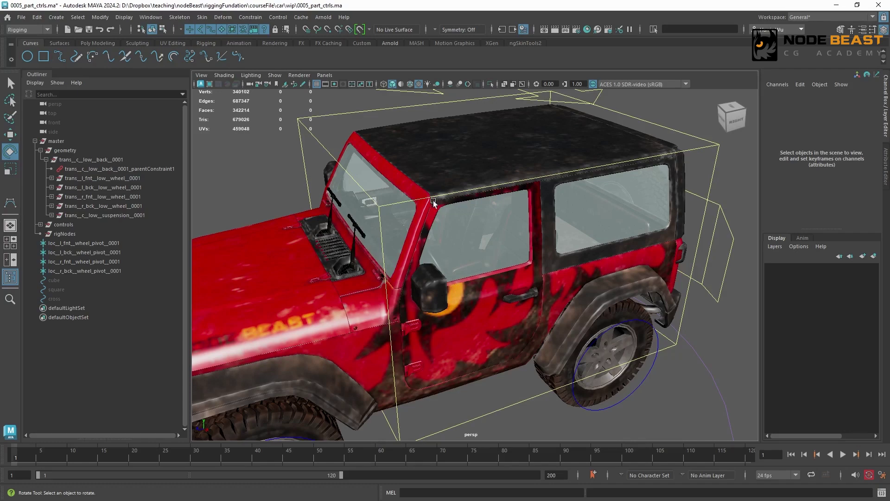
alt+drag(498, 224, 477, 242)
scroll(477, 242, up, 10)
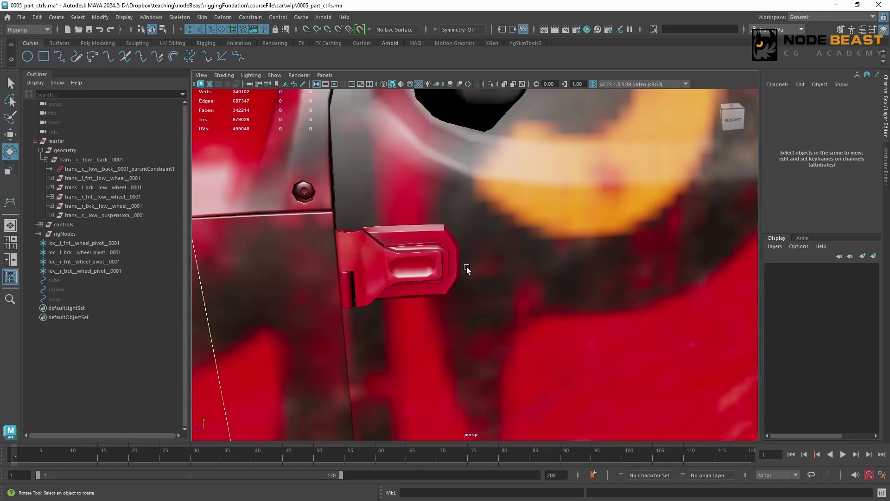
alt+middle_drag(466, 268, 537, 269)
scroll(534, 268, up, 4)
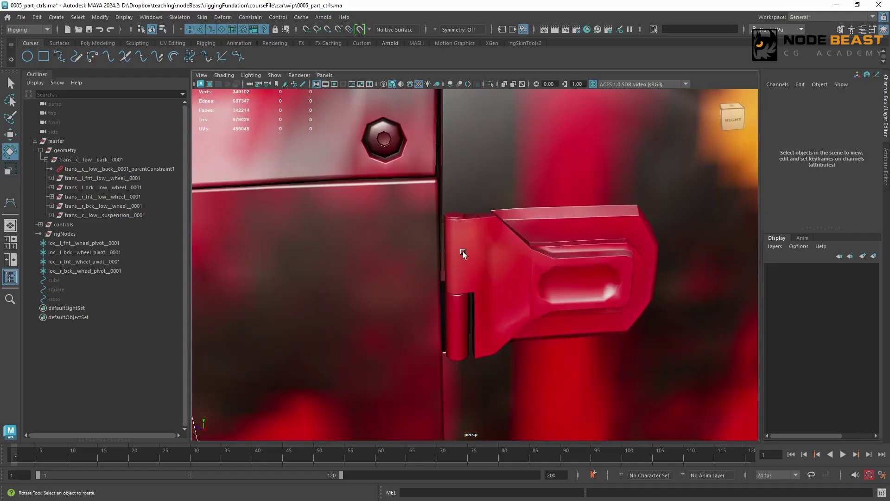
click(463, 249)
click(461, 244)
scroll(497, 274, down, 8)
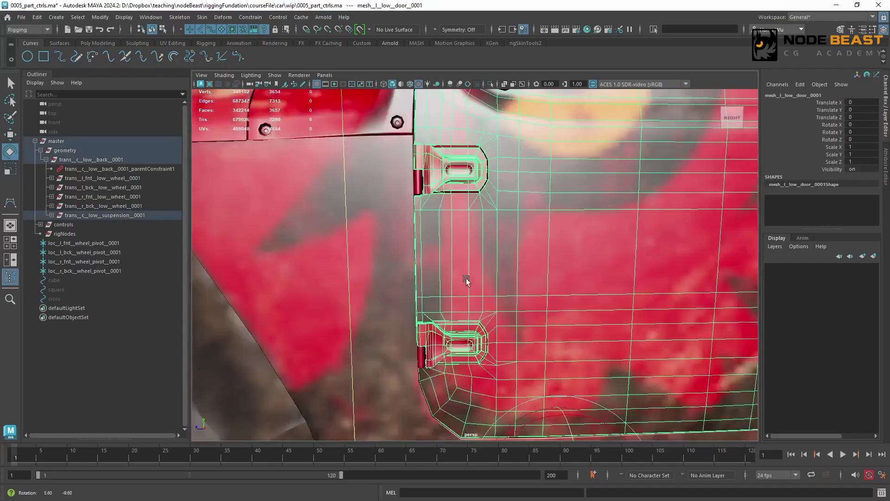
alt+drag(467, 281, 460, 316)
alt+middle_drag(460, 316, 466, 196)
alt+right_drag(466, 196, 531, 252)
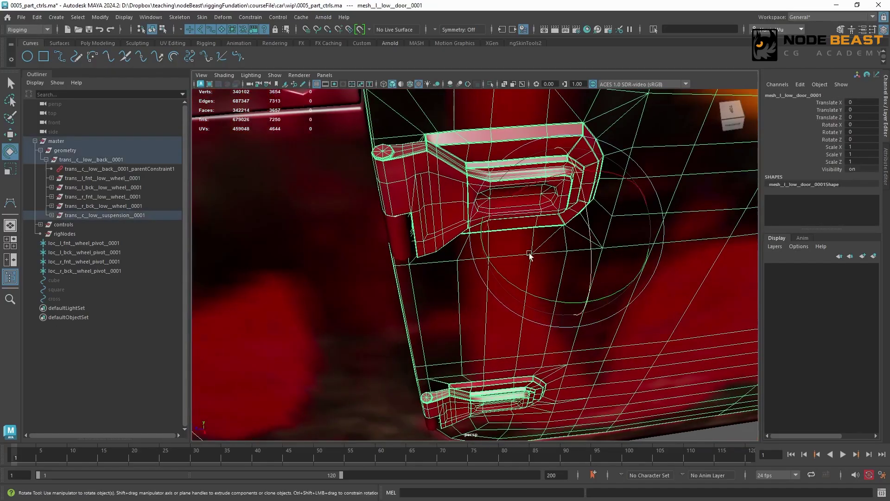
alt+drag(472, 250, 488, 258)
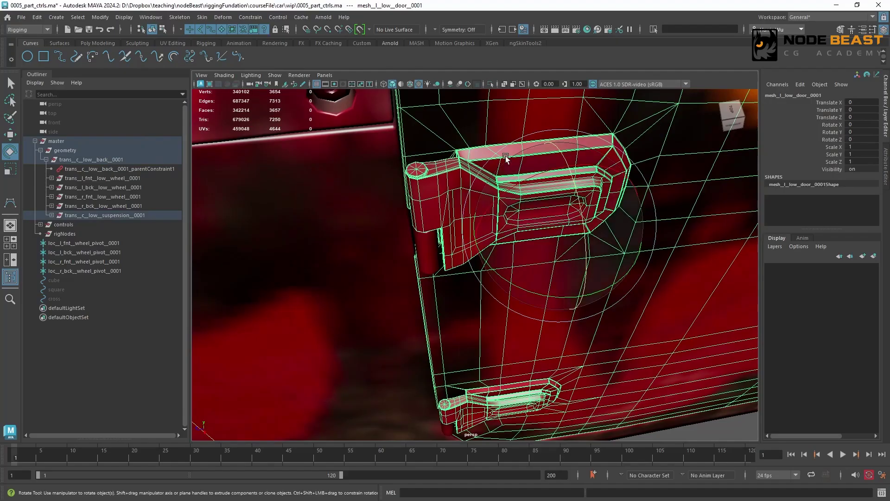
Step: Create a locator, show wireframe on the shaded model, and snap the locator to the top center of the upper left-door hinge pin
click(56, 17)
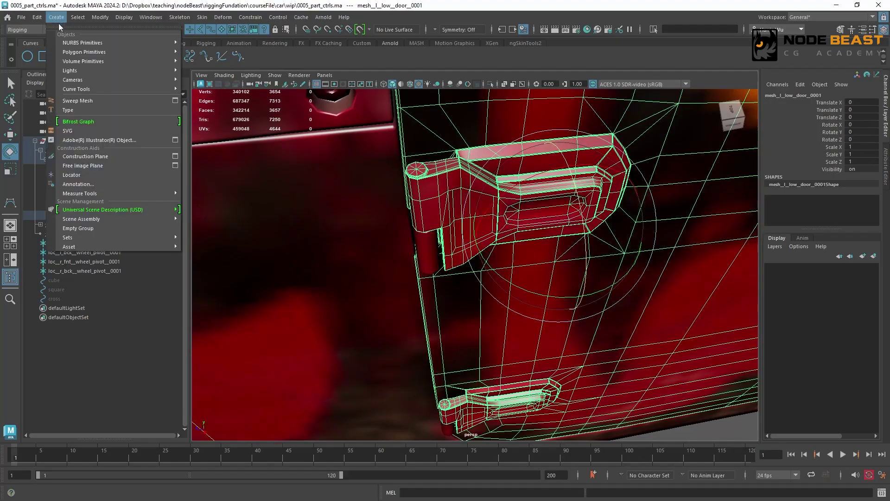
click(86, 176)
alt+middle_drag(393, 197, 393, 261)
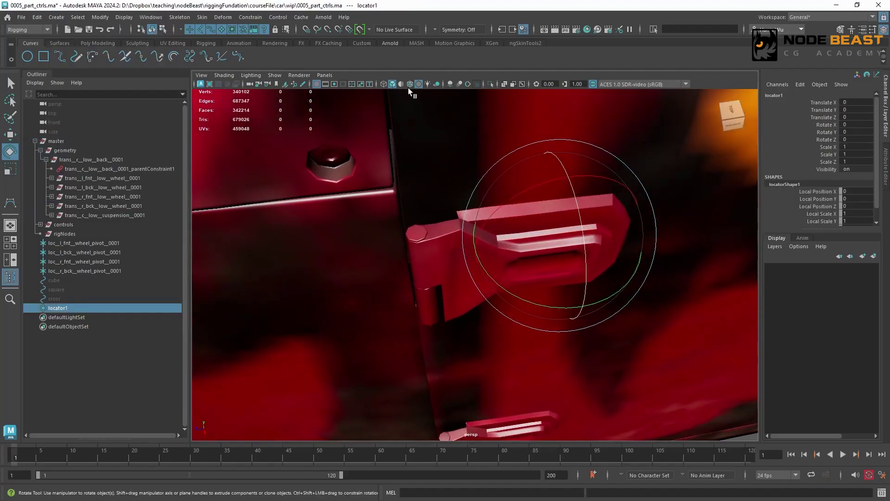
click(410, 85)
alt+right_drag(384, 221, 414, 224)
click(68, 306)
key(w)
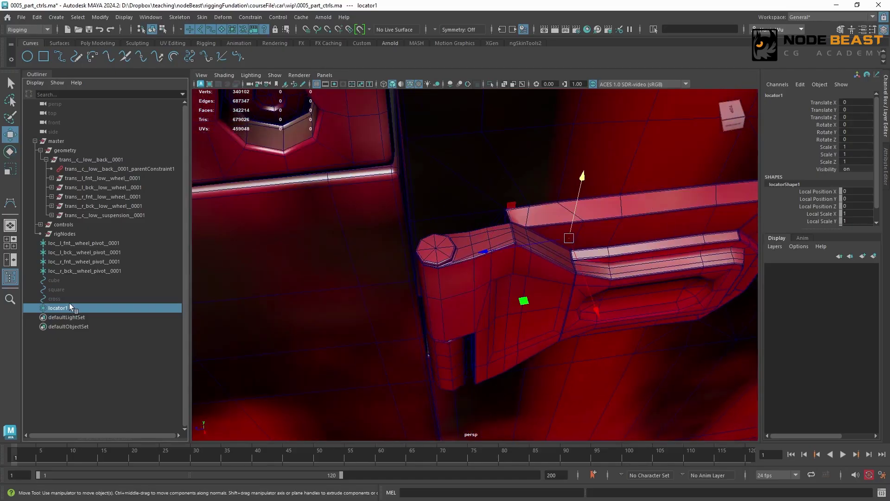
key(v)
mouse_move(441, 250)
middle_down()
mouse_move(485, 242)
mouse_move(434, 249)
middle_up()
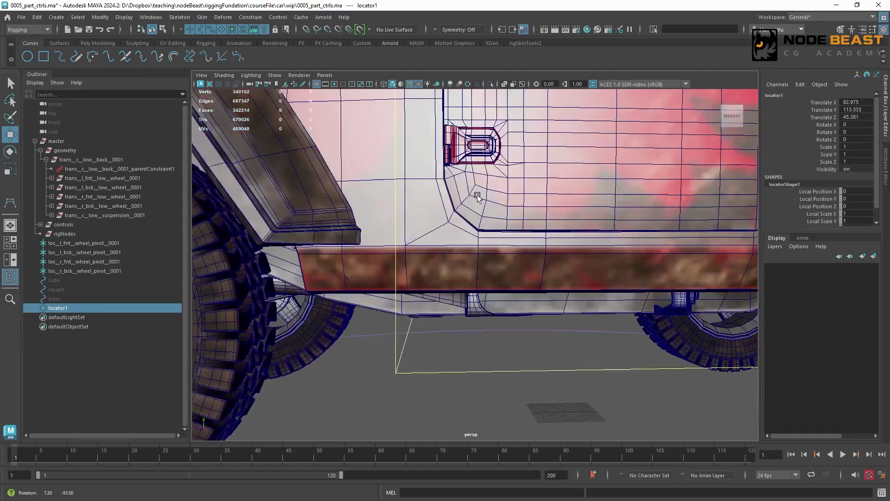
Step: Duplicate the locator and snap the copy to the bottom of the lower left-door hinge pin
scroll(535, 174, up, 3)
key(ctrl+d)
alt+drag(527, 158, 459, 245)
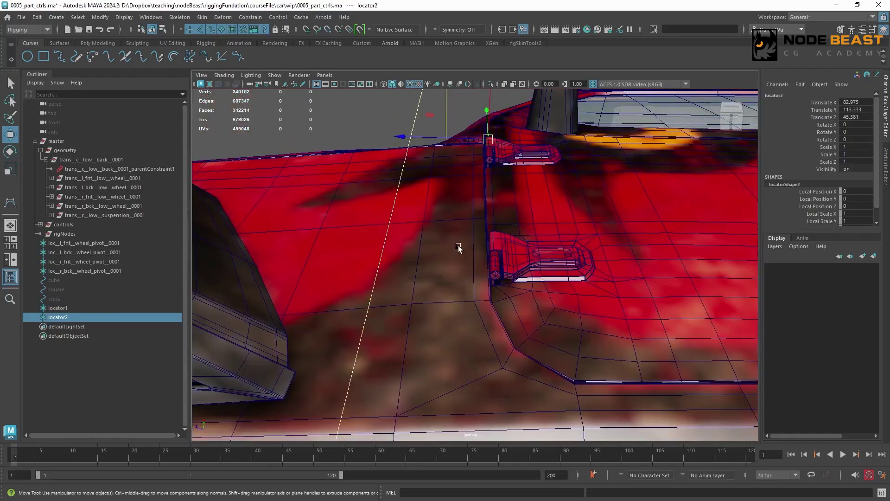
alt+right_drag(458, 245, 517, 159)
middle_drag(514, 142, 536, 151)
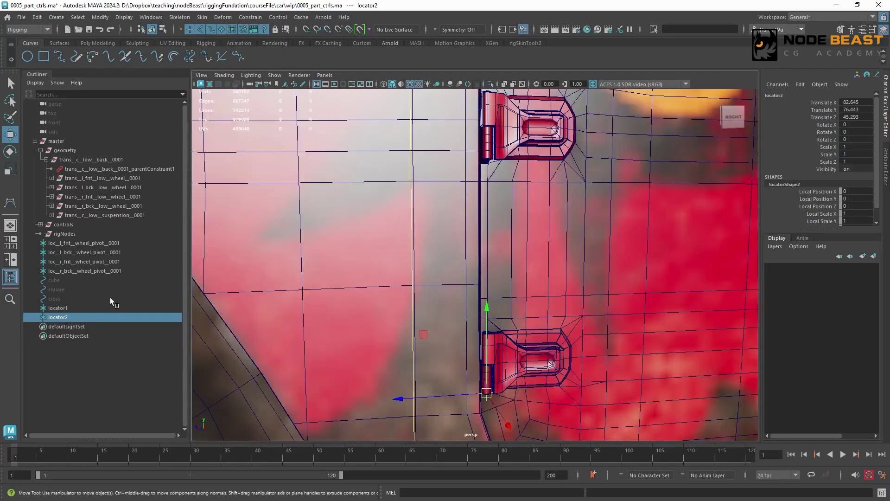
Step: Duplicate the lower hinge locator and point-constrain the copy to the upper and lower hinge locators, placing it midway between them
key(ctrl+d)
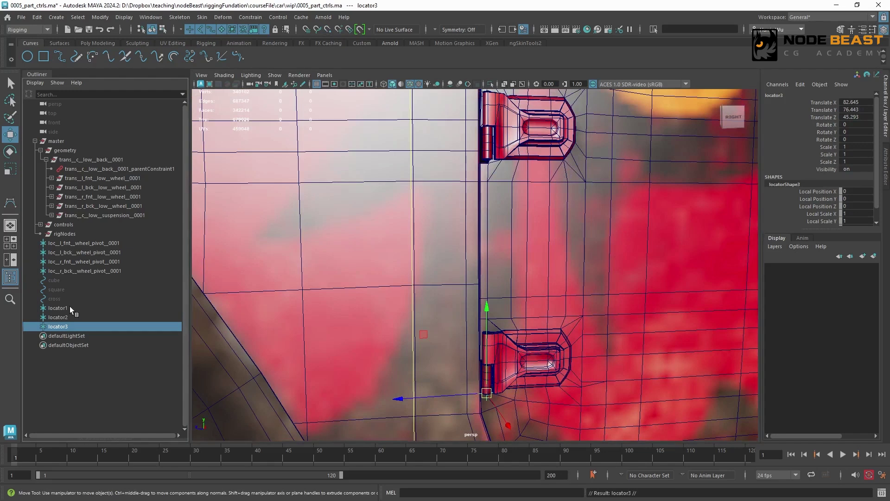
click(57, 308)
shift+click(58, 327)
click(251, 17)
click(272, 51)
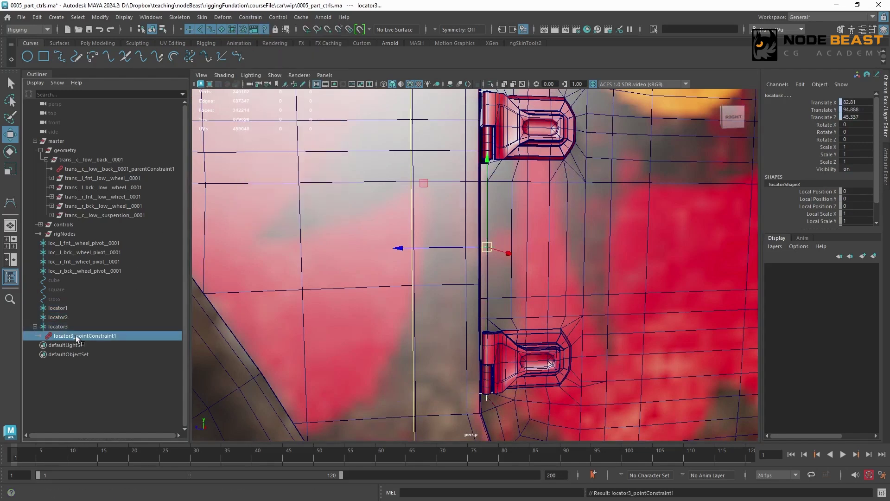
Step: Delete the point constraint on the midpoint locator along with the upper and lower hinge locators
click(76, 336)
key(Delete)
click(77, 315)
shift+click(73, 310)
key(Delete)
Step: Rename the remaining door hinge locator to loc__l__door_pivot__0001
click(73, 309)
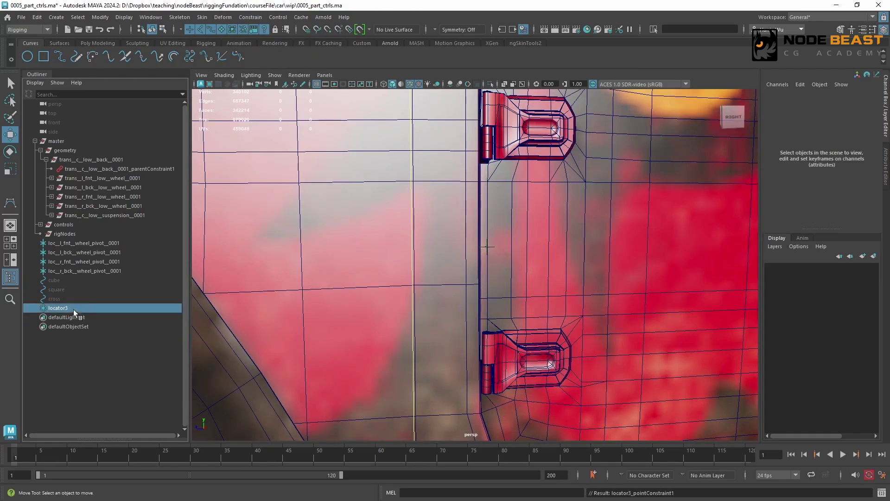
scroll(565, 240, down, 5)
alt+drag(564, 240, 520, 274)
scroll(520, 274, up, 5)
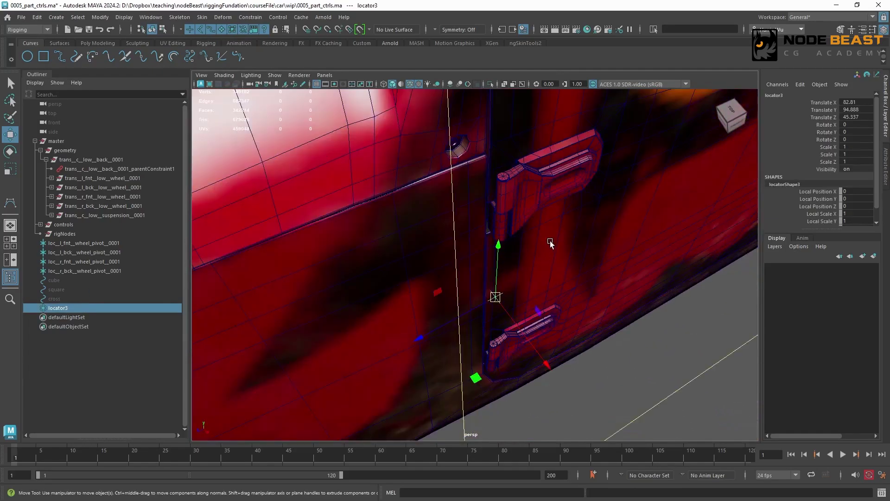
alt+drag(550, 241, 586, 251)
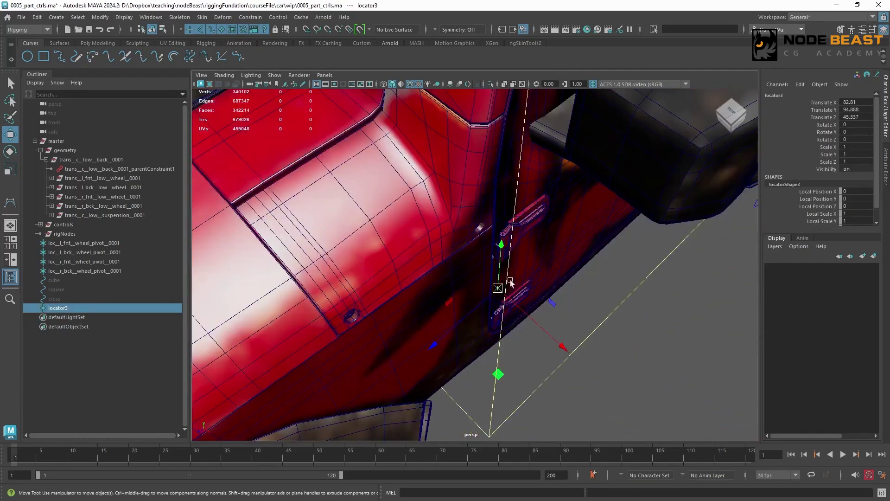
double_click(114, 304)
text(loc__l__door)
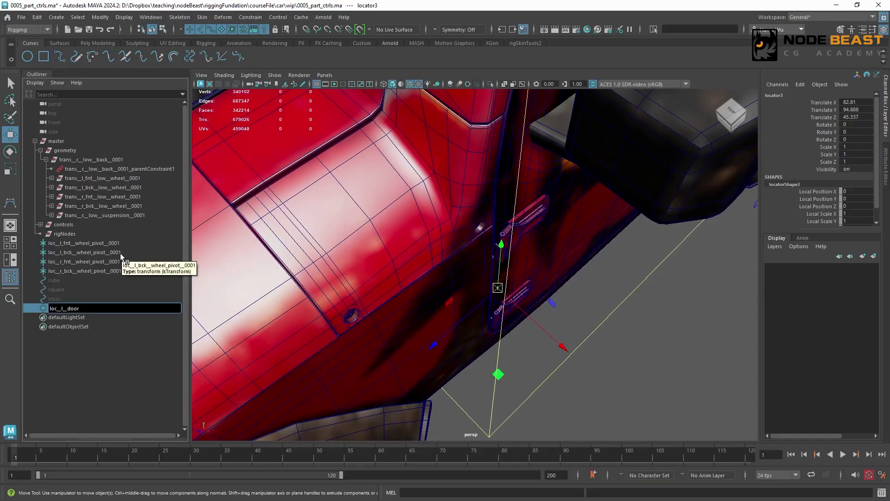
text(_pivot__0001)
key(Return)
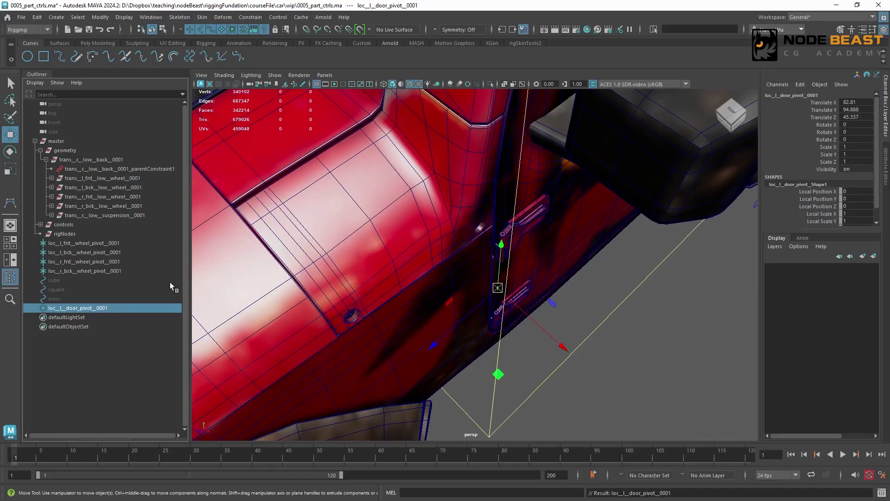
Step: Duplicate the left door pivot locator, name the copy loc__r__door_pivot__0001, and mirror it by setting Translate X to -82.81
key(ctrl+d)
double_click(70, 318)
text(loc__r__door_pivot__0001)
key(Return)
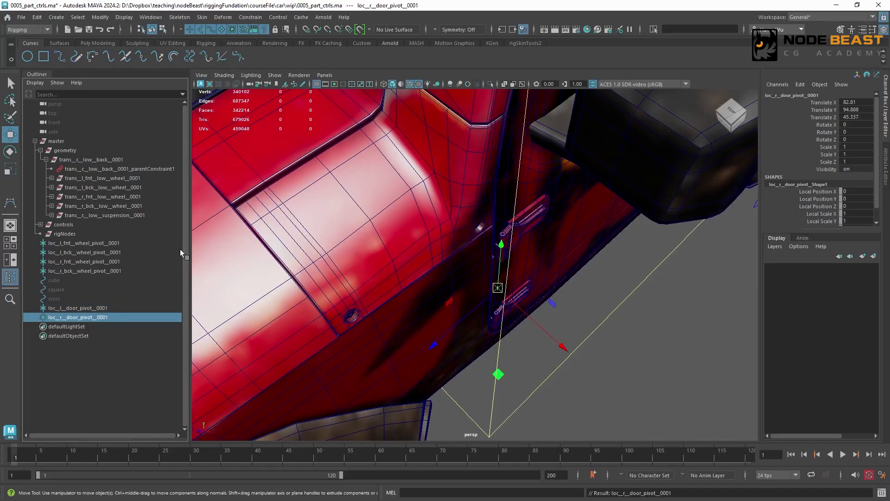
double_click(853, 101)
key(Return)
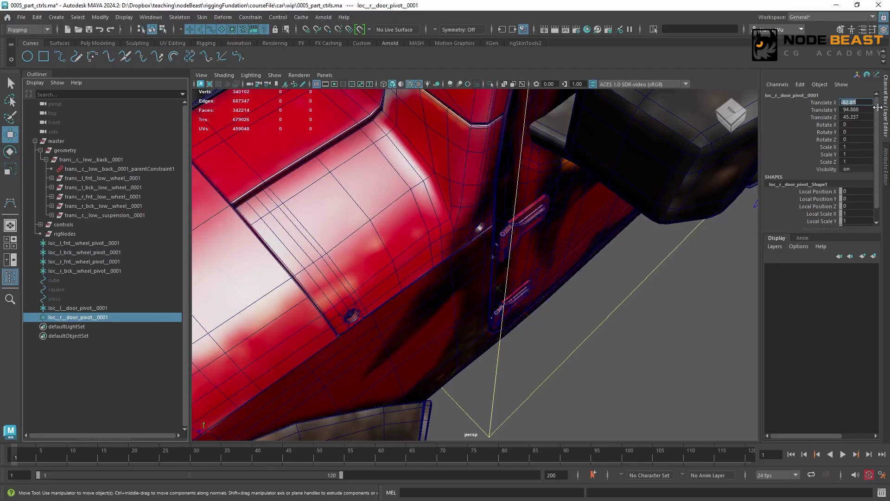
scroll(515, 218, down, 3)
alt+drag(515, 219, 511, 178)
scroll(511, 177, down, 3)
scroll(510, 176, down, 6)
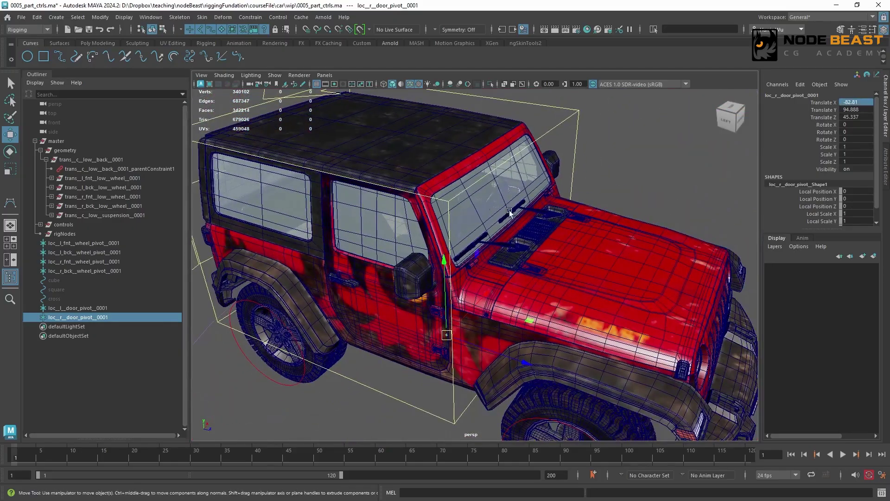
Step: Select the left door mesh, isolate it to examine its side outline and edge-on profile, and restore the full model display
alt+drag(515, 223, 384, 235)
scroll(478, 257, up, 4)
alt+drag(480, 257, 392, 199)
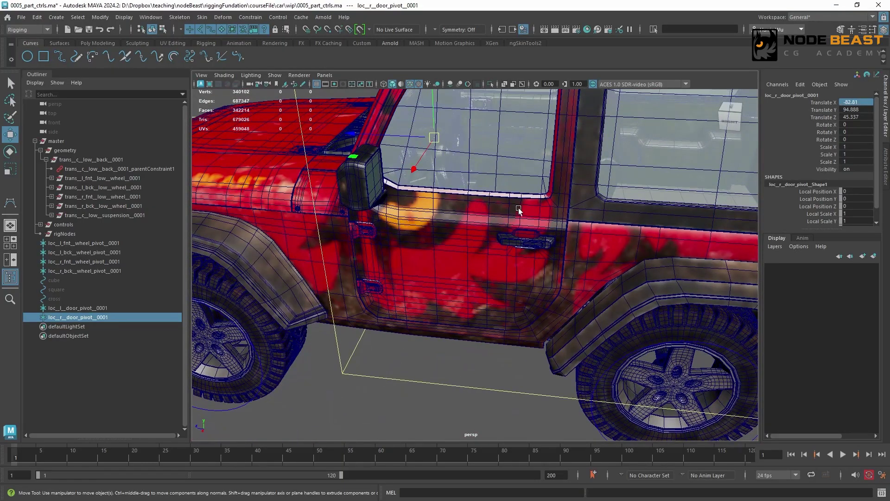
alt+right_drag(524, 209, 479, 197)
alt+drag(479, 197, 493, 170)
alt+middle_drag(442, 180, 431, 231)
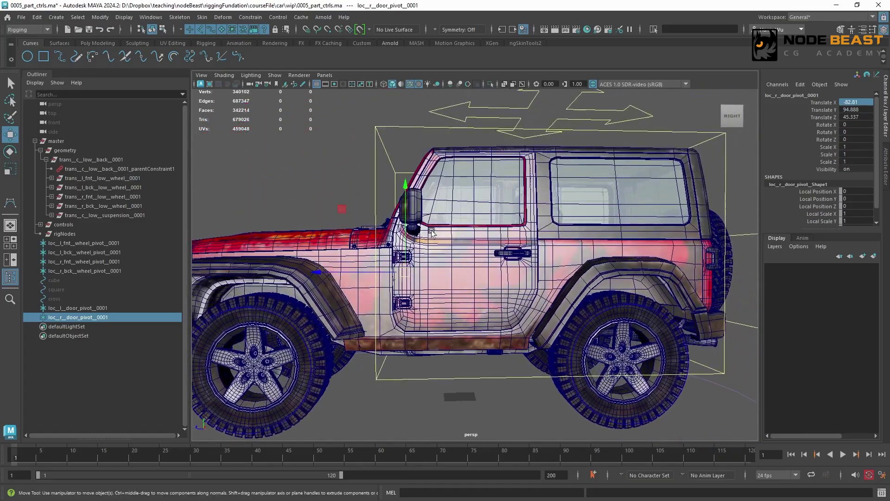
alt+drag(432, 232, 426, 274)
click(426, 274)
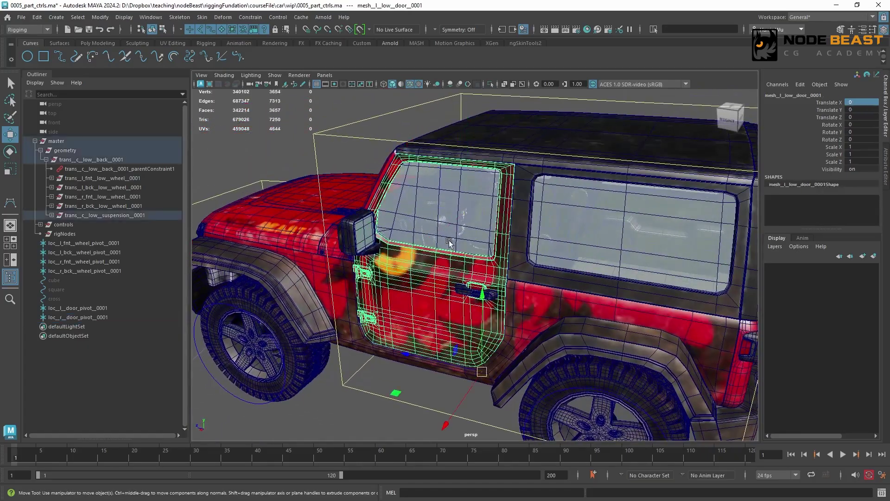
alt+drag(449, 241, 555, 235)
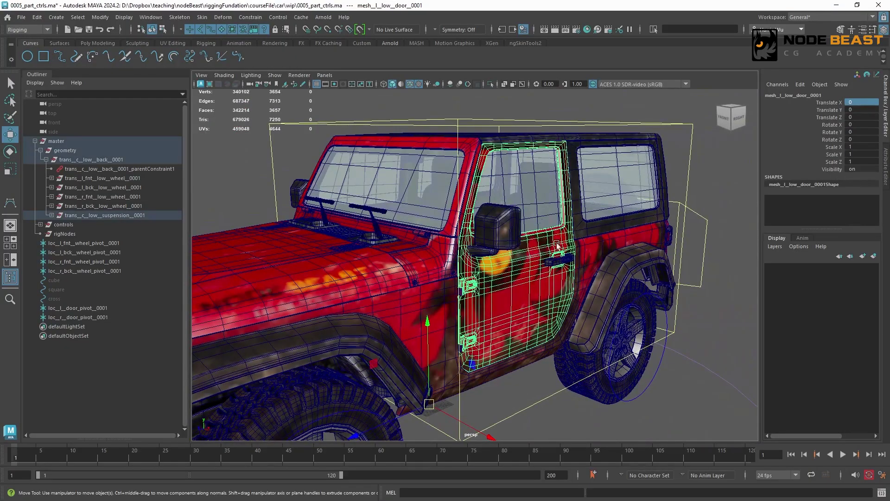
click(491, 85)
alt+drag(533, 236, 351, 253)
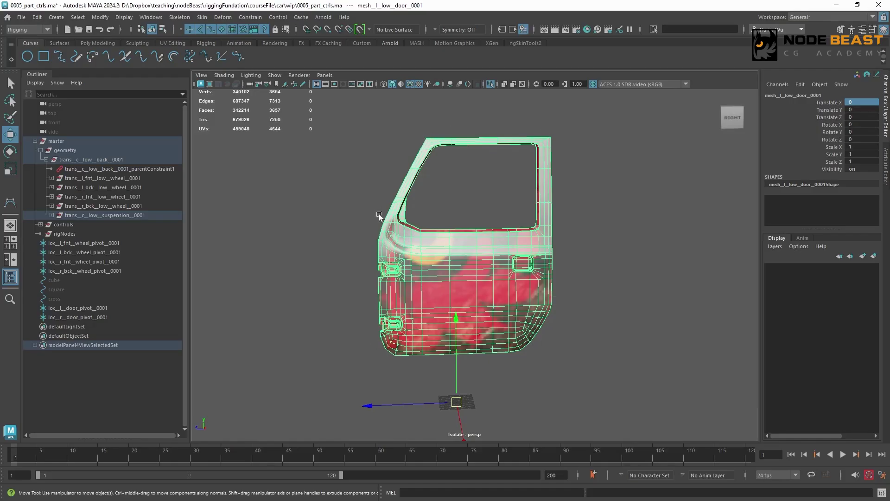
alt+drag(562, 224, 416, 179)
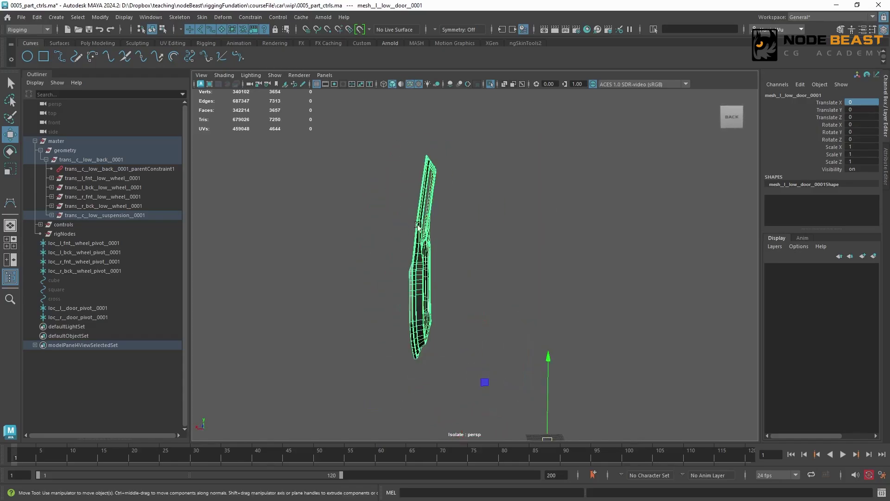
alt+drag(431, 221, 540, 241)
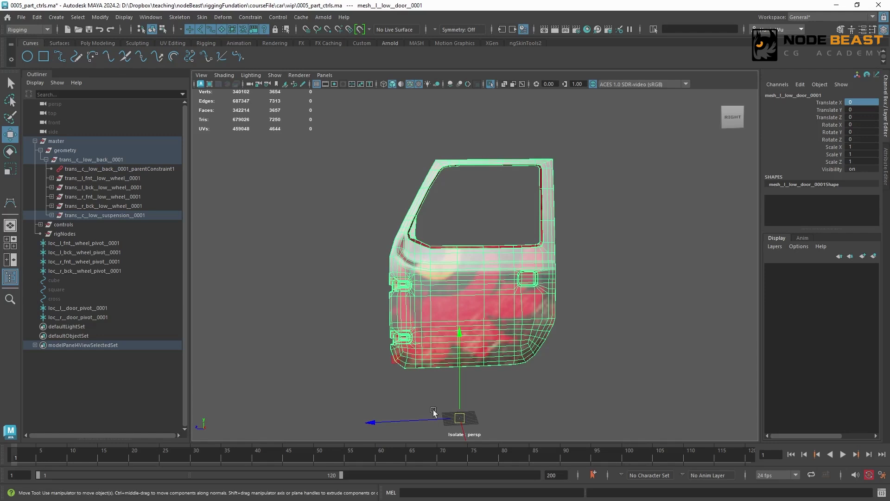
click(490, 84)
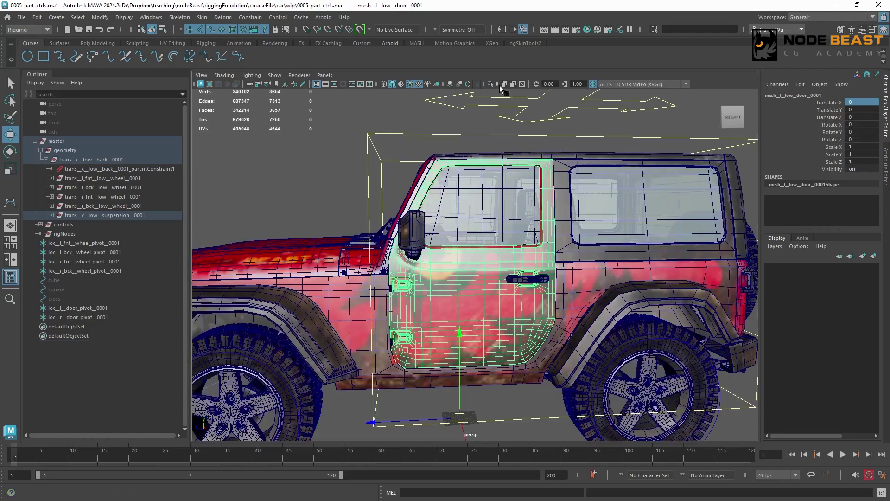
Step: Hide the master group and switch to the side view
click(129, 141)
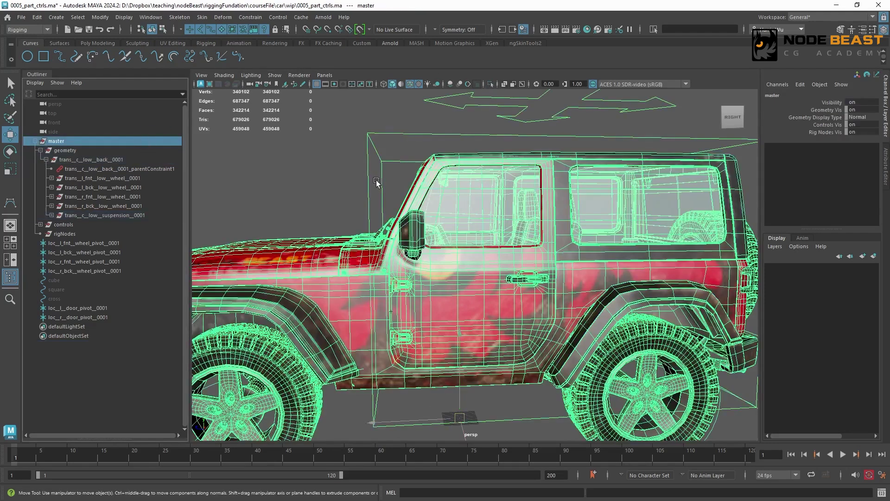
key(ctrl+h)
drag(530, 241, 499, 212)
Step: Draw a closed, straight-segment door-shaped CV curve snapped to the grid, about 5 units wide and 7 high, with slanted upper-front and lower-rear corners
key(y)
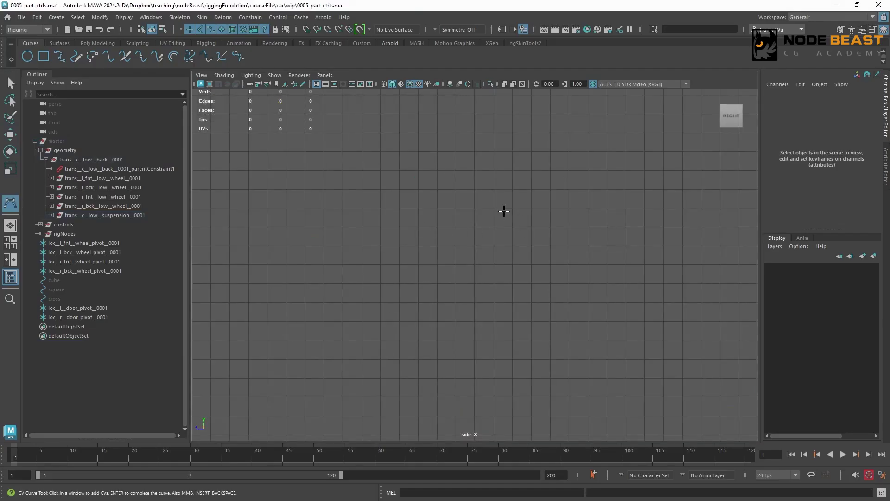
scroll(451, 237, up, 2)
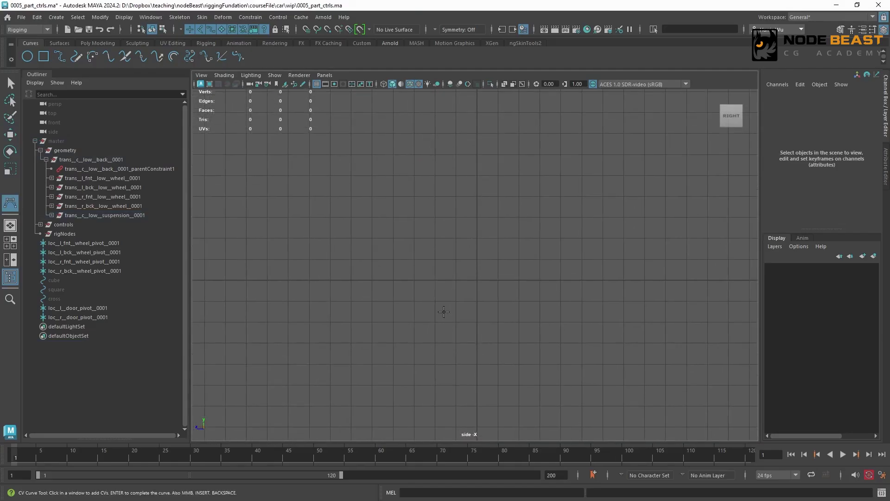
key(x)
click(414, 322)
click(414, 239)
click(456, 176)
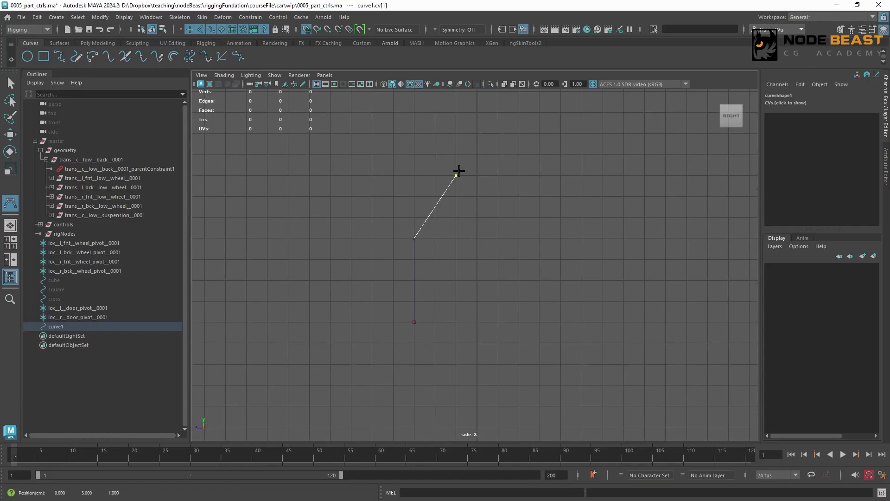
click(519, 175)
click(519, 301)
click(477, 322)
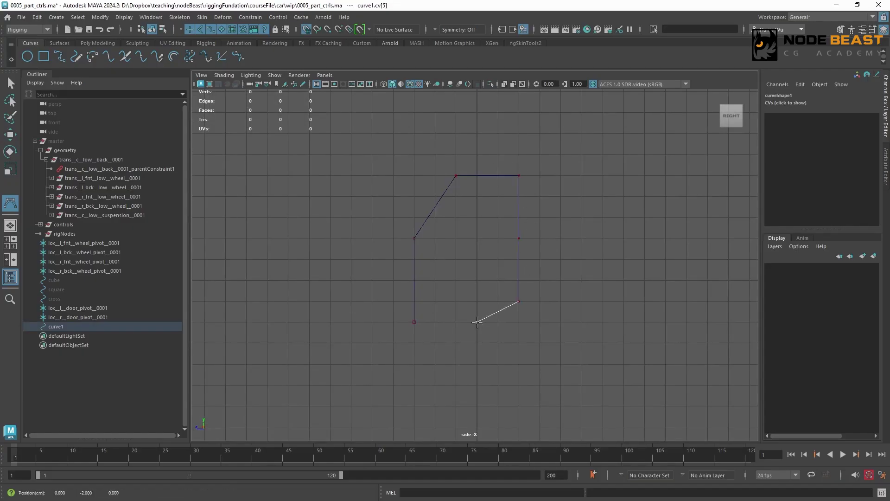
click(414, 321)
key(Return)
key(w)
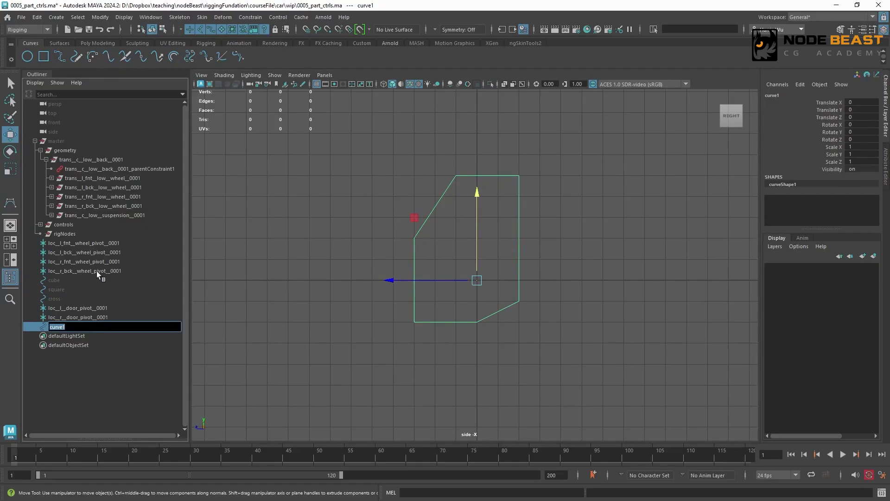
Step: Rename the door curve ctrl__l__door__0001, group it, and name the parent group zero__l__door__0001
key(F2)
text(ctrl__l__door__0001)
key(Return)
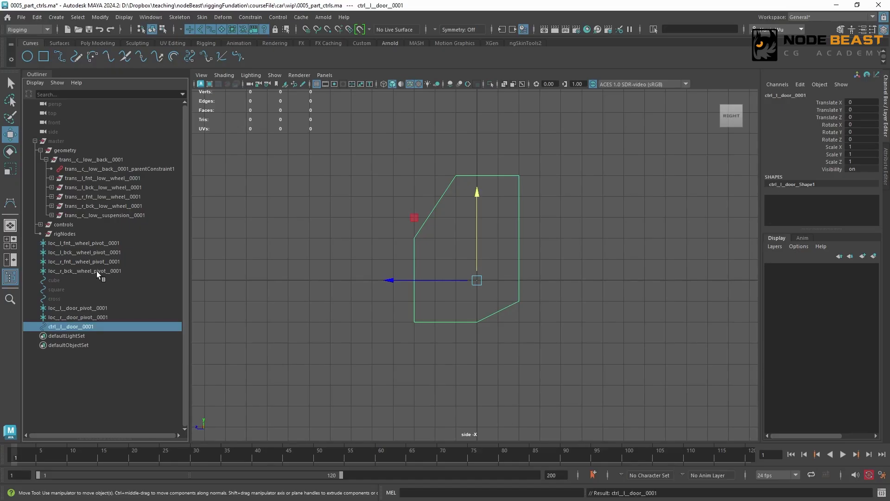
key(ctrl+g)
click(36, 327)
double_click(69, 327)
text(z)
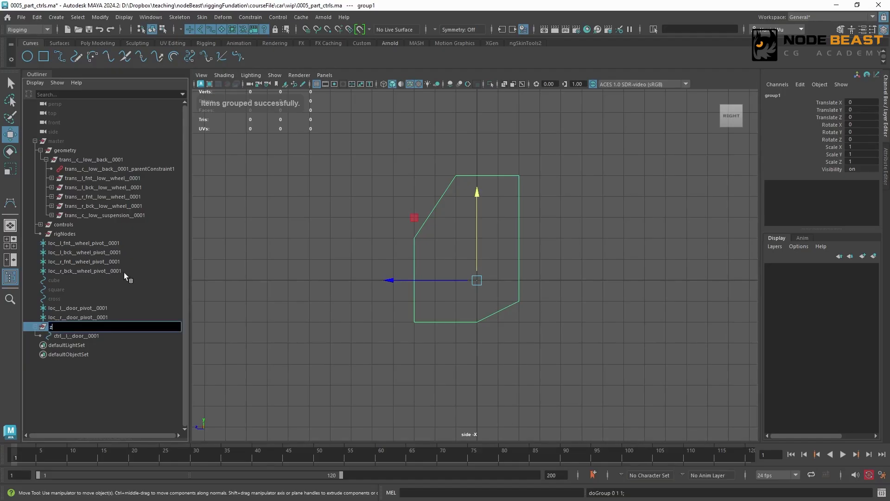
text(ero__l__door__0001)
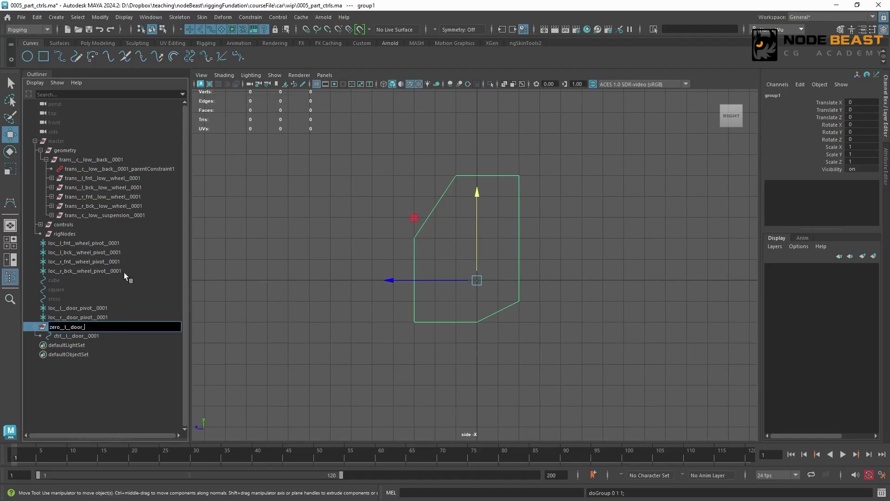
key(Return)
Step: Turn the master group's visibility back on and return to the perspective view
click(833, 102)
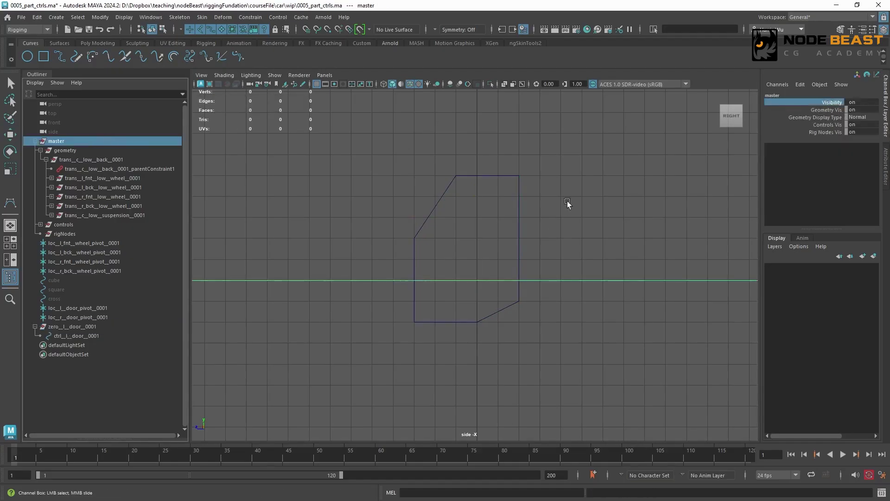
middle_drag(565, 199, 571, 197)
click(571, 196)
key(space)
drag(571, 197, 612, 200)
Step: Match the zero__l__door__0001 group's transformation to the loc__l__door_pivot__0001 locator
click(72, 326)
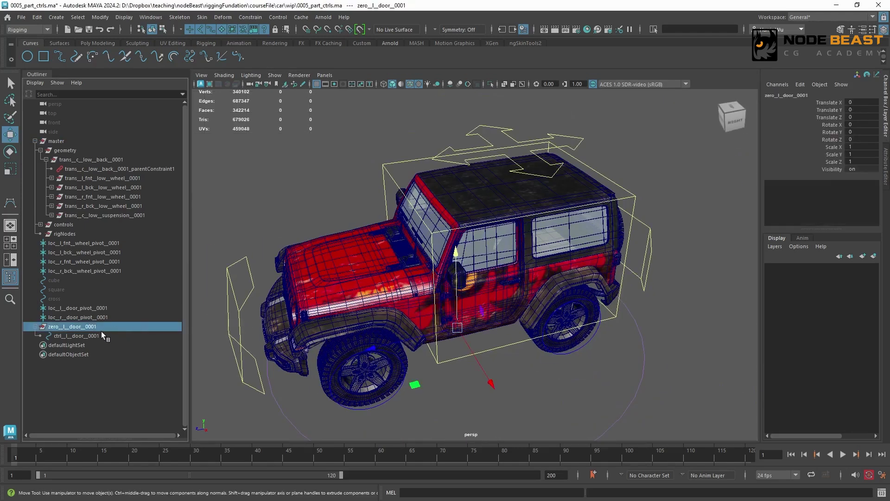
middle_drag(101, 330, 99, 313)
ctrl+click(97, 309)
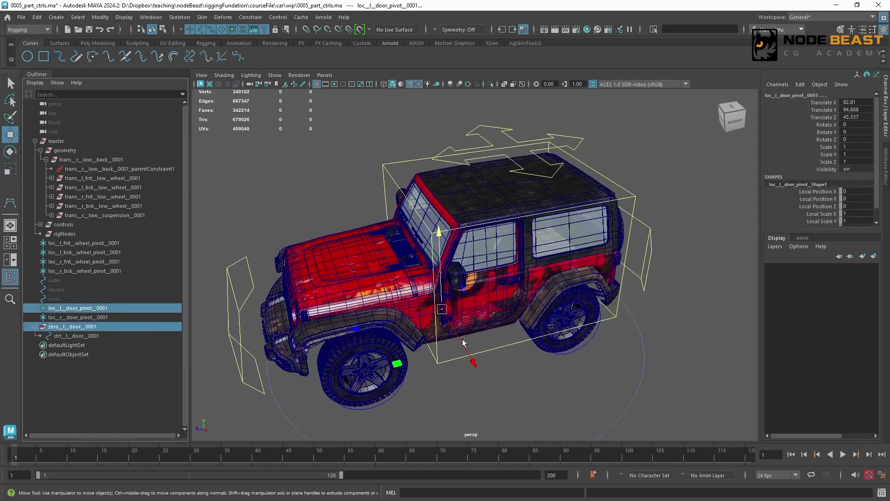
click(101, 17)
mouse_move(157, 71)
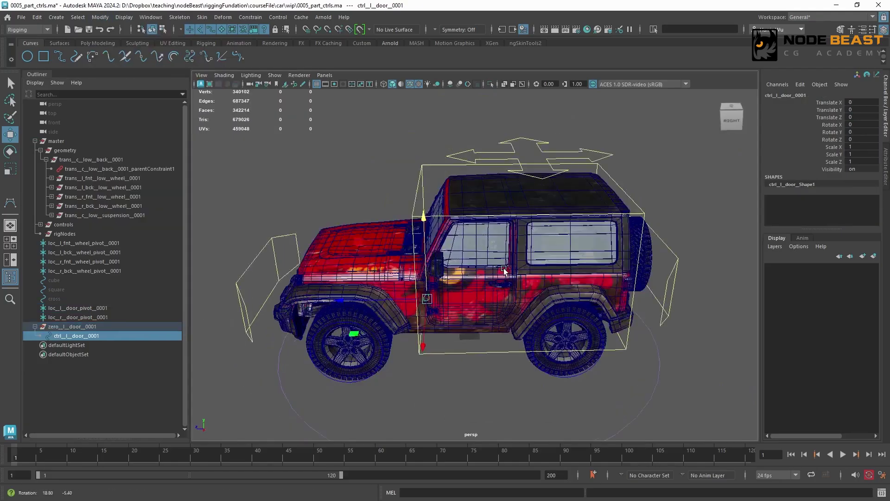
Step: Scale up all the control vertices of ctrl__l__door__0001 to roughly the size of the left door
scroll(463, 279, up, 3)
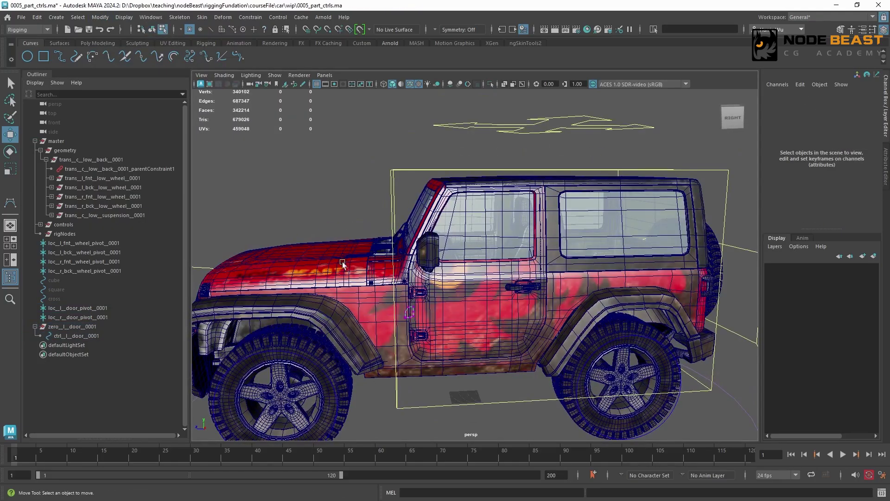
key(r)
drag(410, 313, 505, 314)
key(w)
click(444, 308)
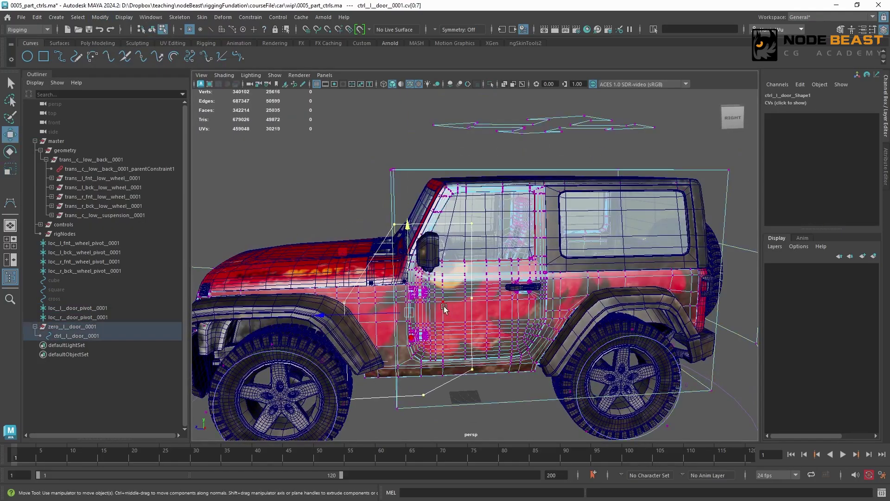
key(ctrl+z)
Step: Move the door control's vertices over the left door and align its rear vertices with the door's rear edge
drag(380, 316, 562, 178)
drag(581, 134, 533, 378)
drag(546, 258, 557, 257)
alt+drag(587, 321, 589, 296)
drag(589, 338, 580, 299)
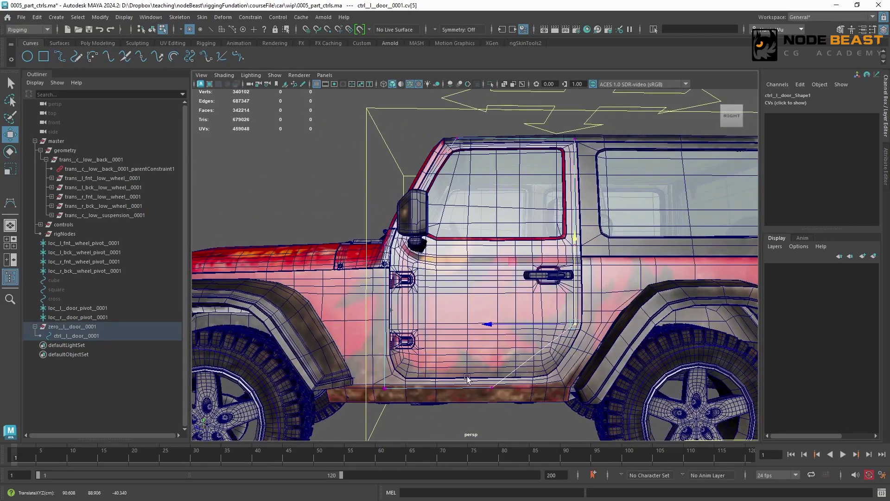
Step: Adjust the door control's bottom vertices to follow the lower edge of the left door
drag(466, 375, 509, 402)
drag(478, 389, 520, 392)
shift+drag(375, 377, 395, 398)
alt+drag(503, 374, 466, 386)
drag(465, 313, 466, 307)
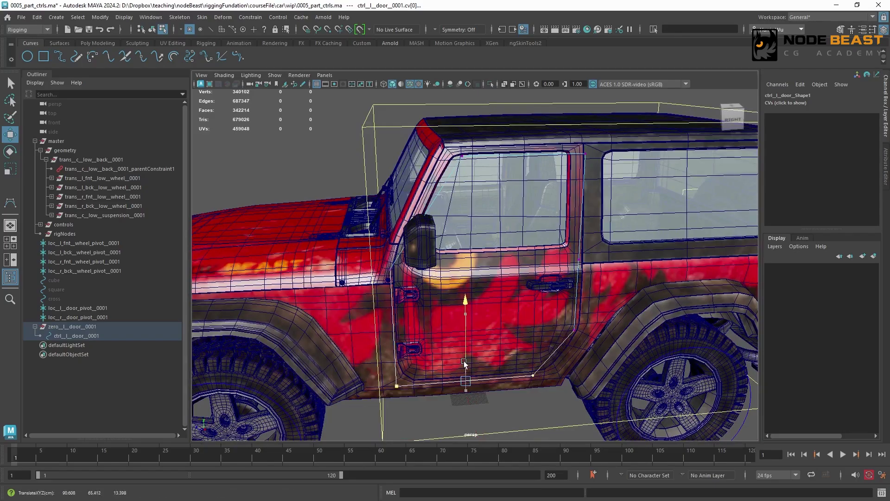
Step: Align the door control's front vertices with the left door's front edge and the base of the windshield pillar
alt+drag(377, 343, 406, 326)
drag(434, 399, 356, 253)
drag(377, 326, 387, 301)
drag(377, 241, 437, 280)
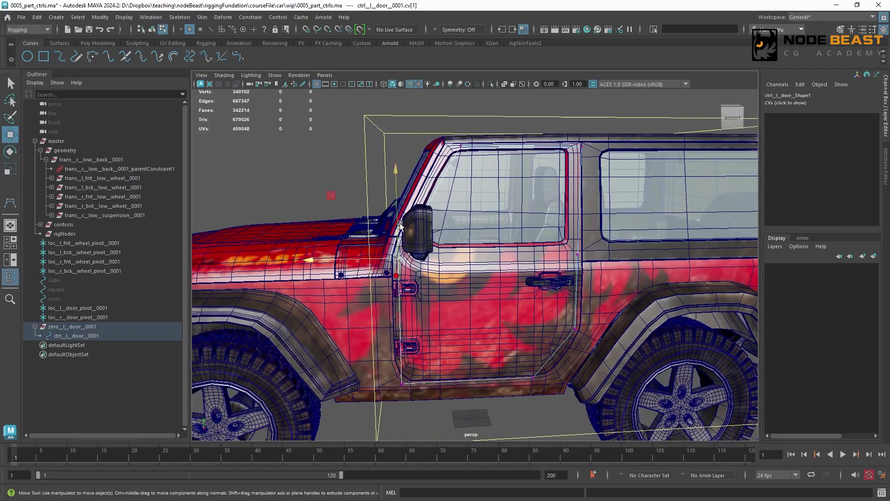
drag(399, 225, 397, 231)
alt+drag(451, 225, 441, 265)
drag(442, 254, 431, 255)
Step: Move the door control's two top vertices inward along X to follow the tilt of the window frame
alt+drag(453, 264, 565, 209)
drag(484, 162, 585, 217)
drag(588, 189, 575, 188)
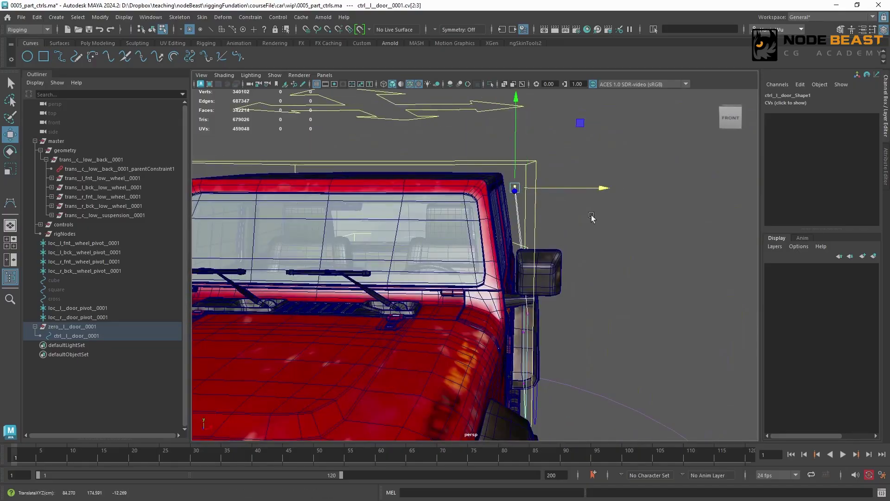
Step: Leave vertex editing on the left door control's curve and select ctrl__l__door__0001 as a whole object
alt+drag(597, 237, 441, 251)
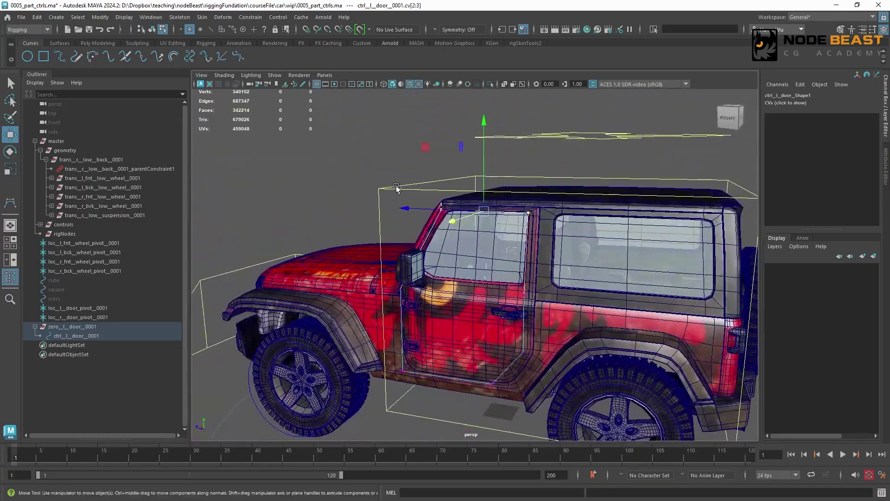
click(449, 219)
right_drag(437, 211, 468, 199)
click(446, 225)
click(437, 222)
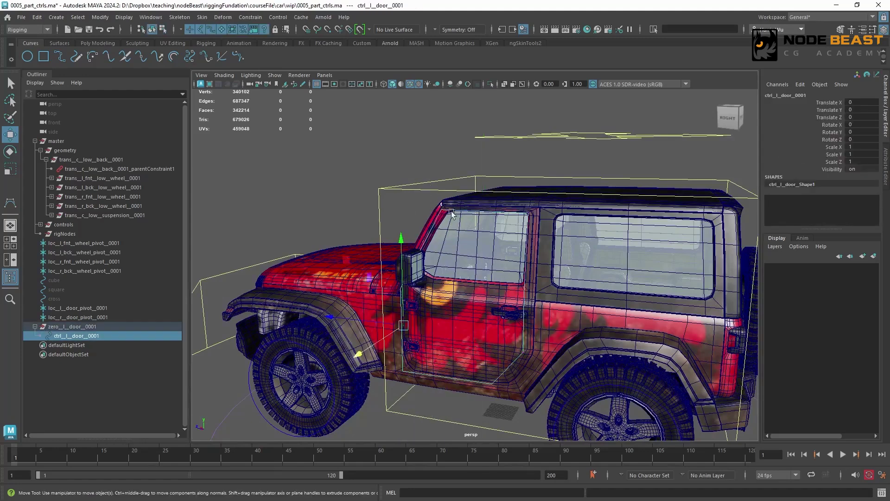
Step: Test the left door control's swing by rotating it around Y, and reset Rotate Y to 0
alt+drag(473, 197, 319, 304)
key(e)
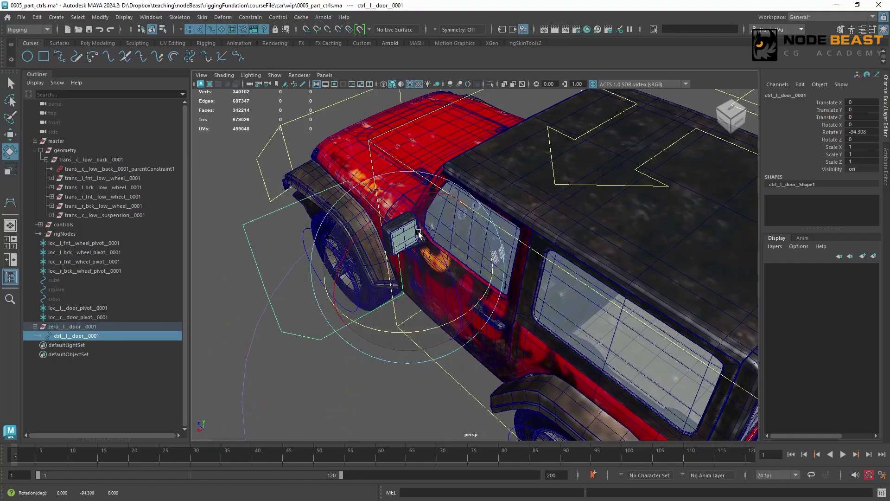
key(ctrl+z)
key(ctrl+z)
alt+drag(413, 199, 390, 255)
click(461, 249)
click(837, 133)
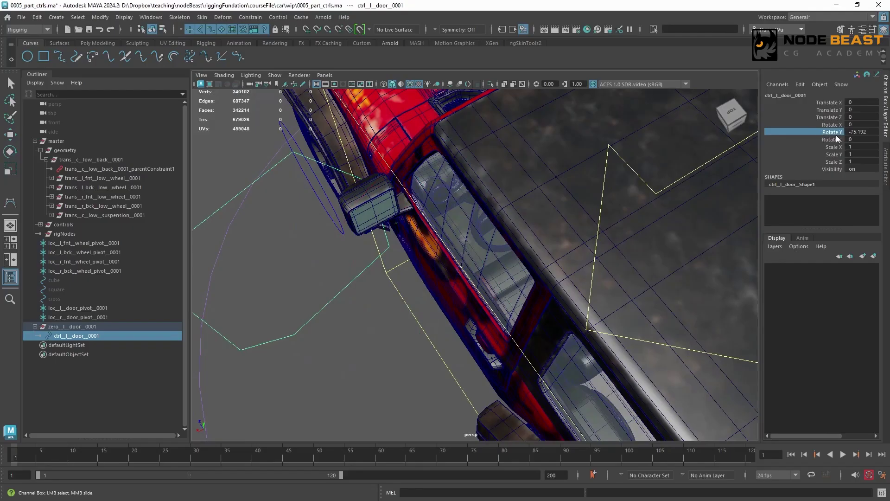
text(0)
key(Return)
alt+drag(447, 249, 512, 163)
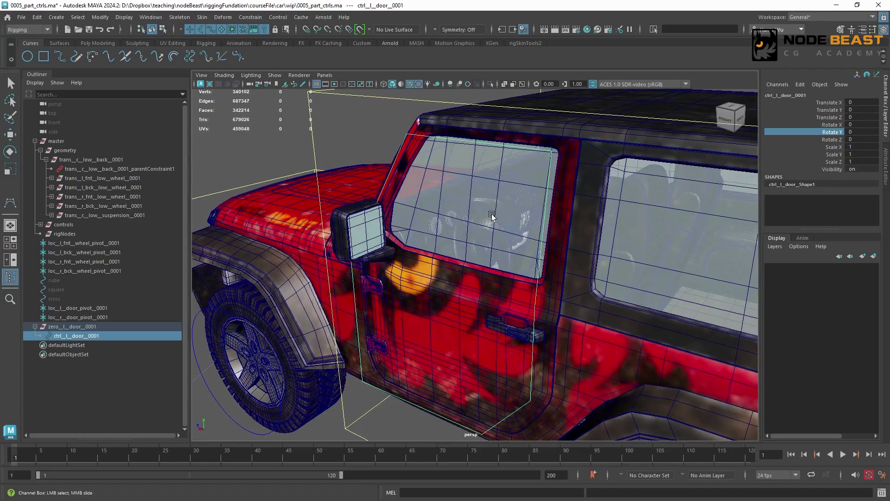
alt+drag(422, 247, 447, 262)
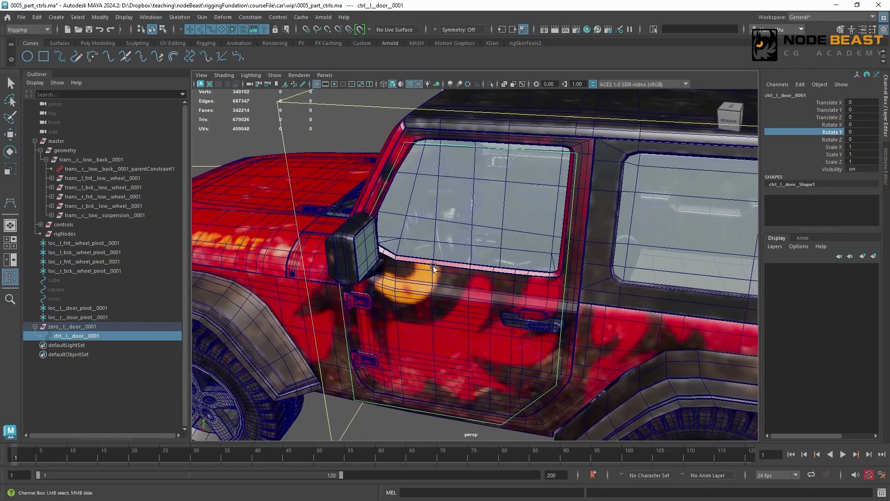
Step: Compare the axes of zero__l__door__0001 and its control, and test-rotate the control around Y again
key(w)
click(101, 325)
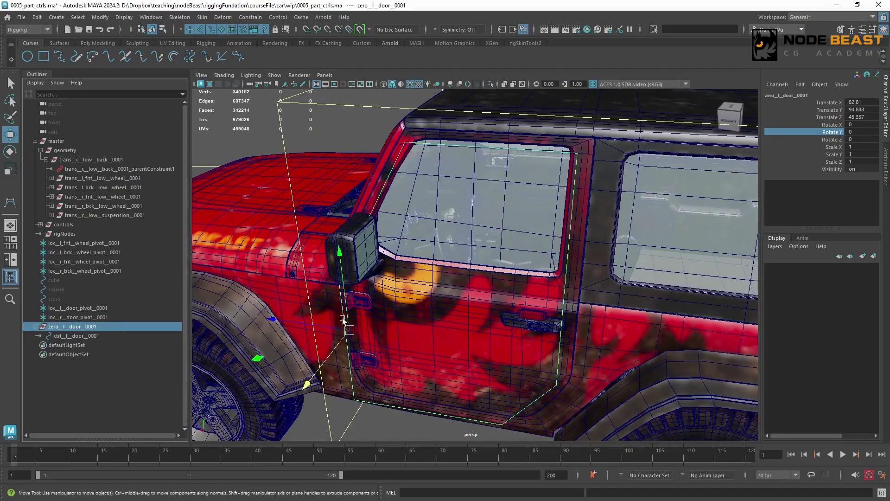
click(122, 335)
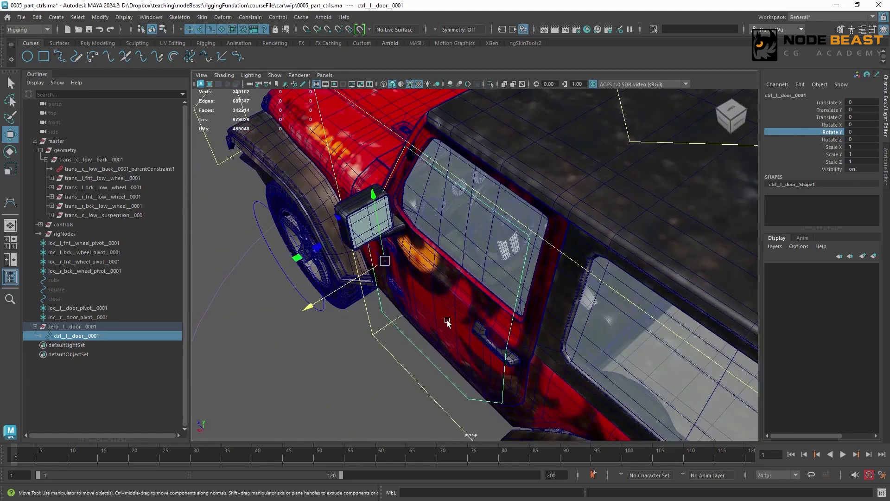
key(e)
drag(452, 297, 344, 314)
Step: Flip the left door's zero group by setting the Rotate X of zero__l__door__0001 to 180
click(75, 326)
key(w)
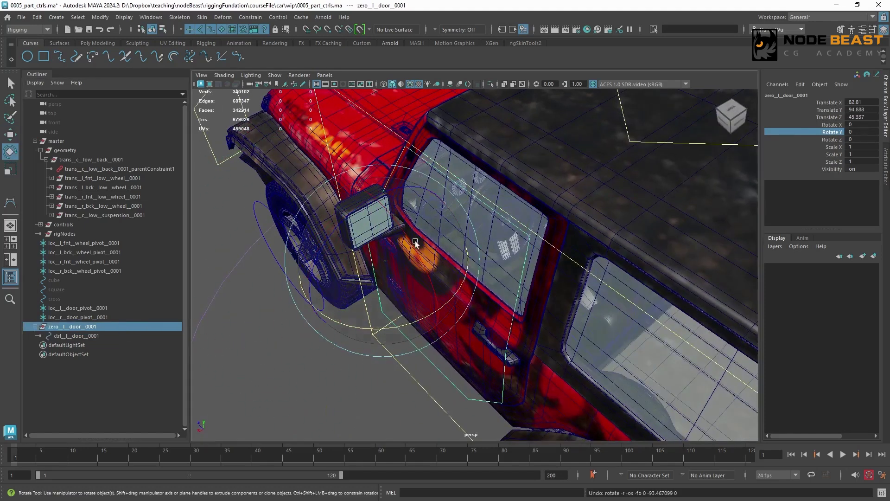
alt+drag(435, 249, 244, 294)
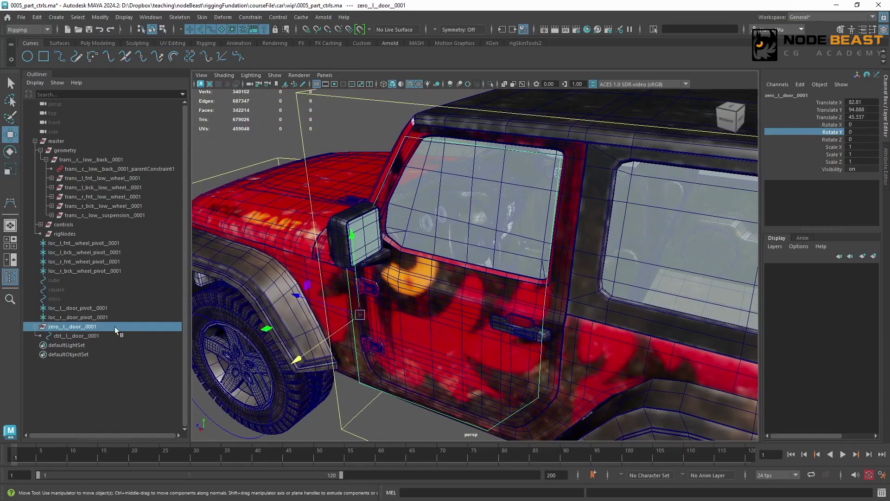
alt+drag(436, 266, 454, 256)
double_click(871, 124)
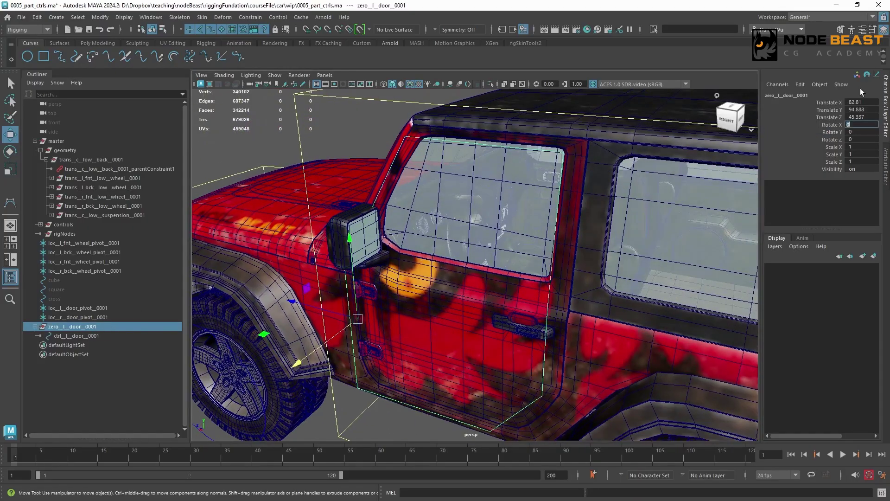
text(180)
key(Return)
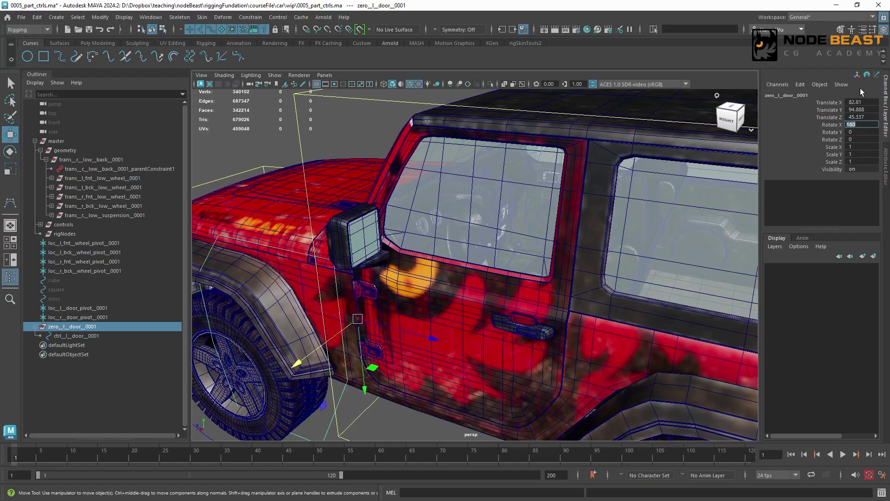
Step: Test the left door control's swing around Y under the flipped zero group, and undo the rotation
click(76, 335)
alt+drag(353, 296, 412, 320)
key(e)
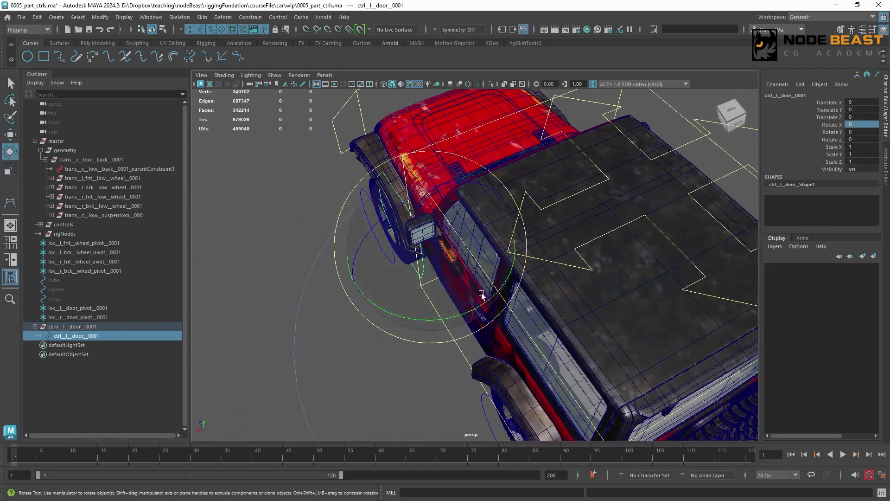
drag(483, 290, 392, 278)
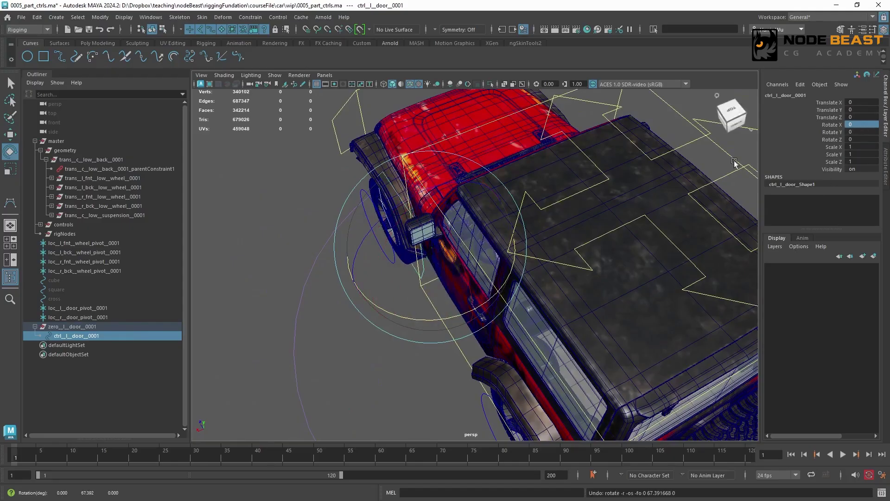
key(ctrl+z)
Step: Set the Rotate X of ctrl__l__door__0001 to 180 to bring its shape back onto the left door
click(740, 124)
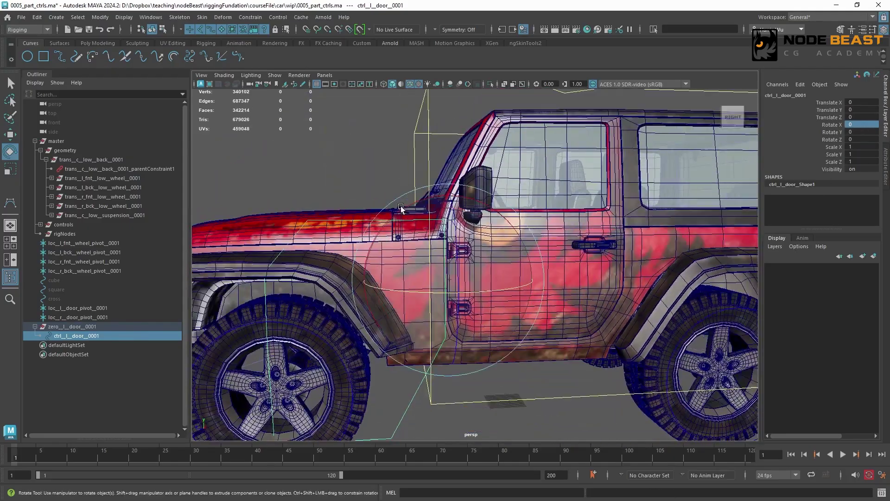
alt+drag(401, 209, 458, 230)
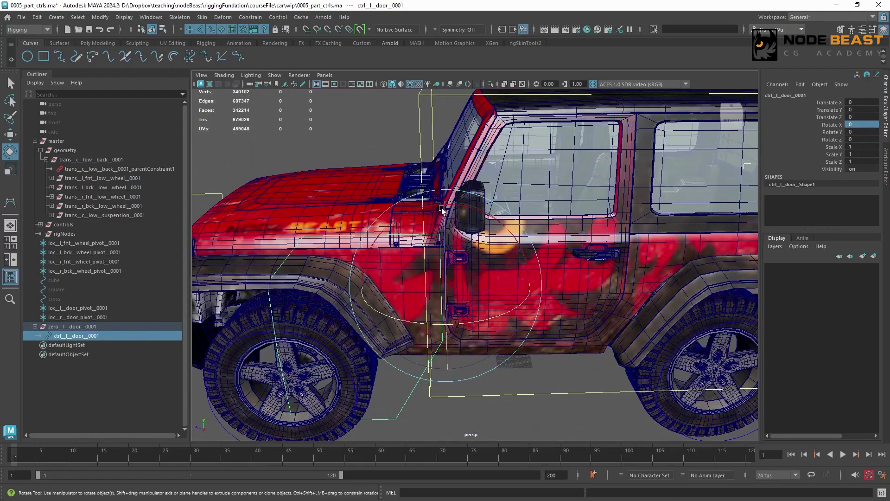
key(r)
alt+drag(508, 293, 452, 252)
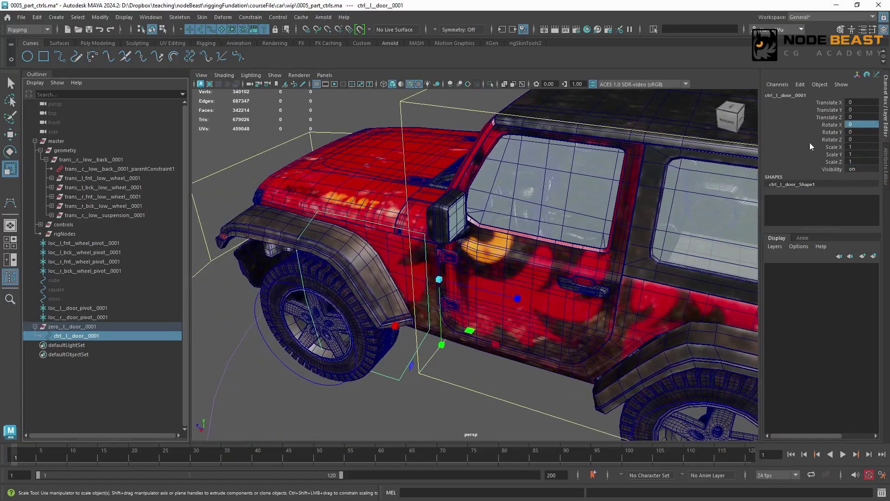
double_click(865, 121)
text(180)
key(Return)
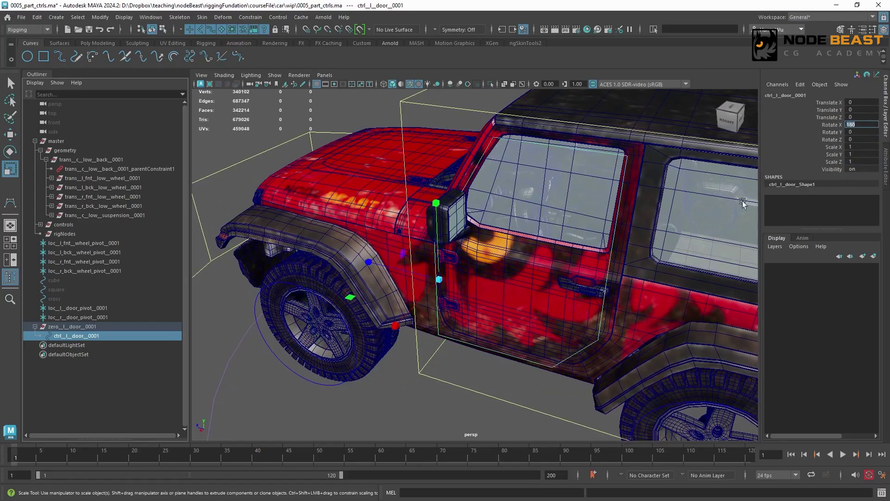
Step: Freeze the transformations of the left door control and check the values of its zero group and control
alt+drag(608, 246, 673, 210)
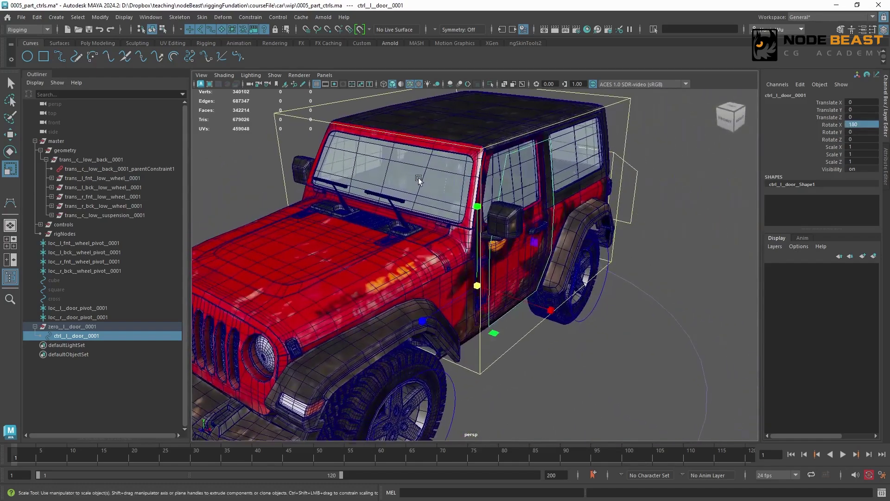
click(99, 18)
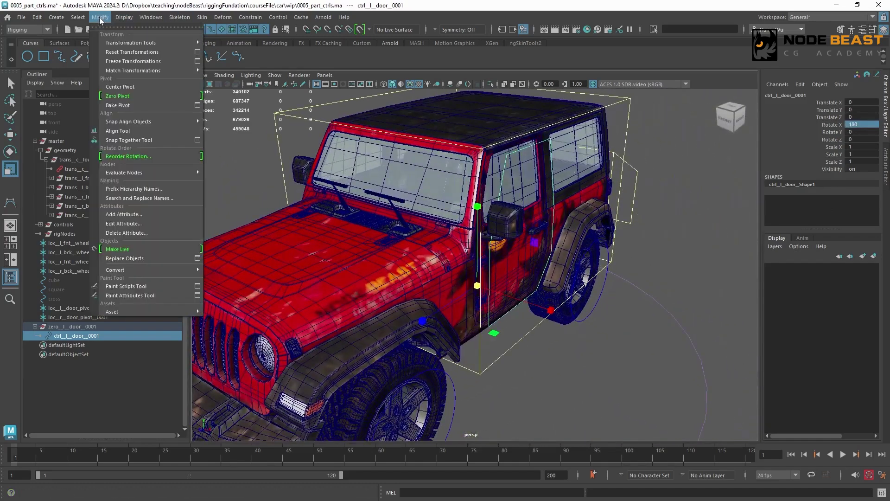
click(132, 61)
click(83, 326)
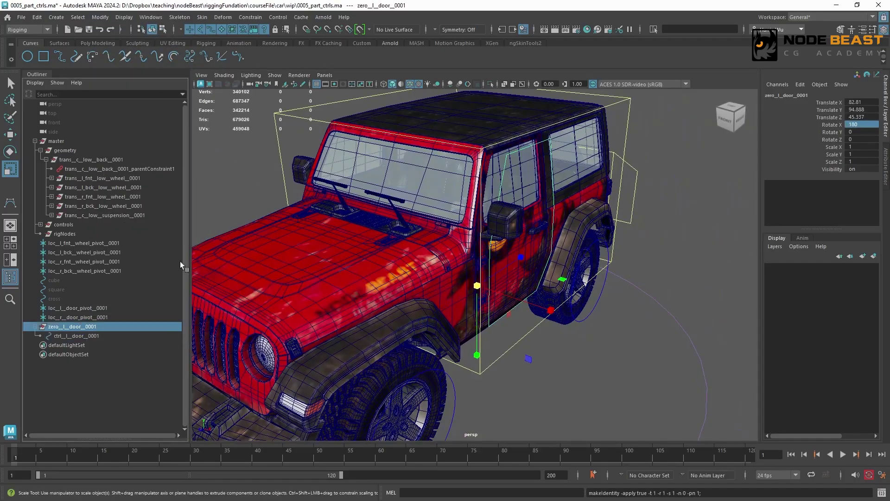
click(118, 335)
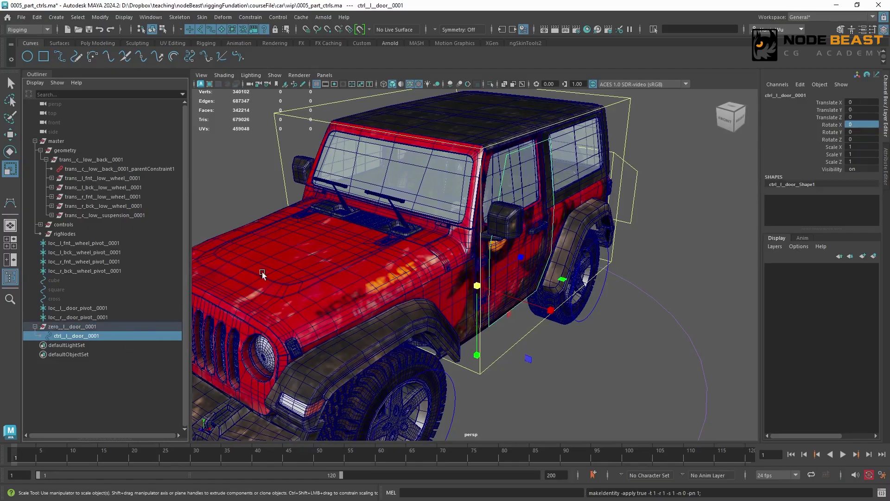
Step: Test the frozen left door control by swinging it open around Y, and return its rotation to 0
alt+drag(262, 272, 501, 277)
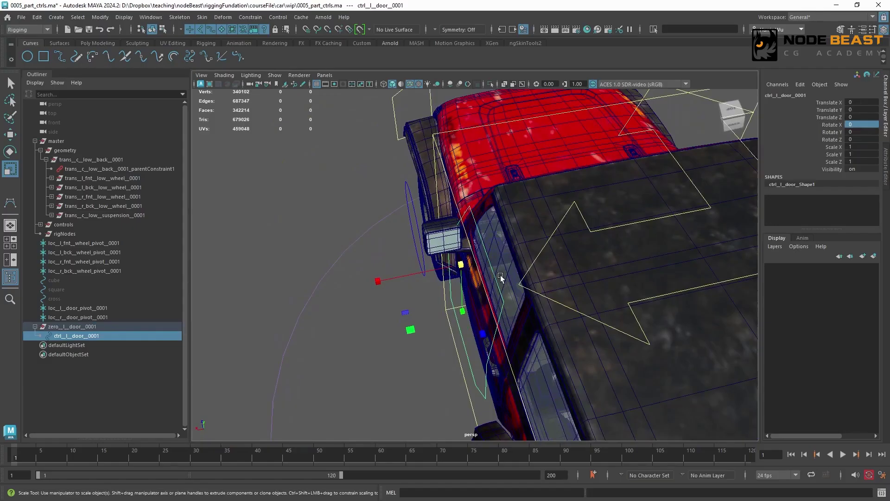
key(e)
drag(515, 318, 436, 311)
drag(853, 125, 849, 139)
text(0)
key(Return)
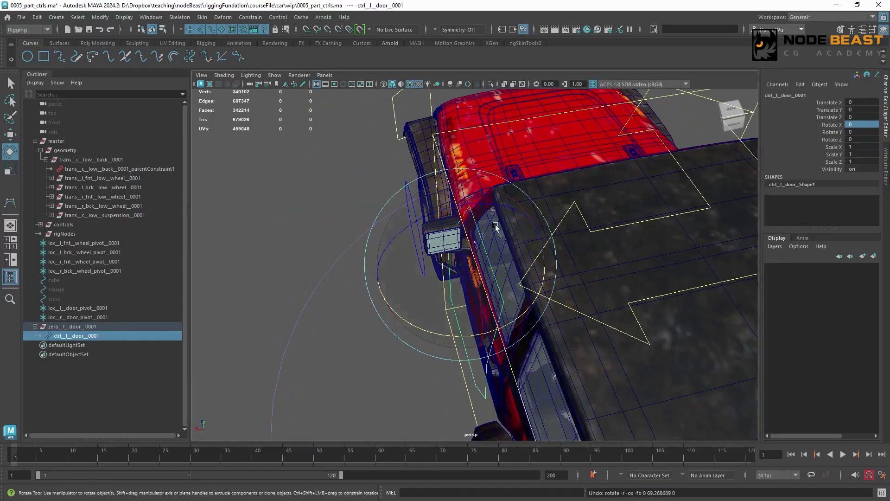
Step: Duplicate the left door's zero group with its control, naming the copies zero__r__door__0001 and ctrl__r__door__0001
alt+drag(470, 274, 385, 262)
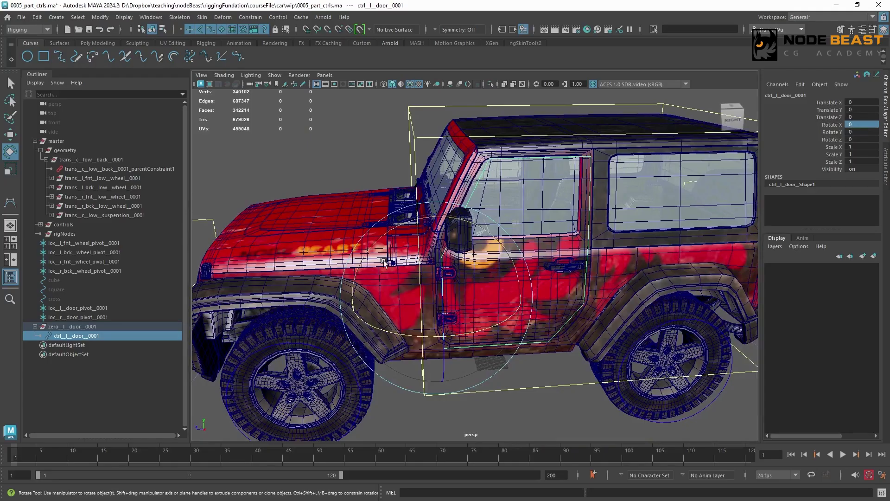
click(106, 326)
key(ctrl+d)
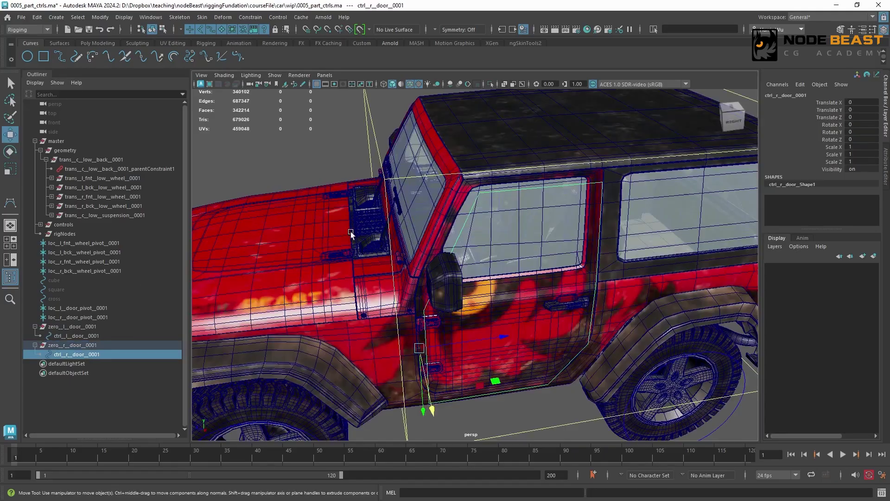
scroll(351, 234, down, 2)
alt+drag(351, 235, 402, 254)
Step: Match the translation of zero__r__door__0001 to the right door pivot locator
click(102, 348)
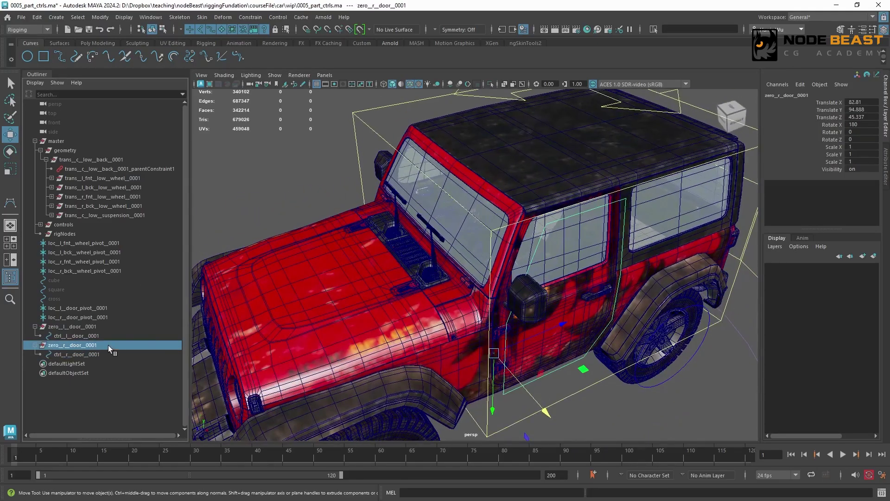
ctrl+click(109, 319)
click(119, 19)
mouse_move(106, 18)
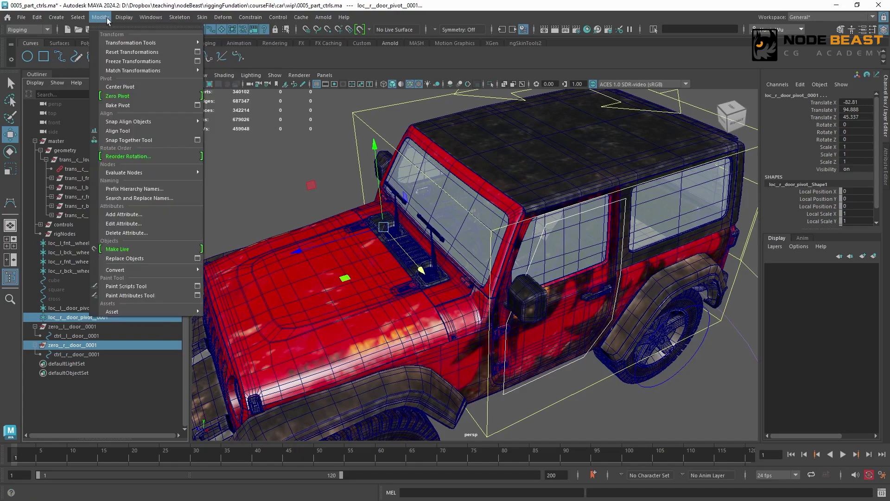
mouse_move(146, 72)
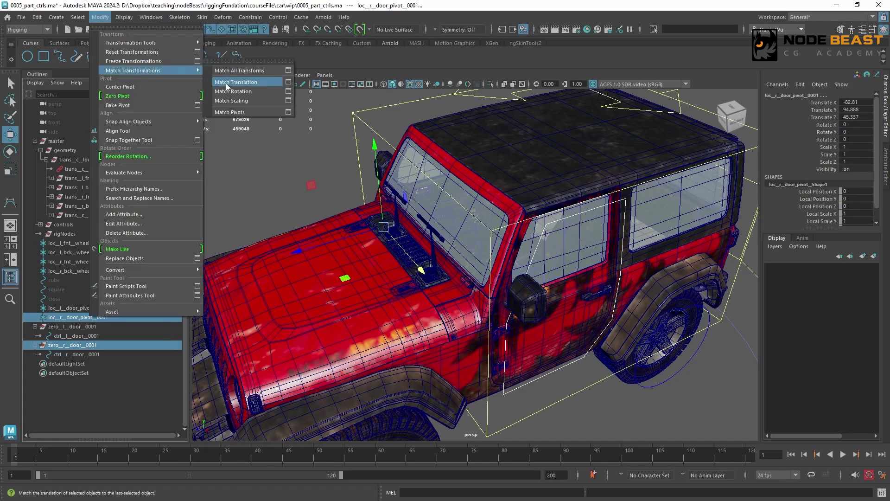
click(236, 82)
Step: Mirror the right door control's shape by setting the Scale X of ctrl__r__door__0001 to -1
alt+drag(371, 232, 723, 178)
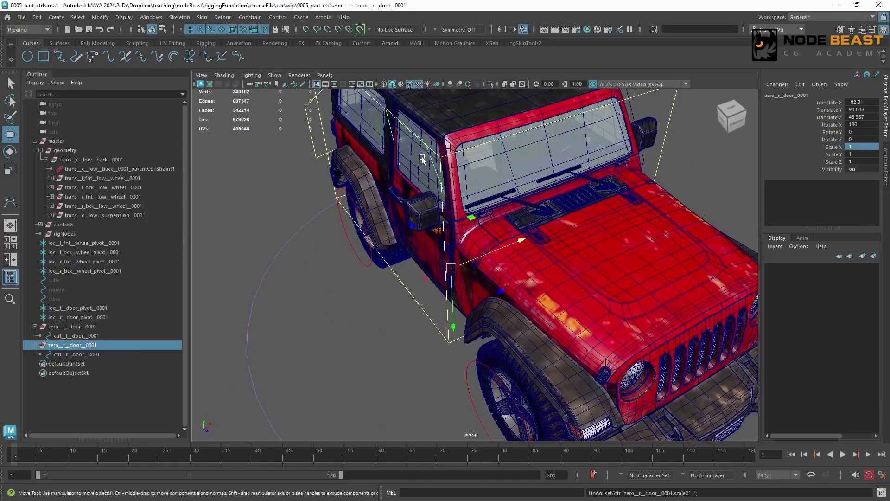
key(Down)
click(859, 147)
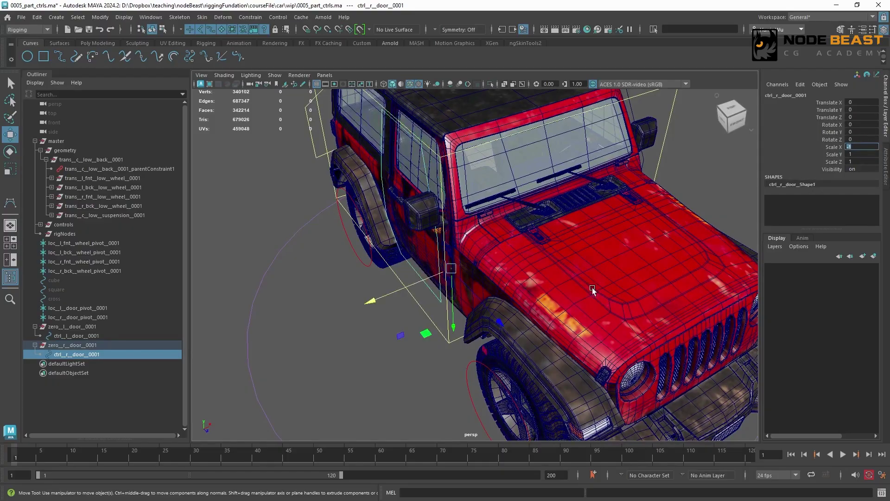
alt+drag(593, 288, 649, 253)
Step: Select both door controls and rotate them together about 61 degrees around Y to test their swing
click(650, 133)
alt+drag(649, 134, 548, 186)
key(ctrl+z)
alt+right_drag(549, 186, 449, 182)
alt+drag(449, 183, 407, 226)
alt+right_drag(407, 226, 499, 218)
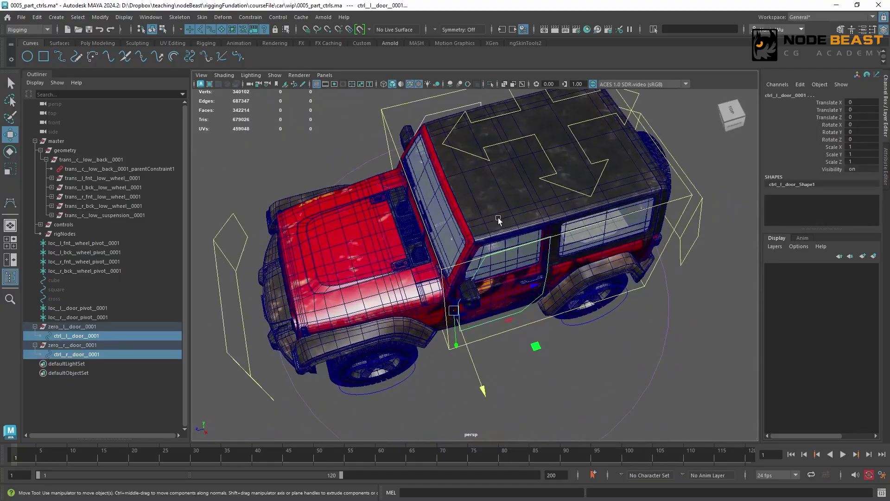
alt+drag(498, 218, 522, 205)
key(e)
alt+drag(583, 286, 513, 381)
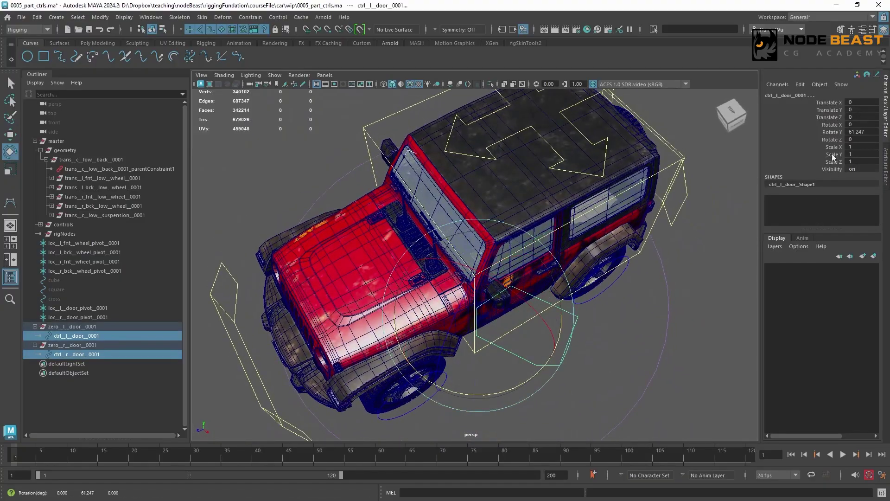
Step: Select the right door control and examine its swing direction from the right side and from above
click(118, 354)
alt+drag(510, 232, 531, 204)
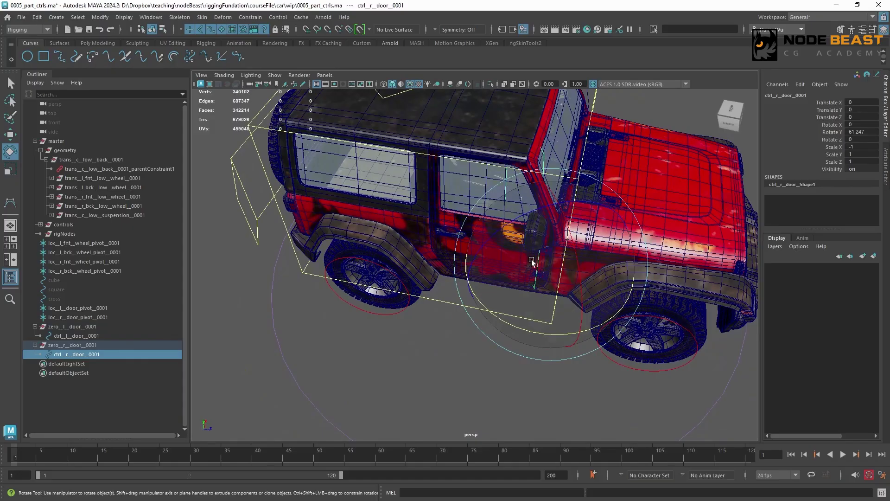
alt+drag(531, 260, 465, 281)
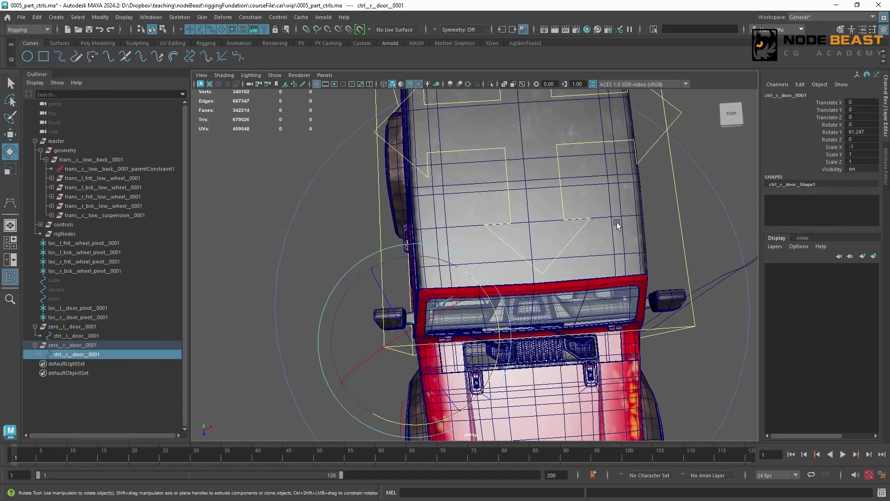
Step: Set the Rotate X of zero__r__door__0001 to 0
click(107, 327)
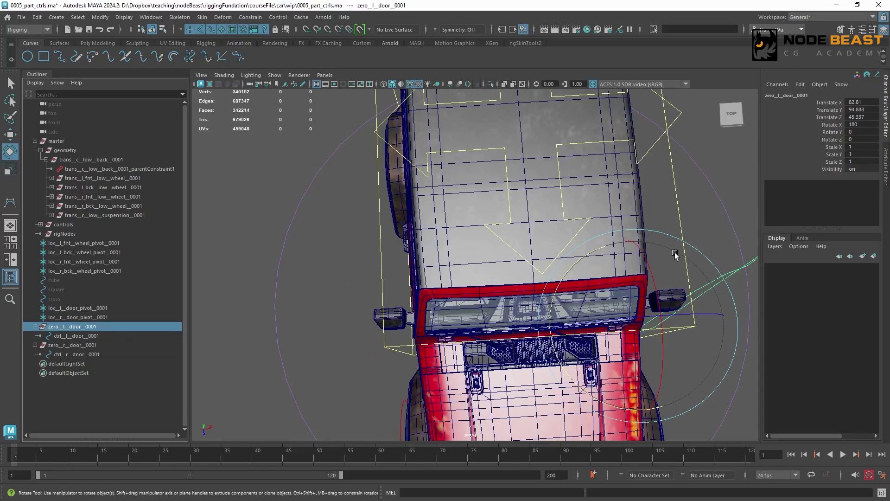
click(100, 347)
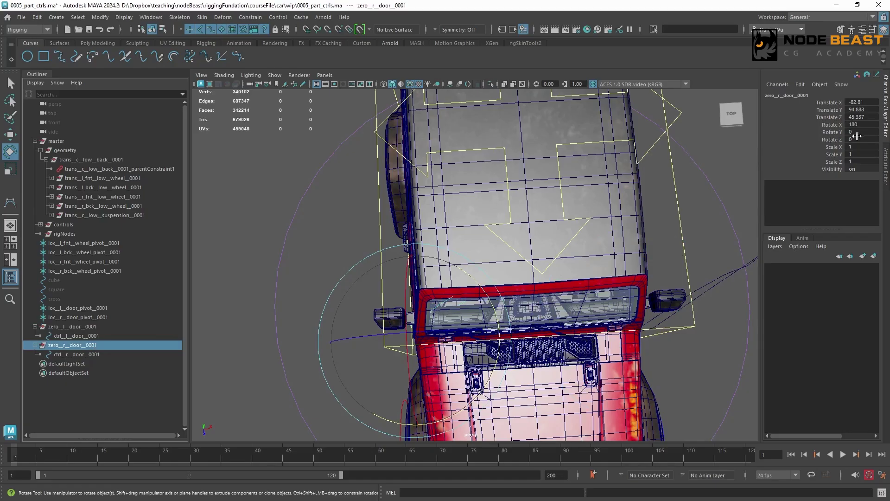
click(857, 124)
text(0)
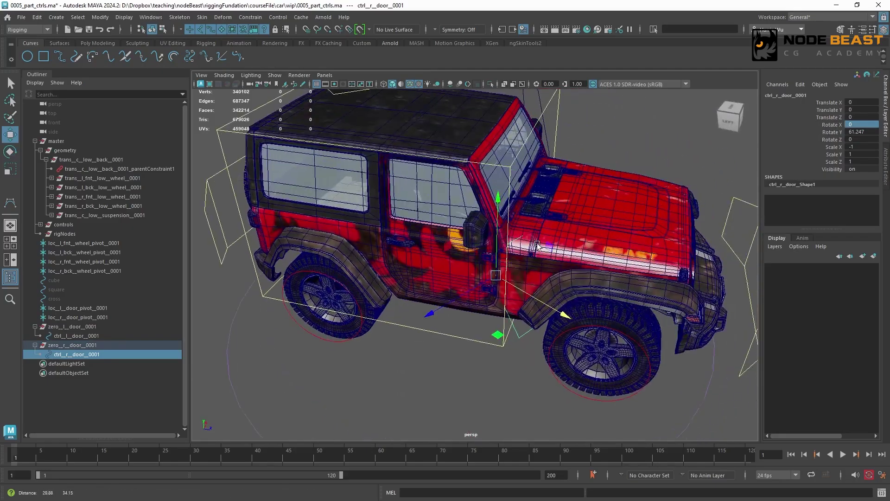
Step: Compare the axis orientation of the right and left door controls at their hinges from both sides of the jeep
scroll(537, 246, up, 5)
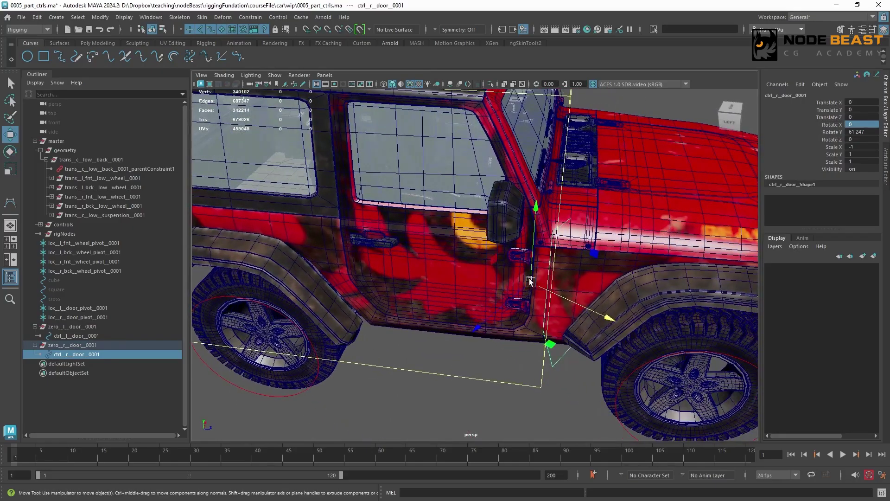
alt+drag(532, 221, 394, 241)
click(77, 336)
alt+drag(483, 345, 438, 320)
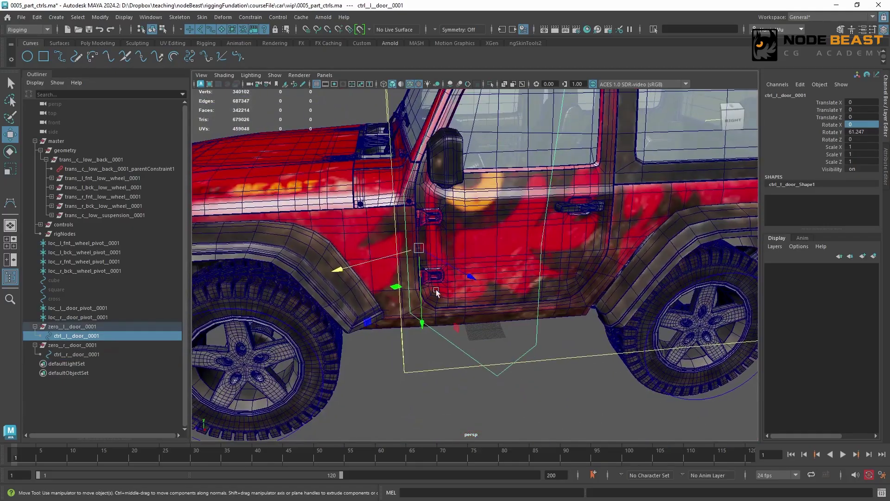
alt+drag(436, 290, 445, 325)
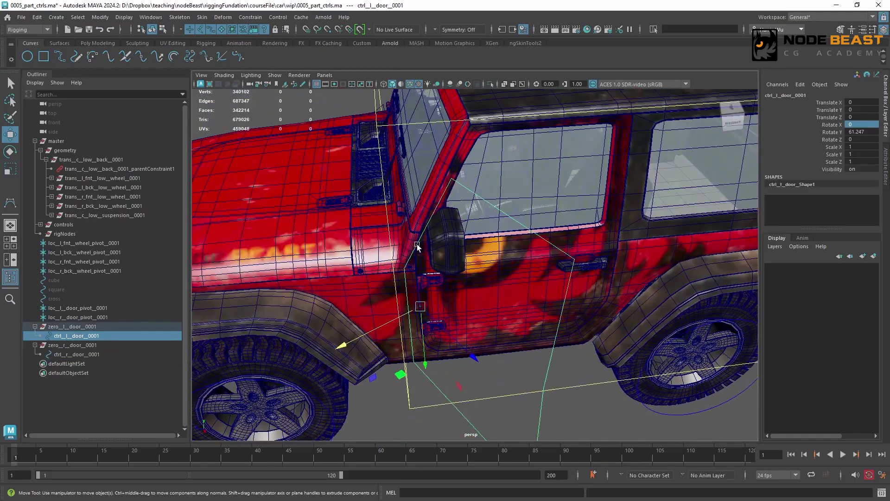
click(842, 133)
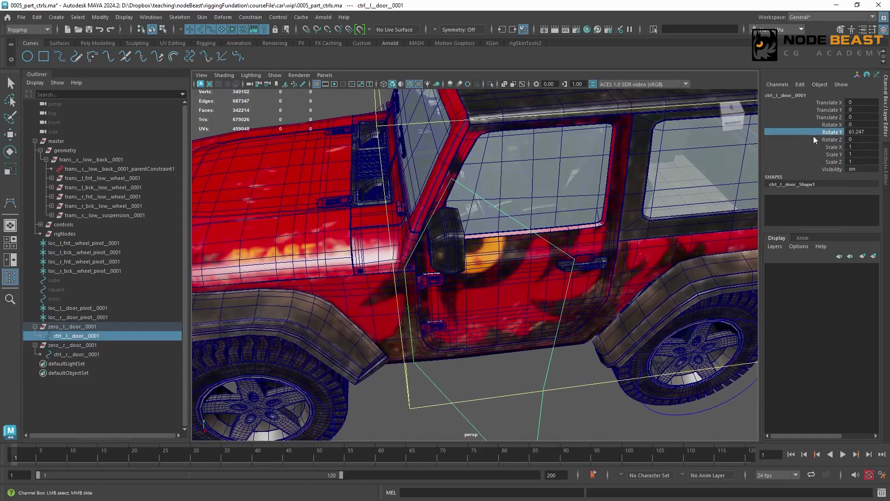
alt+drag(470, 228, 512, 227)
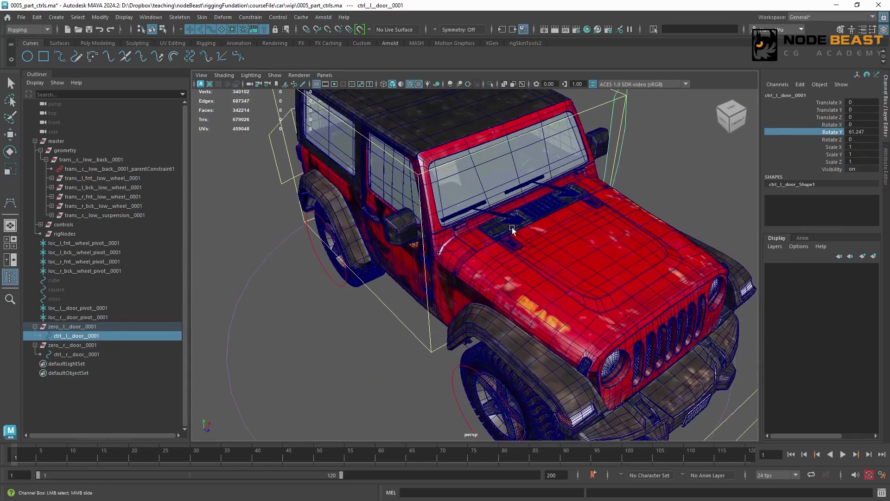
Step: Reset the Rotate Y of both door controls to 0
ctrl+click(103, 355)
double_click(863, 132)
text(0)
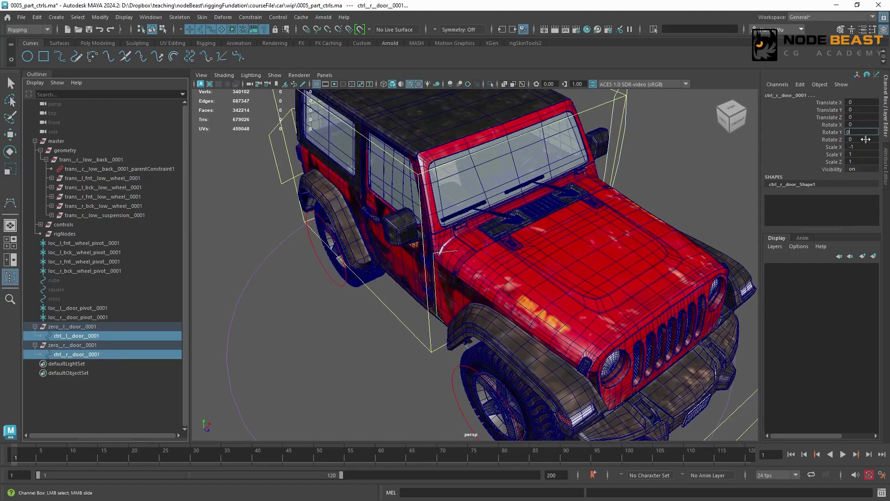
key(Return)
Step: Set the Scale X of ctrl__r__door__0001 to 1 and its Rotate X to 180
click(92, 355)
key(w)
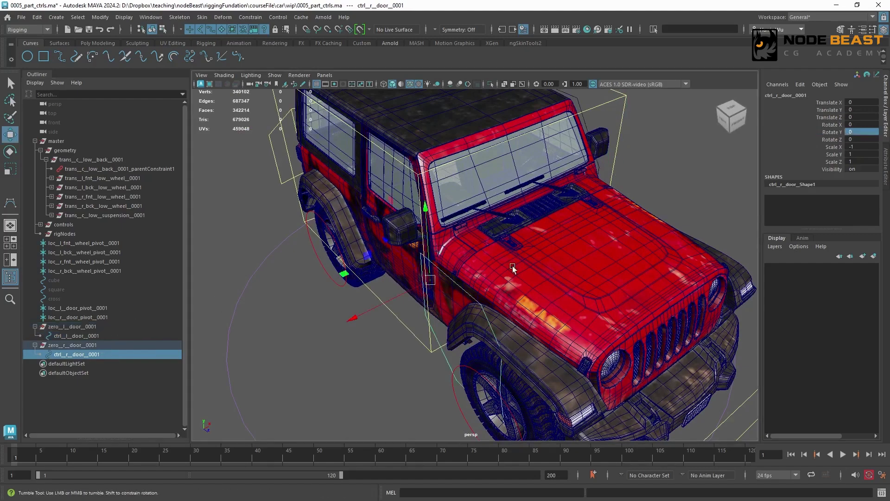
alt+drag(513, 266, 552, 259)
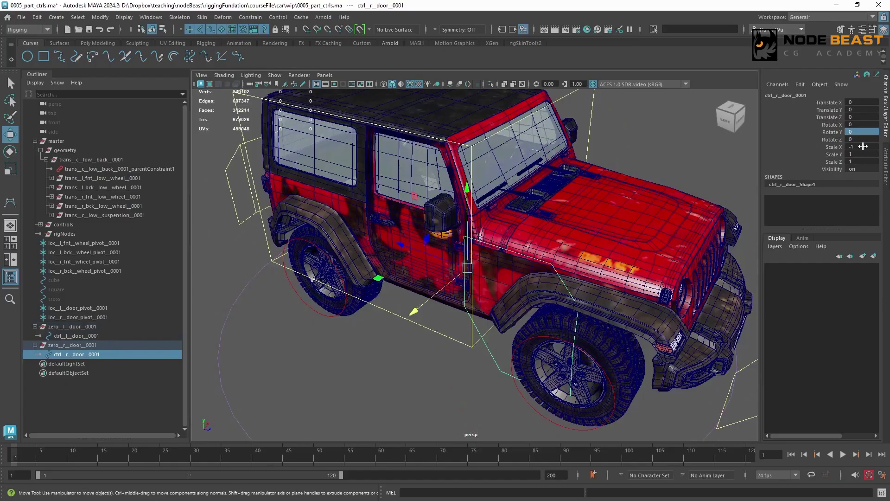
text(1)
key(Return)
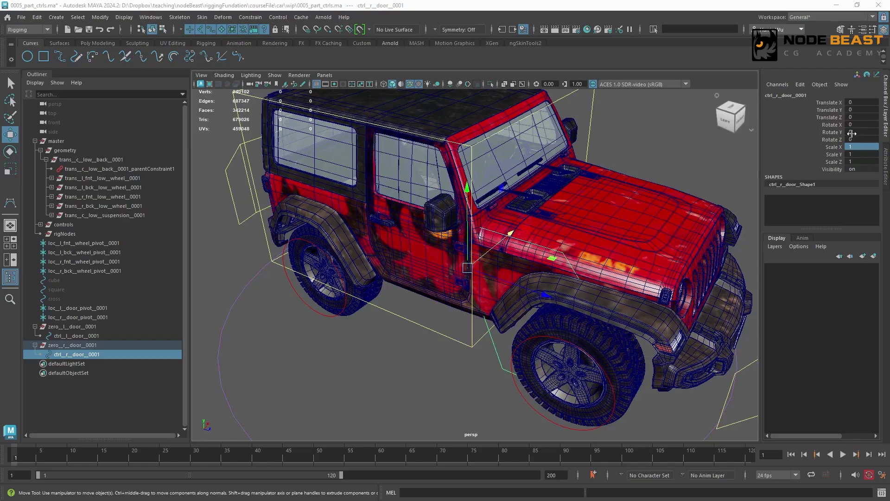
double_click(866, 125)
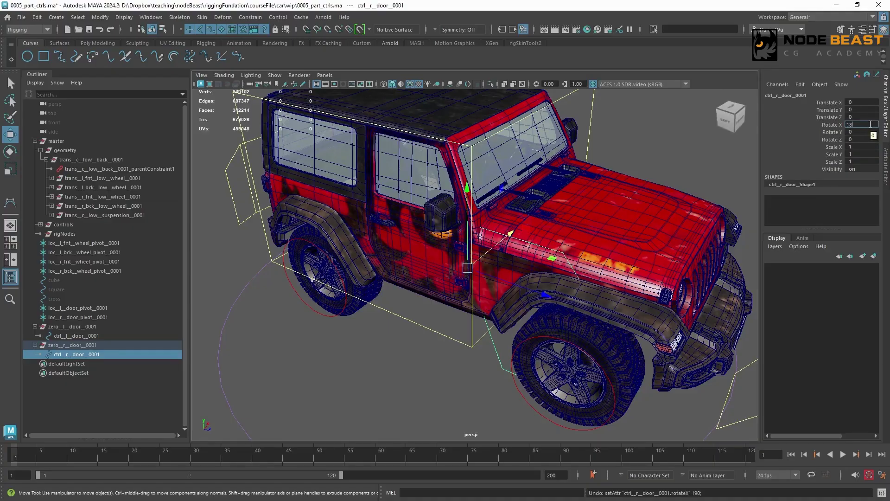
key(Return)
key(r)
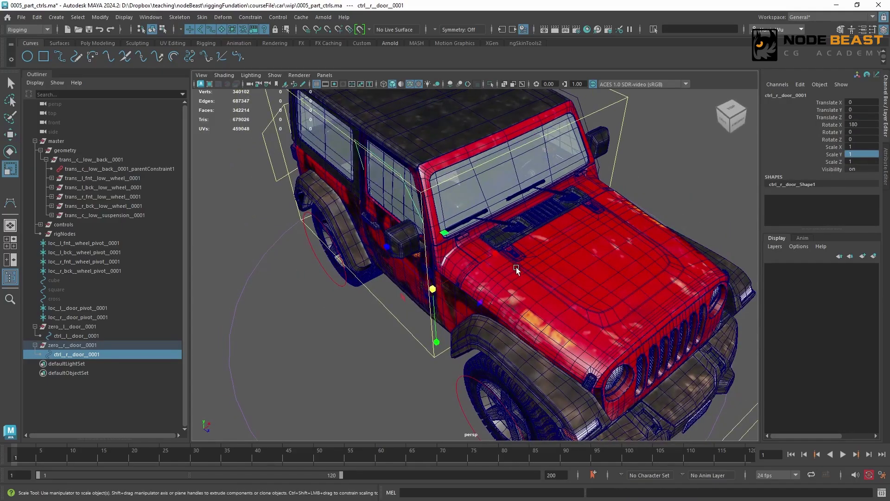
alt+drag(516, 268, 528, 252)
Step: Flip ctrl__r__door__0001 onto the door side by setting its Scale X to -1, and check its alignment
double_click(863, 146)
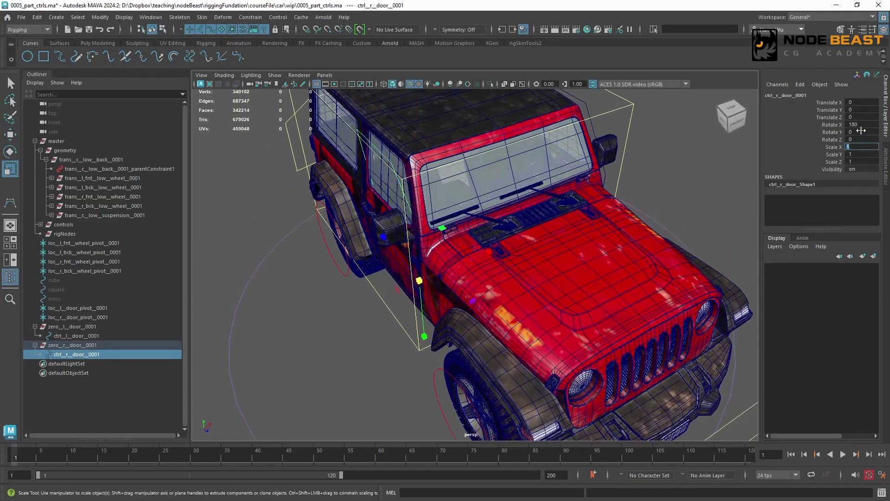
text(-1)
key(Return)
alt+drag(536, 258, 659, 249)
alt+middle_drag(666, 207, 626, 216)
alt+drag(589, 246, 455, 235)
alt+middle_drag(454, 236, 448, 293)
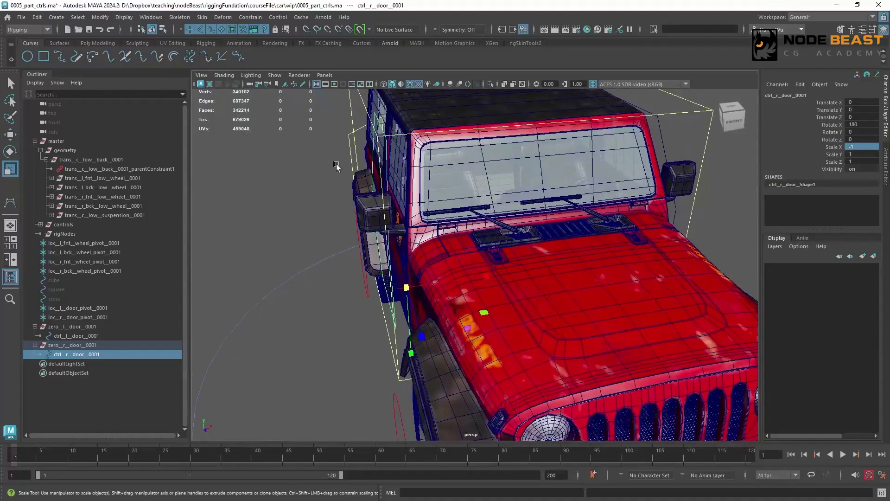
Step: Freeze the transformations of ctrl__r__door__0001 and deselect it
click(99, 19)
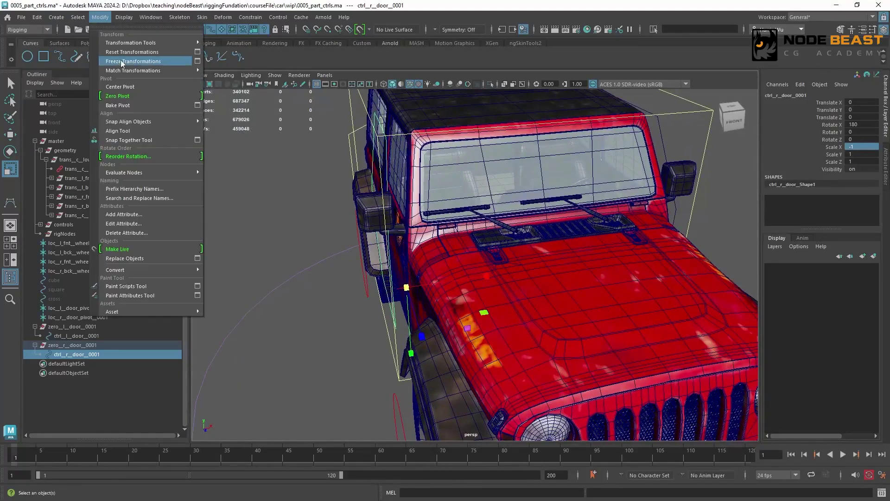
click(121, 61)
alt+drag(459, 214, 440, 225)
click(311, 124)
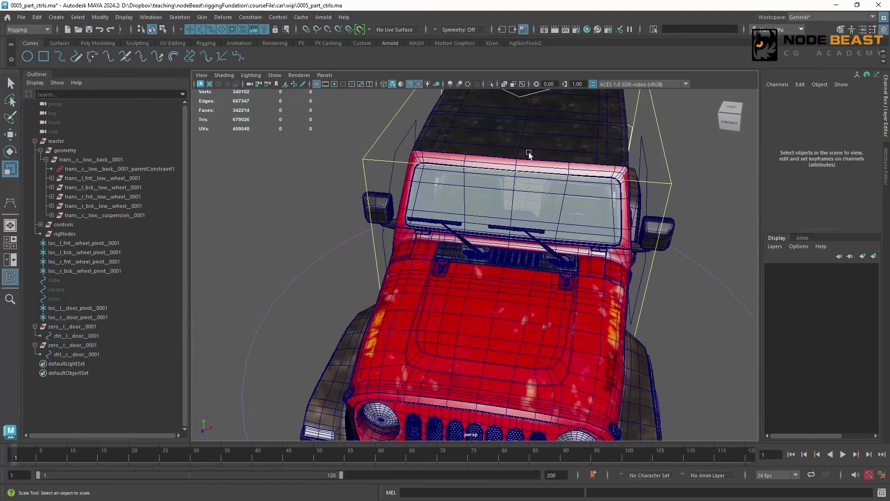
Step: Rotate both door controls together about 65 degrees around Y in object orientation to test their swing, and undo the rotation
click(409, 139)
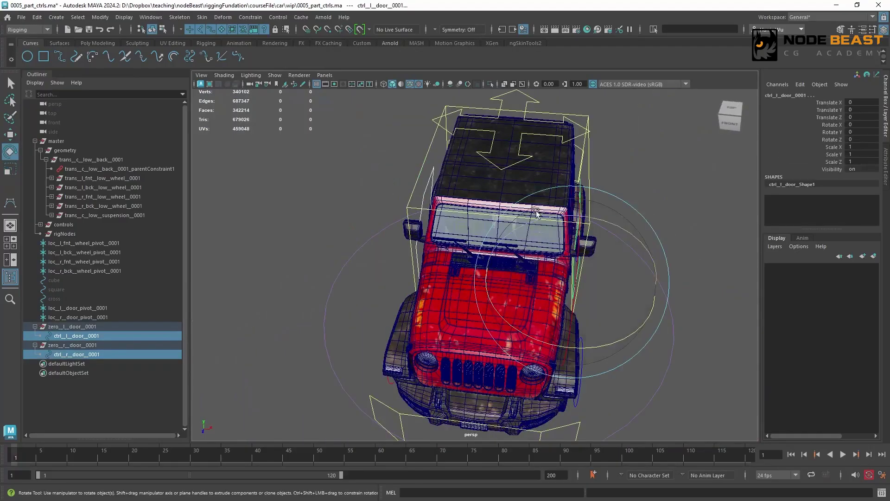
key(e)
drag(549, 246, 512, 234)
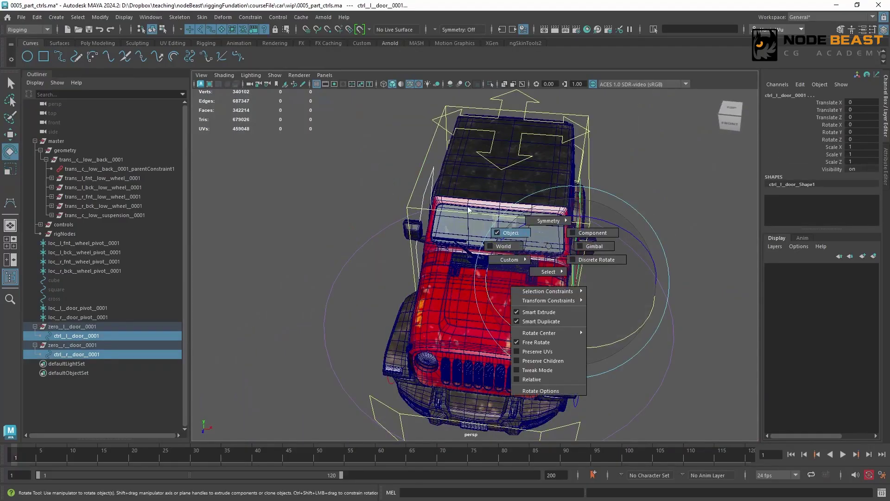
drag(467, 208, 467, 208)
drag(641, 325, 543, 342)
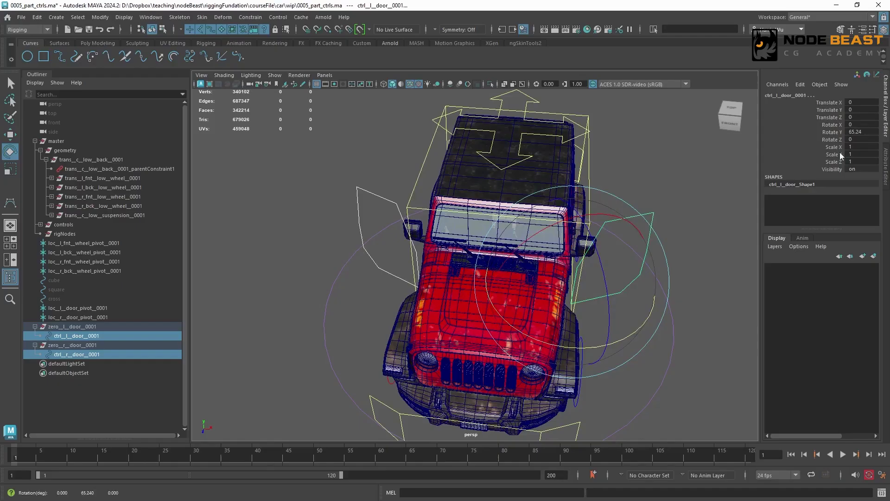
alt+drag(410, 242, 333, 207)
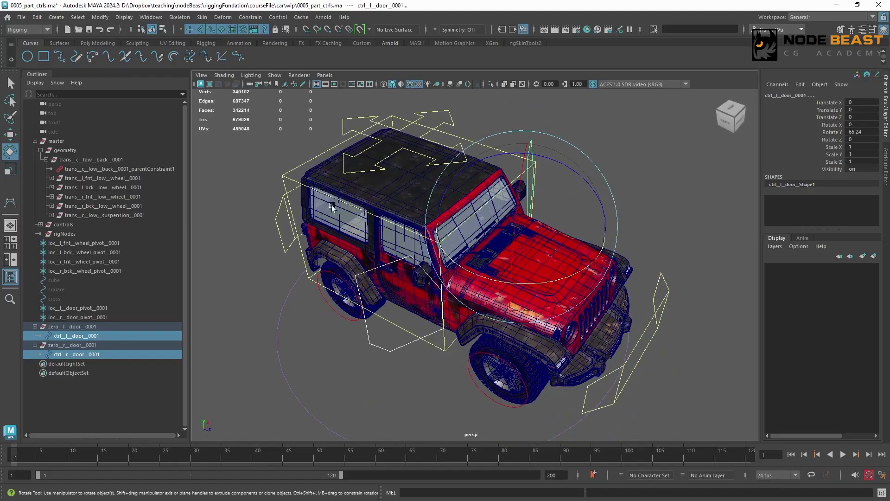
key(ctrl+z)
Step: Enable drawing overrides on the left and right door control shapes and give each one an index override color
alt+drag(381, 249, 467, 234)
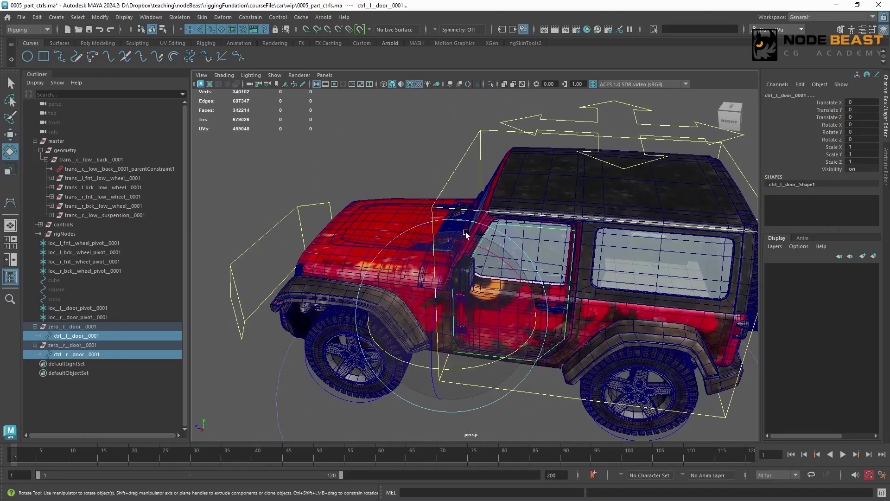
click(466, 234)
key(ctrl+a)
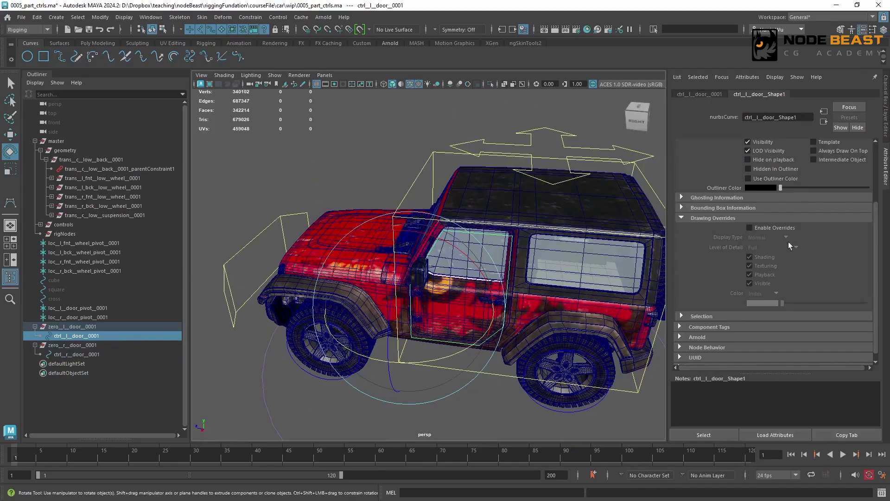
click(767, 228)
drag(806, 303, 797, 303)
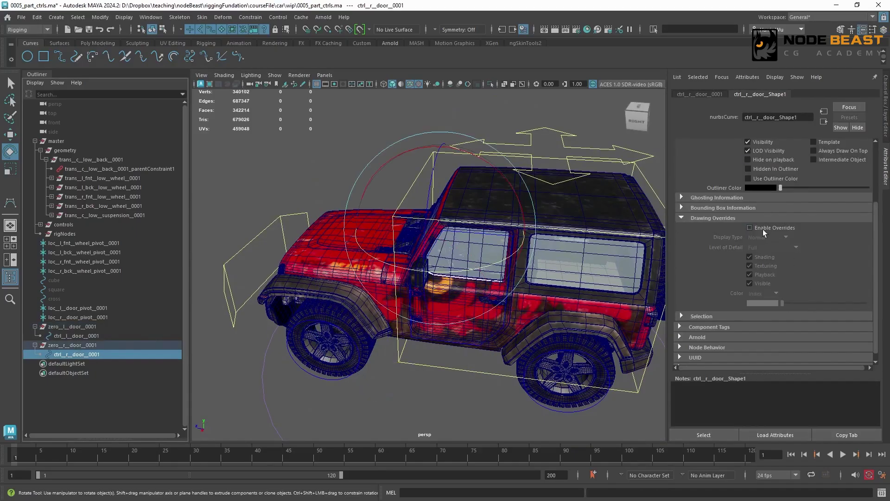
click(763, 227)
drag(781, 303, 817, 303)
Step: Select the suspension control above the roof, rotate it as a test, and undo the rotation
click(74, 327)
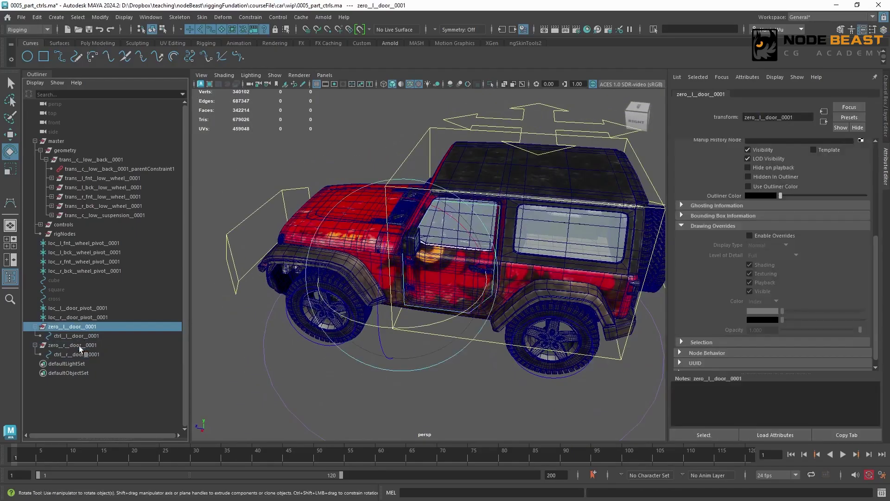
ctrl+click(74, 345)
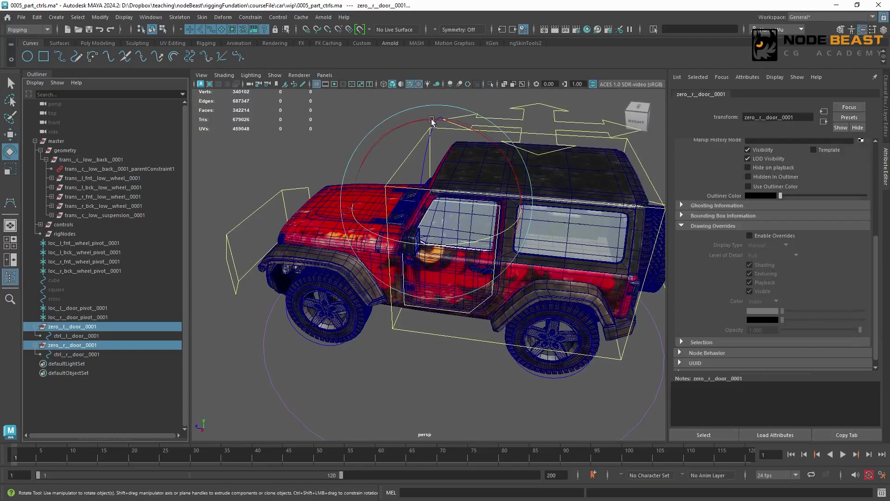
alt+drag(529, 199, 445, 225)
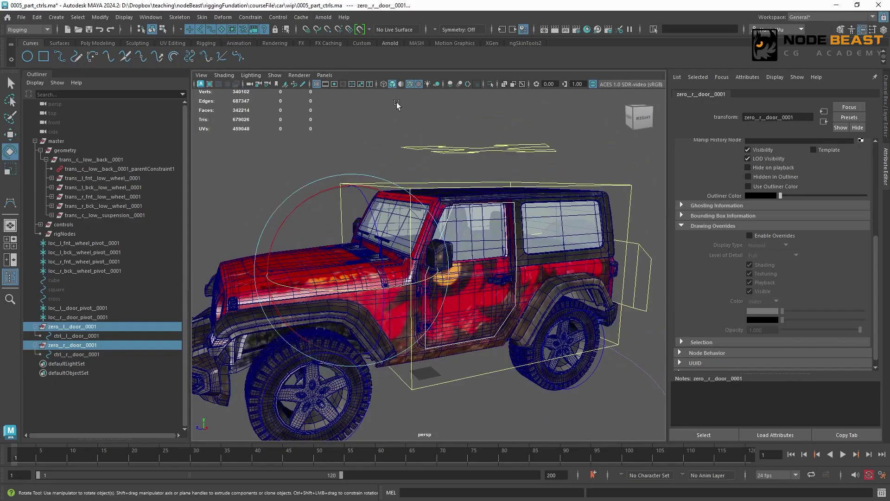
click(456, 146)
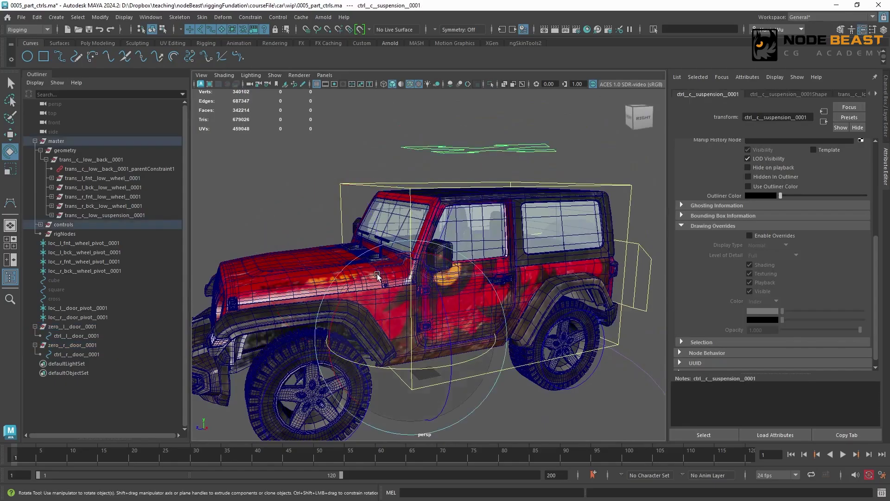
drag(378, 274, 355, 253)
key(ctrl+z)
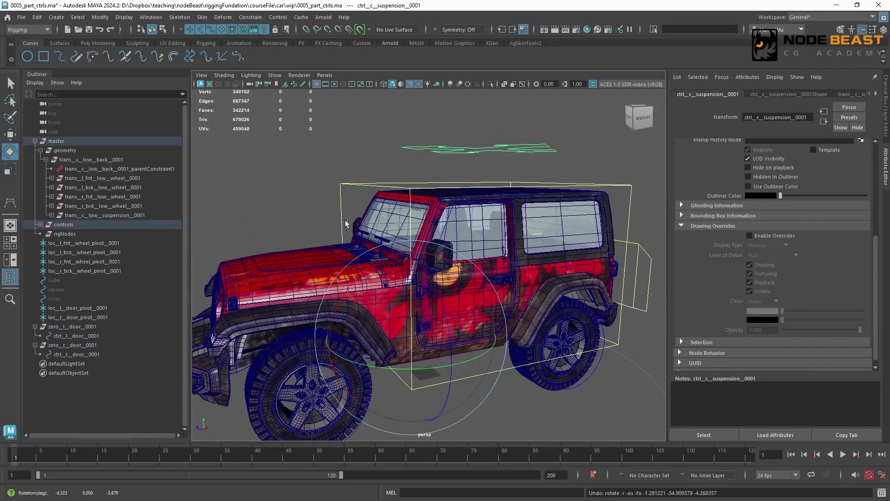
Step: Parent zero__l__door__0001 and zero__r__door__0001 under ctrl__c__suspension__0001
click(75, 327)
ctrl+click(74, 346)
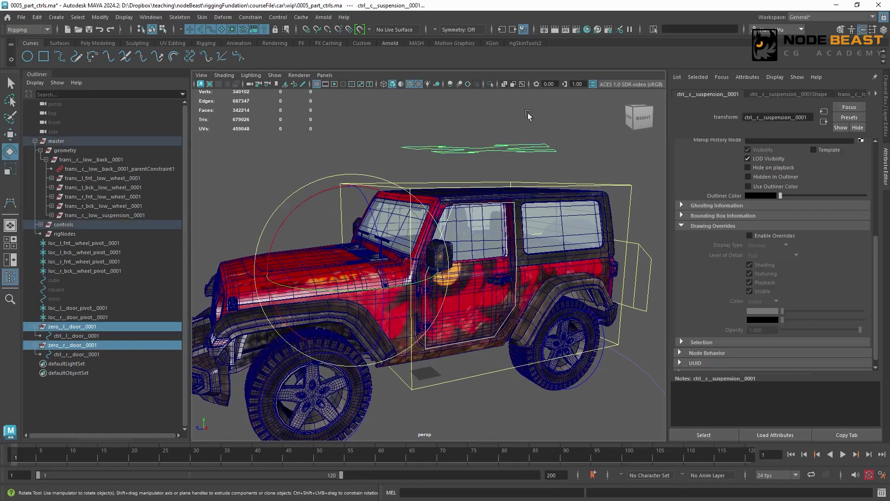
key(p)
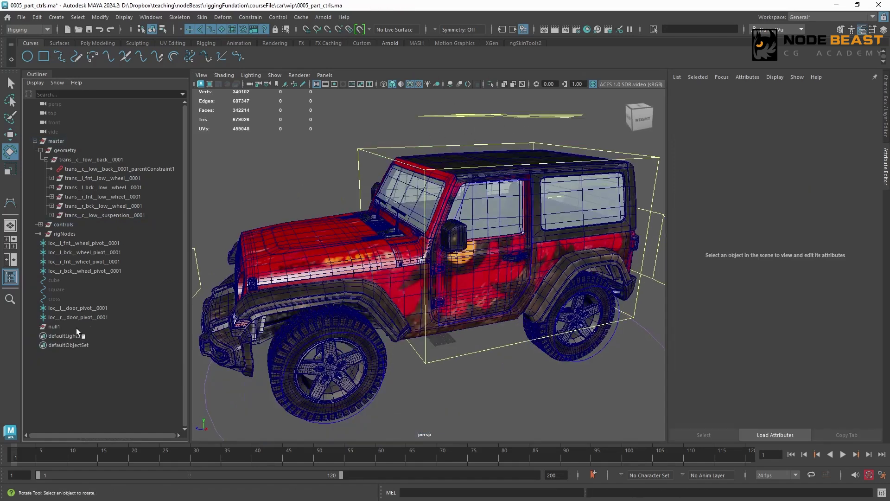
Step: Rename the empty group null1 as trans__l__low__door__0001 and duplicate it
double_click(78, 328)
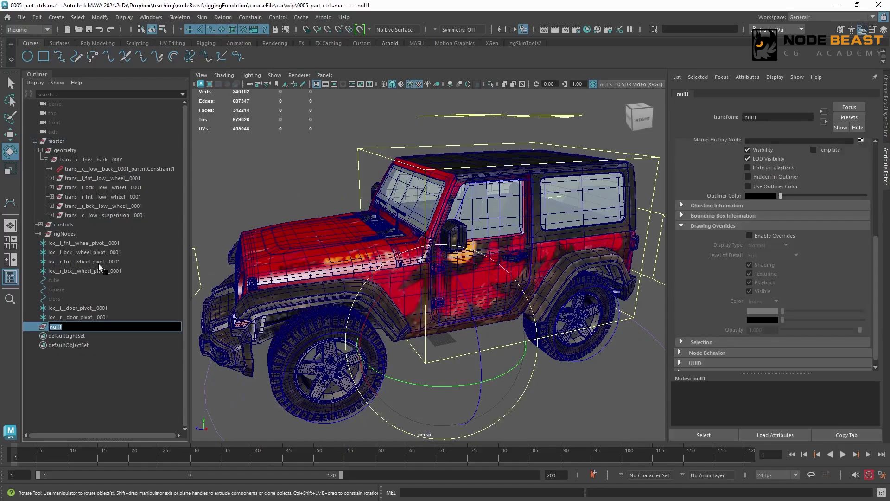
text(trans__l)
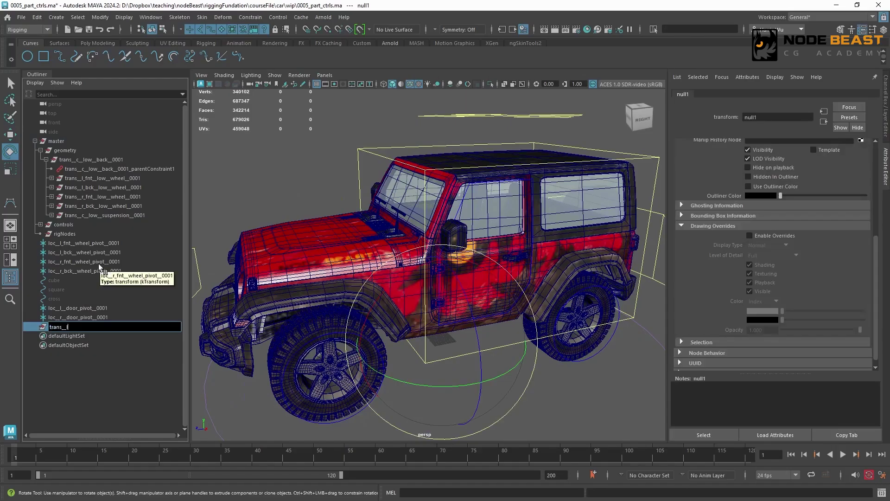
text(__low__door__0001)
key(Return)
key(ctrl+d)
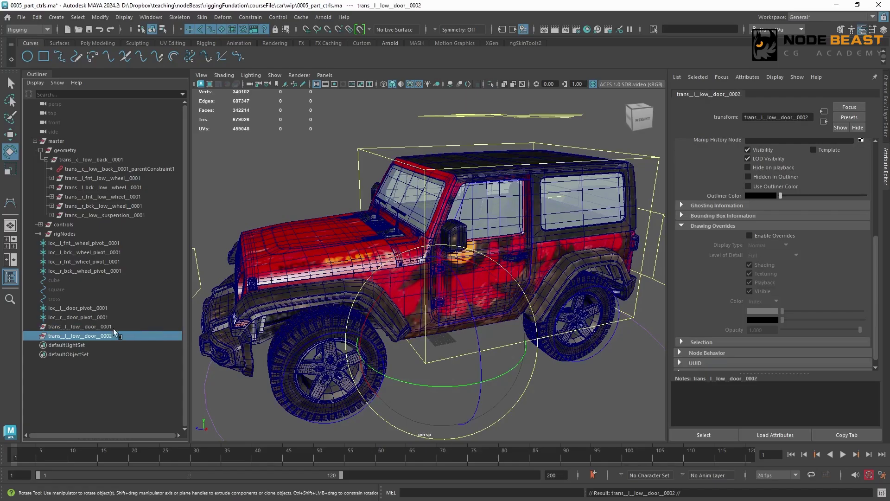
Step: Rename the duplicated group as trans__r__low__door__0001 and clear the selection
double_click(78, 337)
click(69, 336)
key(BackSpace)
text(r)
key(End)
key(BackSpace)
text(1)
key(Return)
click(547, 321)
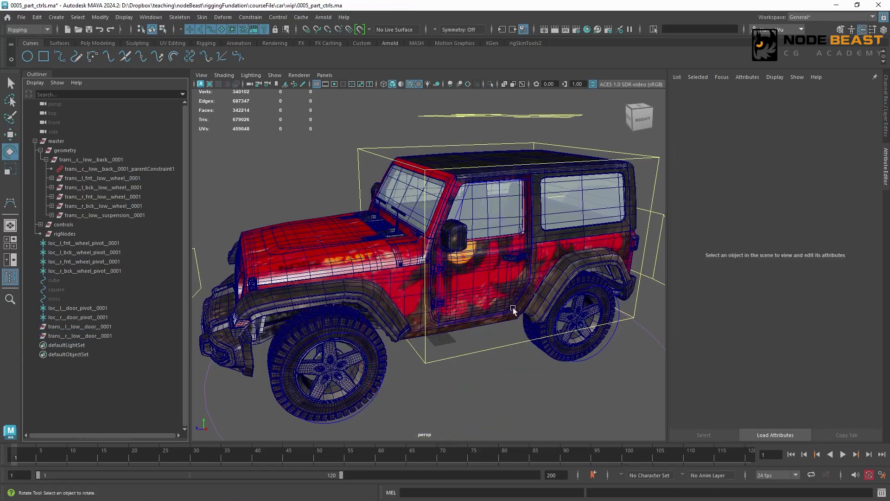
Step: Parent-constrain trans__l__low__door__0001 to the left door control and trans__r__low__door__0001 to the right door control
click(513, 308)
click(120, 327)
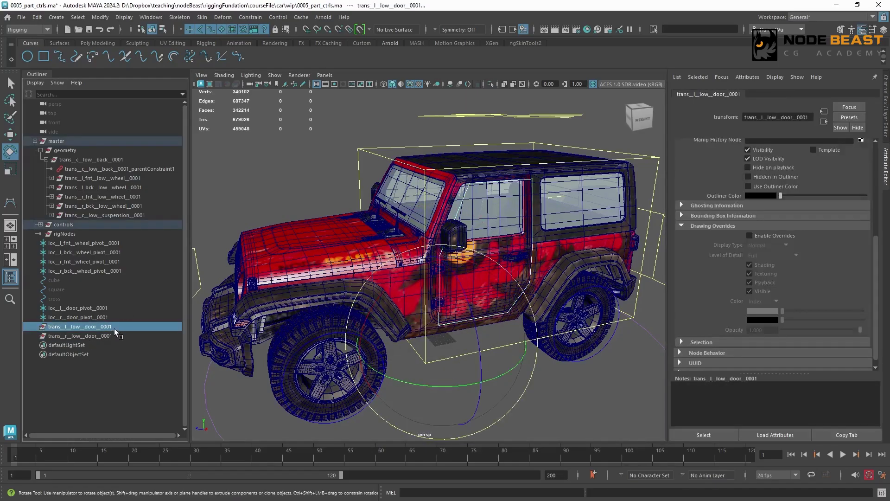
click(251, 17)
click(272, 40)
click(371, 229)
alt+drag(371, 228, 187, 340)
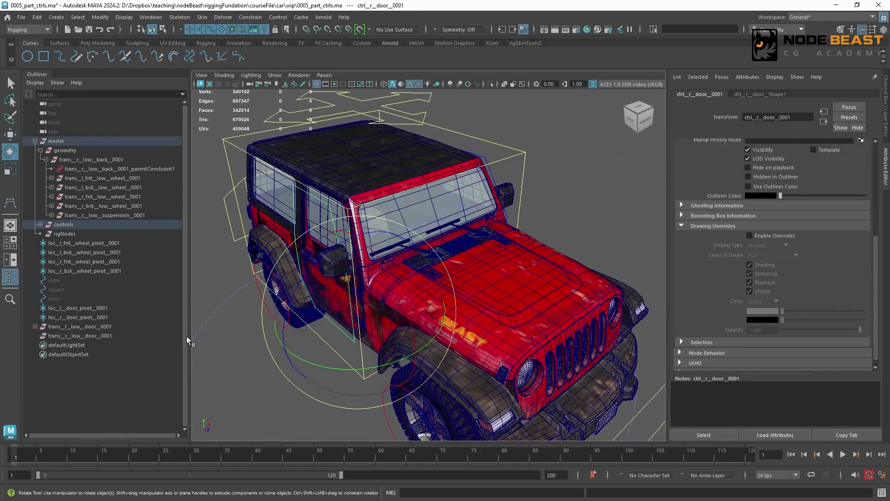
ctrl+click(114, 336)
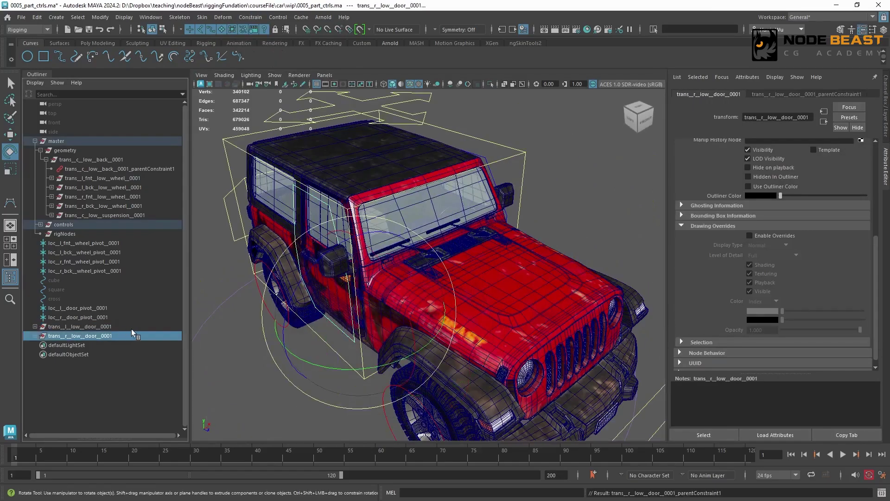
Step: Parent both door transform groups under trans__c__low__suspension__0001
shift+click(132, 329)
alt+drag(501, 259, 362, 272)
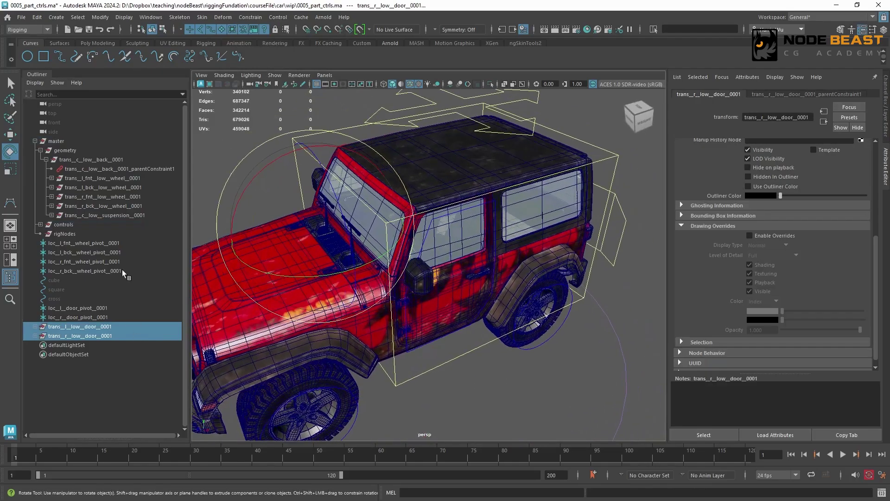
ctrl+click(138, 216)
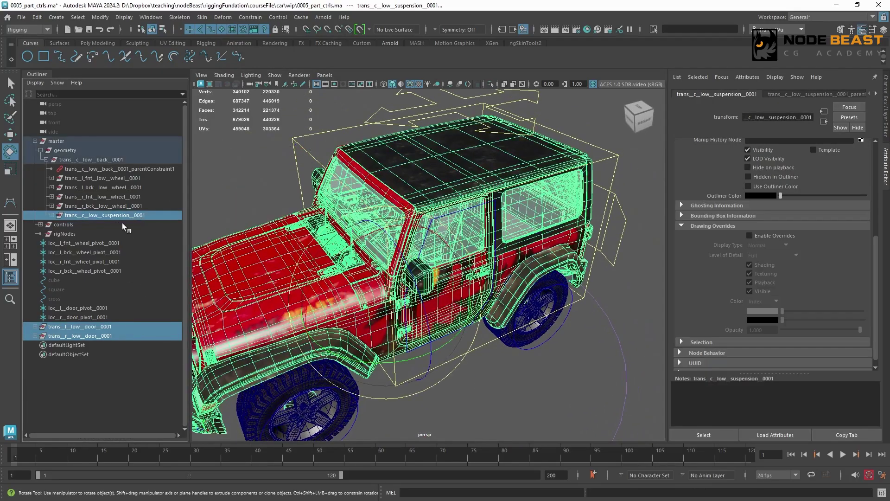
key(p)
Step: Select the geometry group of the left door mesh and parent it under trans__l__low__door__0001
click(52, 216)
alt+drag(457, 244, 408, 260)
alt+right_drag(408, 260, 433, 281)
key(q)
click(433, 284)
key(Up)
alt+drag(426, 235, 485, 240)
key(ctrl+a)
click(127, 243)
shift+click(129, 254)
Step: Parent the right door's geometry group grp__r__low__door__0001 under trans__r__low__door__0001
click(399, 308)
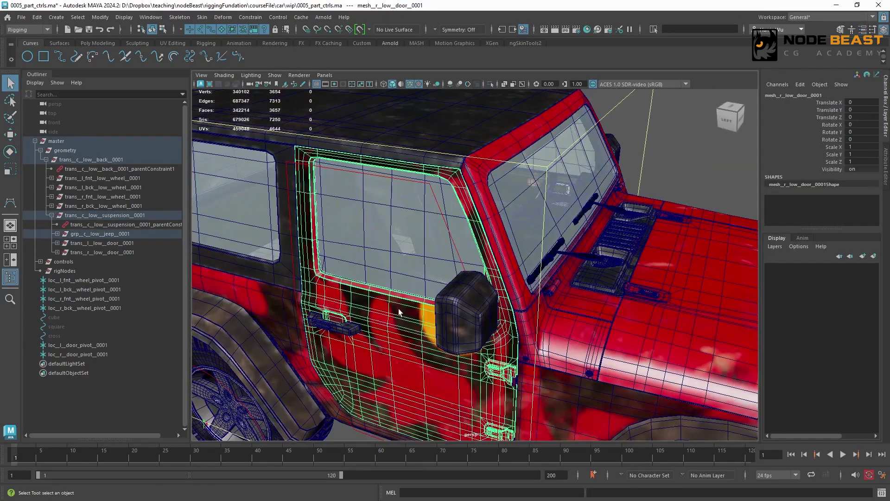
click(114, 253)
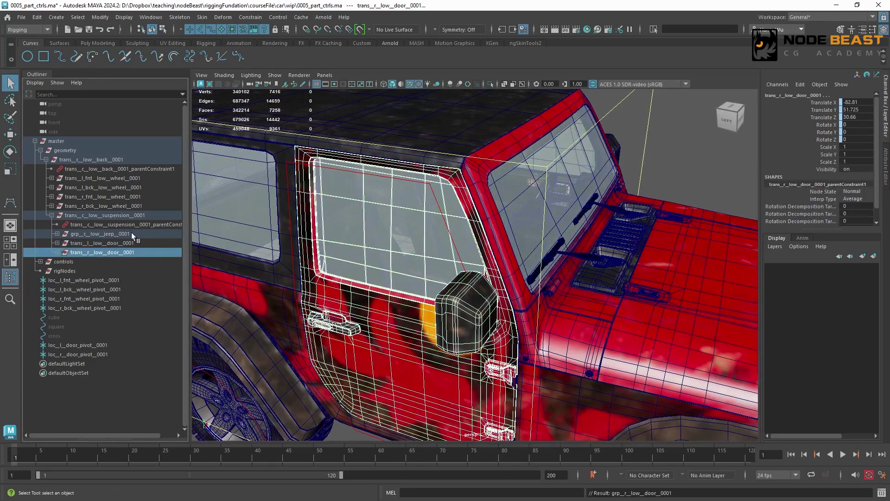
key(Down)
Step: Select both door controls, rotate them together around Y to test the doors' swing, and undo the rotations
alt+drag(399, 260, 432, 273)
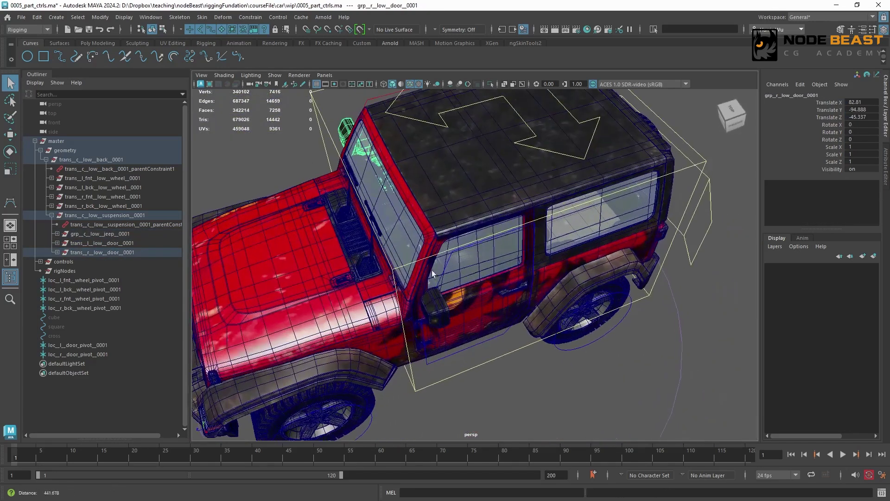
alt+right_drag(432, 274, 454, 297)
click(463, 333)
alt+drag(374, 243, 464, 250)
shift+click(296, 195)
alt+right_drag(394, 204, 356, 206)
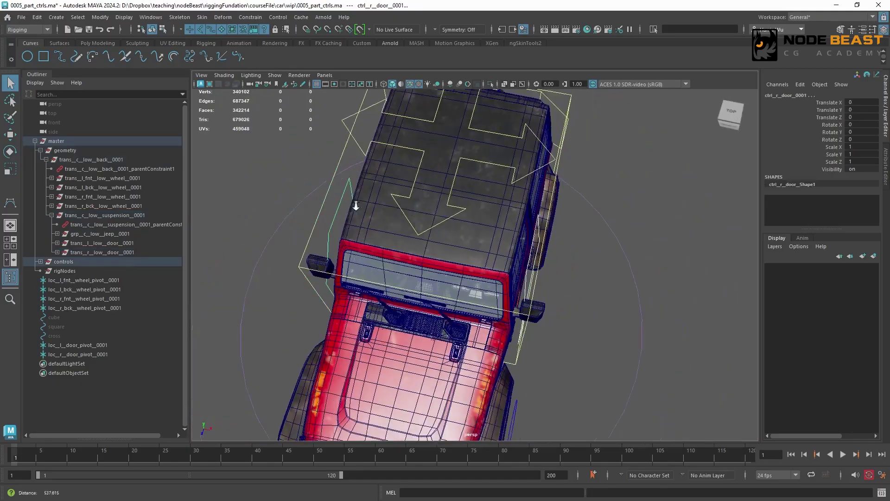
alt+drag(356, 206, 283, 197)
key(e)
drag(333, 252, 412, 228)
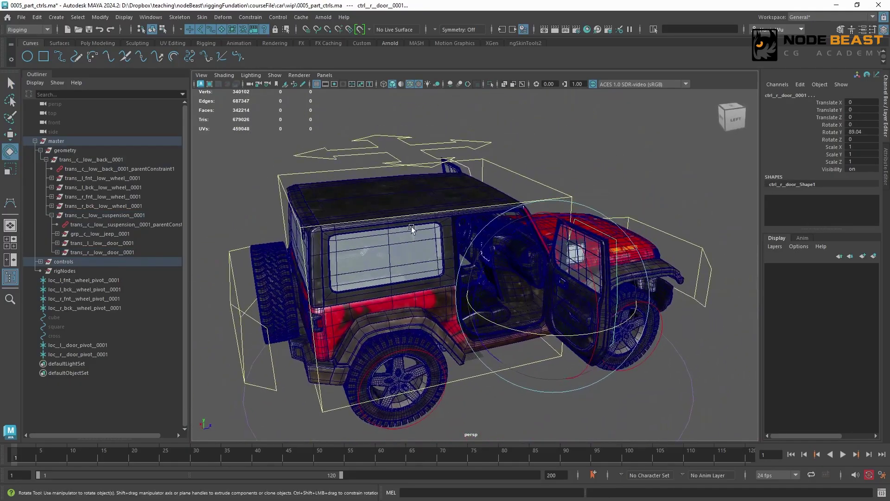
alt+right_drag(412, 228, 597, 245)
alt+drag(597, 245, 343, 255)
key(ctrl+z)
alt+drag(552, 222, 459, 280)
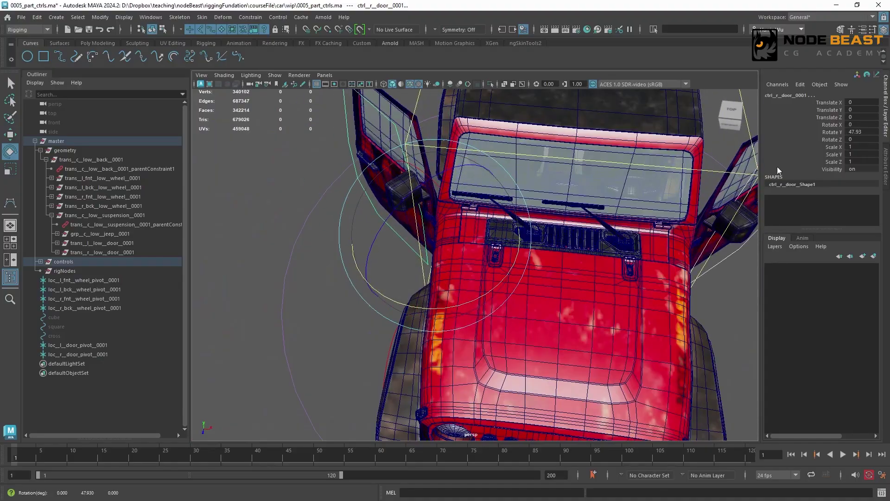
key(ctrl+z)
Step: Lock and hide every channel of both door controls except Rotate Y
drag(830, 103, 832, 125)
ctrl+click(835, 140)
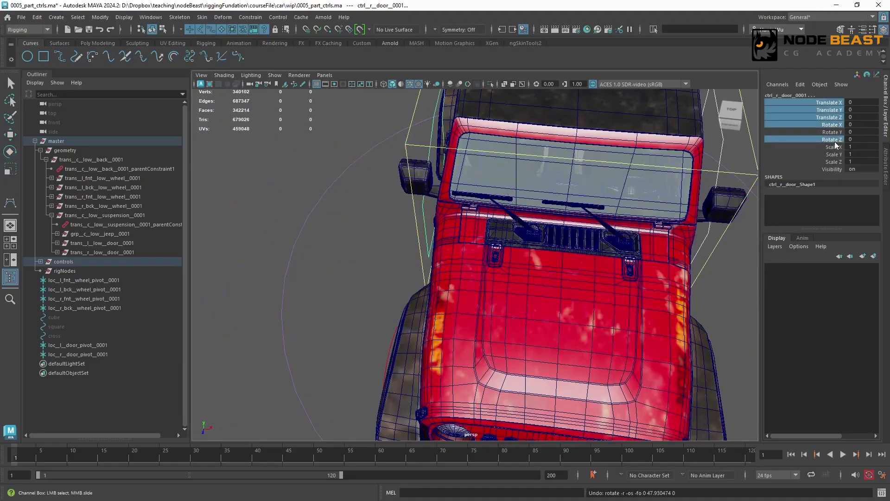
ctrl+click(834, 147)
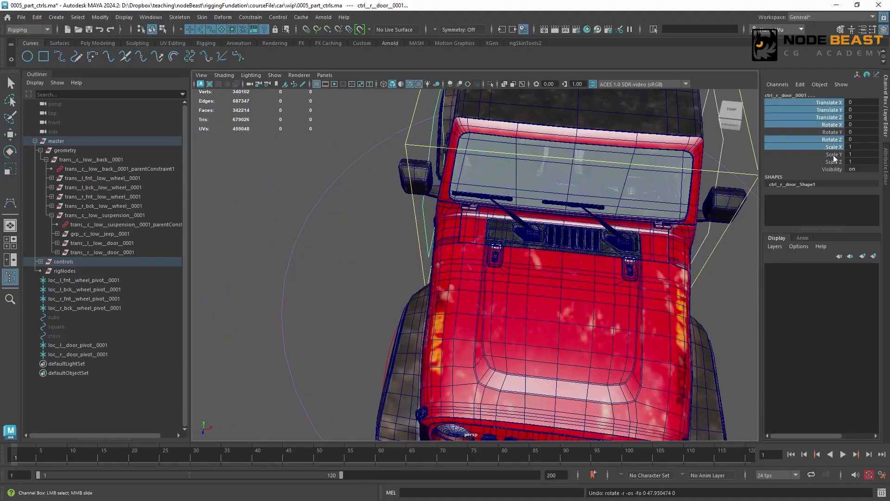
ctrl+click(834, 155)
ctrl+click(834, 164)
right_click(828, 162)
click(792, 407)
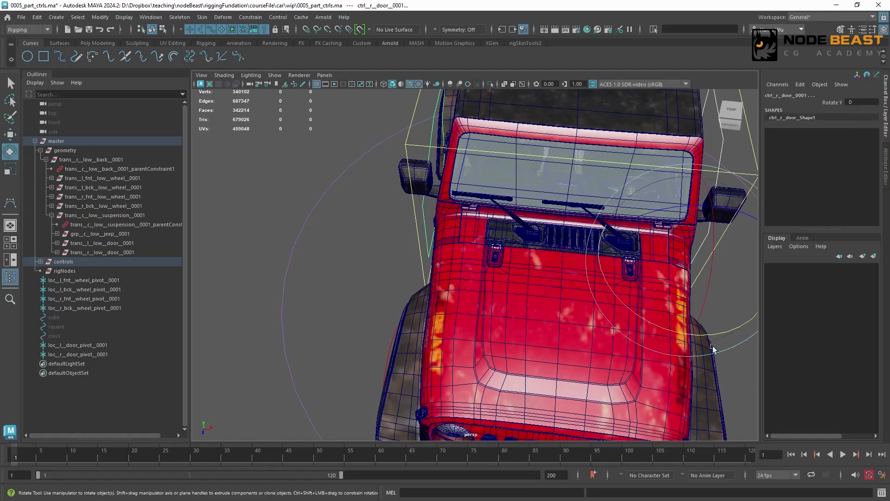
Step: Set the left door control's Rotate Y to 85, then test a further swing and undo that swing
alt+drag(668, 192, 503, 225)
click(480, 329)
double_click(858, 102)
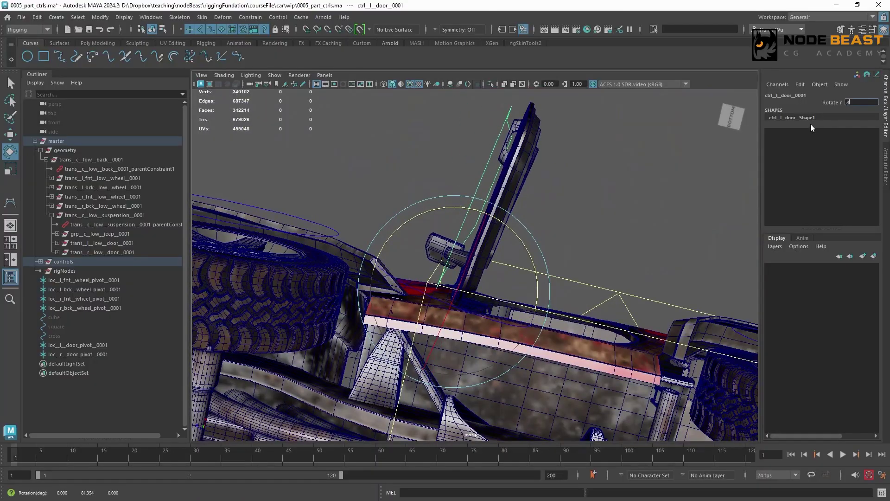
text(85)
key(Return)
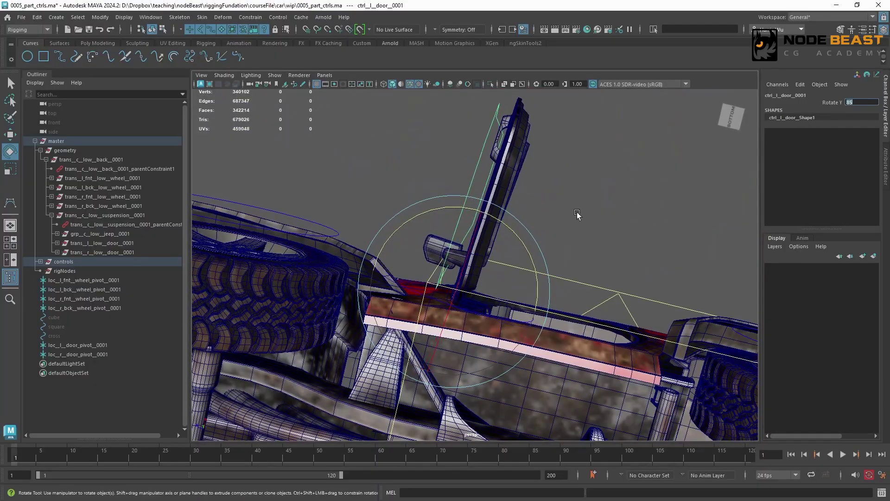
alt+drag(577, 215, 589, 179)
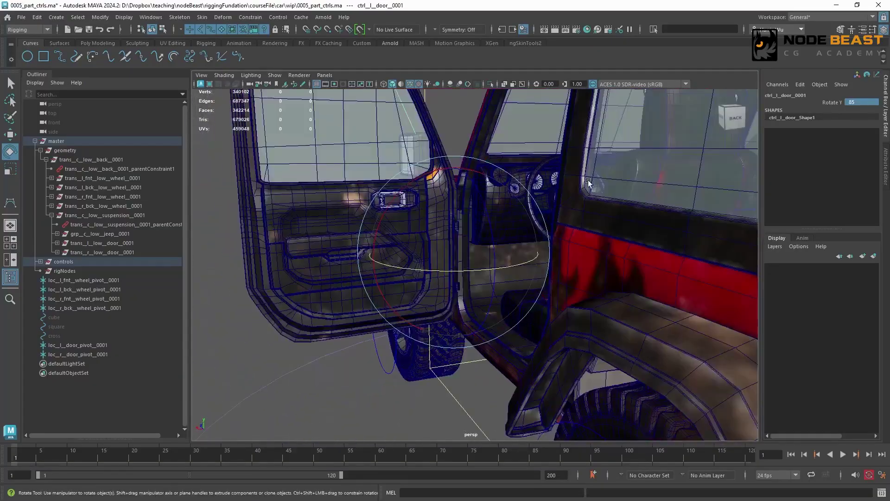
drag(436, 273, 532, 277)
key(ctrl+z)
alt+drag(528, 214, 556, 261)
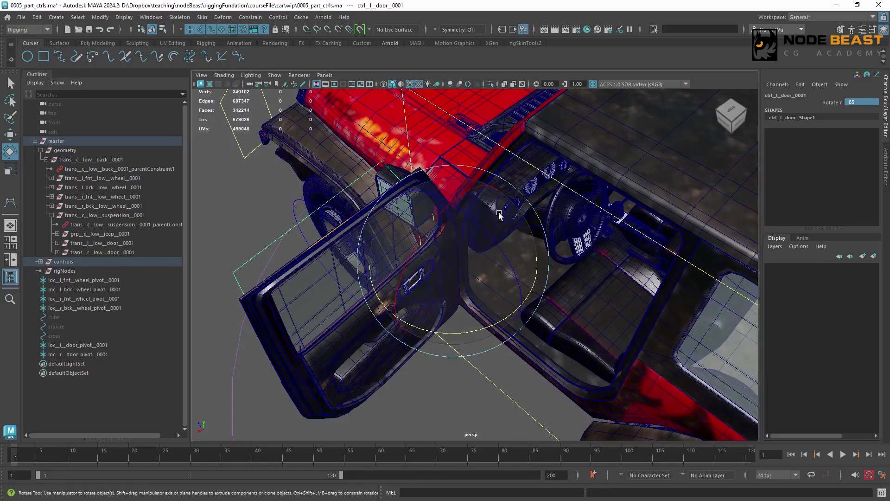
Step: Enable the left door control's Y rotation limits with a minimum of 0 and a maximum of 85
key(ctrl+a)
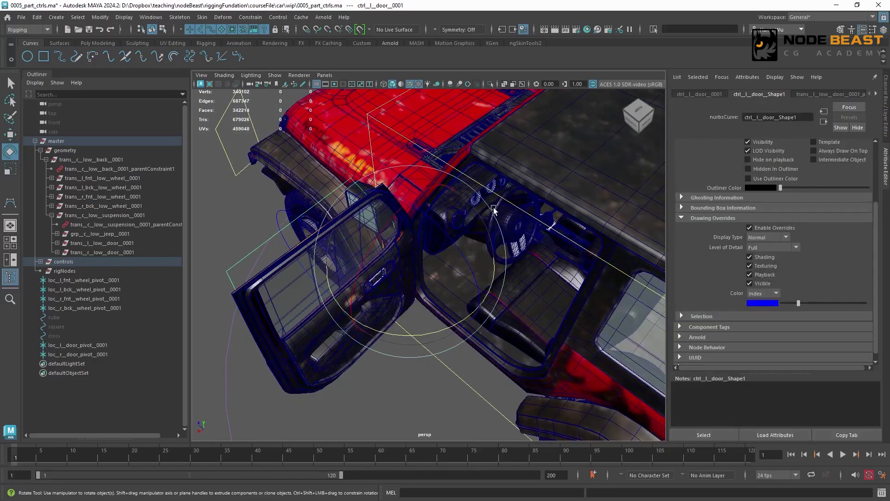
click(709, 93)
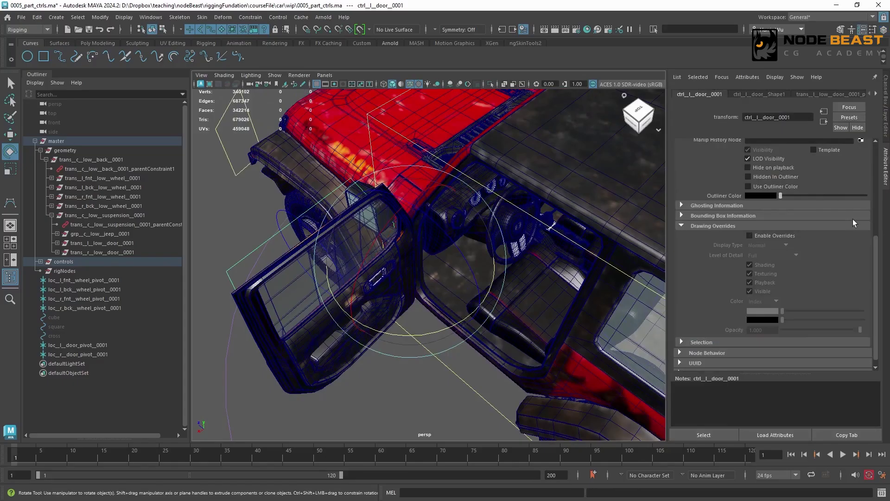
drag(873, 238, 878, 153)
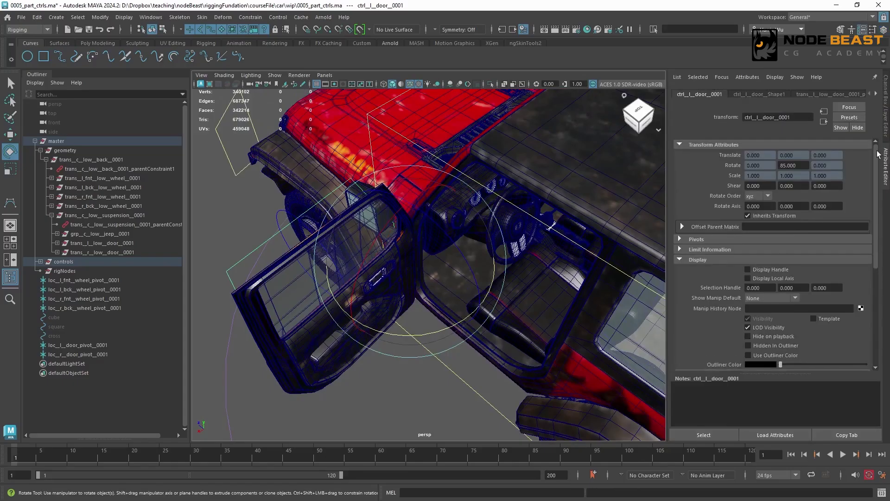
click(704, 249)
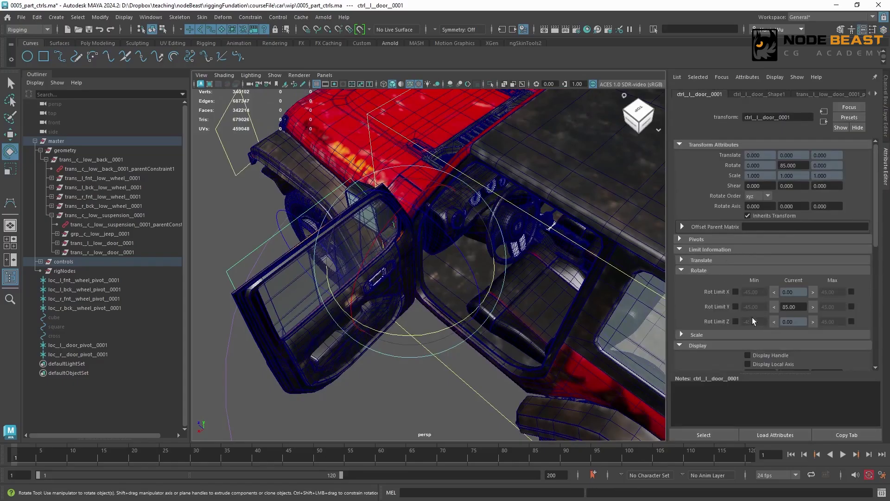
text(0)
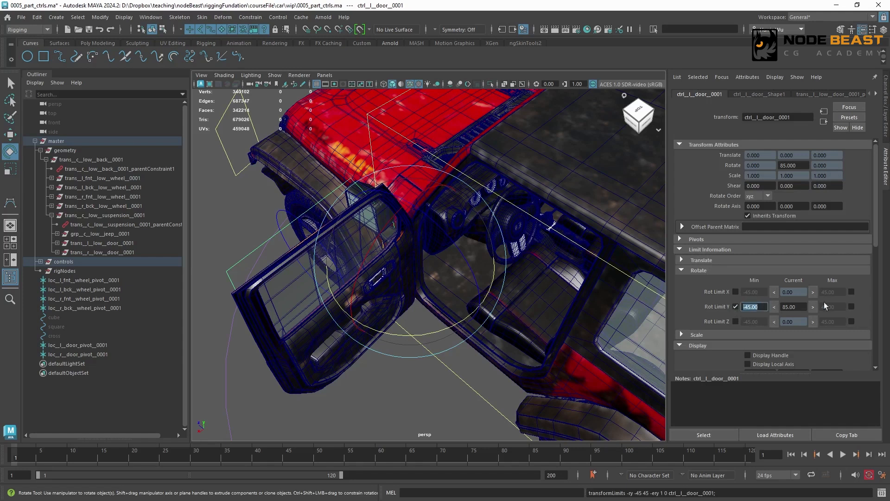
key(Return)
click(851, 306)
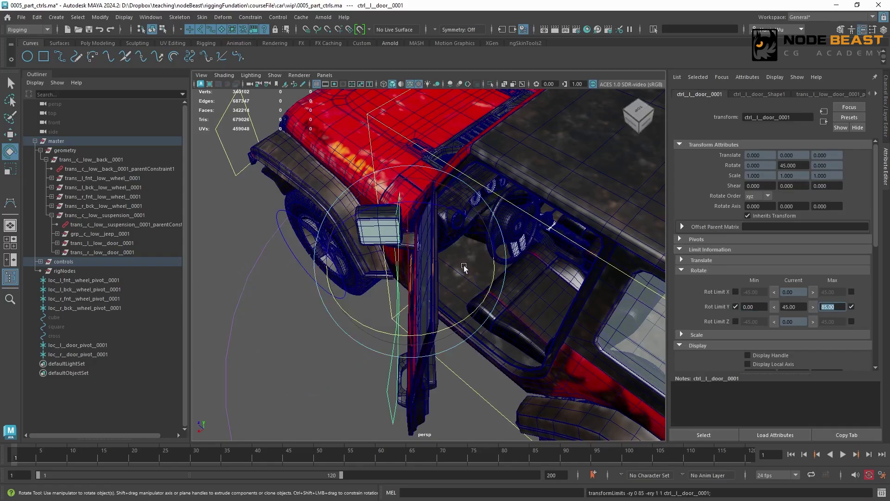
Step: Swing the left door control through its limited range and reset its Rotate Y to 0
drag(456, 323, 548, 227)
key(ctrl+a)
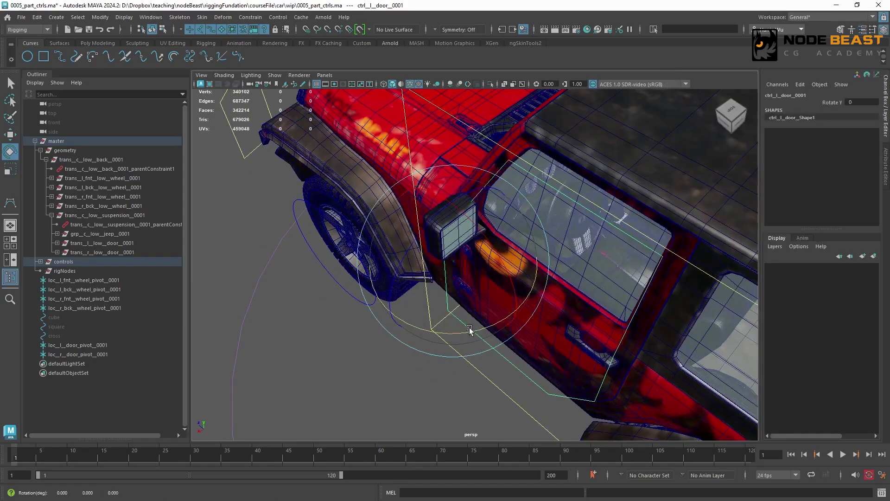
drag(502, 311, 235, 248)
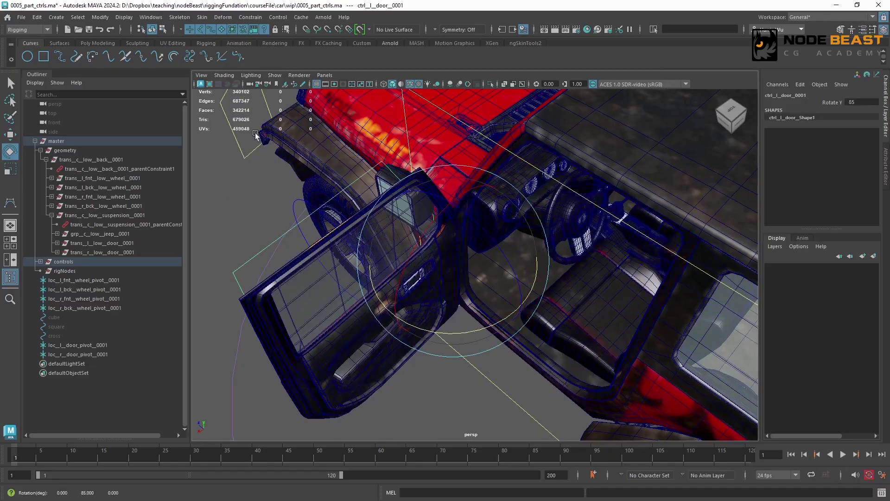
alt+right_drag(594, 233, 499, 246)
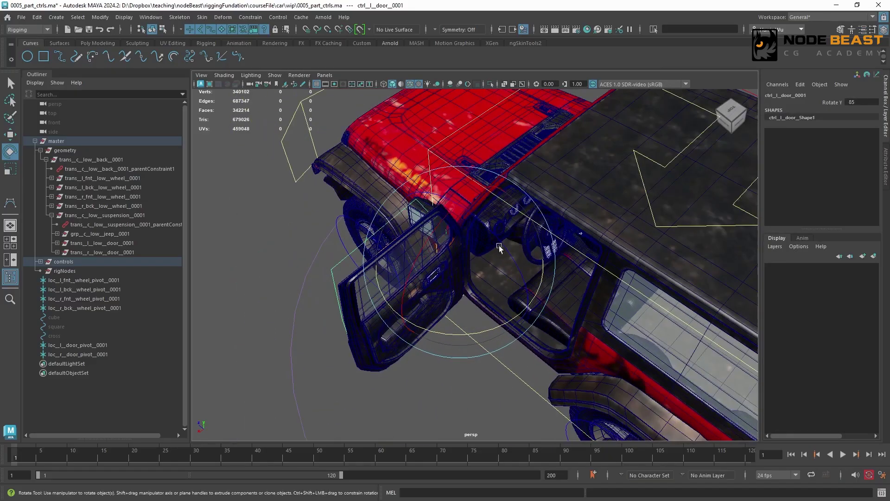
alt+drag(499, 246, 448, 260)
click(861, 102)
text(0)
key(Return)
Step: Limit the right door control's Y rotation to a minimum of 0 and a maximum of 85, and test its swing
alt+middle_drag(663, 224, 560, 229)
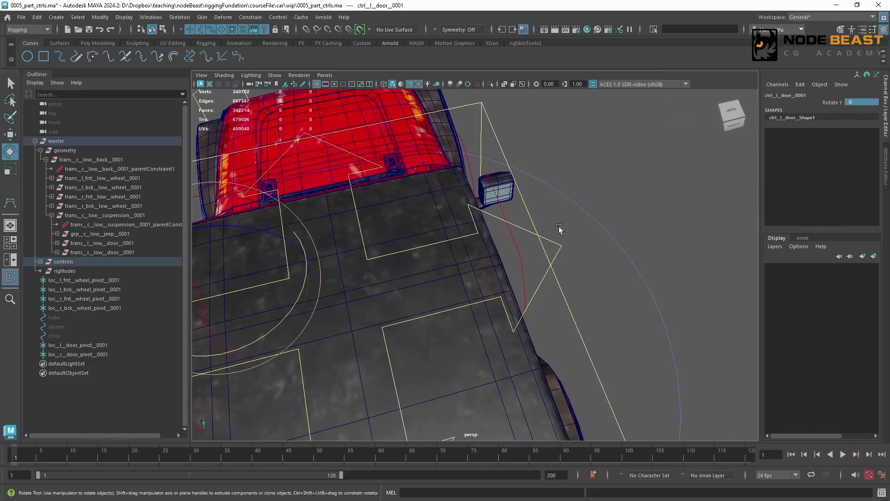
mouse_move(561, 229)
alt+mouse_down()
mouse_move(515, 224)
mouse_move(547, 227)
alt+mouse_up()
click(509, 226)
key(ctrl+a)
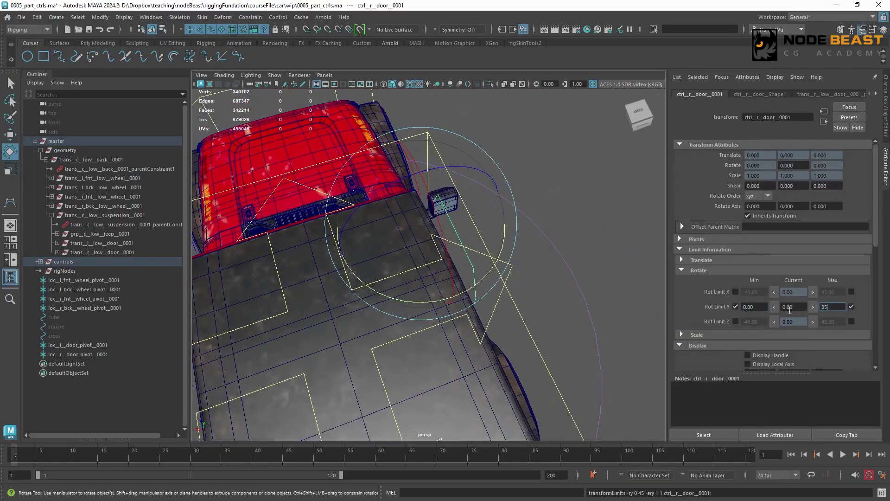
drag(427, 294, 388, 283)
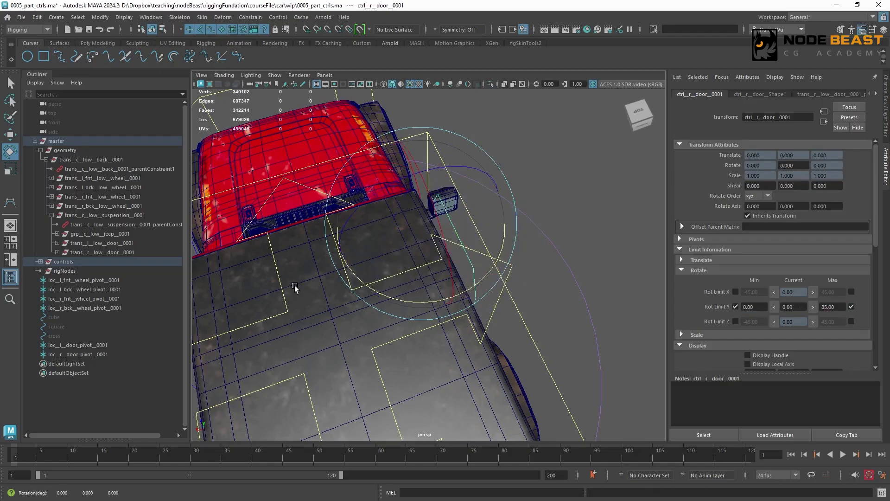
Step: Create a locator and snap it to the center of the left hood hinge's pin
alt+right_drag(574, 190, 501, 237)
mouse_move(501, 236)
alt+mouse_down()
mouse_move(537, 216)
mouse_move(505, 242)
alt+mouse_up()
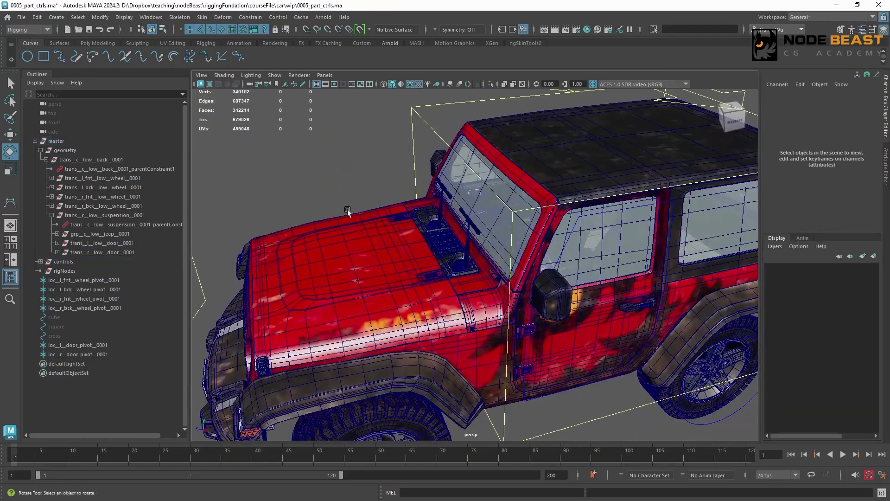
click(343, 278)
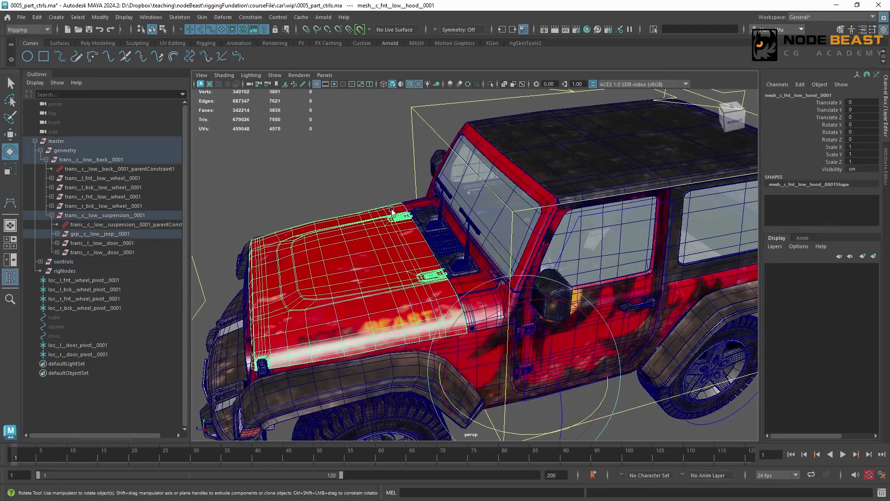
alt+right_drag(392, 211, 477, 260)
alt+drag(478, 261, 430, 207)
alt+middle_drag(431, 206, 441, 211)
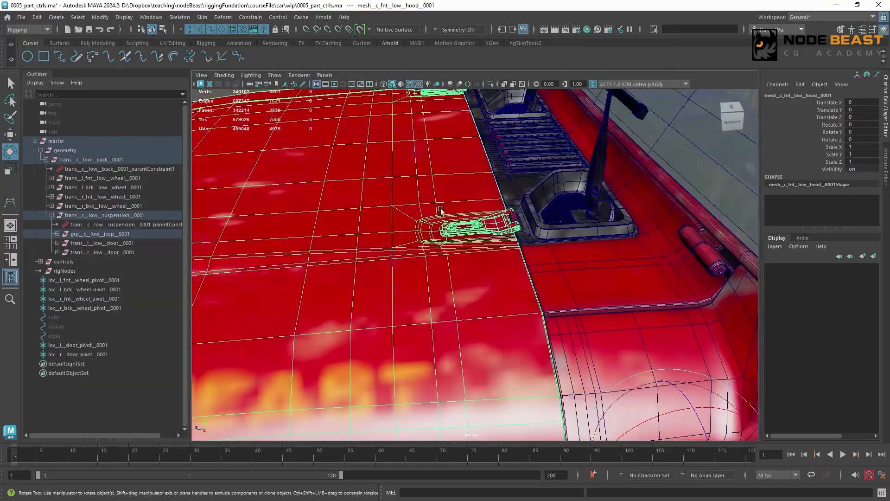
alt+right_drag(441, 209, 545, 254)
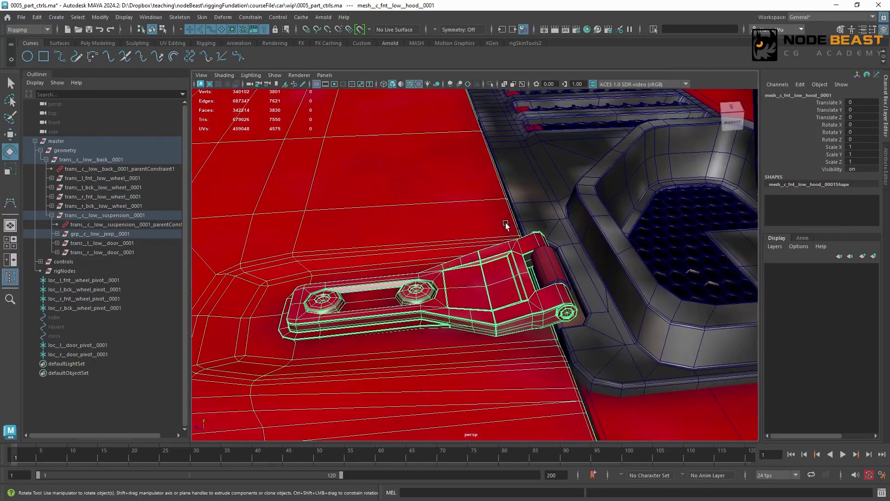
alt+drag(505, 222, 488, 221)
alt+right_drag(488, 221, 477, 218)
alt+middle_drag(473, 233, 483, 218)
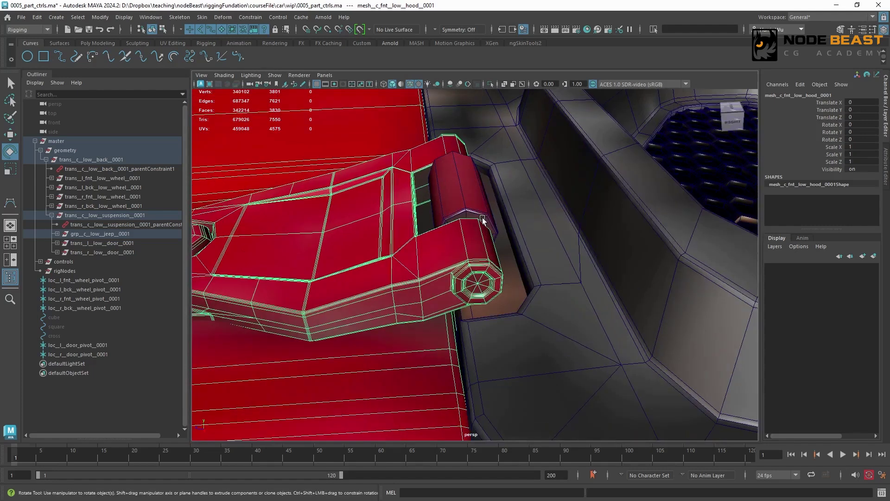
alt+right_drag(483, 218, 483, 310)
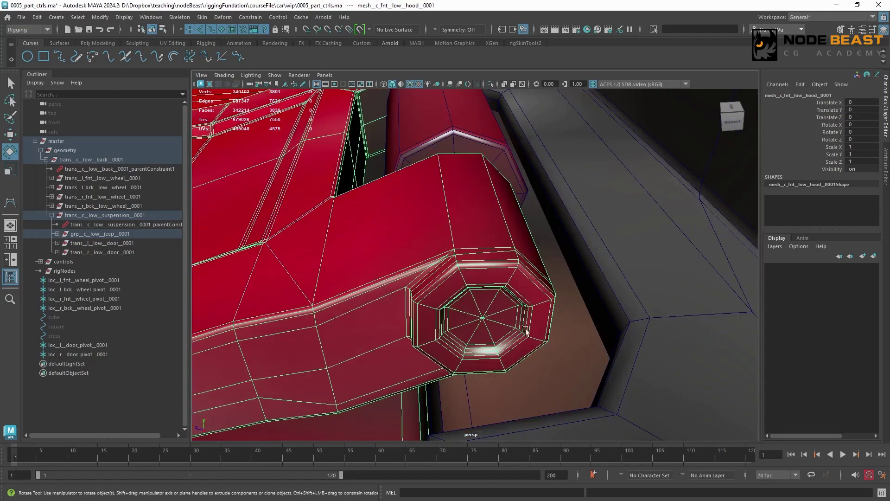
click(56, 17)
click(79, 168)
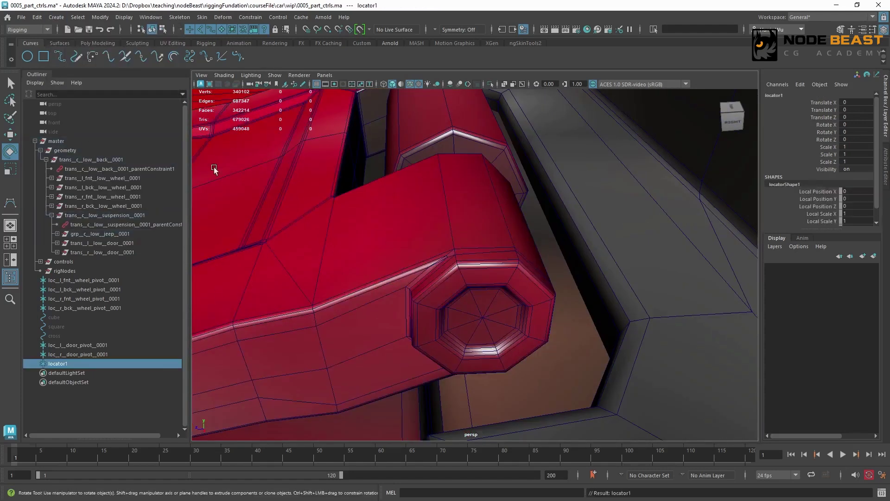
key(w)
scroll(473, 267, up, 3)
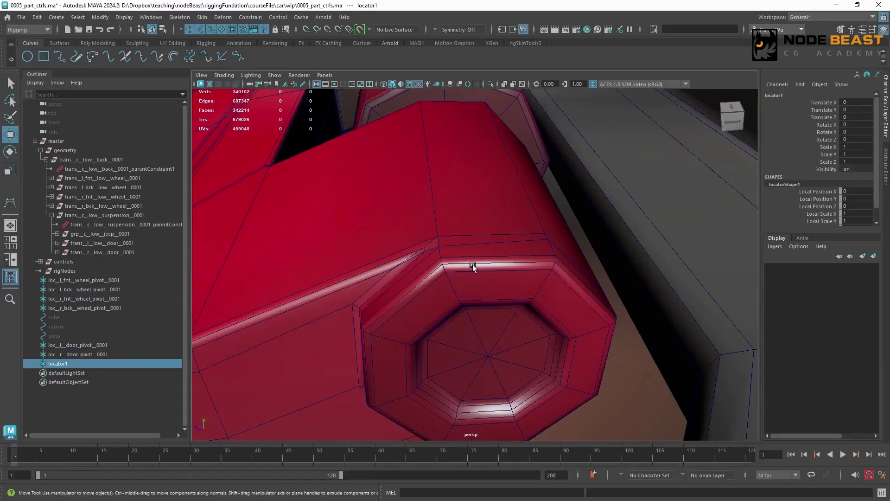
middle_click(489, 361)
Step: Duplicate the locator, placing the copy on the opposite hood hinge's pin, and duplicate it again as a third locator
alt+right_drag(548, 221, 444, 224)
key(ctrl+d)
alt+drag(444, 223, 487, 237)
alt+right_drag(487, 236, 527, 213)
alt+middle_drag(527, 213, 533, 264)
alt+right_drag(534, 264, 654, 265)
alt+drag(507, 248, 462, 235)
key(ctrl+d)
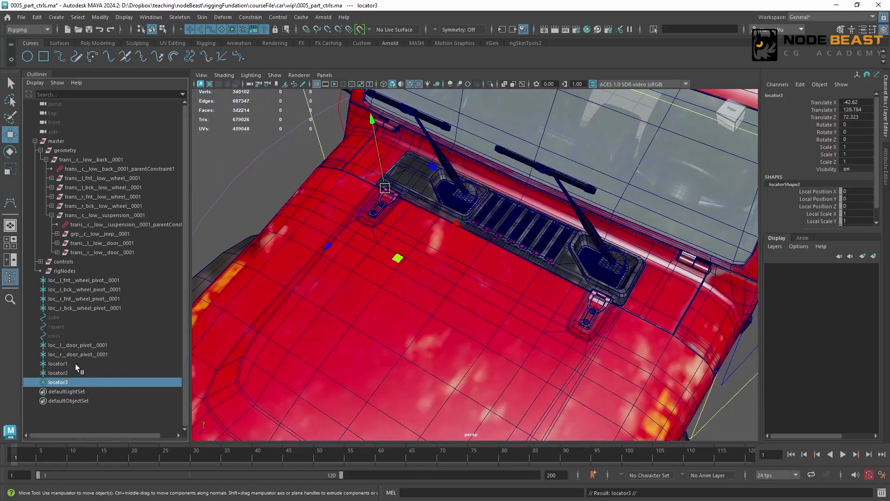
Step: Point-constrain locator3 to locator1 and locator2 so it sits midway between the two hood hinges
click(74, 363)
shift+click(69, 382)
click(250, 17)
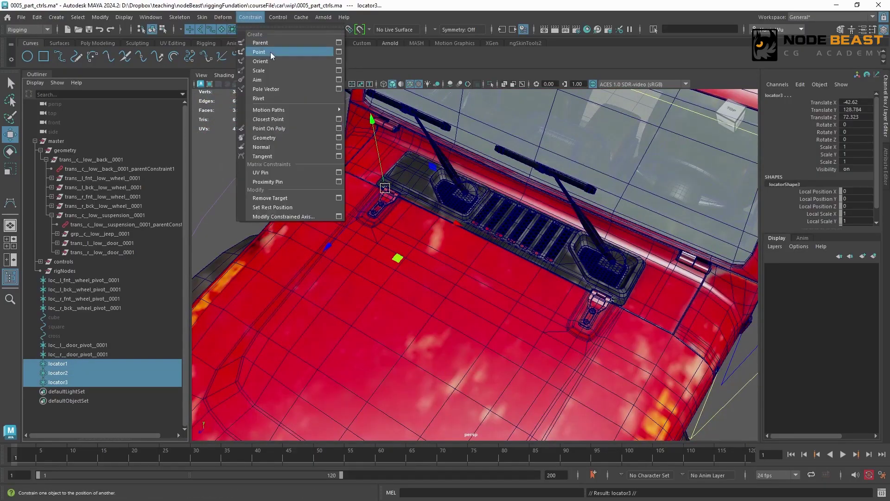
click(271, 52)
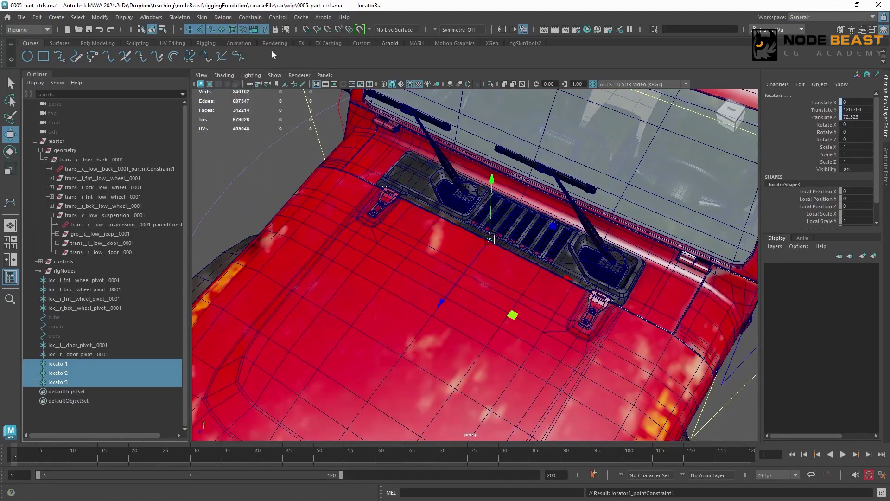
Step: Delete the third locator's point constraint and the two hinge locators, keeping only the centered locator
click(56, 382)
alt+drag(470, 243, 485, 222)
drag(70, 365, 69, 373)
key(Delete)
Step: Rename the centered locator as loc__c_fnt__hood_pivot__0001
double_click(58, 364)
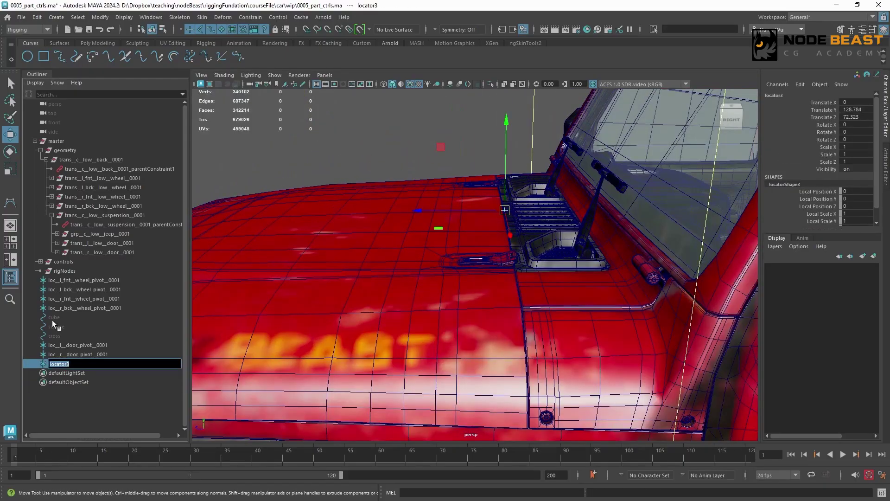
text(loc__c_fnt__hood_pivot__0001)
key(Return)
alt+drag(483, 204, 407, 204)
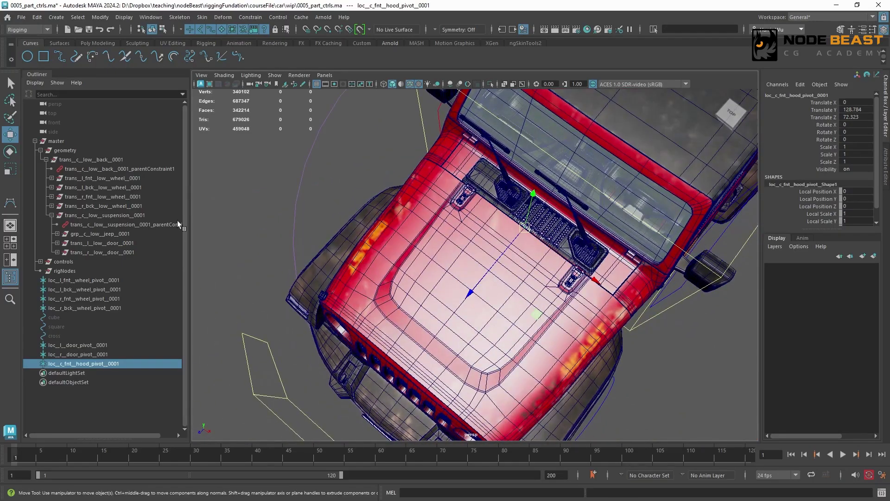
Step: Hide the master group by turning off its visibility
alt+drag(497, 233, 250, 226)
click(61, 141)
click(820, 103)
middle_drag(566, 154, 520, 154)
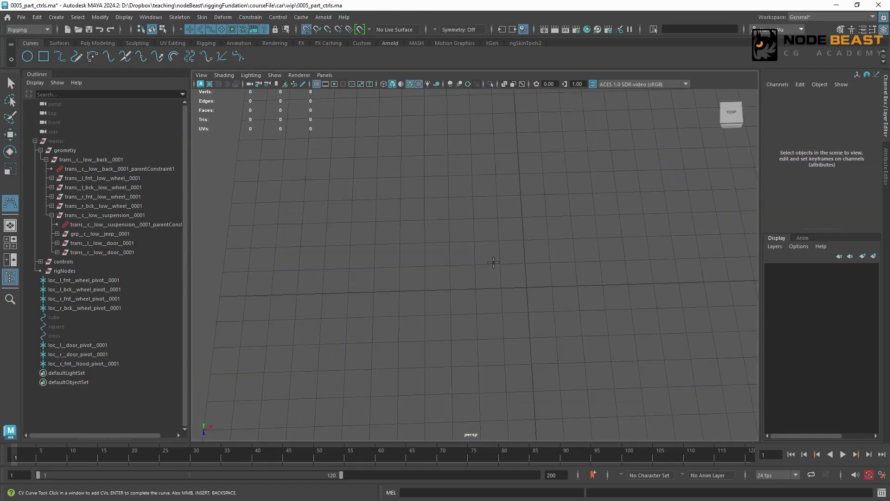
Step: Draw a closed square around the grid origin with the CV Curve tool, snapping its corners to the grid
click(501, 263)
click(502, 312)
click(554, 312)
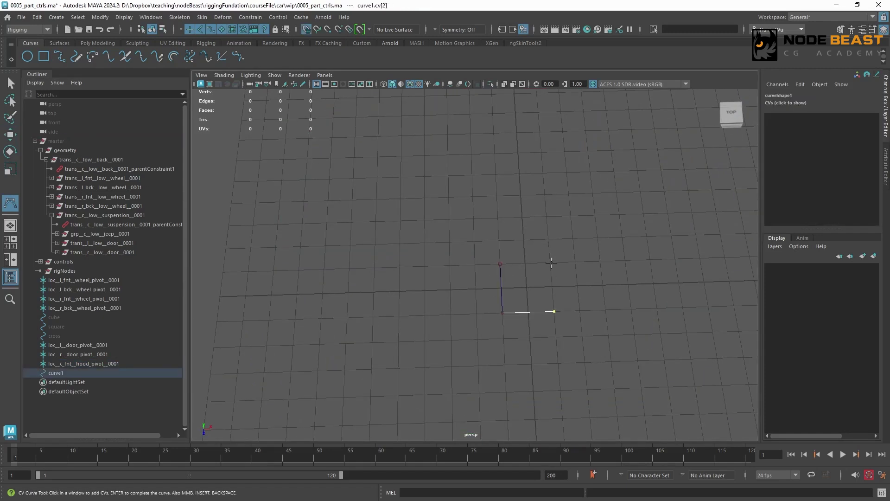
click(551, 263)
click(500, 263)
key(w)
alt+drag(604, 278, 213, 288)
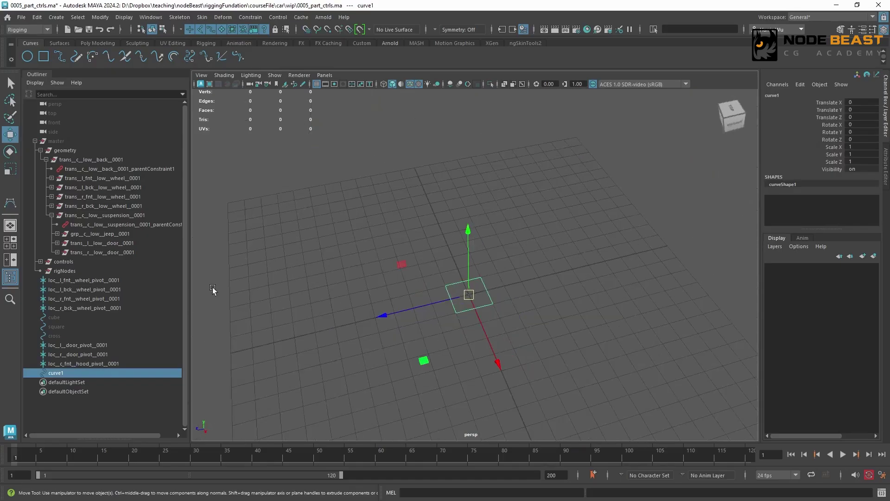
Step: Rename the new square curve as square3
double_click(91, 373)
text(square3)
key(Return)
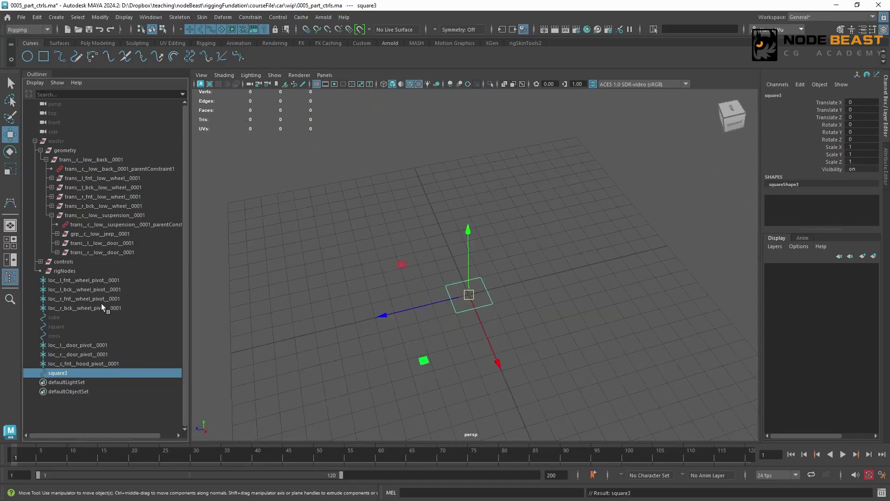
Step: Duplicate square3 and hide the original curve
key(ctrl+d)
click(101, 374)
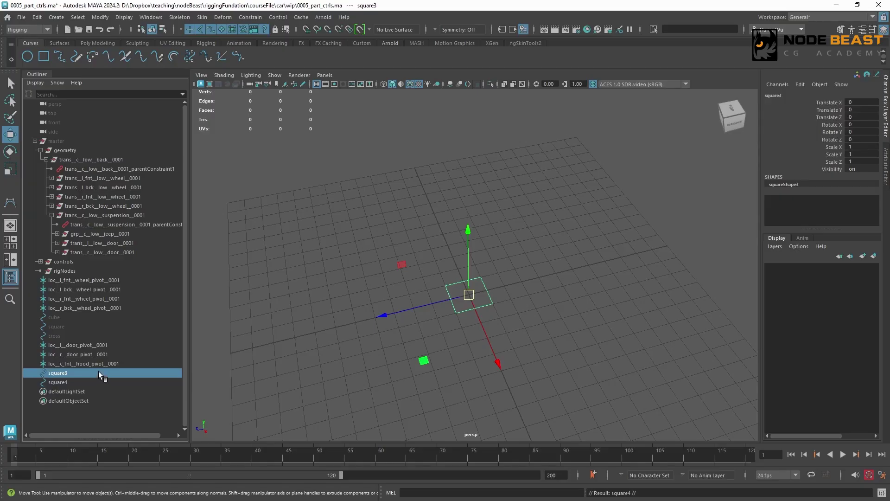
key(ctrl+h)
Step: Rename the duplicated square as ctrl__c_fnt__hood__0001
double_click(97, 382)
text(ctrl__c_)
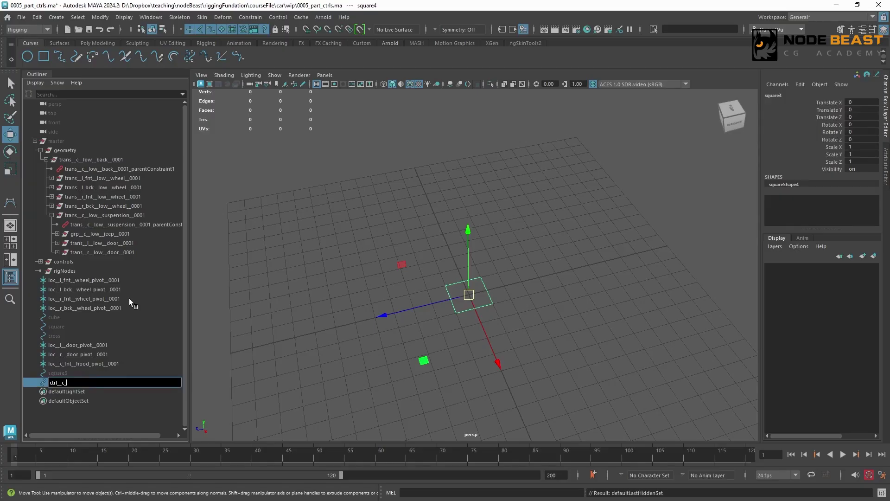
text(fnt__hood__0001)
key(Return)
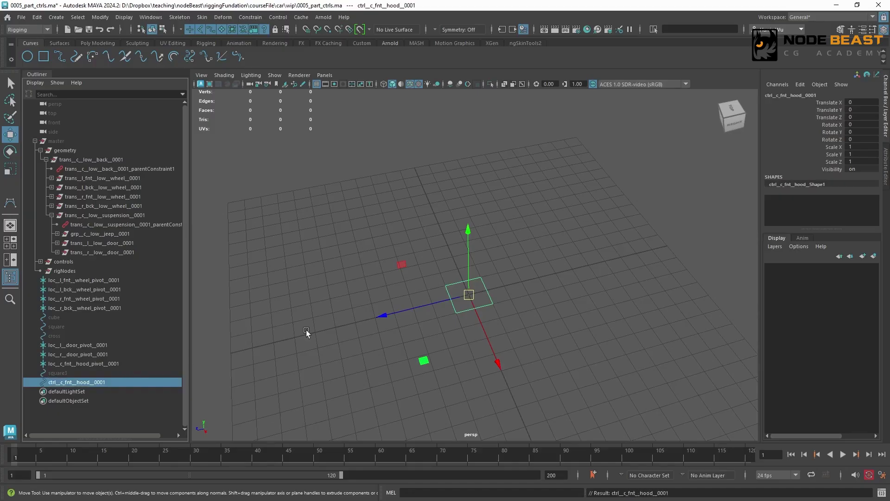
Step: Group the hood control under a parent group named zero__c_fnt__hood__0001
key(ctrl+g)
click(35, 383)
double_click(82, 382)
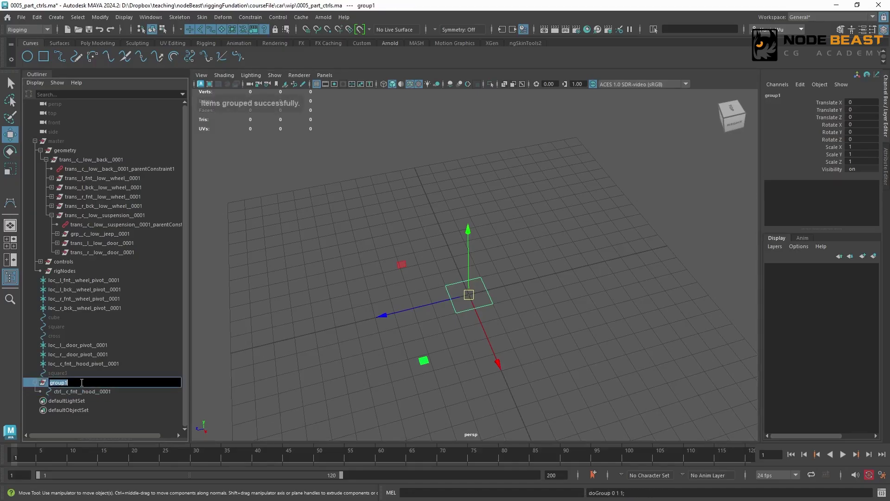
text(zero)
key(Return)
Step: Make the master group visible again and match the hood zero group's translation to the hood pivot locator
click(57, 141)
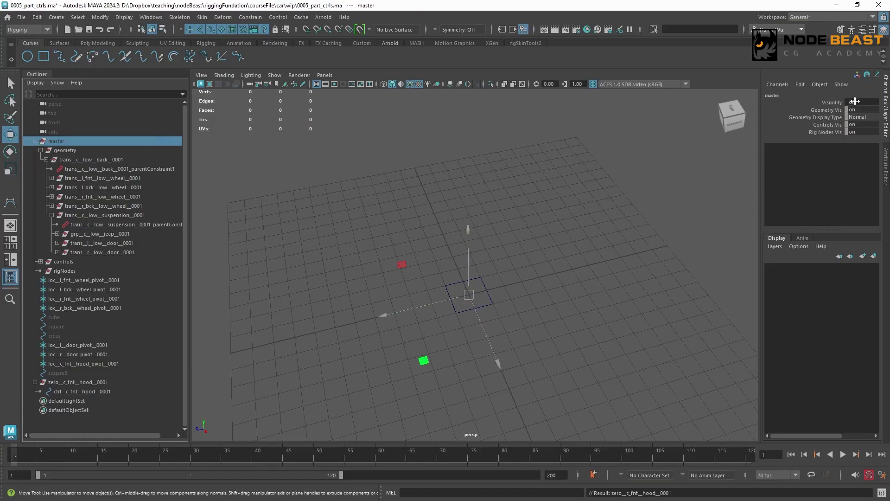
click(828, 103)
click(90, 382)
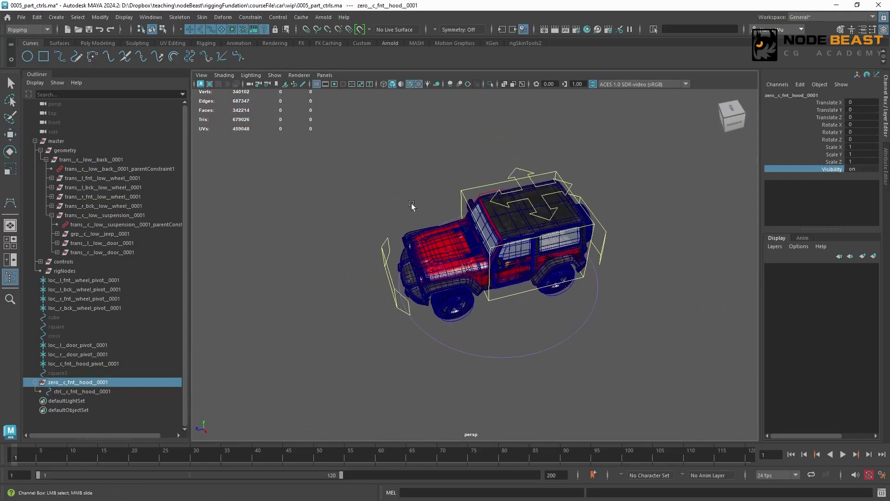
alt+right_drag(412, 205, 542, 262)
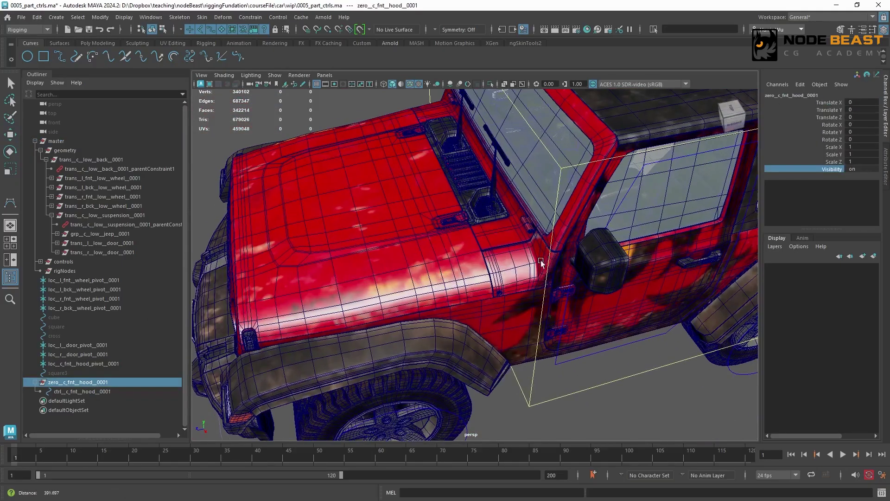
ctrl+click(99, 364)
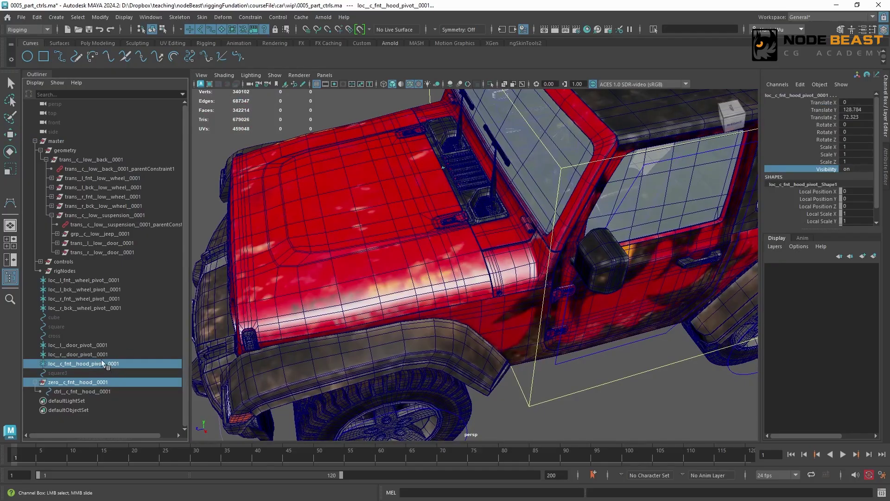
click(101, 17)
mouse_move(153, 71)
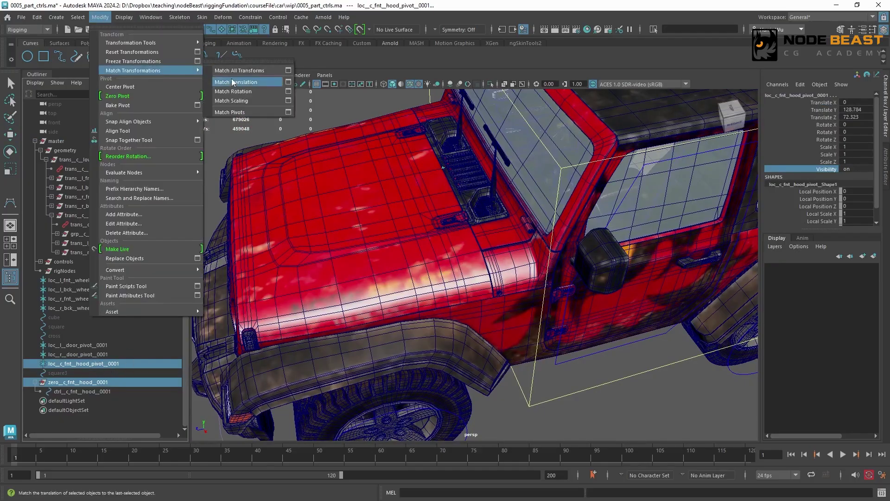
click(233, 82)
Step: Edit the hood control's CVs to reshape the square into a large rectangle covering the hood
click(111, 392)
key(w)
alt+drag(422, 199, 515, 236)
alt+middle_drag(515, 236, 468, 197)
alt+right_drag(469, 197, 529, 208)
alt+drag(542, 194, 497, 180)
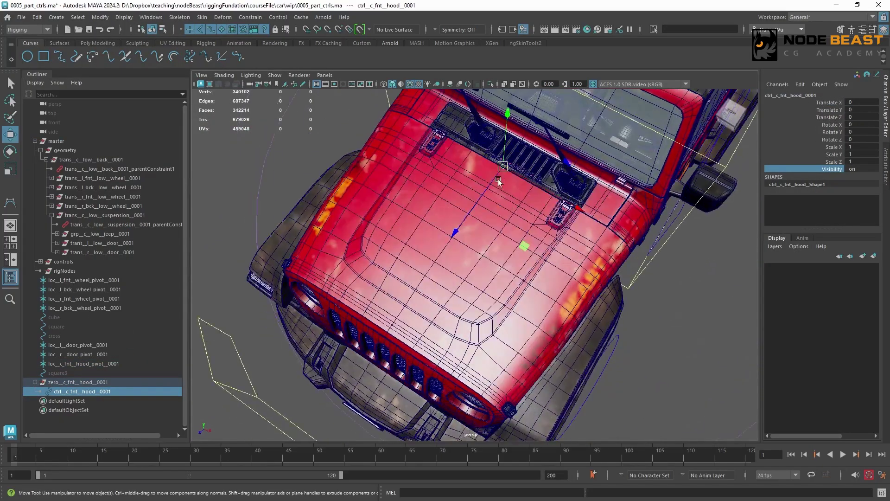
click(163, 29)
drag(461, 144, 487, 203)
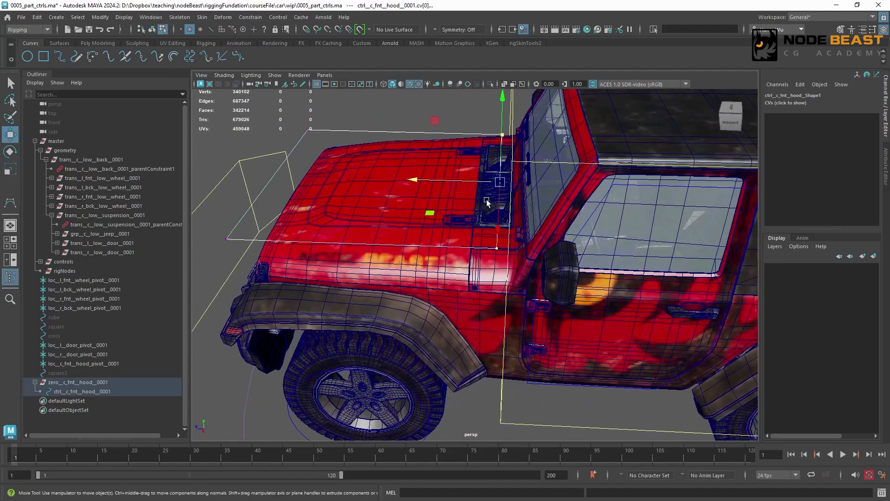
Step: Move the rear and front CV pairs of the hood control curve so its length spans the hood
middle_drag(487, 203, 447, 171)
alt+drag(447, 171, 503, 186)
drag(358, 141, 453, 299)
middle_drag(468, 244, 492, 241)
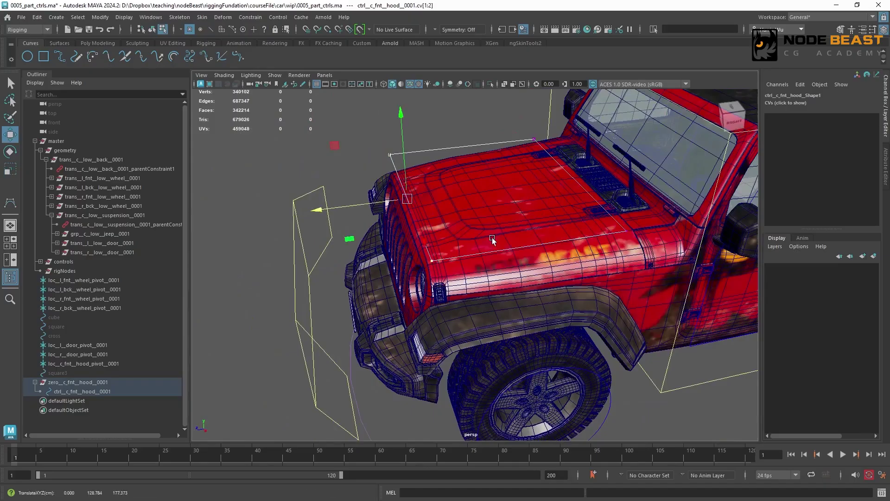
Step: Scale all CVs of the hood control curve sideways to fit the hood's width
alt+drag(492, 238, 536, 313)
key(r)
key(ctrl+shift+a)
drag(542, 221, 549, 224)
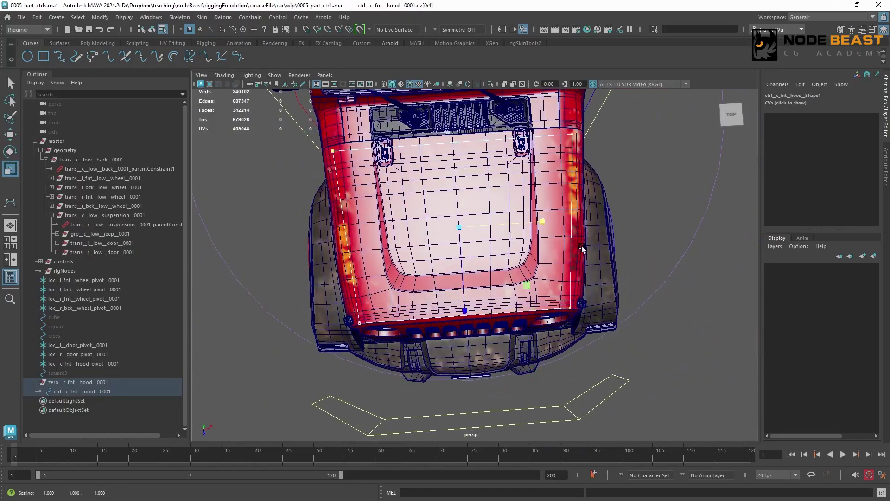
Step: Adjust the front and rear CV pairs of the hood control so the curve sits just above the sloping hood
alt+drag(582, 248, 473, 171)
drag(457, 118, 389, 187)
key(w)
alt+drag(437, 141, 488, 120)
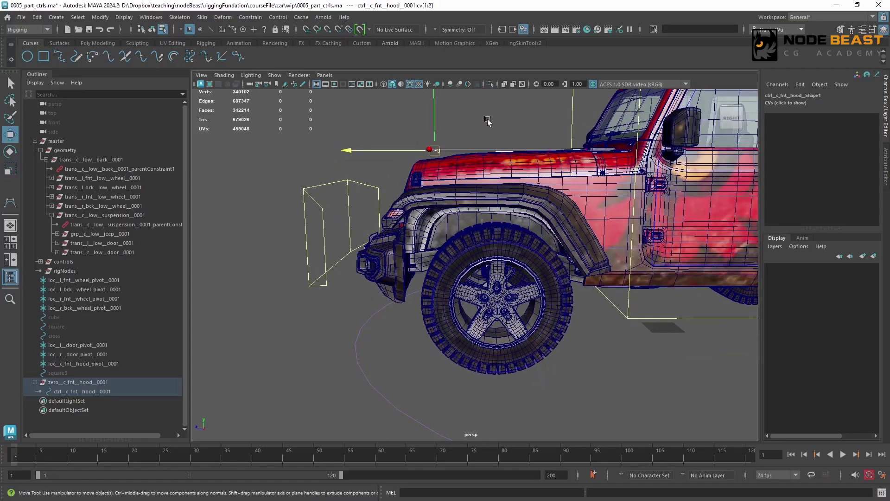
alt+middle_drag(488, 121, 480, 146)
drag(521, 161, 586, 186)
mouse_move(557, 156)
mouse_down()
mouse_move(558, 145)
mouse_move(578, 154)
mouse_move(558, 155)
mouse_up()
Step: Scale the front CVs of the hood control curve inward to 0.945 along X to follow the hood's taper
mouse_move(552, 160)
alt+mouse_down()
mouse_move(564, 197)
mouse_move(561, 227)
mouse_move(570, 191)
mouse_move(555, 174)
alt+mouse_up()
key(r)
alt+drag(585, 213, 429, 213)
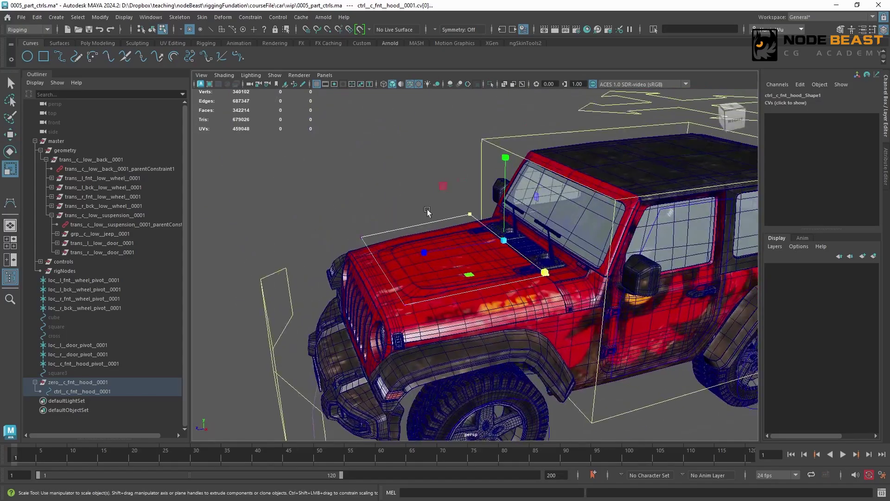
alt+right_drag(430, 213, 457, 223)
alt+drag(456, 223, 563, 284)
alt+middle_drag(562, 284, 542, 257)
drag(310, 334, 707, 408)
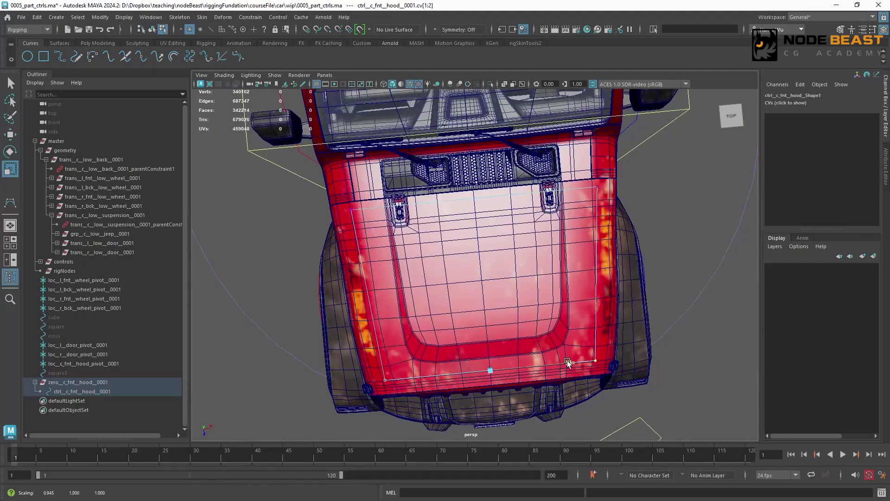
alt+drag(570, 361, 480, 199)
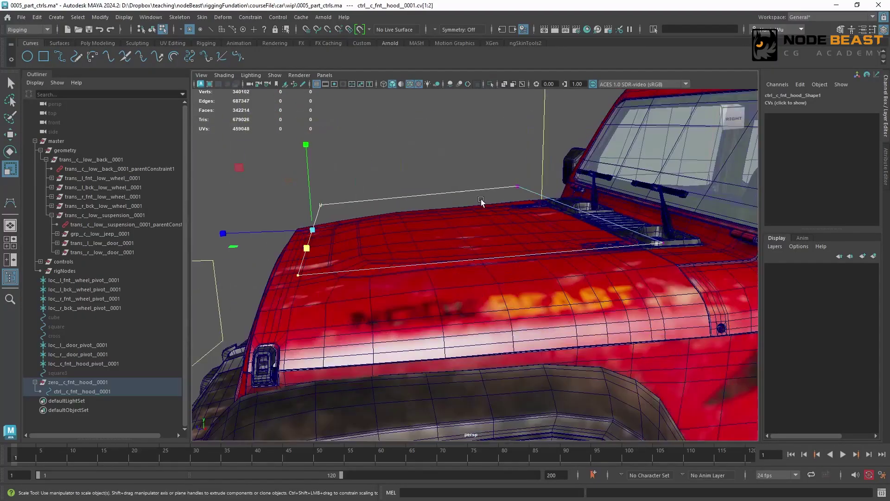
Step: Return the hood control to object mode, test its rotation about X, and undo the trial rotations
right_drag(481, 199, 513, 175)
alt+drag(527, 186, 455, 169)
key(e)
key(ctrl+z)
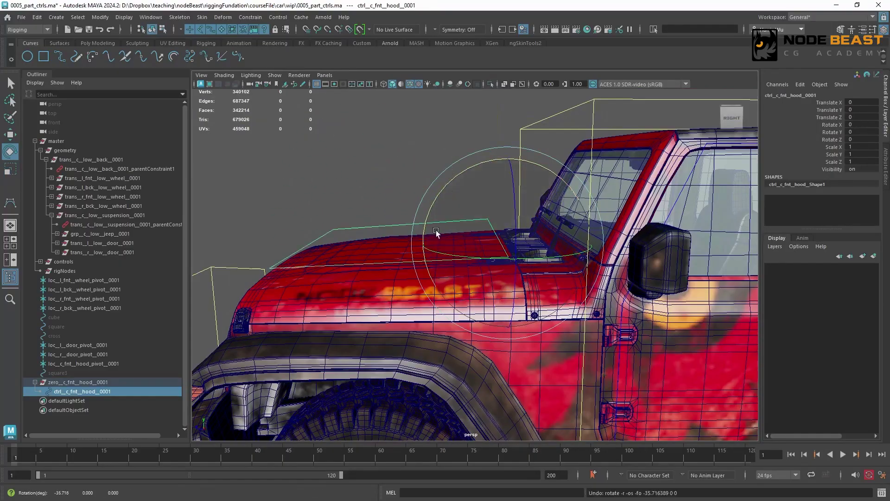
drag(429, 209, 510, 176)
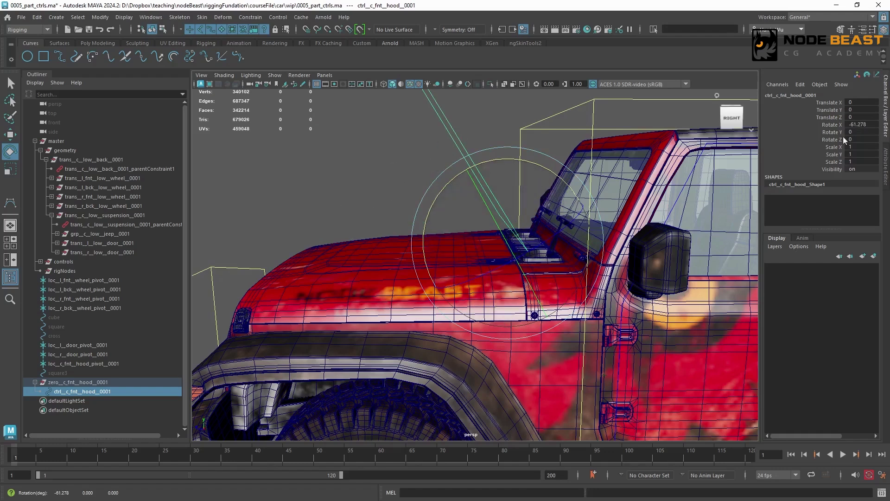
key(ctrl+z)
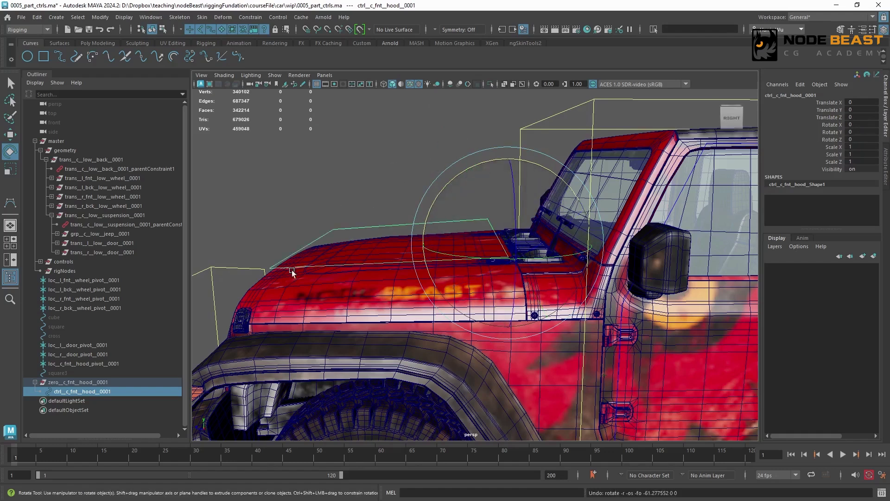
Step: Set Rotate Z of the zero__c_fnt__hood__0001 group to 180
click(85, 381)
key(w)
key(f)
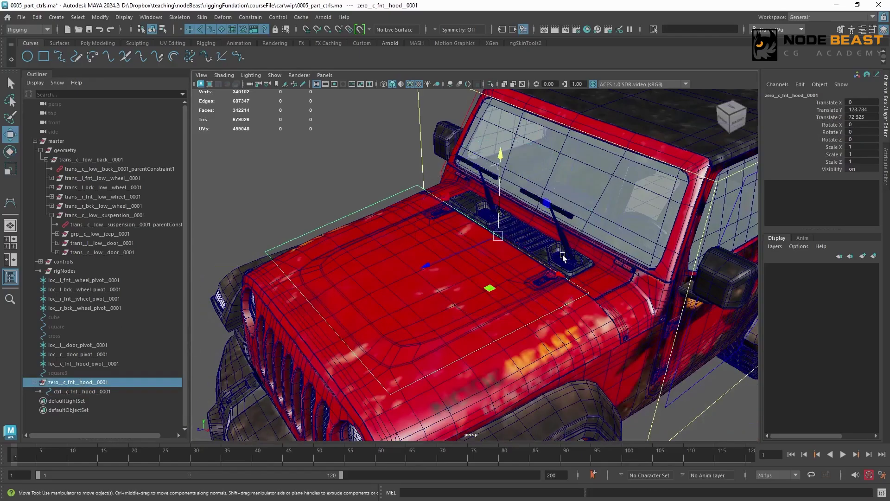
alt+drag(561, 233, 622, 267)
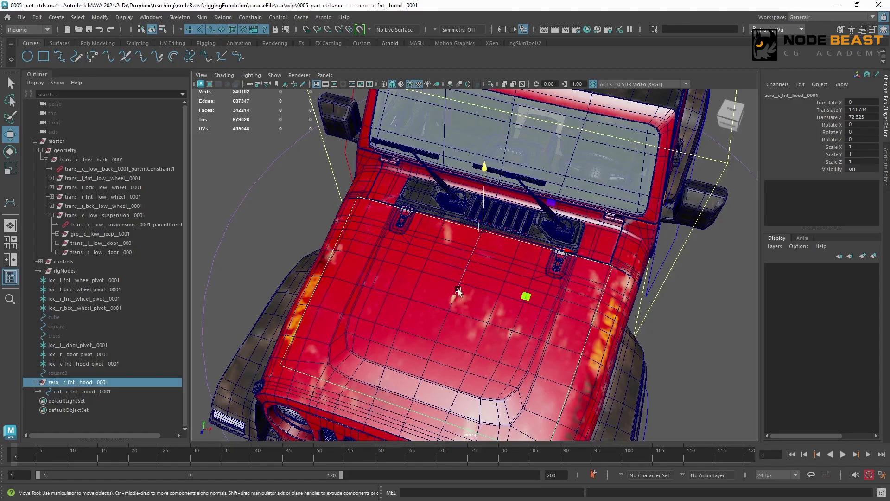
click(856, 139)
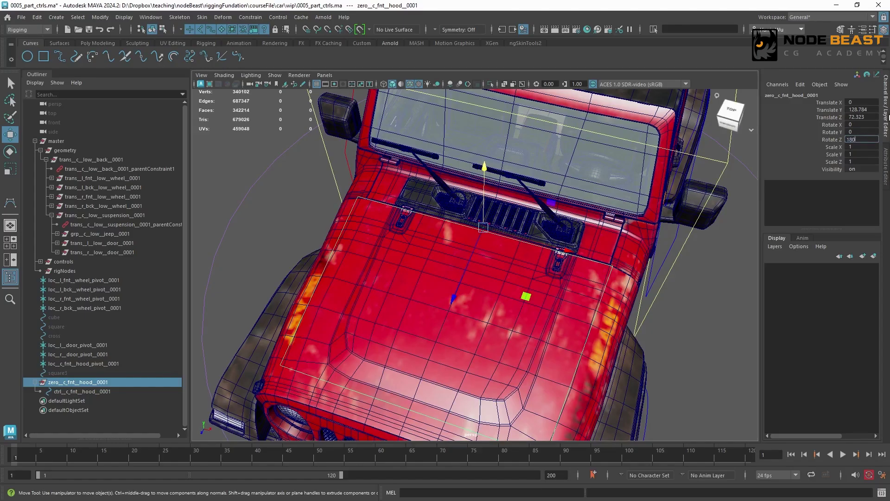
key(Return)
Step: Set Rotate Z of the hood control to 180 and freeze its transformations
click(82, 391)
alt+drag(471, 259, 394, 206)
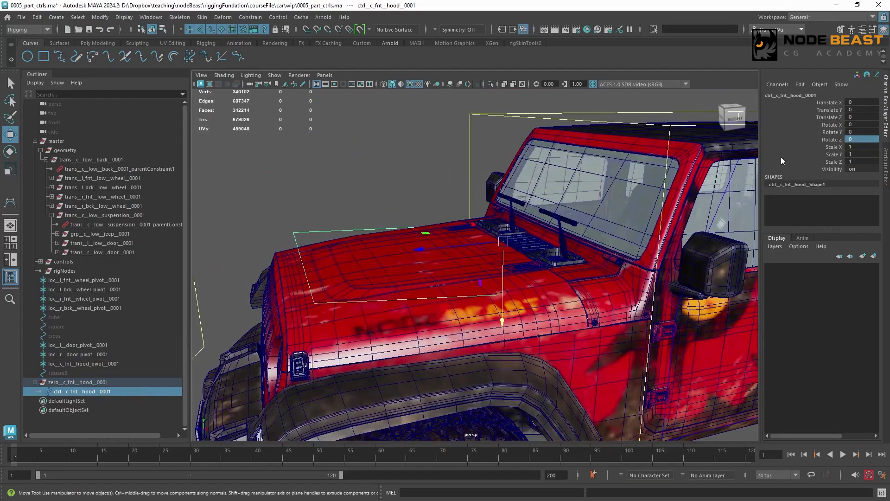
text(18)
key(Return)
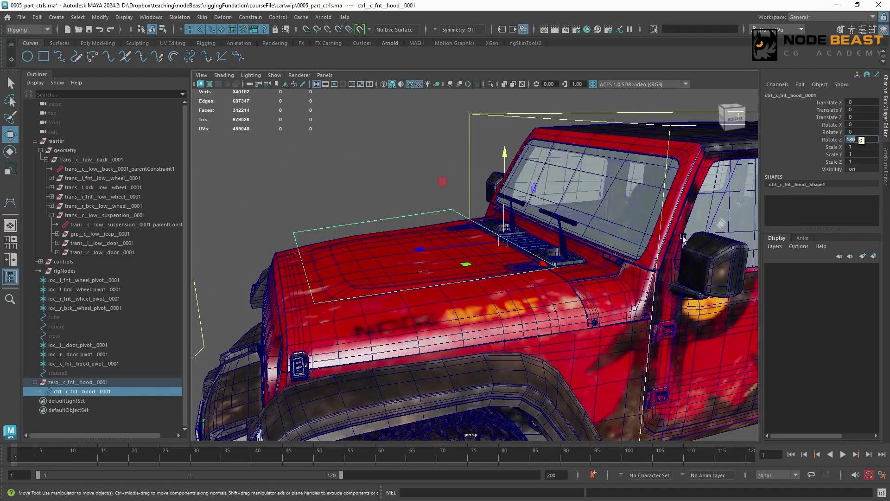
alt+drag(682, 236, 603, 260)
click(100, 18)
click(123, 62)
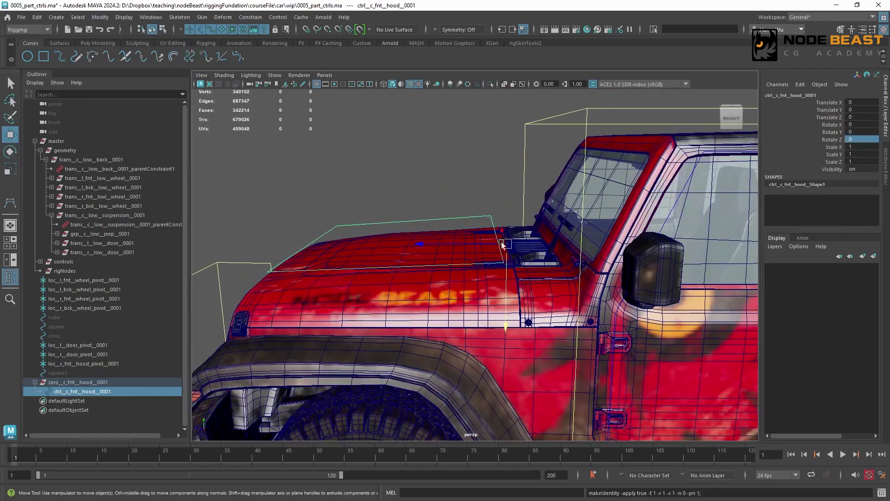
Step: Test the reoriented hood control by opening it to a positive Rotate X, and undo the rotation
alt+drag(343, 174, 416, 194)
click(416, 194)
alt+drag(506, 223, 320, 183)
click(456, 220)
key(e)
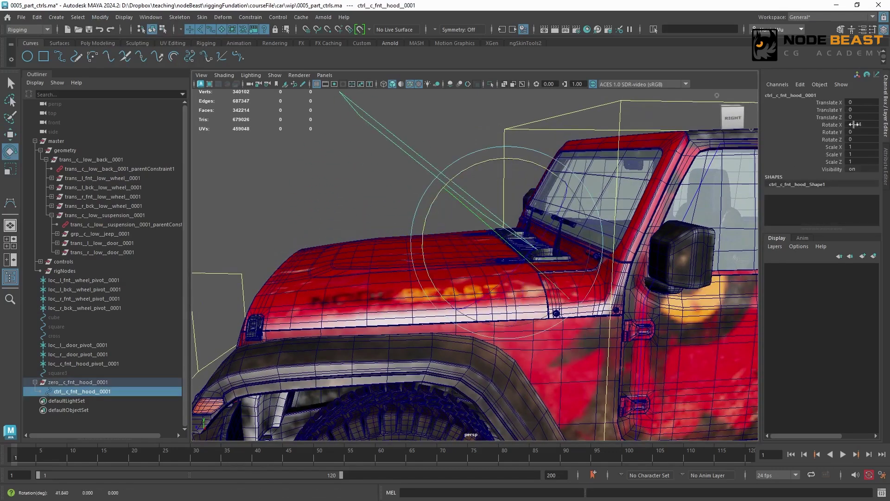
key(ctrl+z)
Step: Enable drawing overrides on the hood control's shape and set its index color to the yellow of the other controls
alt+drag(461, 209, 437, 245)
key(ctrl+a)
click(776, 95)
click(756, 228)
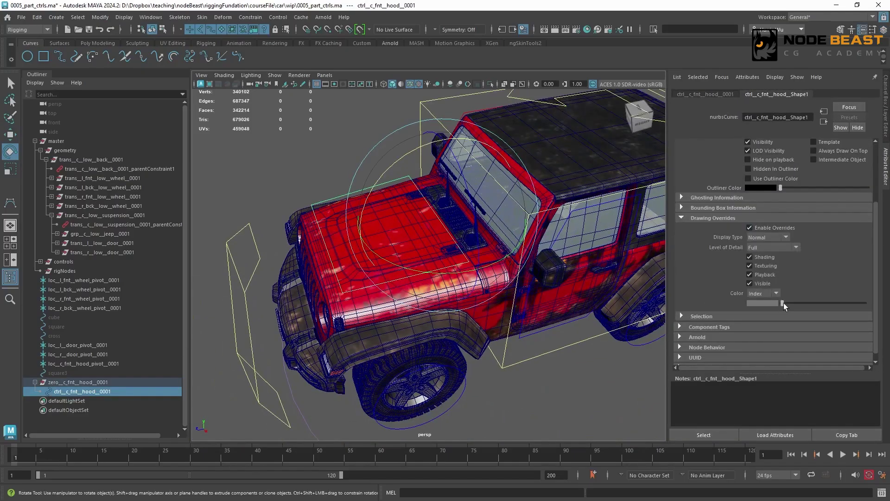
drag(784, 306, 828, 308)
Step: Parent the zero__c_fnt__hood__0001 group under the suspension control above the roof
click(78, 382)
alt+drag(445, 273, 470, 206)
scroll(469, 214, down, 5)
scroll(470, 205, up, 4)
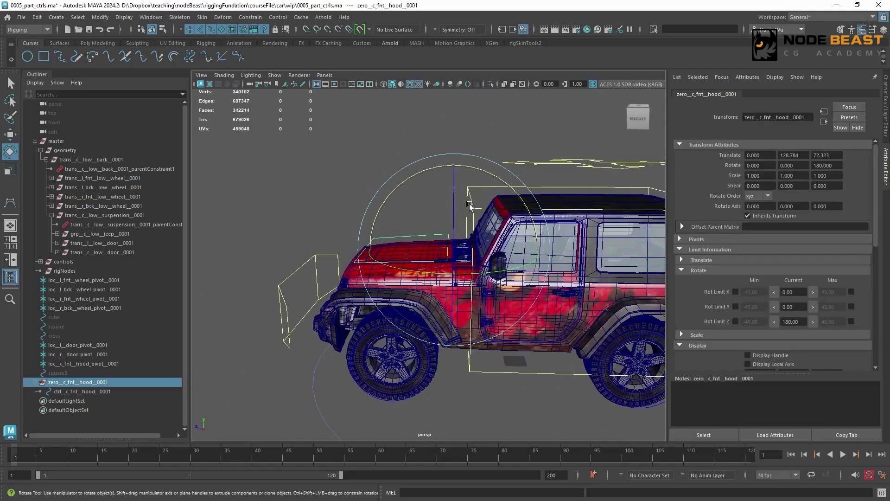
key(q)
click(571, 162)
key(ctrl+a)
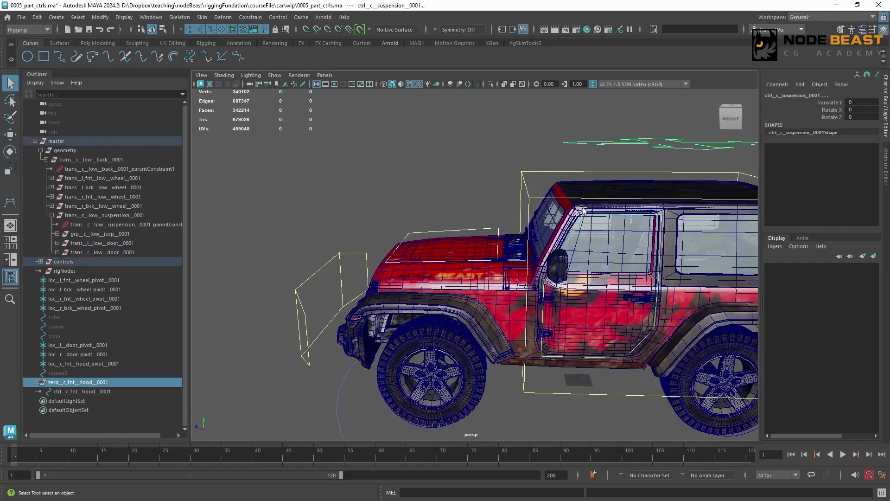
key(p)
click(438, 182)
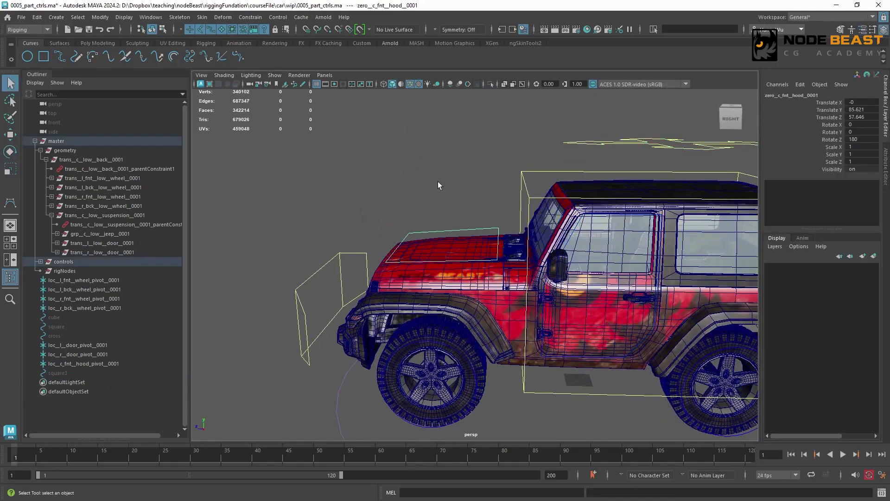
Step: Create an empty group named trans__c_fnt_low_hood__0001
alt+drag(355, 187, 382, 184)
key(ctrl+g)
key(Return)
text(trans)
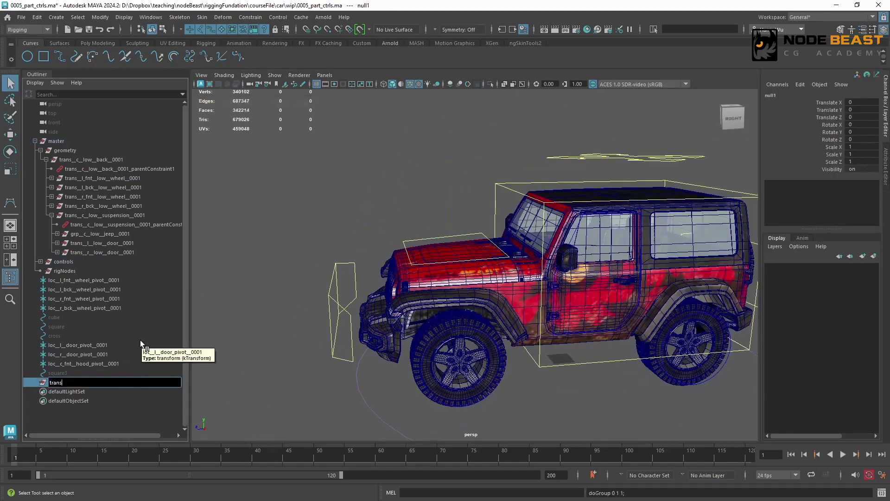
text(__c_fnt__low__hood__0001)
key(Return)
Step: Parent-constrain the new hood transform group to the hood control and nest it under trans__c_low__suspension__0001
key(f)
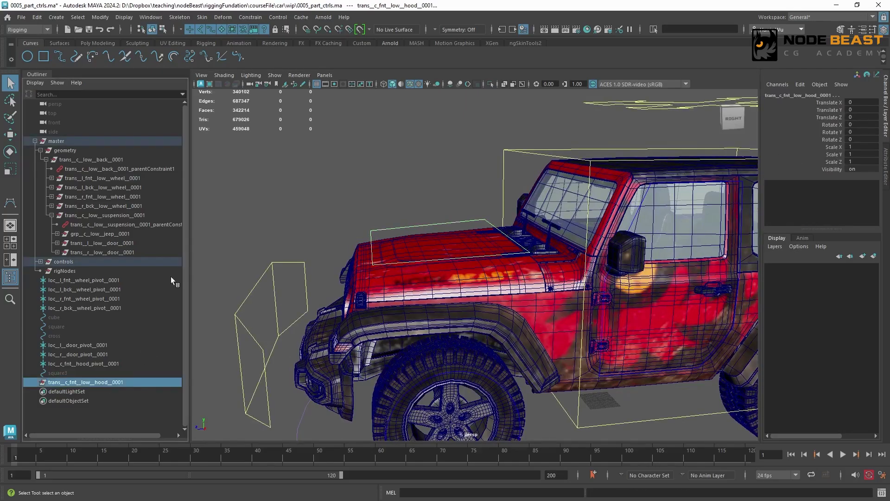
click(251, 17)
click(266, 43)
middle_drag(126, 383, 145, 215)
Step: Parent the hood geometry group grp__c_fnt_low_hood__0001 under the constrained hood transform group
alt+drag(255, 206, 436, 248)
click(436, 247)
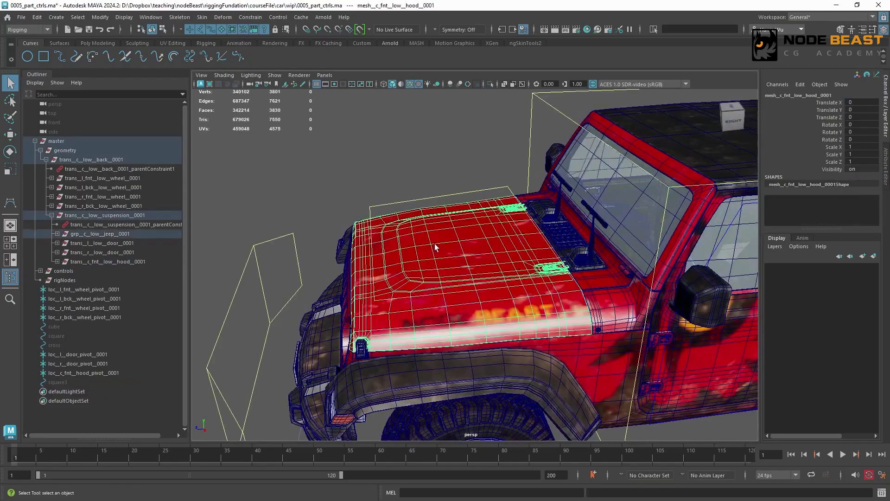
key(Up)
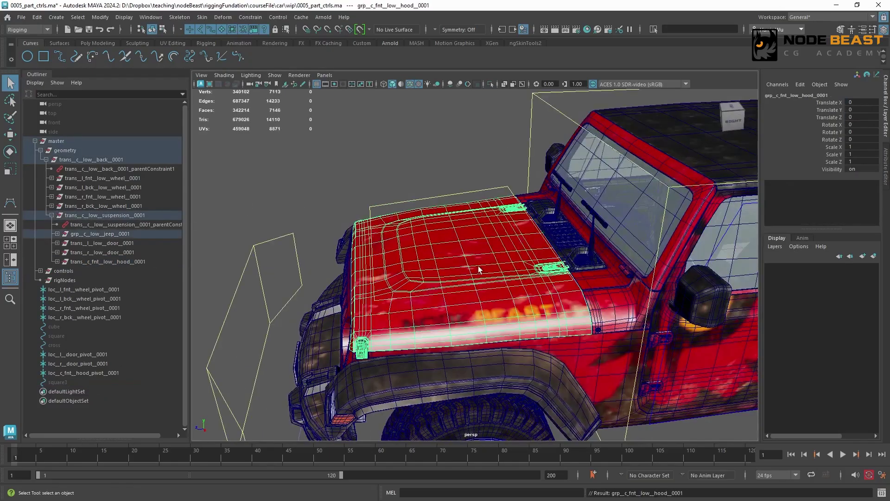
click(142, 262)
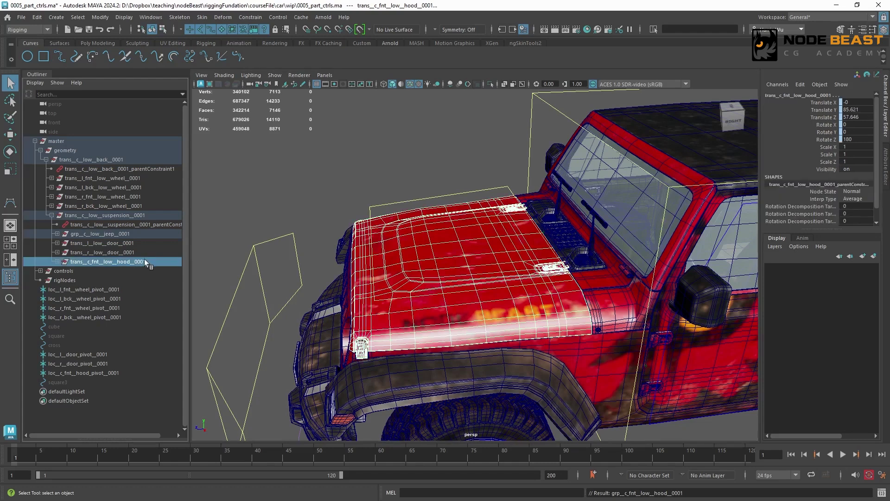
Step: Test opening the hood geometry by rotating its control, and undo the rotation
click(399, 192)
alt+drag(447, 184, 447, 168)
key(e)
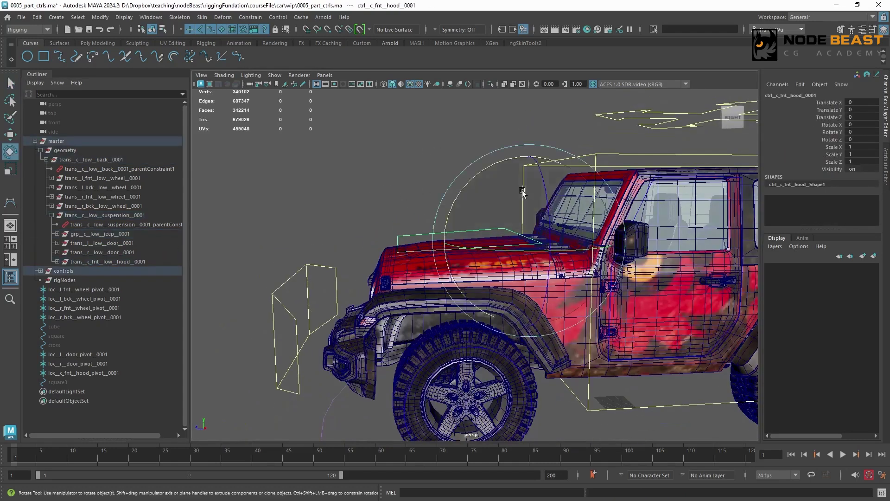
drag(453, 202, 501, 158)
alt+right_drag(501, 157, 538, 160)
alt+drag(538, 160, 498, 159)
alt+right_drag(498, 159, 385, 179)
key(ctrl+z)
Step: Try a hood control Rotate X of 60 to check the opening, and reset it to 0
alt+drag(385, 179, 504, 184)
click(864, 124)
text(60)
key(Return)
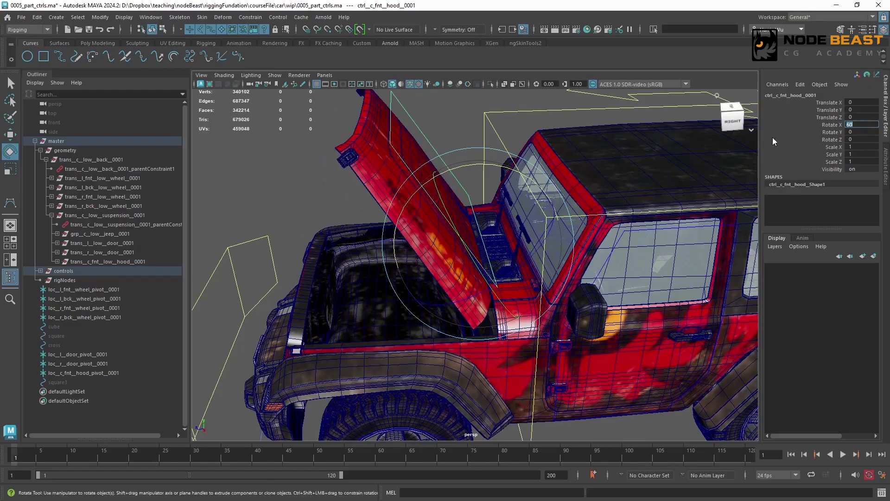
alt+drag(568, 171, 844, 133)
click(854, 125)
text(0)
key(Return)
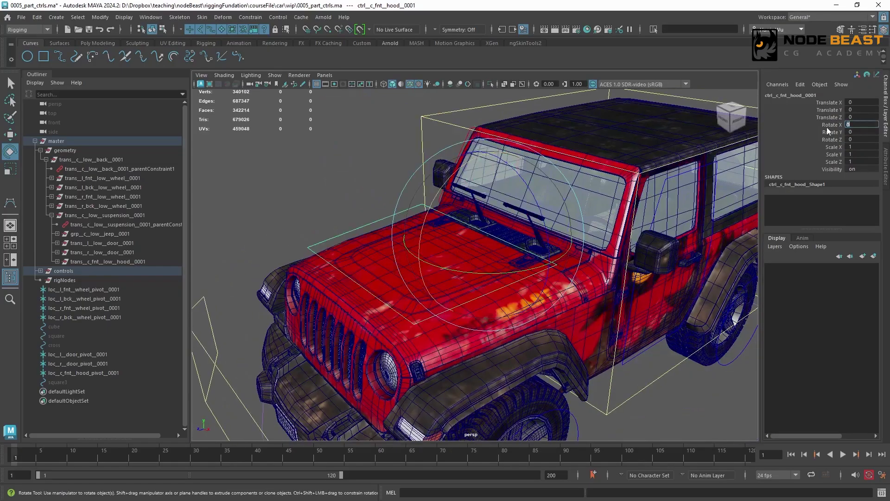
Step: Enable the hood control's X rotation limits with minimum 0 and maximum 60, and test them by rotating the control
alt+drag(524, 212, 508, 222)
key(ctrl+a)
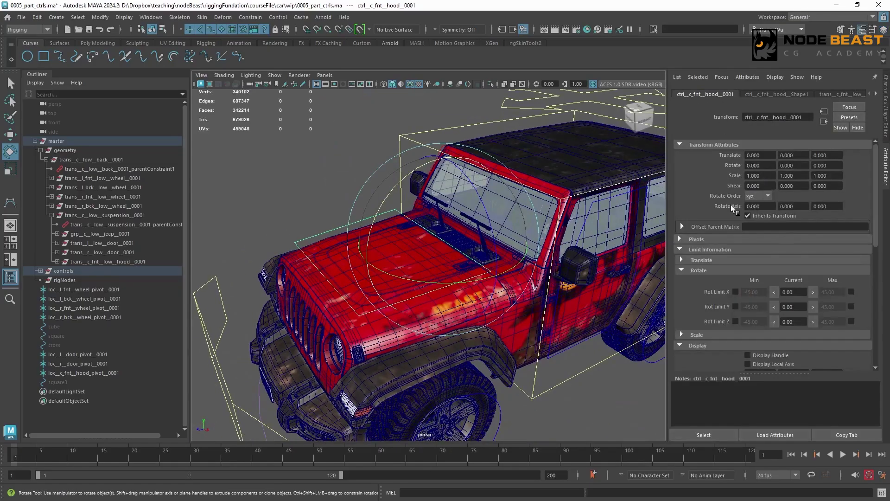
drag(374, 211, 427, 175)
key(ctrl+z)
click(735, 292)
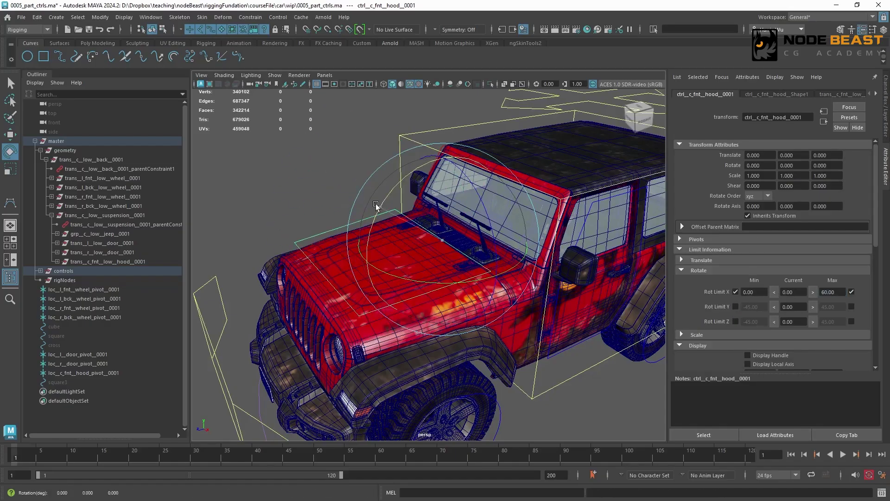
drag(380, 207, 299, 268)
Step: Lock and hide every hood control channel except Rotate X, and test rotating the control
key(ctrl+a)
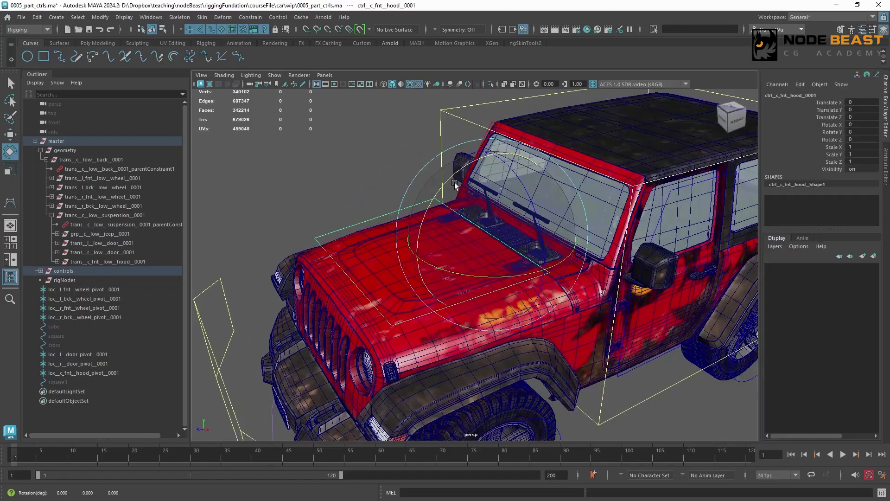
drag(833, 102, 830, 171)
right_click(831, 172)
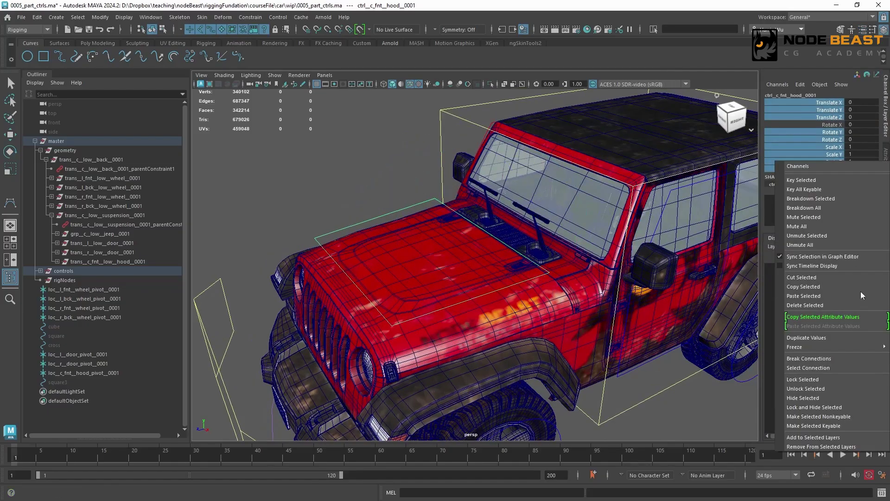
click(827, 408)
key(e)
drag(454, 203, 352, 241)
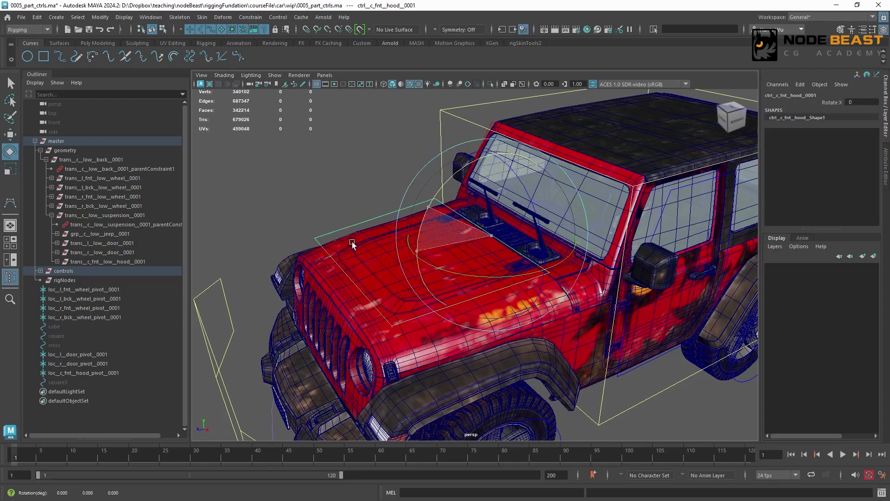
Step: Select the rear window frame mesh and its parent group, and examine which parts belong to the rear window assembly
alt+drag(449, 206, 515, 222)
click(638, 209)
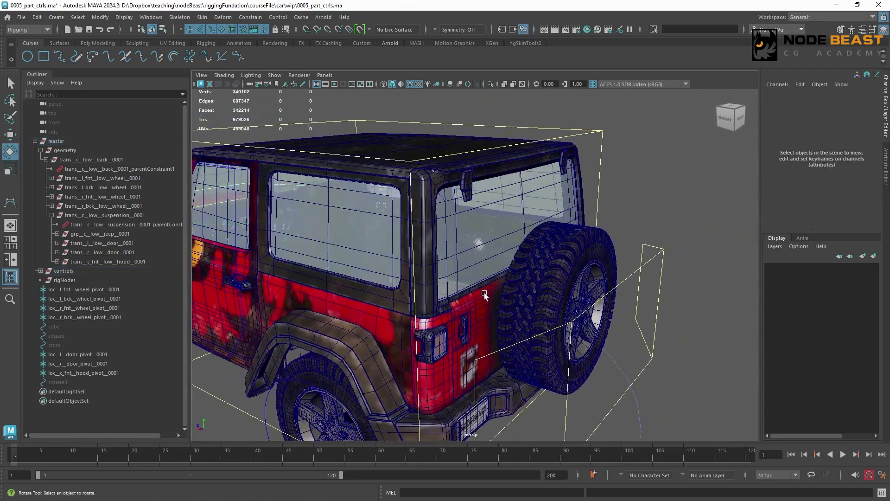
alt+drag(484, 293, 422, 235)
alt+right_drag(421, 234, 448, 238)
alt+drag(447, 235, 452, 204)
click(459, 200)
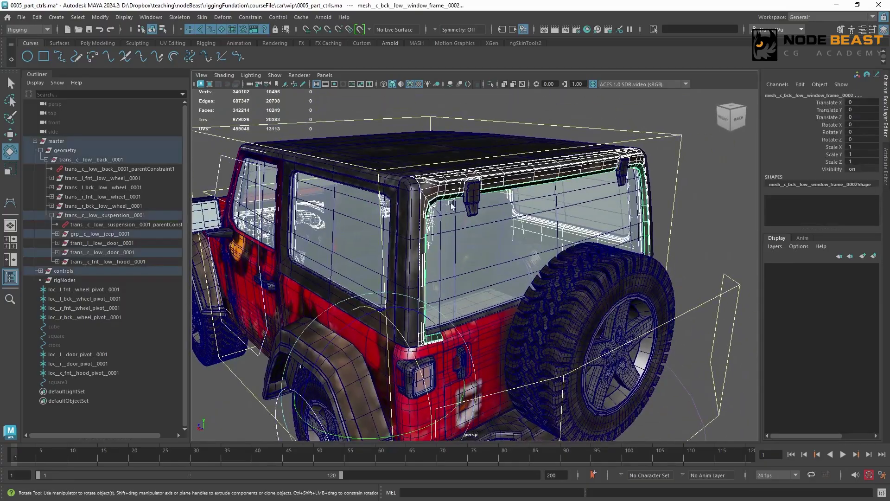
key(Up)
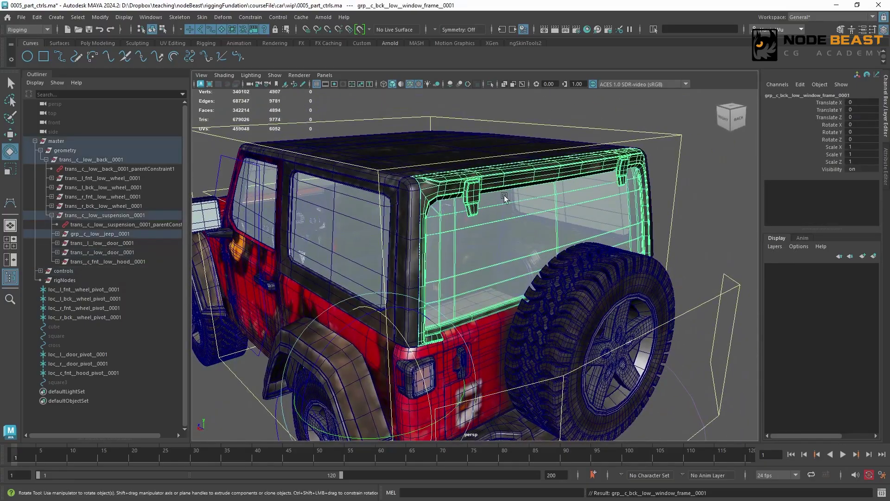
alt+drag(537, 195, 543, 201)
alt+right_drag(543, 201, 537, 225)
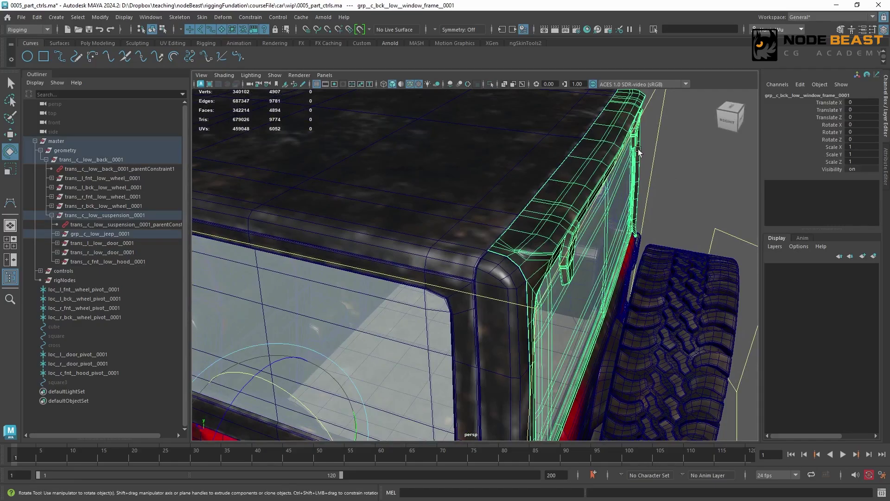
alt+drag(638, 149, 551, 151)
alt+drag(552, 235, 446, 258)
alt+middle_drag(447, 258, 498, 214)
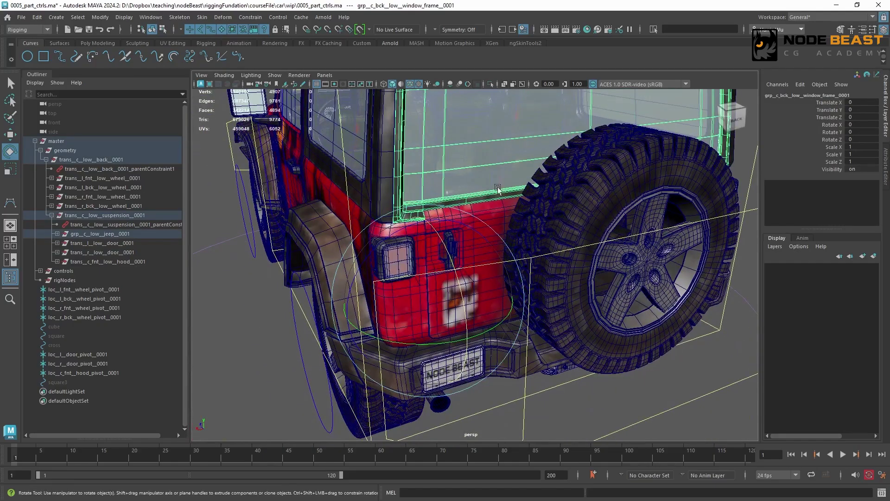
Step: Select the back door's parent group and examine its hinges beside the tail light and spare wheel
click(498, 207)
key(Up)
alt+drag(599, 209, 494, 182)
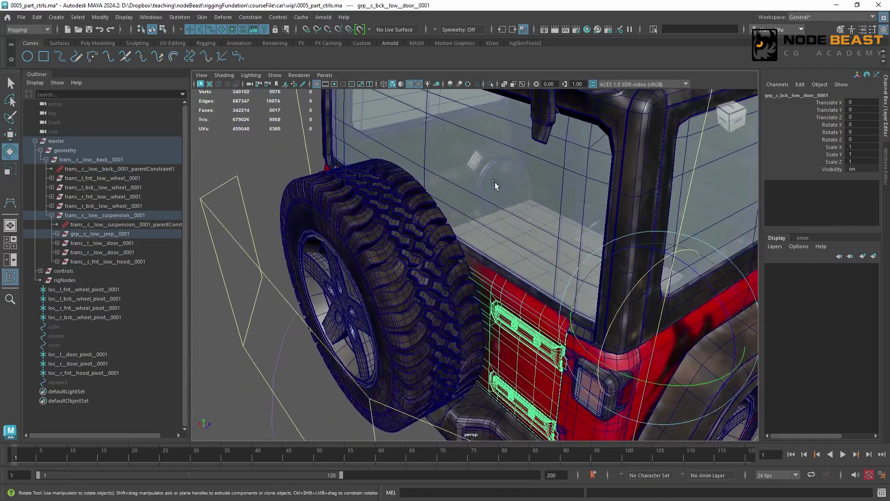
alt+middle_drag(557, 250, 528, 160)
alt+right_drag(528, 160, 579, 216)
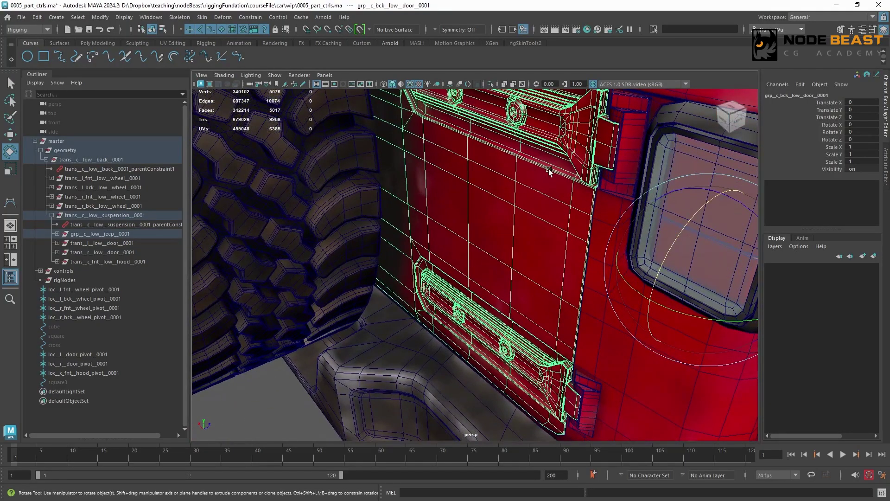
alt+right_drag(551, 184, 364, 212)
alt+drag(364, 212, 486, 205)
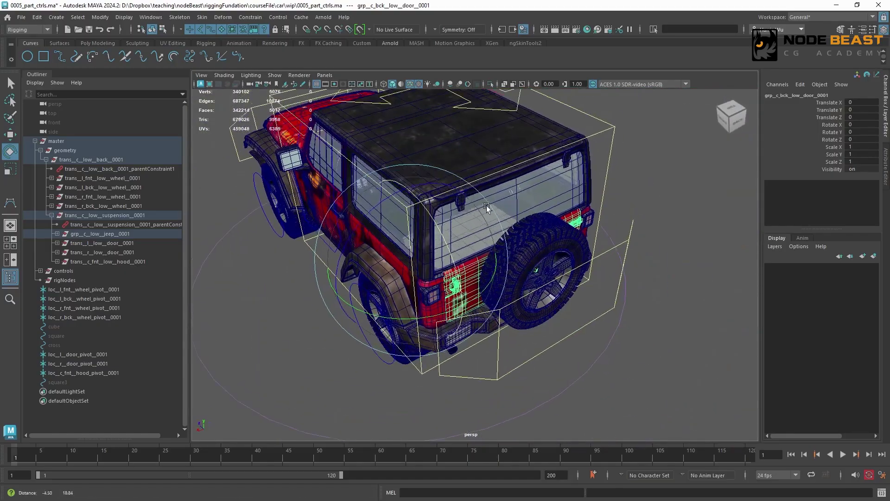
Step: Examine the rear window frame mesh in isolation and against the roof to judge where its opening pivot belongs
alt+right_drag(487, 205, 504, 171)
alt+drag(504, 170, 386, 164)
click(387, 164)
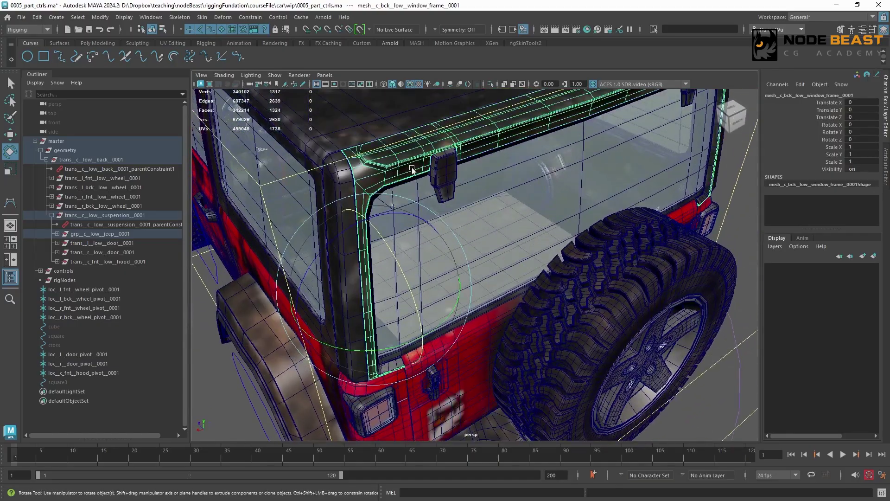
click(490, 84)
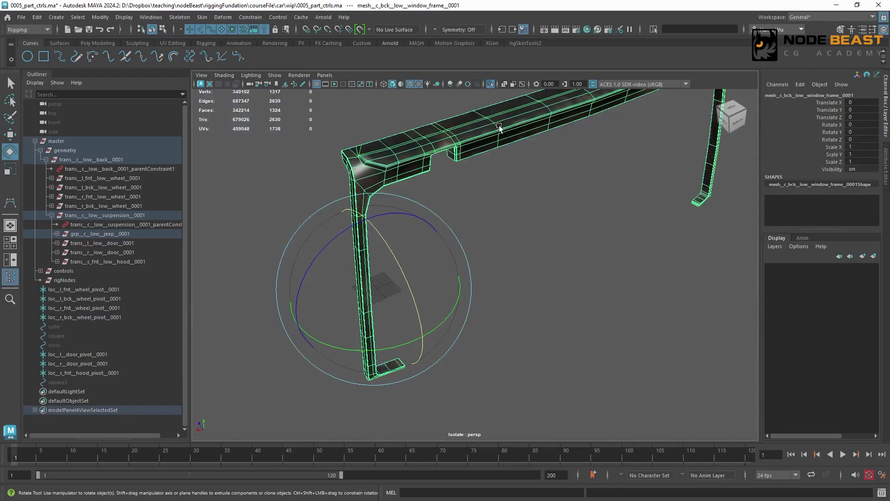
alt+drag(500, 127, 483, 148)
click(490, 84)
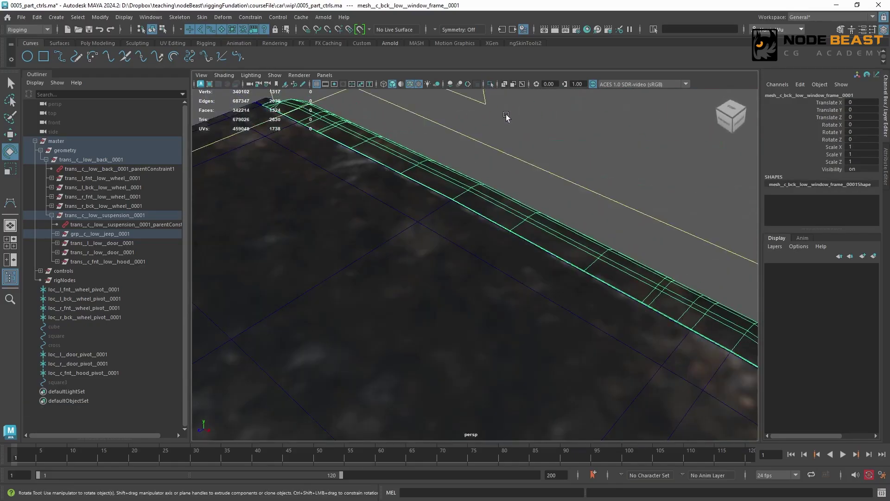
alt+drag(506, 117, 444, 65)
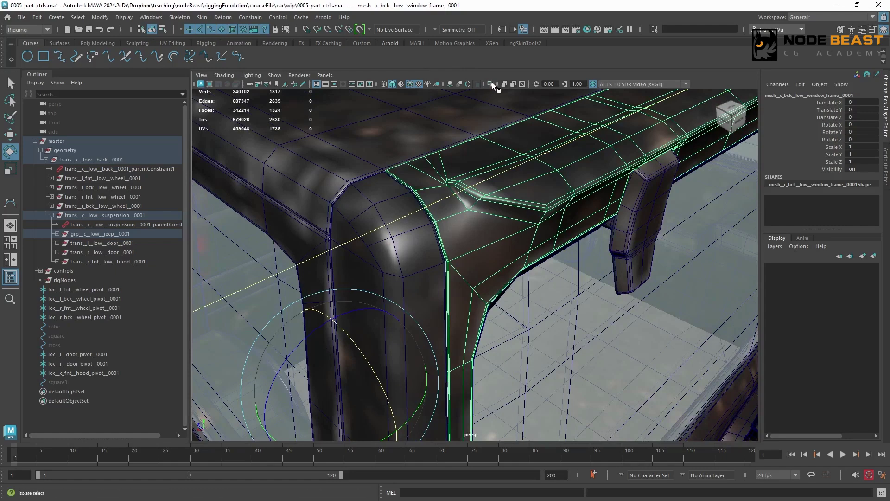
alt+drag(496, 146, 477, 233)
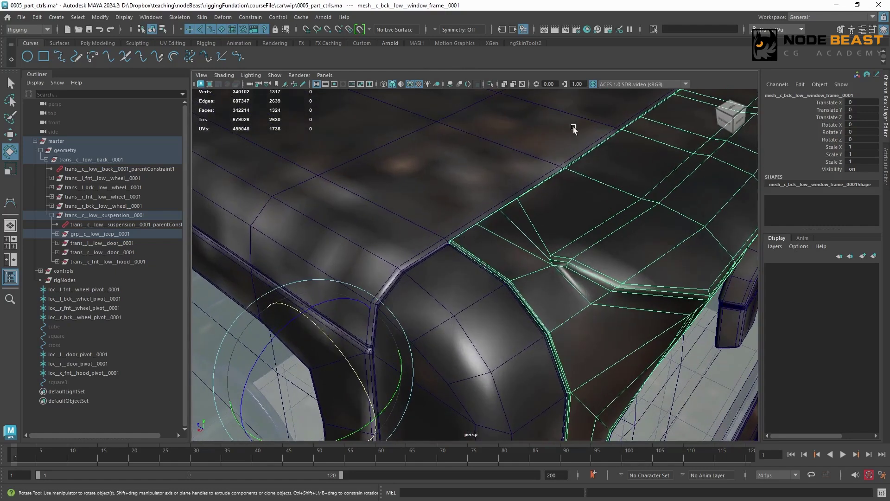
alt+drag(573, 130, 378, 190)
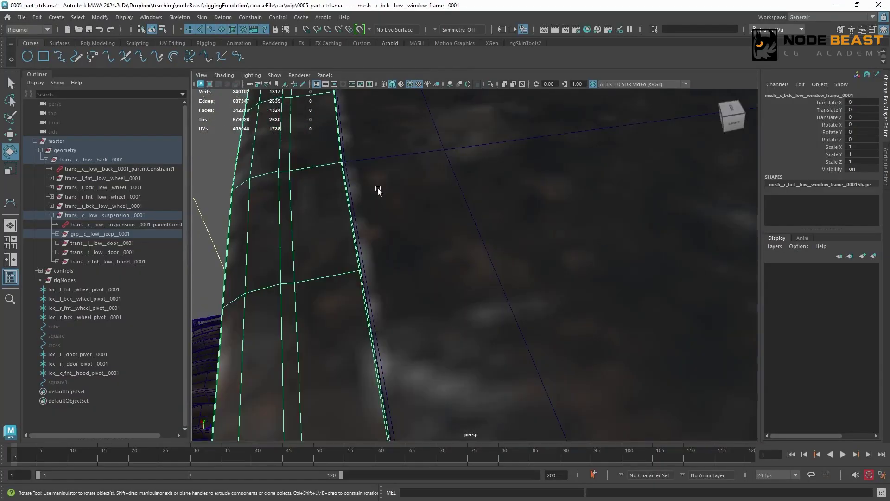
alt+drag(338, 170, 518, 166)
click(518, 166)
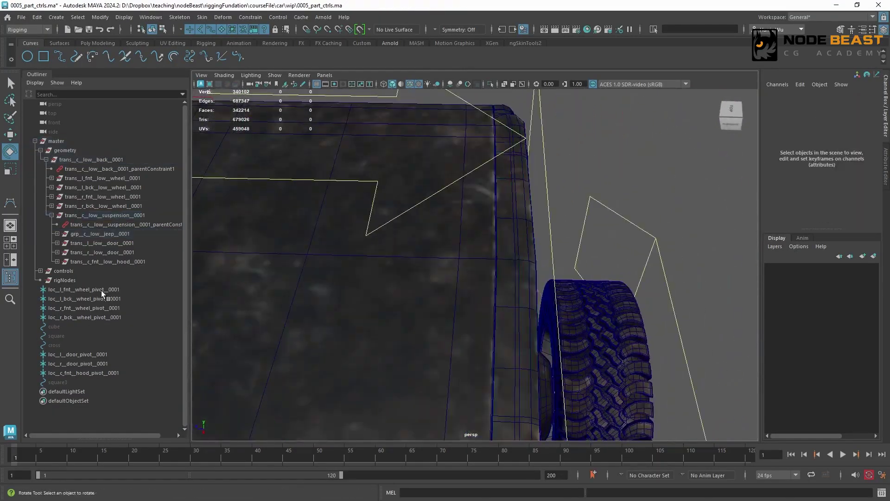
Step: Create a locator for the rear window pivot and isolate the window frame mesh in the view
click(57, 16)
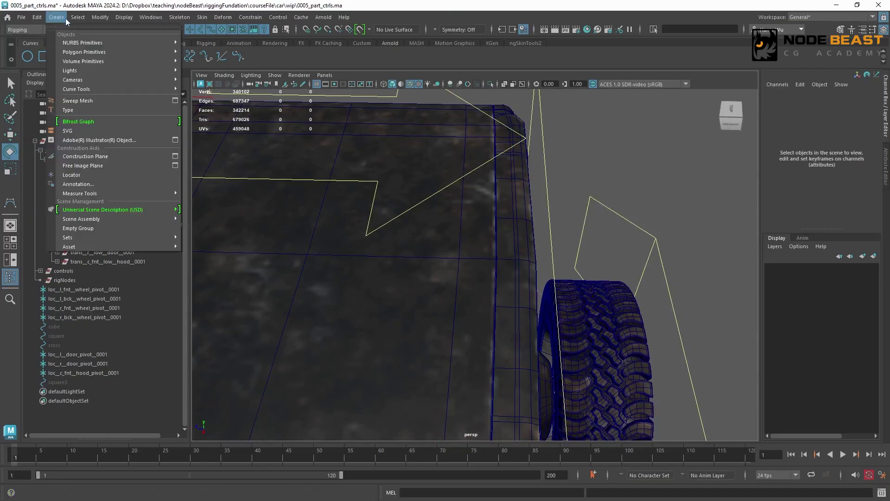
click(98, 178)
alt+drag(493, 207, 623, 205)
shift+click(582, 210)
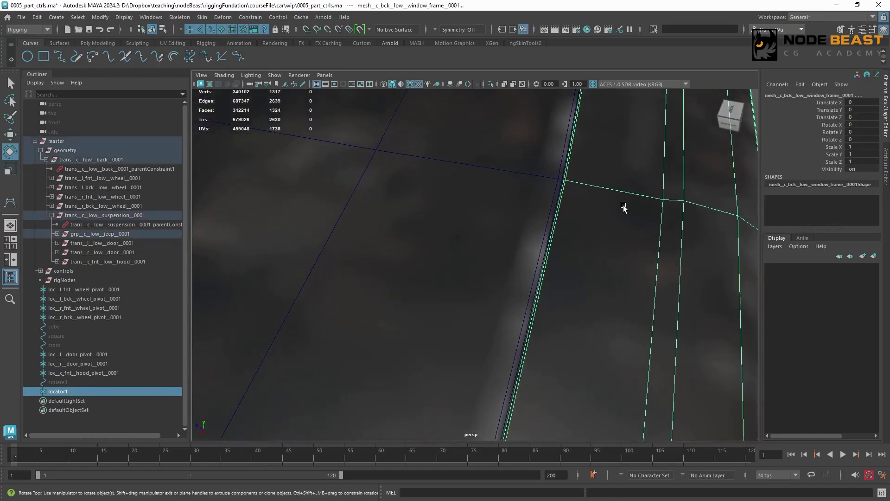
click(490, 84)
shift+click(606, 249)
alt+drag(606, 249, 517, 257)
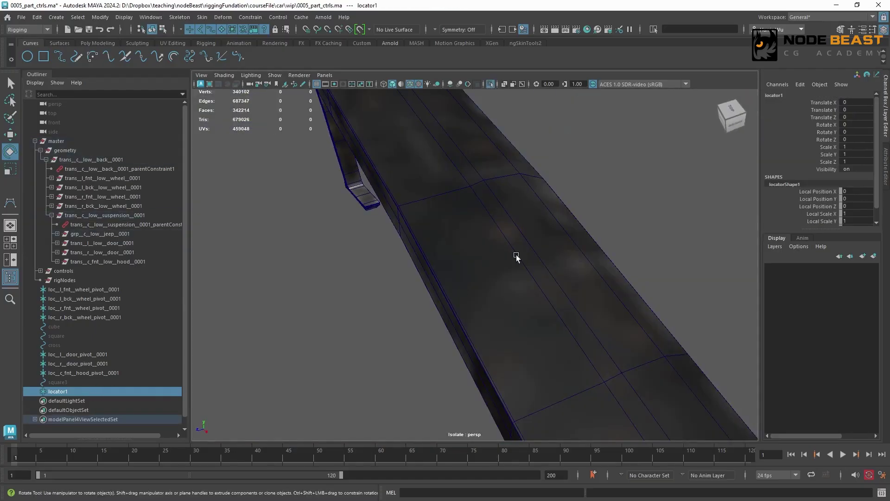
Step: Snap the locator to the vertex at the middle of the window frame's roof-side edge, and restore the full jeep view
alt+right_drag(518, 256, 193, 259)
key(w)
alt+right_drag(450, 292, 696, 275)
key(v)
middle_click(437, 240)
alt+drag(523, 227, 411, 244)
alt+right_drag(547, 227, 496, 222)
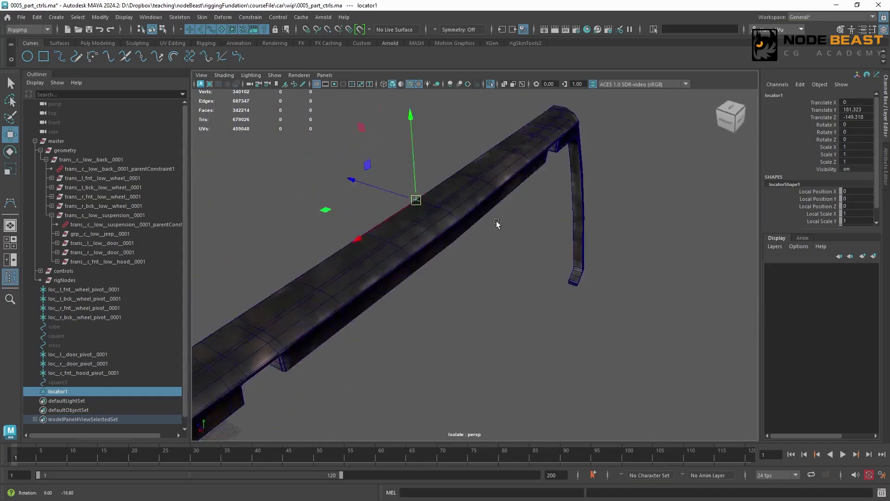
alt+drag(497, 223, 545, 199)
key(e)
alt+drag(516, 144, 354, 159)
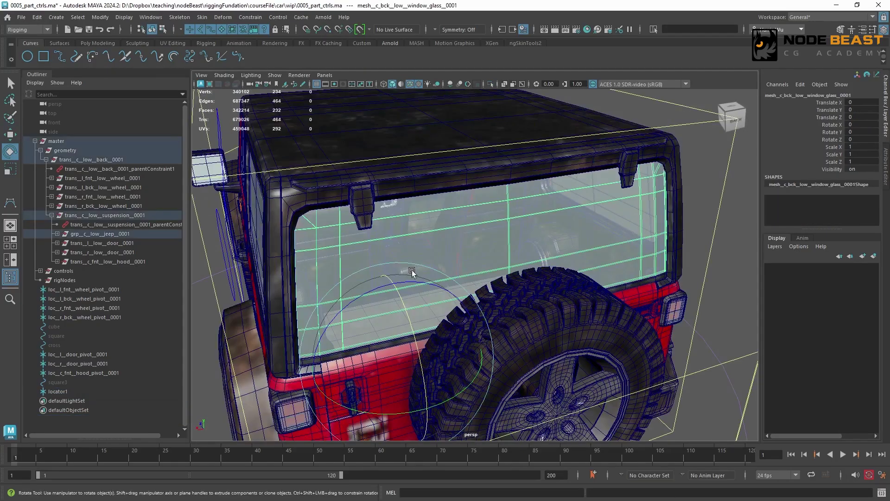
Step: Check the window frame group and rename the new locator as loc__c_bck__window_frame_pivot__0001
key(Up)
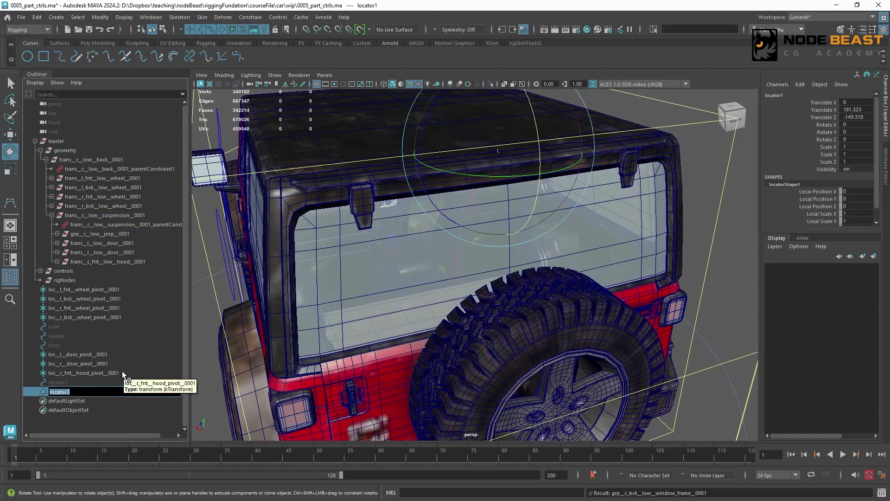
text(loc__c_bck__window_frame_pivot__0001)
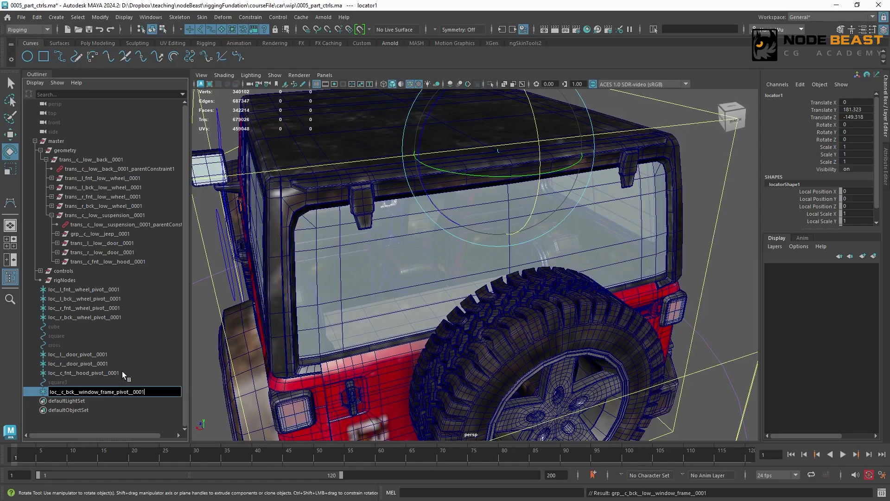
key(Return)
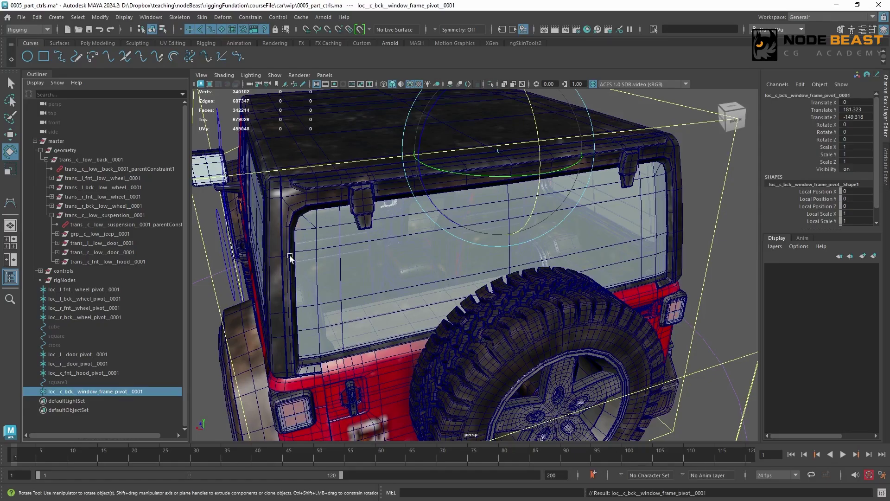
Step: Duplicate the hidden square3 curve, make the copy visible, and rename it ctrl__c_bck__window_frame__0001
click(84, 382)
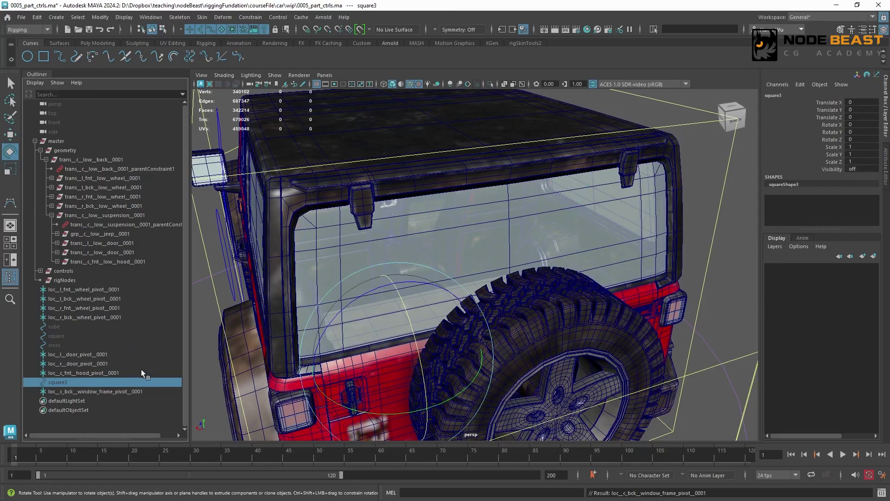
key(ctrl+d)
click(837, 169)
text(1)
key(Return)
double_click(128, 399)
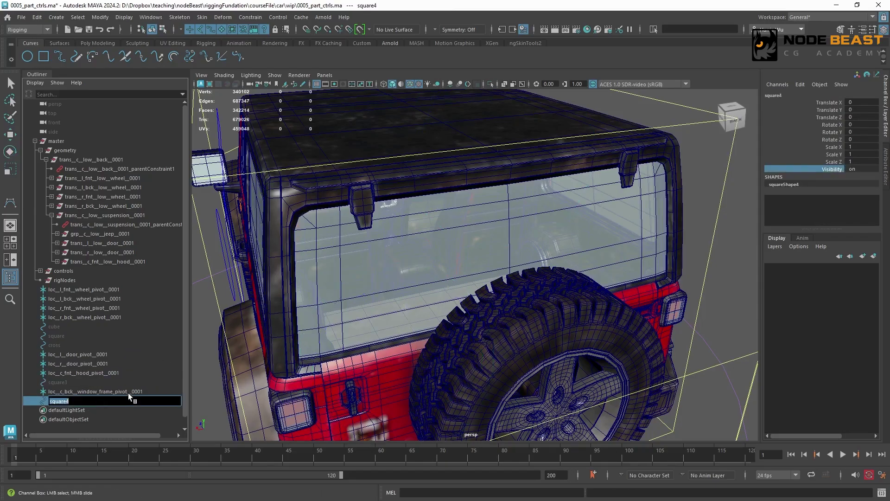
text(ctrl__c_bck__window_frame__0001)
key(Return)
Step: Group the window frame control and rename the group zero__c_bck__window_frame__0001
key(ctrl+g)
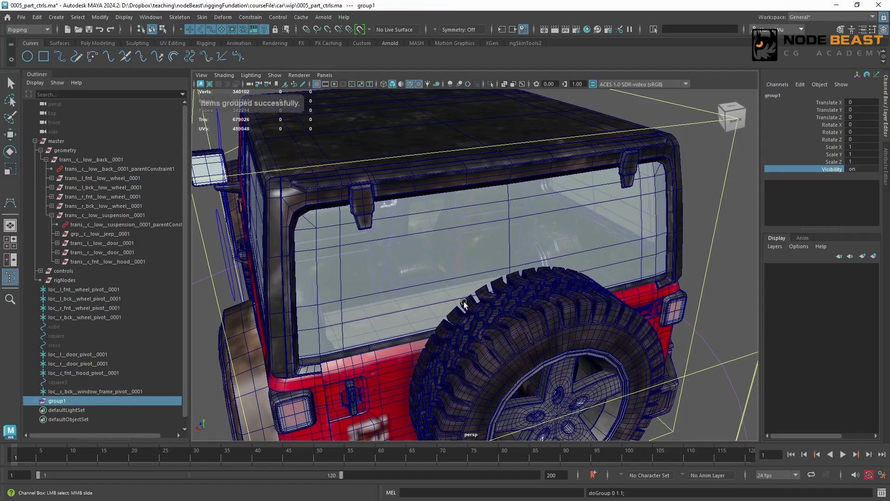
click(36, 401)
double_click(70, 410)
key(ctrl+c)
double_click(62, 402)
key(ctrl+v)
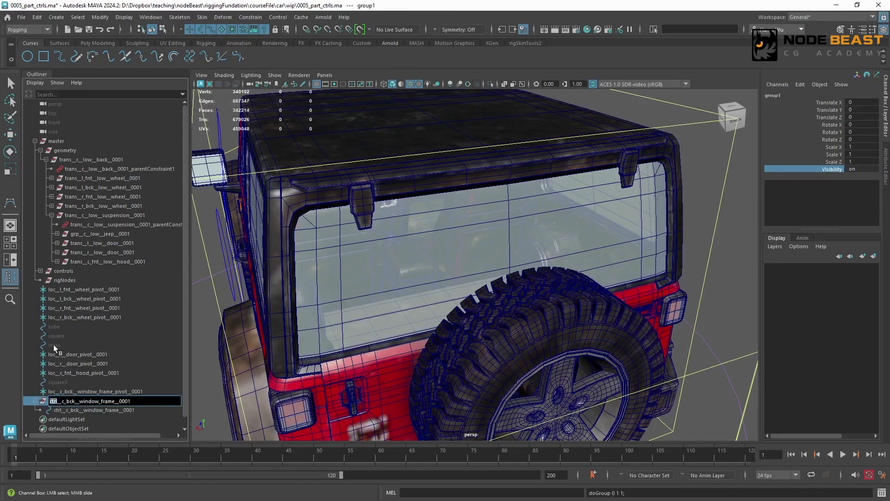
text(zero)
key(Return)
Step: Match the translation of the window frame zero group to the window frame pivot locator
ctrl+click(93, 391)
click(100, 17)
mouse_move(153, 71)
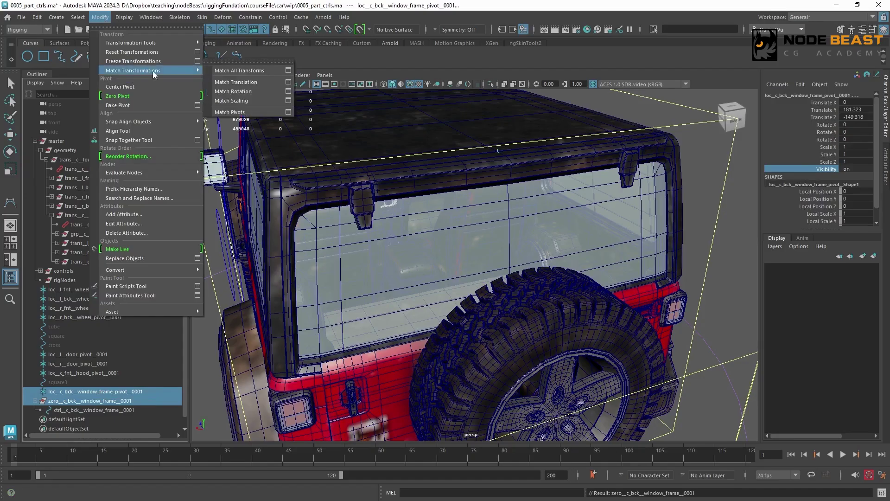
click(234, 83)
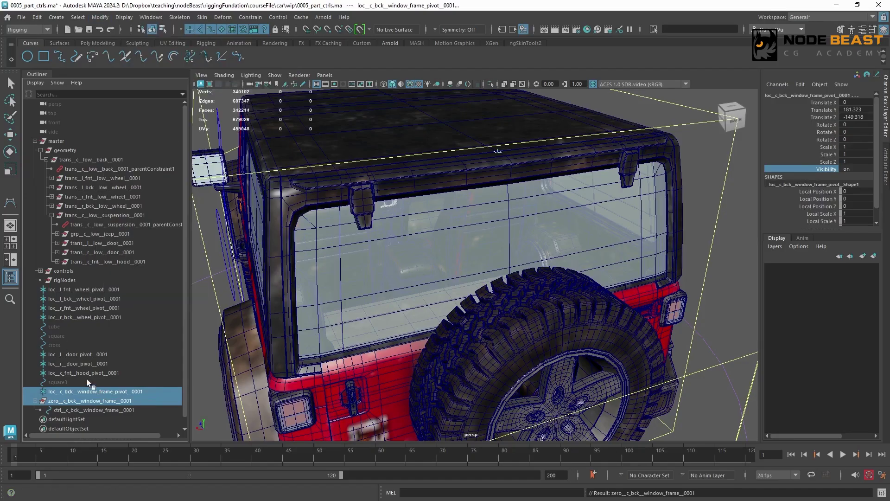
Step: Scale up all CVs of the window frame control so the square spans roughly the width of the rear window
click(109, 412)
click(163, 29)
key(e)
scroll(505, 201, down, 2)
drag(469, 128, 566, 206)
key(w)
drag(451, 177, 717, 175)
key(r)
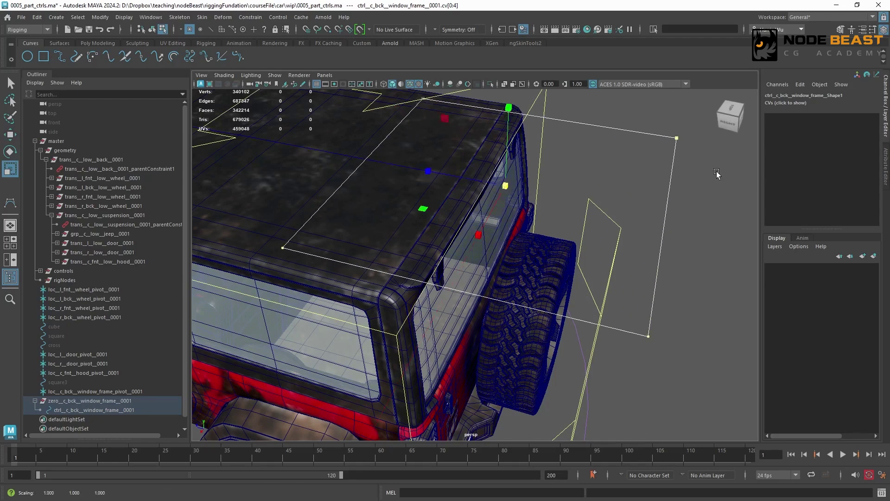
alt+drag(525, 220, 556, 159)
alt+middle_drag(556, 159, 560, 166)
alt+drag(561, 167, 588, 193)
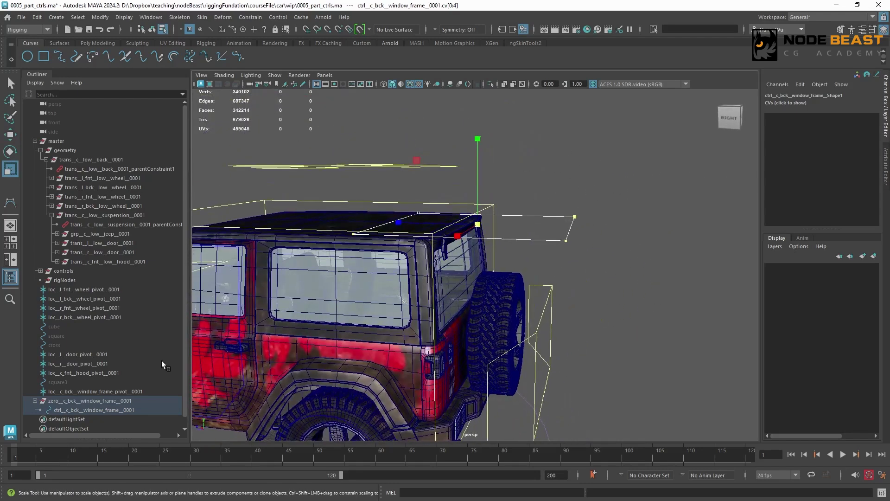
Step: Stand the window frame control upright by setting its Rotate X to -90
click(135, 410)
key(e)
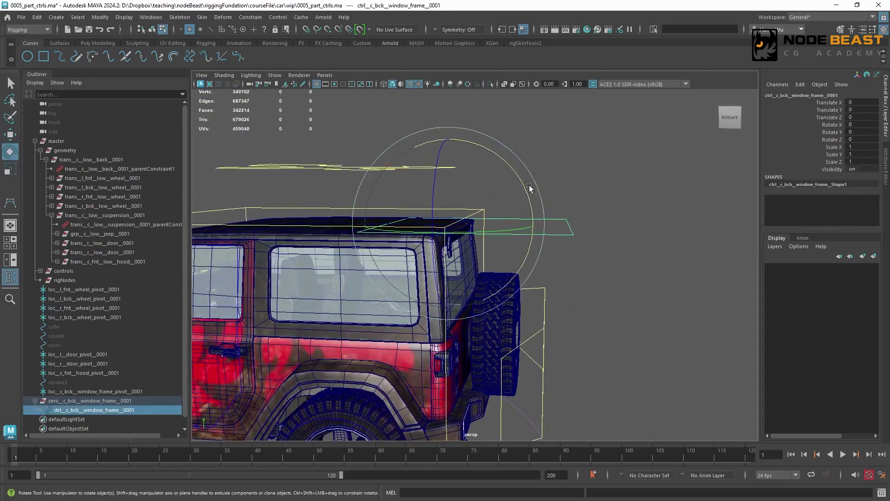
drag(522, 182, 440, 141)
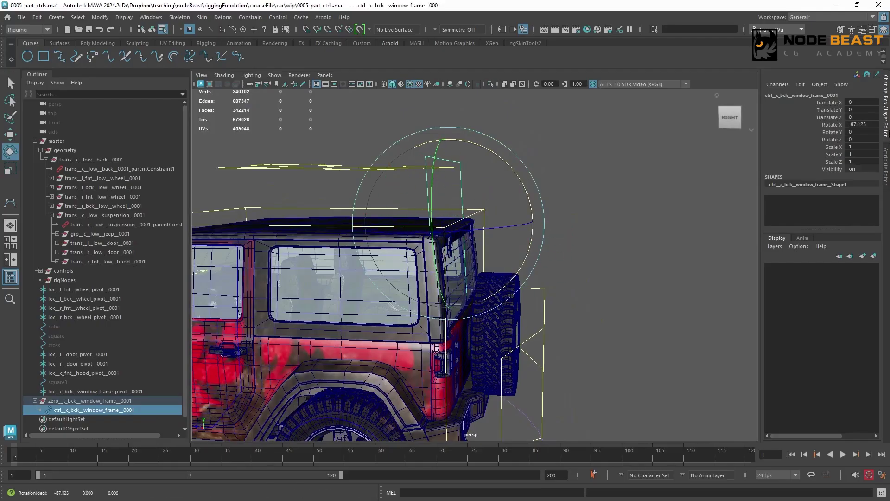
click(823, 125)
text(-90)
key(Return)
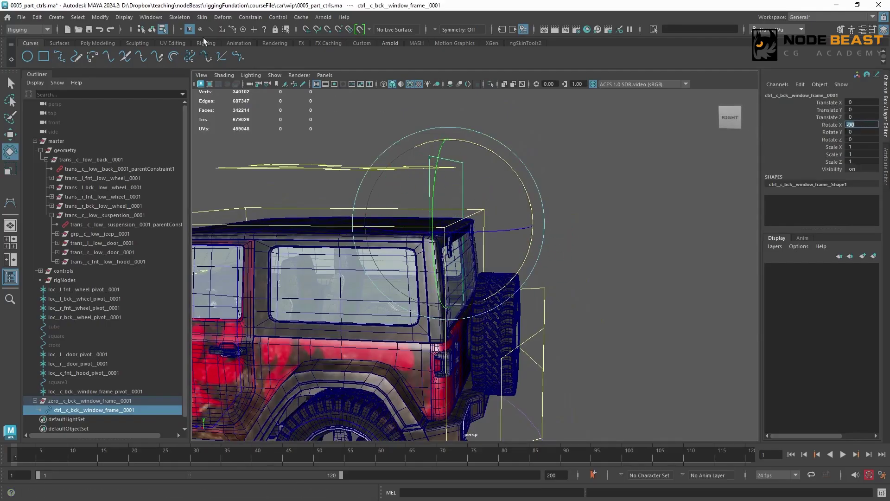
Step: Edit the window frame control's CVs, moving them down so the upright square lines up with the rear window
click(156, 30)
click(163, 29)
drag(352, 127, 604, 420)
drag(509, 254, 503, 254)
alt+drag(580, 262, 493, 260)
key(r)
key(w)
drag(493, 255, 492, 263)
alt+drag(491, 264, 515, 277)
Step: Scale the control's upper and lower CV pairs sideways to fit the rear window's width
drag(381, 207, 620, 250)
key(r)
alt+drag(445, 238, 432, 261)
drag(433, 239, 425, 240)
drag(385, 346, 638, 209)
drag(431, 284, 423, 284)
alt+drag(423, 284, 409, 256)
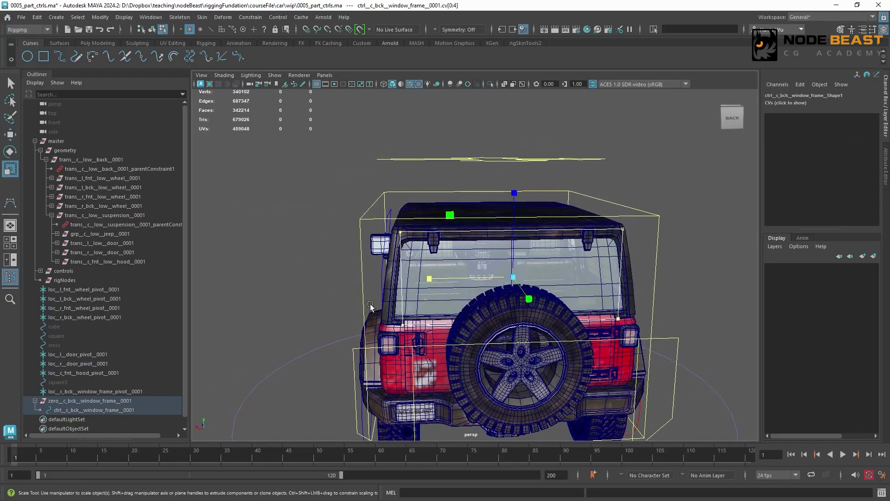
Step: Move the window frame control's lower CV pair backward to follow the rear window's slope and scale it to the window's width
drag(646, 342, 416, 324)
alt+drag(519, 333, 606, 302)
key(w)
drag(469, 205, 537, 230)
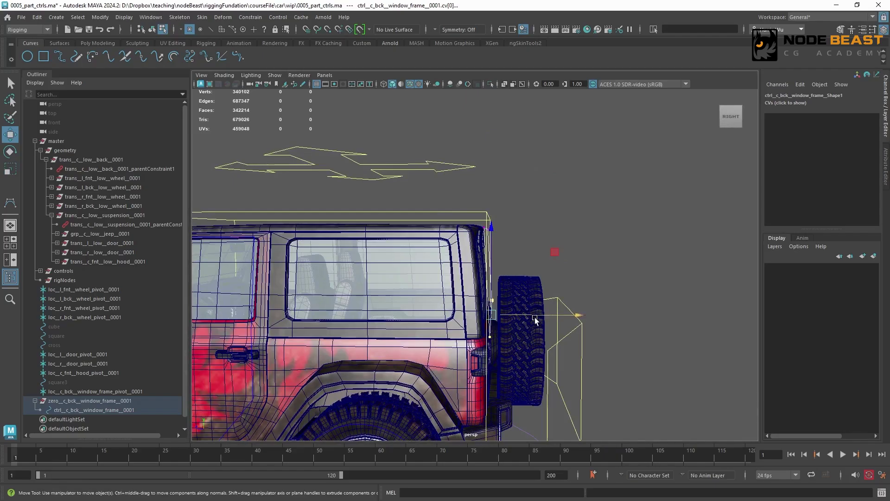
alt+drag(508, 288, 521, 268)
key(r)
key(F8)
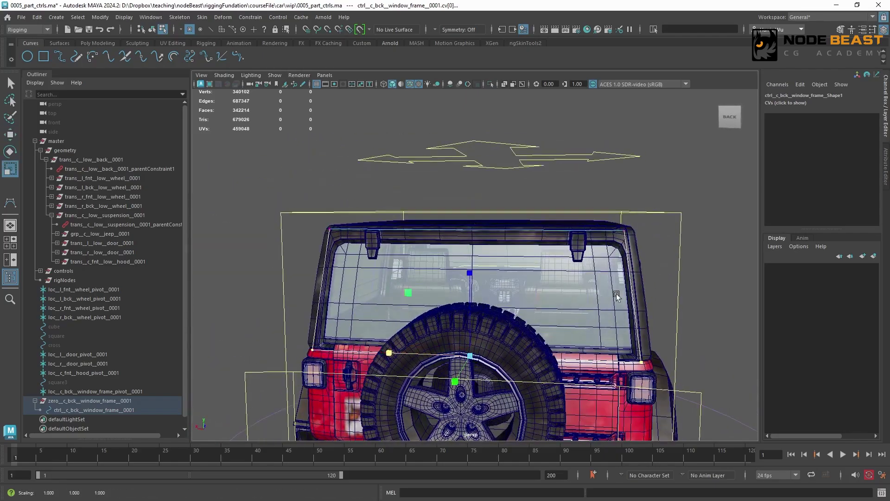
Step: Freeze the transformations of the window frame control so its upright orientation becomes the zero pose
alt+drag(616, 293, 659, 212)
click(125, 17)
mouse_move(101, 18)
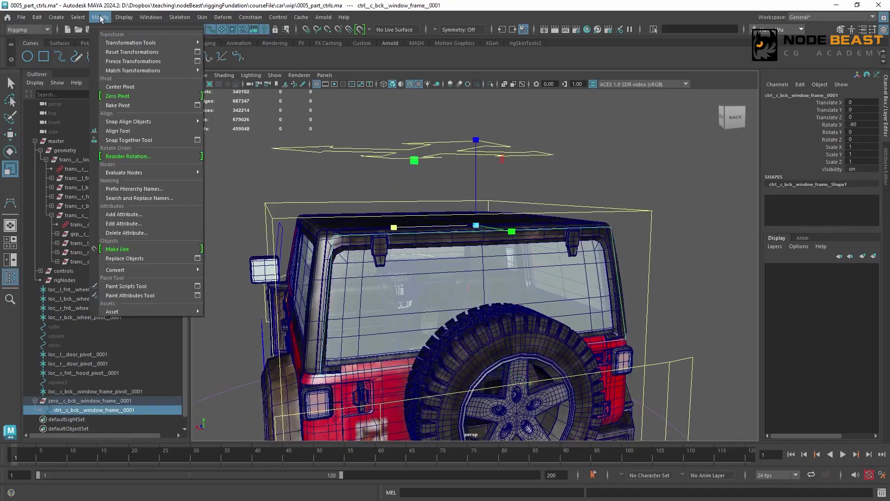
click(127, 63)
Step: Enable drawing overrides on the window frame control's shape and set its override colour
alt+drag(466, 275, 517, 274)
key(ctrl+a)
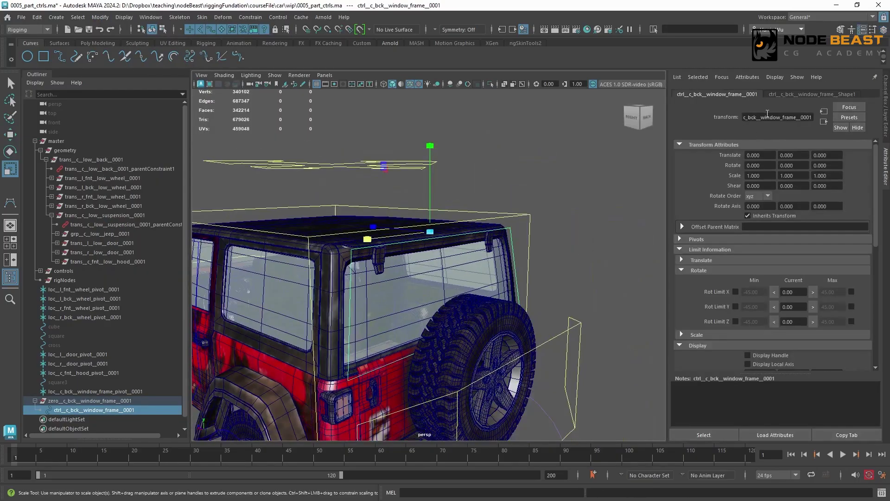
click(790, 94)
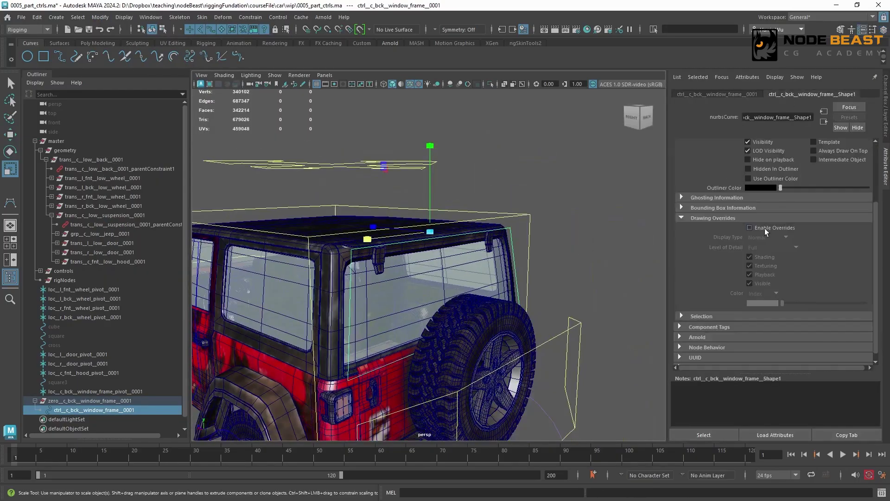
click(750, 227)
drag(806, 305, 828, 307)
click(591, 253)
Step: Parent the window frame control's zero group under the suspension control
scroll(459, 232, down, 3)
alt+right_drag(459, 232, 427, 205)
alt+drag(478, 185, 529, 214)
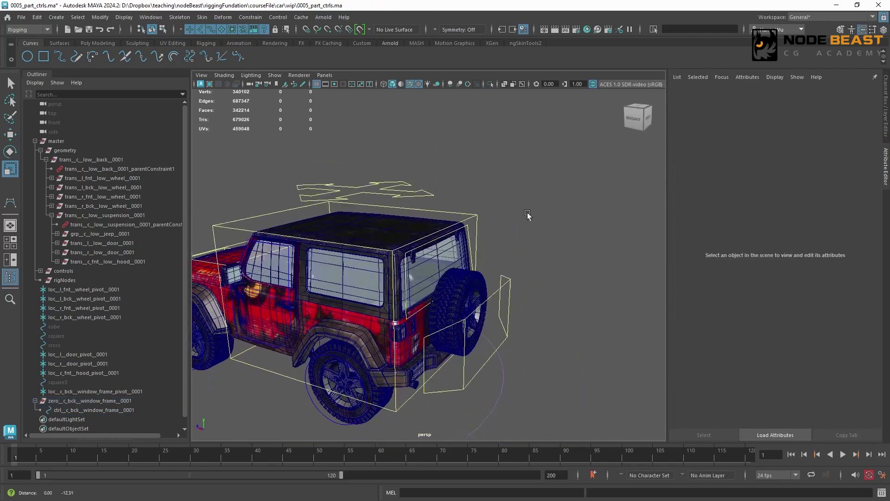
alt+drag(445, 209, 388, 229)
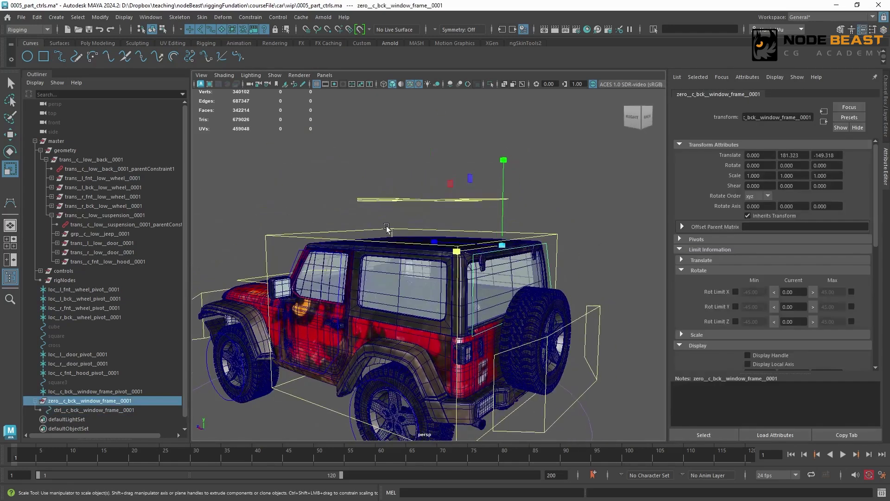
alt+right_drag(388, 229, 432, 187)
click(396, 181)
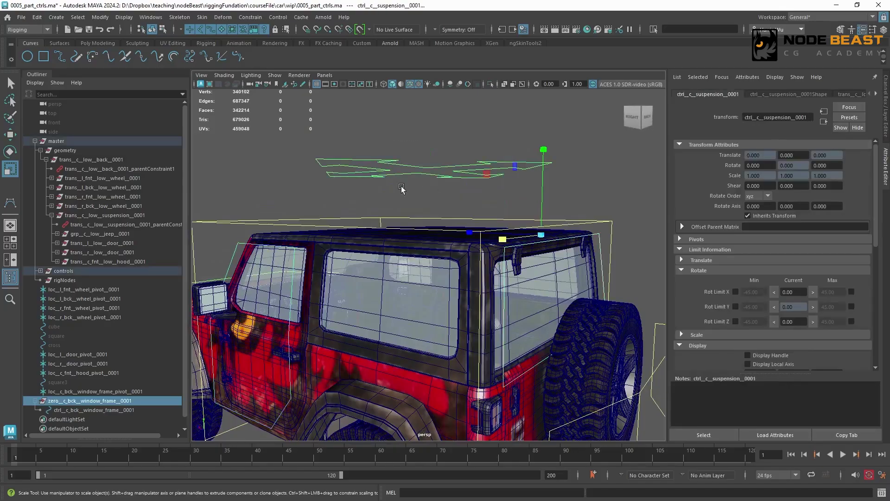
key(p)
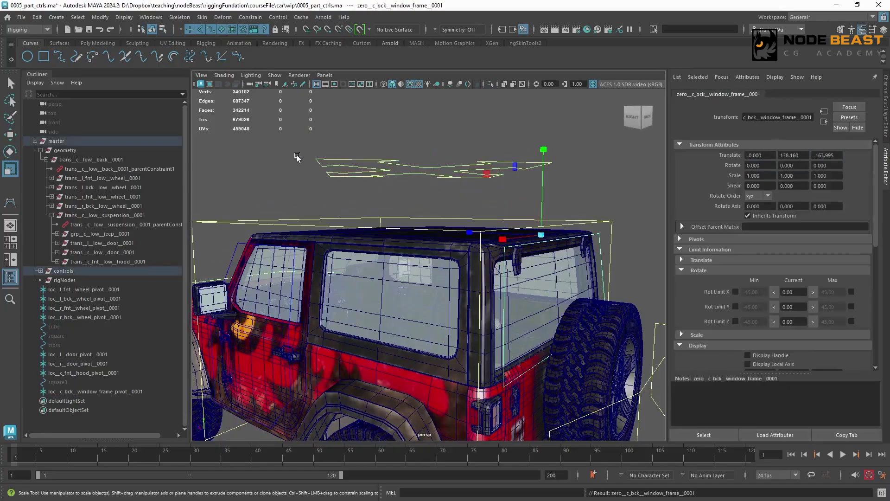
Step: Create an empty group and name it trans__c_bck__low__window_frame__0001
click(295, 154)
key(ctrl+g)
double_click(87, 401)
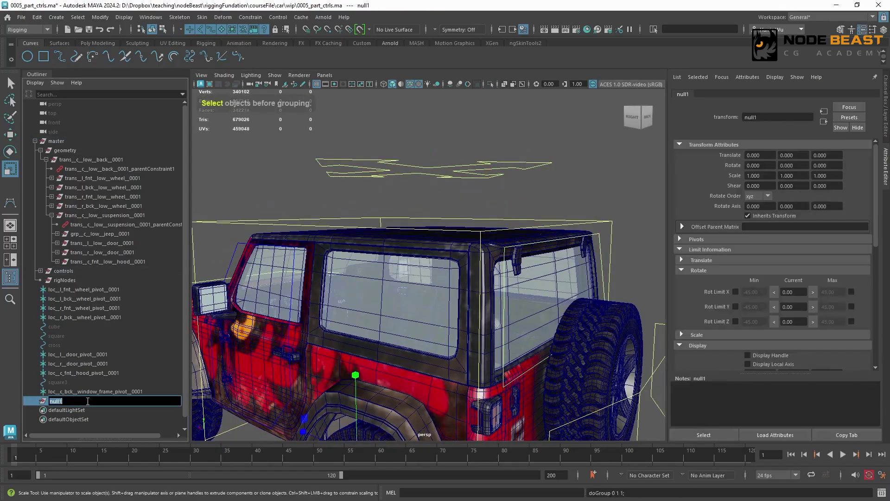
text(trans__c_bck__window_frame__000)
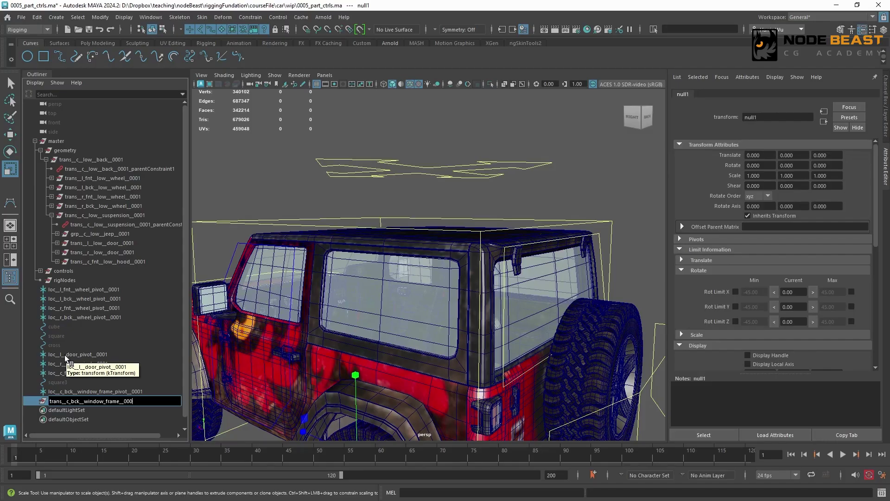
text(1)
key(Return)
key(Left)
key(Left)
key(Left)
key(Left)
key(Left)
key(Left)
key(Left)
key(Left)
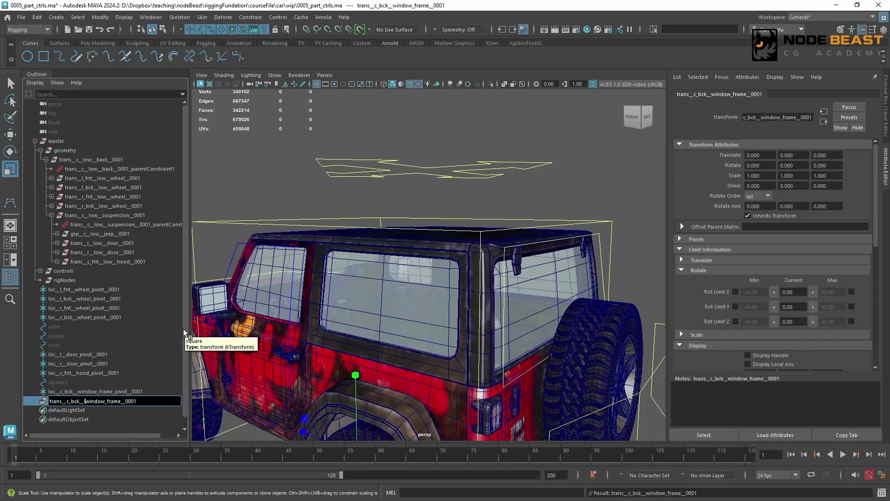
text(low__)
key(Return)
Step: Parent-constrain trans__c_bck__low__window_frame__0001 to the window frame control
click(618, 209)
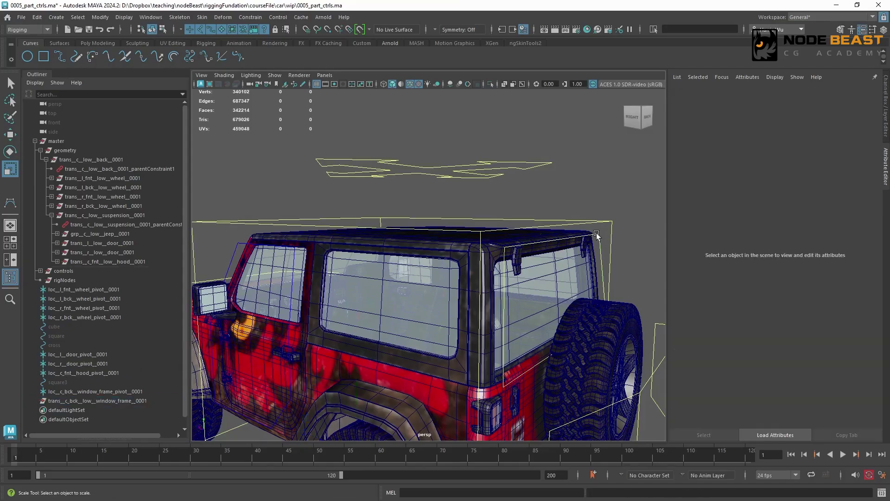
click(597, 236)
alt+drag(603, 211, 566, 211)
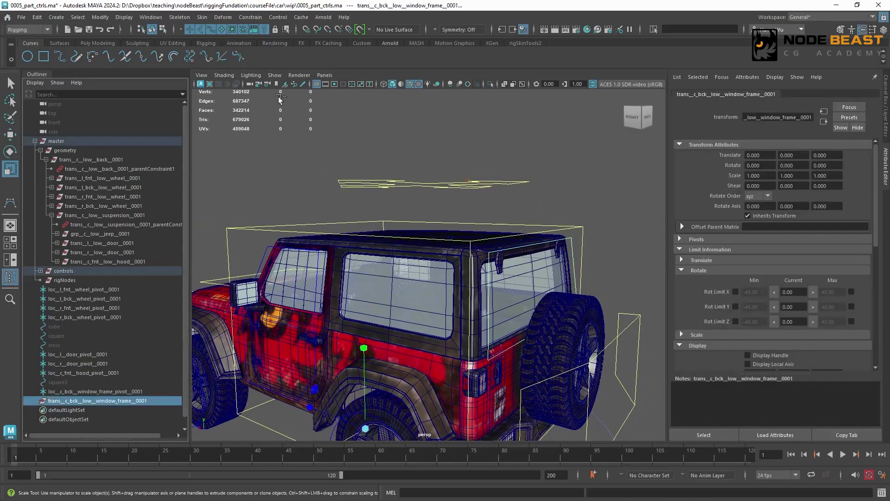
click(251, 17)
click(271, 42)
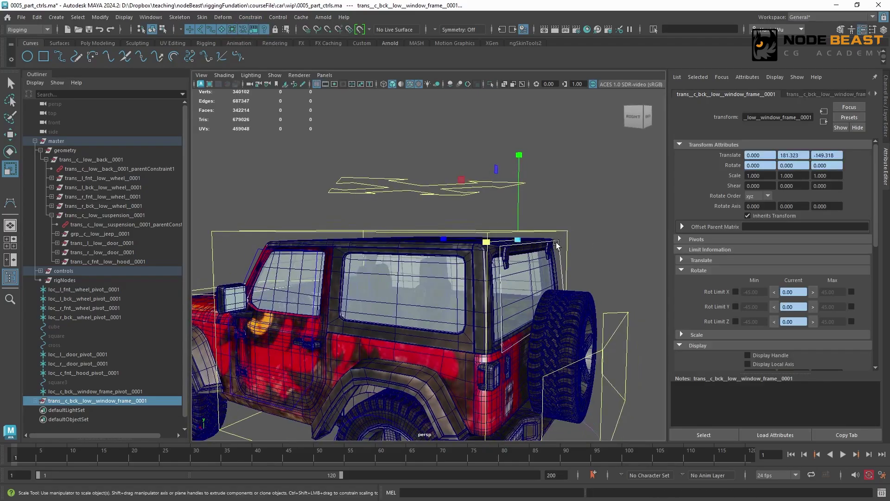
Step: Try rotating the window frame control about 72 degrees in X and undo the rotation
click(556, 243)
alt+drag(574, 234, 578, 227)
key(ctrl+a)
key(e)
drag(661, 205, 572, 150)
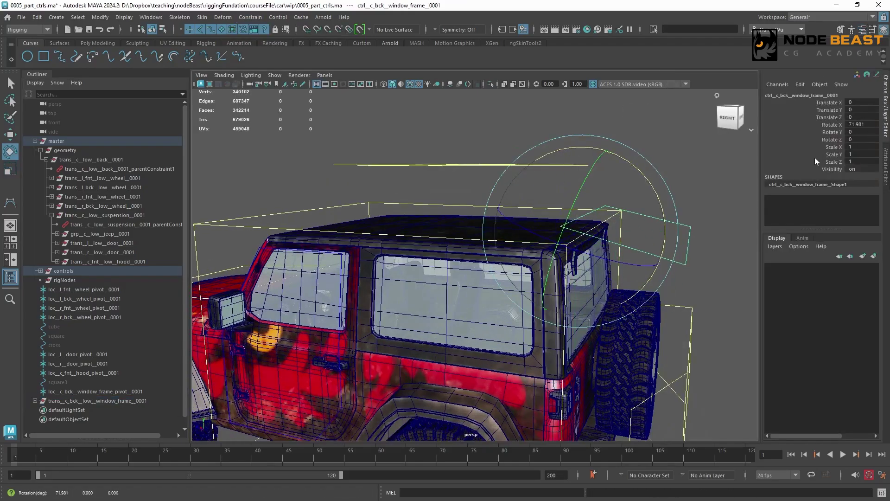
key(ctrl+z)
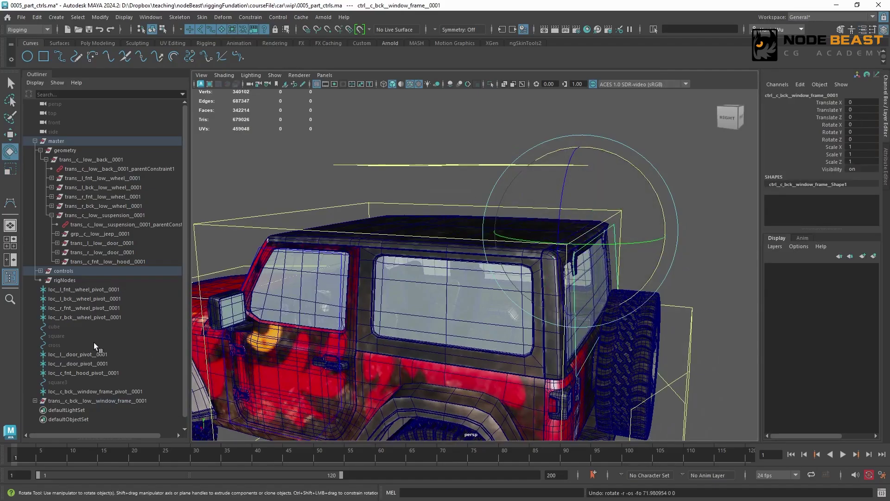
Step: Parent trans__c_bck__low__window_frame__0001 under the trans__c__low__suspension__0001 group
click(97, 401)
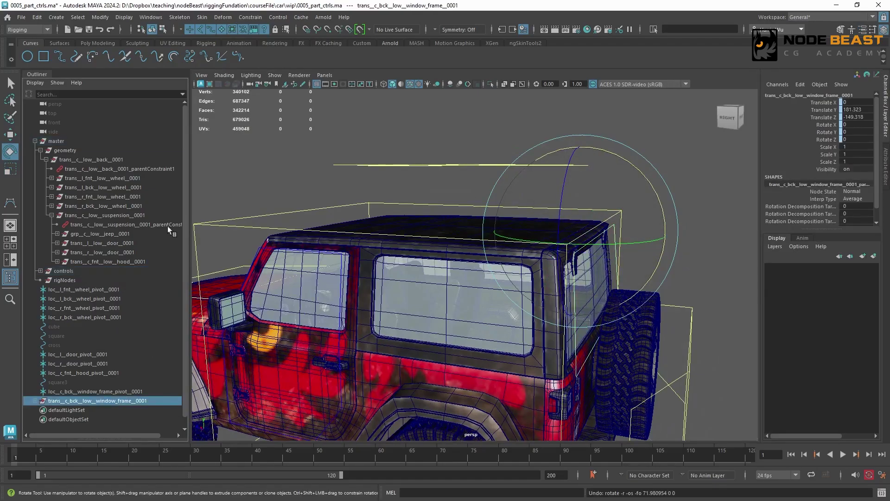
ctrl+click(111, 216)
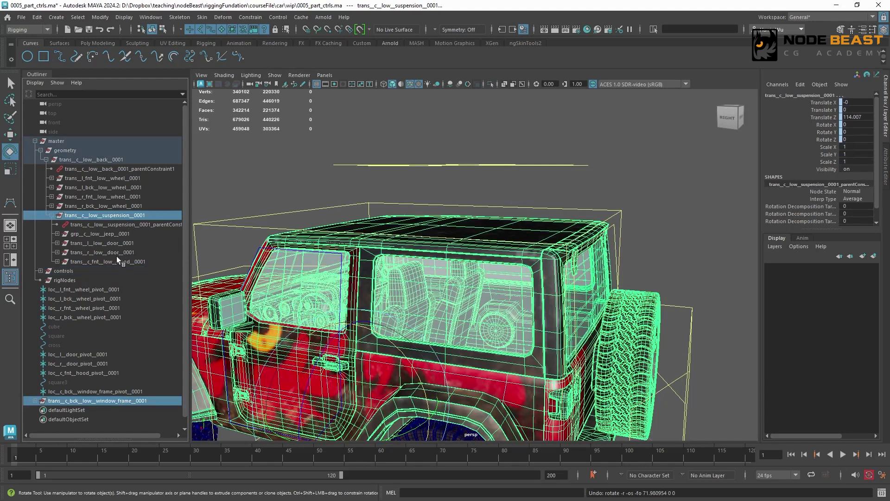
key(p)
click(689, 213)
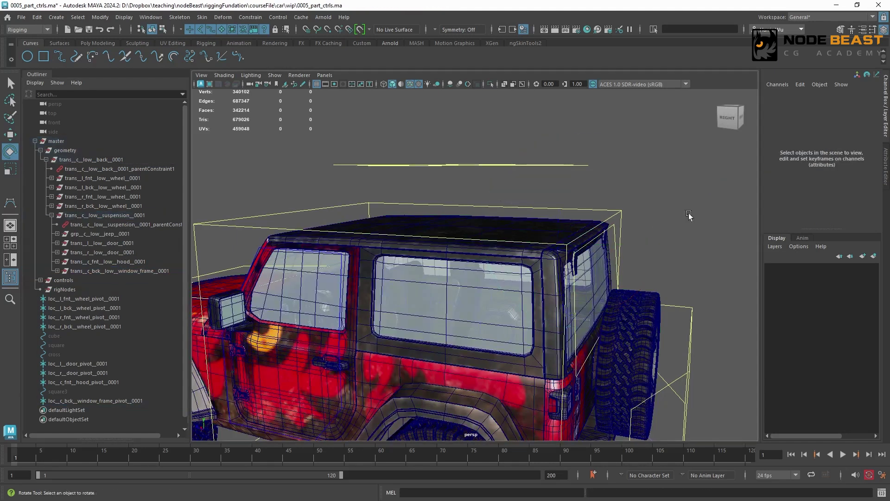
Step: Parent the rear window frame's geometry group under trans__c_bck__low__window_frame__0001
click(617, 282)
key(Up)
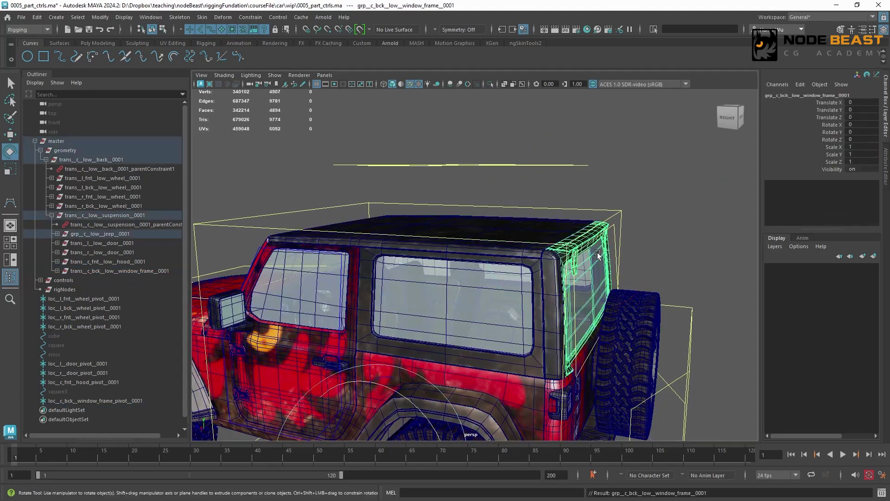
click(123, 272)
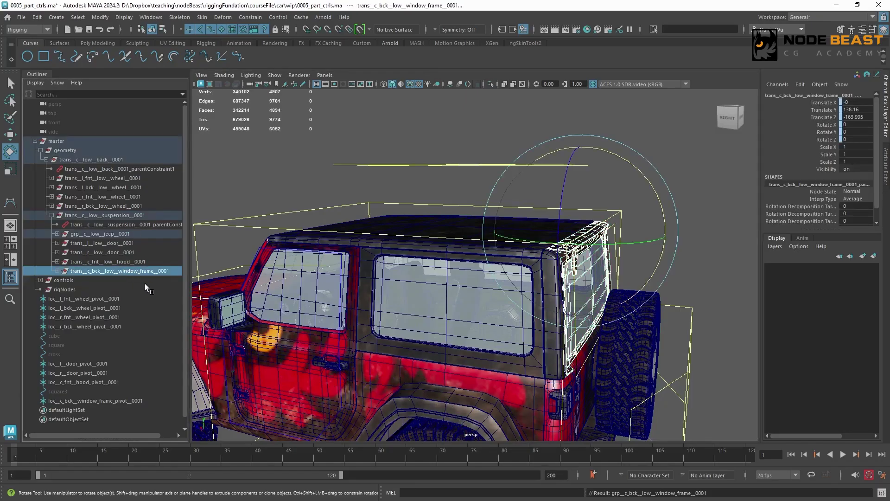
Step: Swing the rear window frame open by rotating its control about 86 degrees in X, and undo the rotation
click(614, 233)
drag(665, 222, 461, 145)
key(ctrl+z)
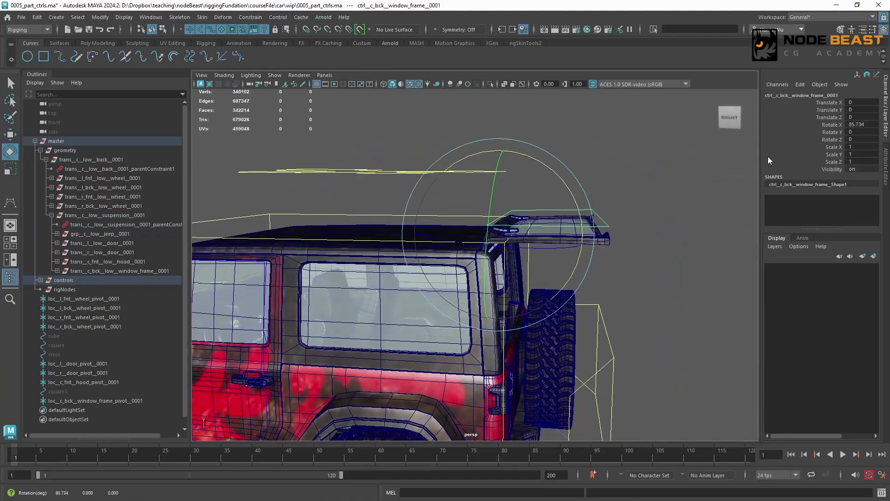
key(ctrl+z)
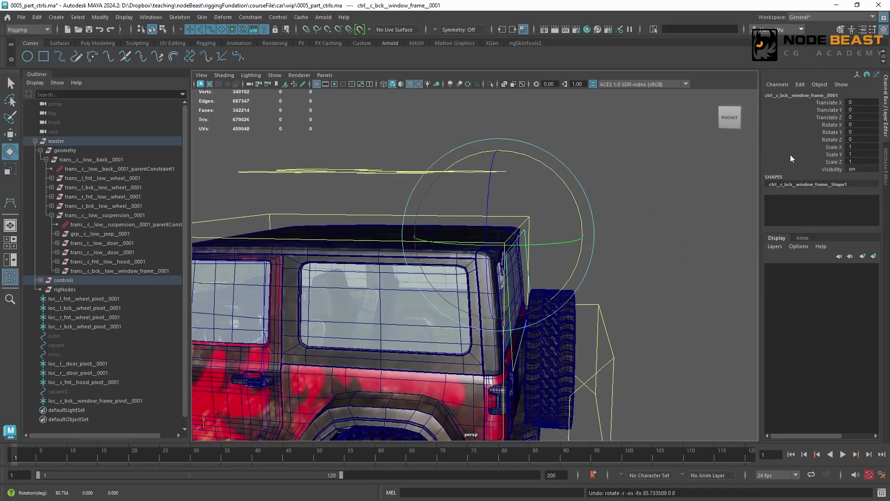
Step: Limit the window frame control's X rotation to a minimum of 0 and a maximum of 85 degrees, and test the swing
key(ctrl+a)
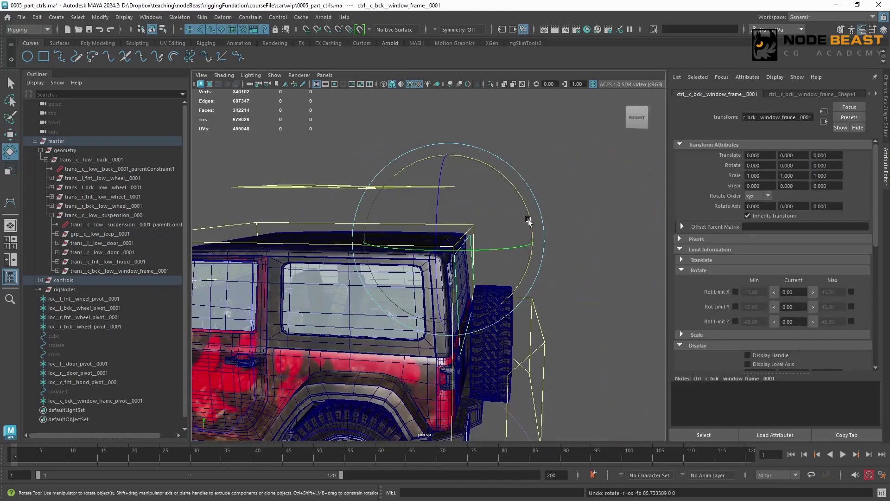
drag(529, 221, 503, 174)
key(ctrl+z)
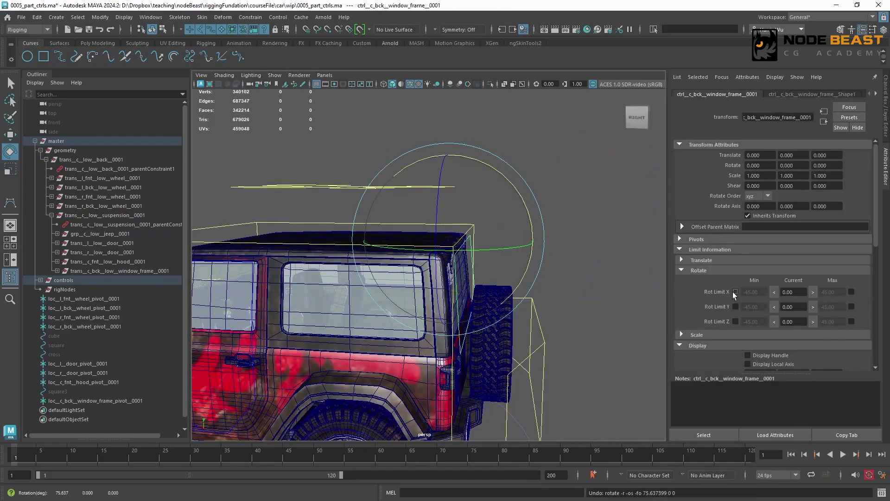
click(735, 292)
text(8)
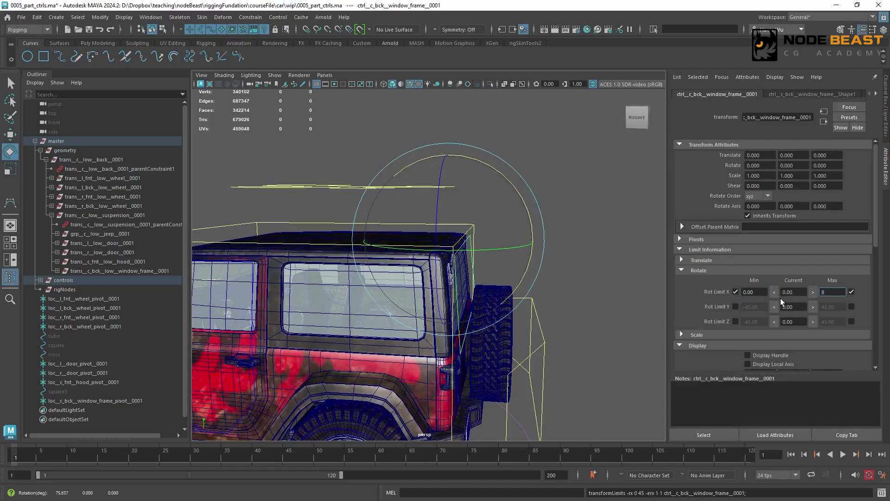
text(5)
key(Return)
drag(527, 205, 491, 153)
key(ctrl+z)
Step: Lock and hide the window frame control's unused transform and visibility channels
key(ctrl+a)
drag(833, 102, 834, 170)
right_click(835, 170)
click(818, 411)
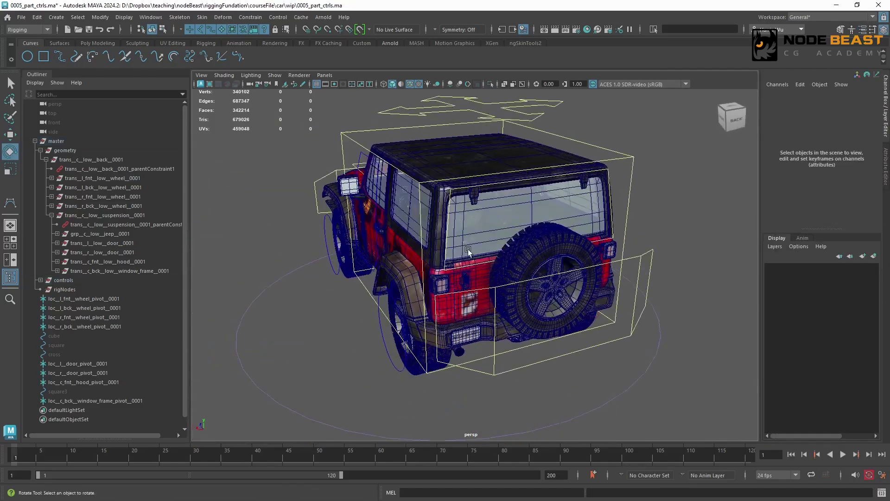
Step: Isolate the rear door's hinge mesh and bring the end of the upper hinge into close view
alt+right_drag(469, 249, 483, 264)
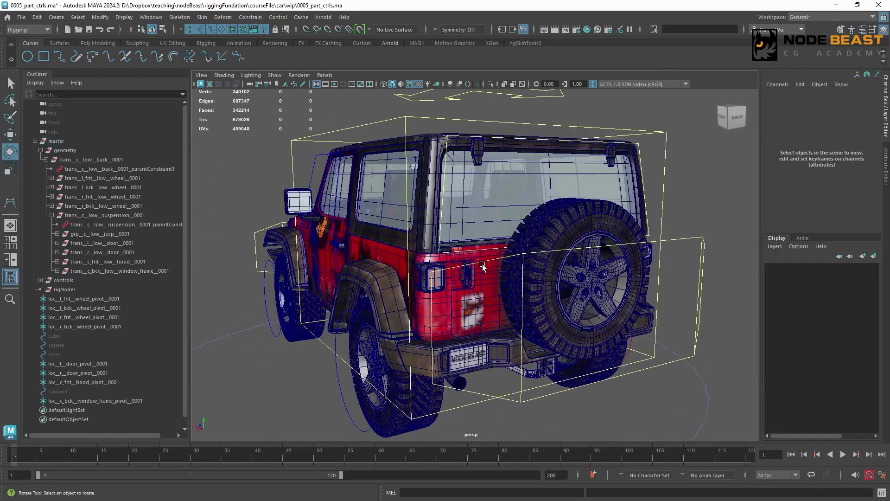
alt+drag(406, 259, 320, 248)
alt+right_drag(477, 227, 571, 324)
click(573, 328)
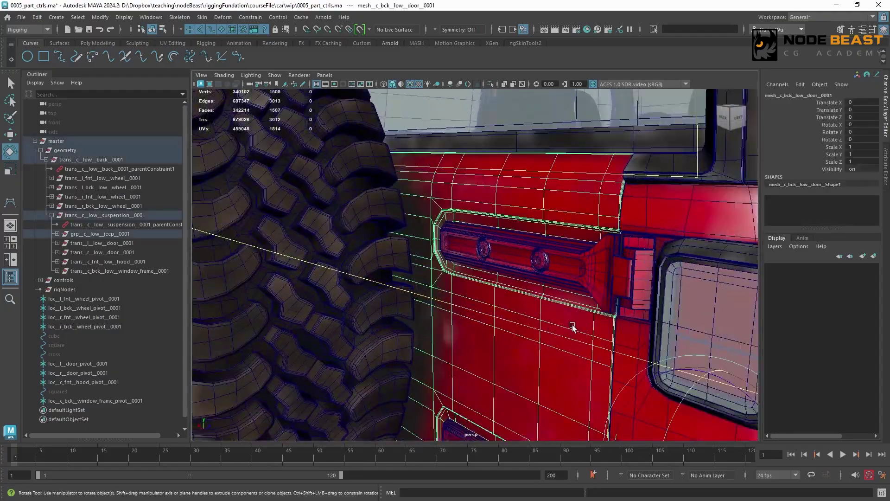
alt+middle_drag(572, 328, 552, 251)
alt+right_drag(552, 250, 624, 285)
alt+middle_drag(624, 285, 584, 246)
click(587, 245)
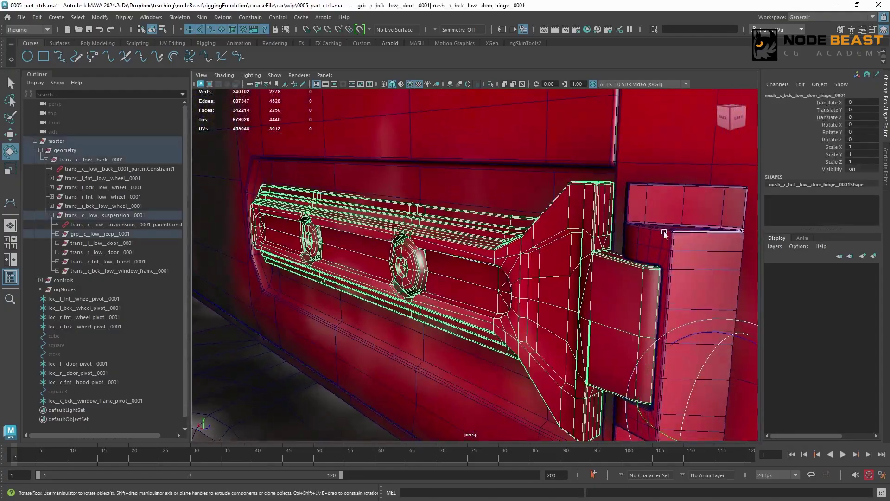
alt+right_drag(665, 232, 601, 209)
alt+drag(601, 208, 594, 240)
alt+middle_drag(594, 240, 547, 189)
key(f)
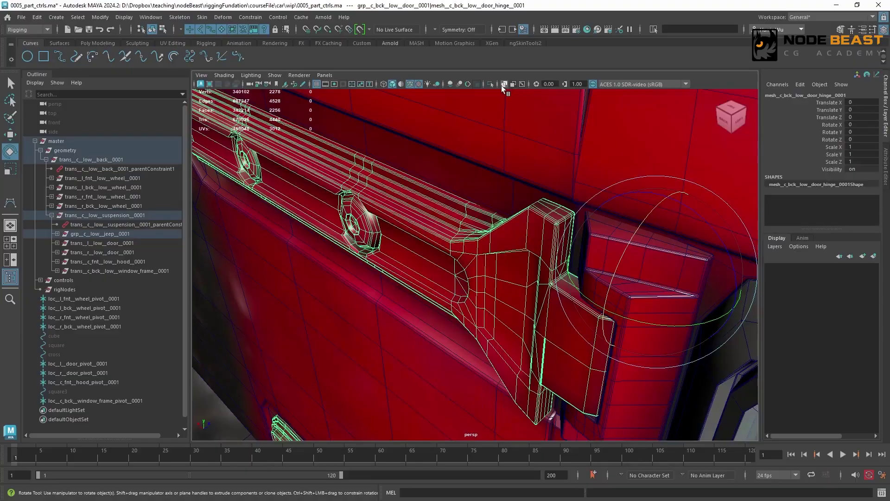
click(491, 84)
alt+middle_drag(613, 320, 528, 258)
alt+right_drag(411, 223, 449, 250)
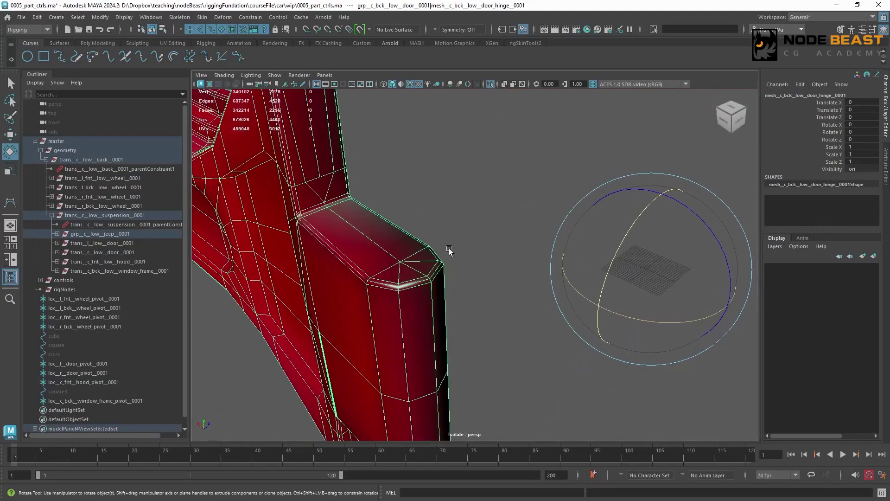
Step: Create a locator and snap it to a vertex at the outer end of the rear door's upper hinge
click(56, 17)
click(95, 128)
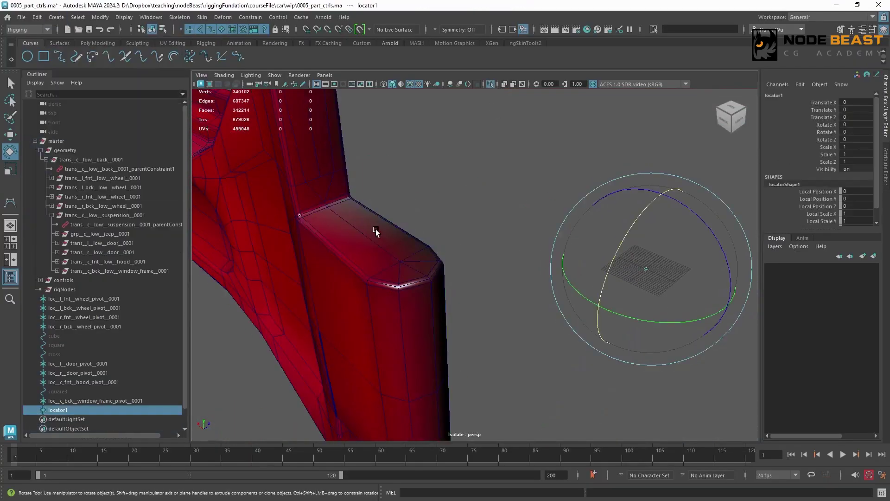
key(w)
key(v)
middle_drag(419, 265, 403, 249)
alt+drag(403, 247, 465, 179)
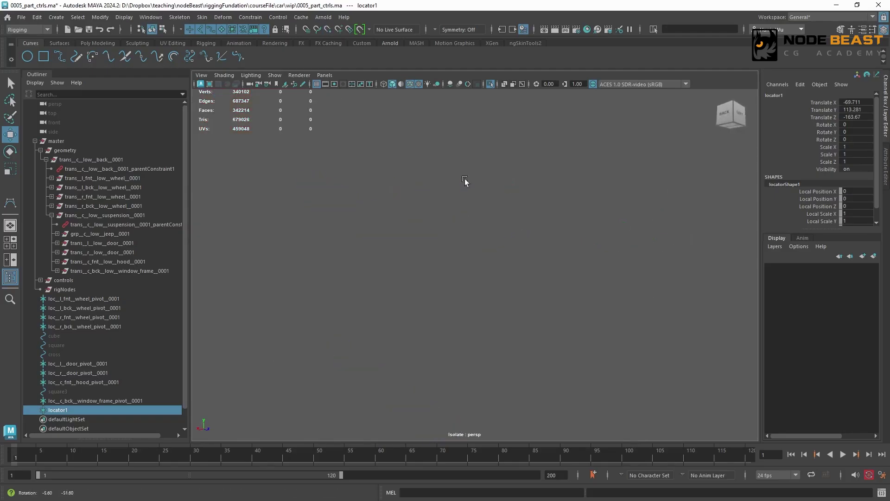
Step: Duplicate the hinge locator and snap the copy to a vertex at the outer end of the lower hinge
alt+middle_drag(465, 179, 467, 293)
alt+right_drag(468, 292, 500, 202)
alt+middle_drag(501, 202, 367, 191)
alt+right_drag(366, 190, 493, 205)
alt+drag(493, 204, 480, 190)
key(ctrl+d)
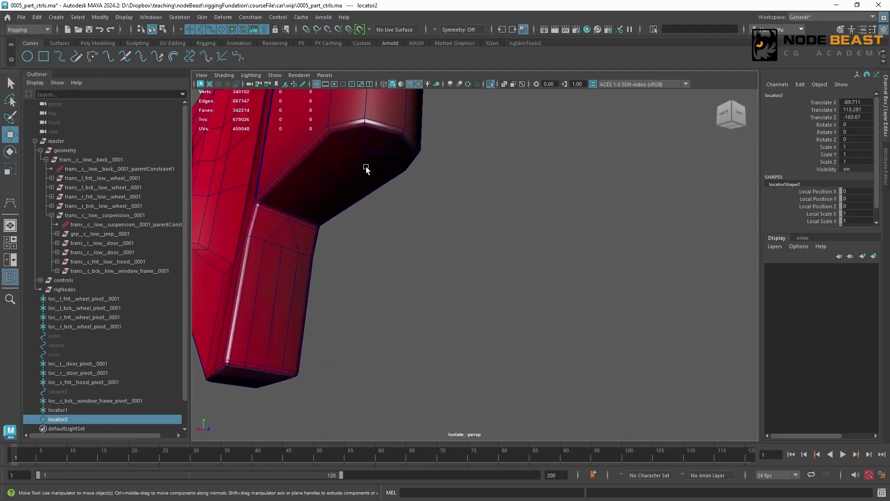
middle_drag(367, 155, 370, 153)
Step: Duplicate a third locator, centre it between the two hinge locators with a point constraint, and delete the constraint
key(ctrl+d)
drag(67, 410, 68, 428)
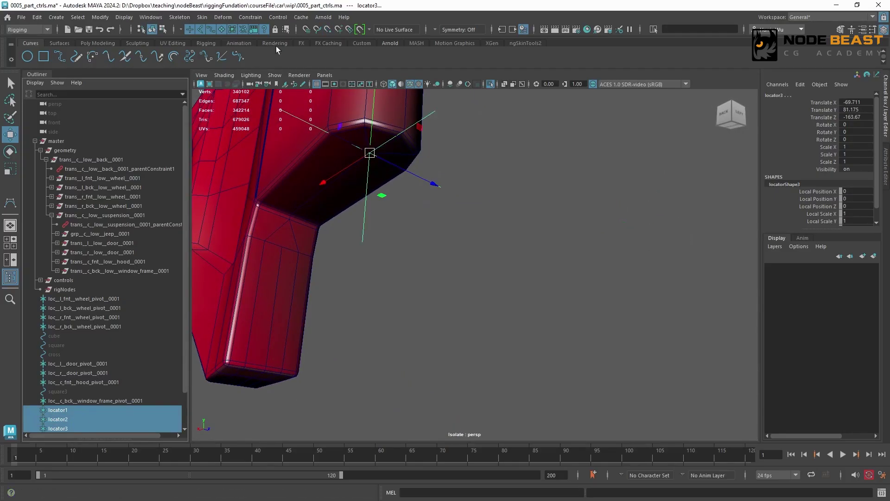
click(255, 17)
click(275, 43)
key(f)
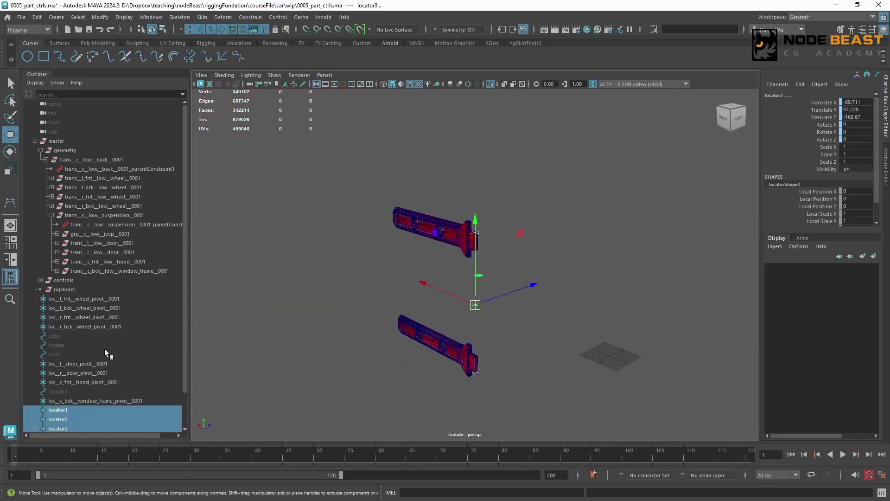
scroll(179, 394, down, 2)
click(34, 392)
click(75, 402)
key(Delete)
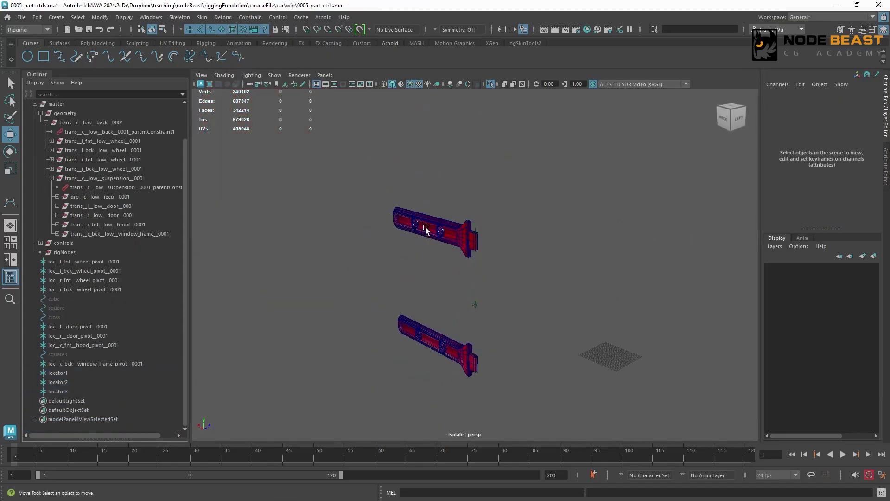
Step: Rename the centred locator loc__c_bck__door_pivot__0001 and delete the two helper locators, locator1 and locator2
click(101, 402)
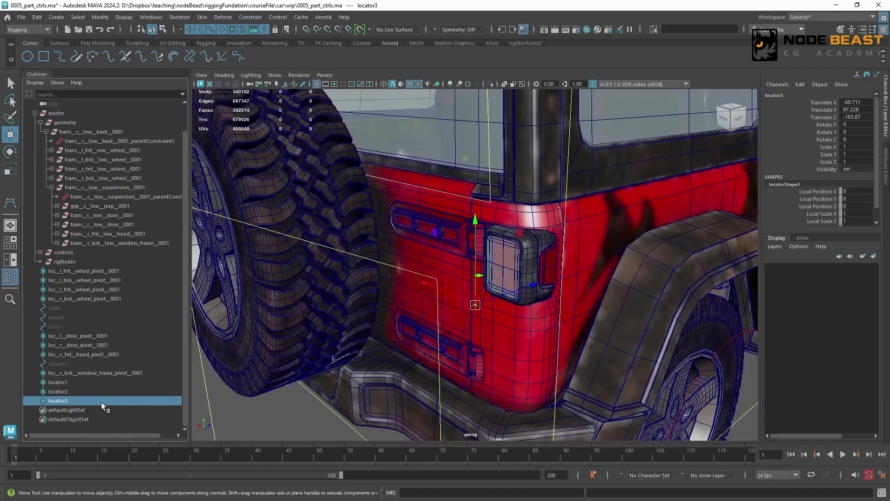
double_click(102, 403)
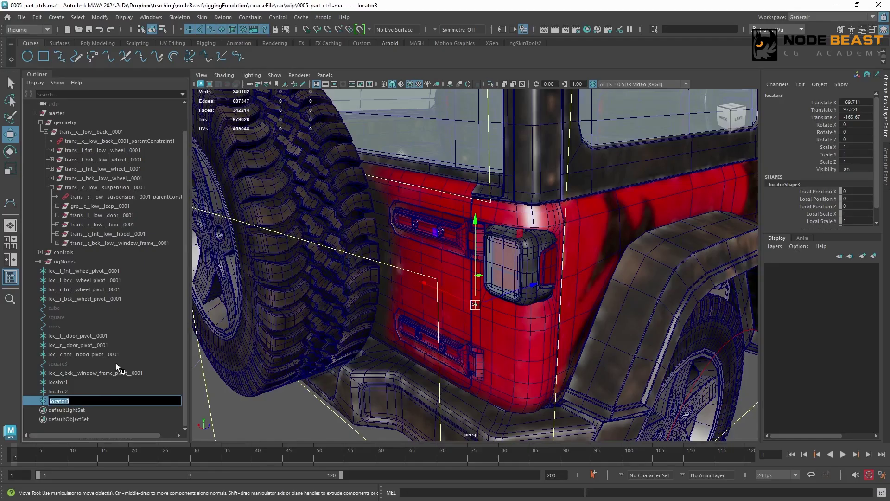
text(loc__c_b)
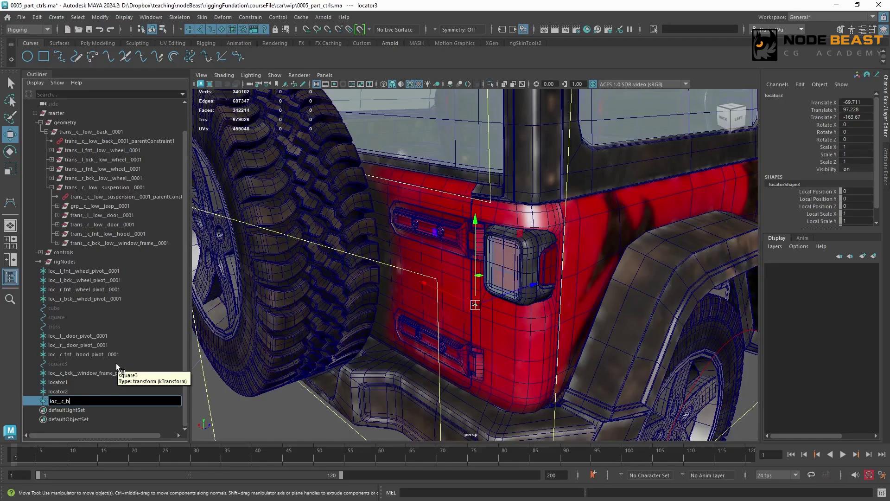
text(ck__door_pivot__0001)
key(Return)
drag(107, 391, 107, 381)
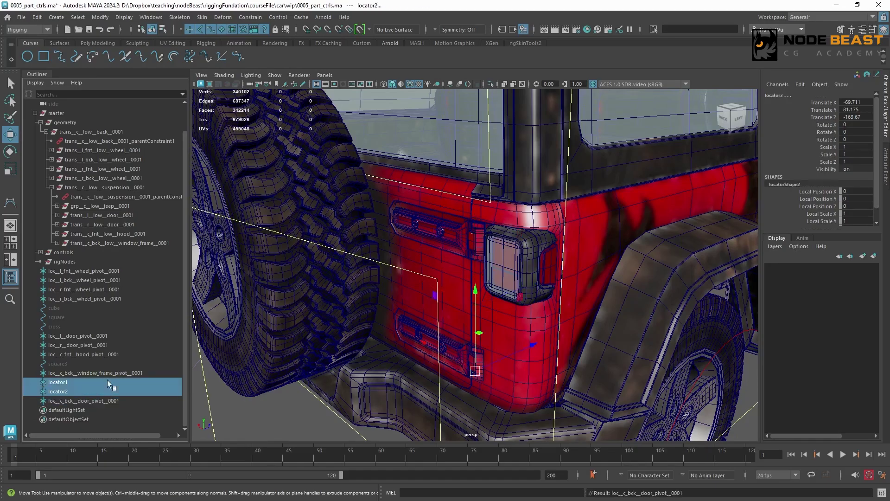
key(Delete)
click(93, 401)
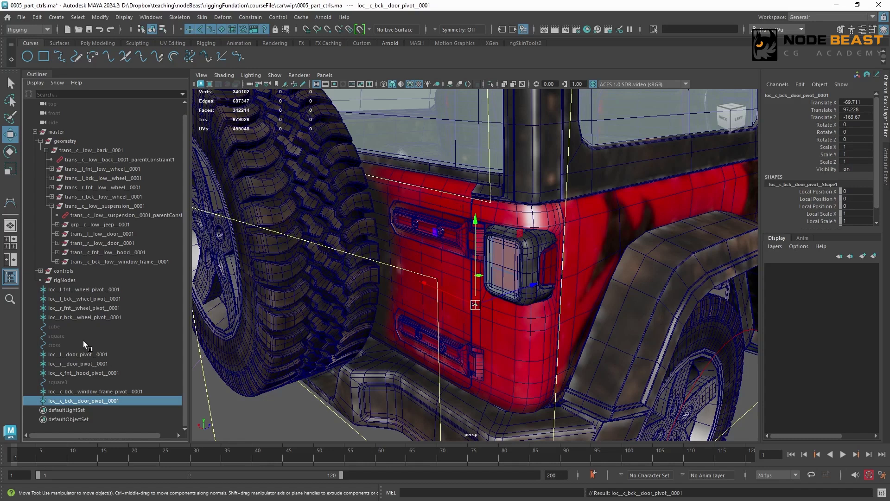
Step: Duplicate the hidden curve square3, make the copy visible, and rename it ctrl__c_bck__door__0001
click(99, 383)
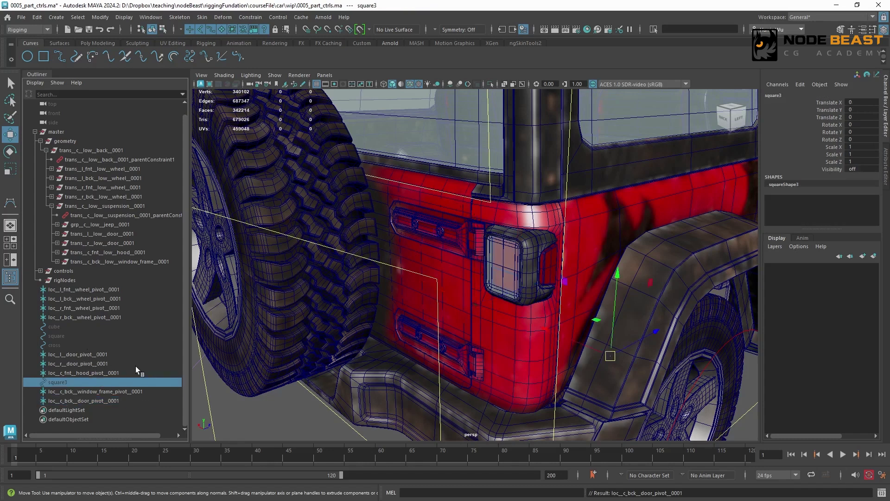
key(ctrl+d)
double_click(113, 409)
text(c)
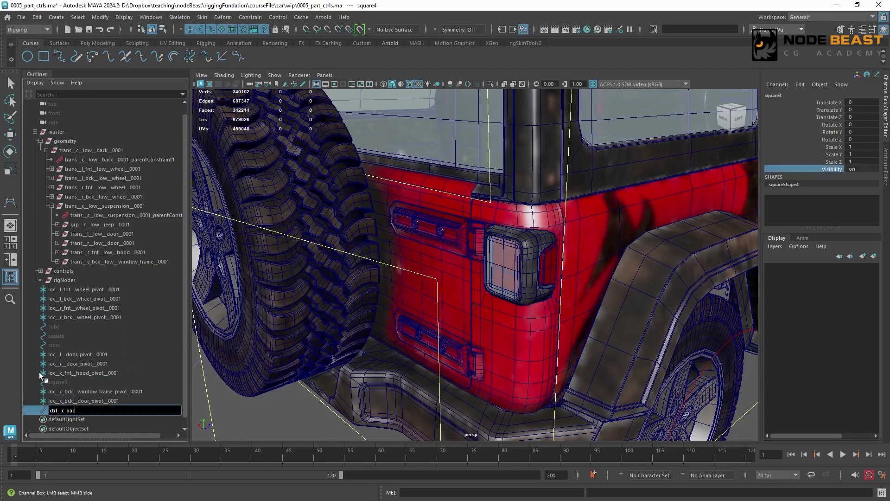
text(trl_c_bck_door_0001)
key(Return)
Step: Group the rear door control and name the group zero__c_bck__door__0001
key(ctrl+g)
double_click(80, 418)
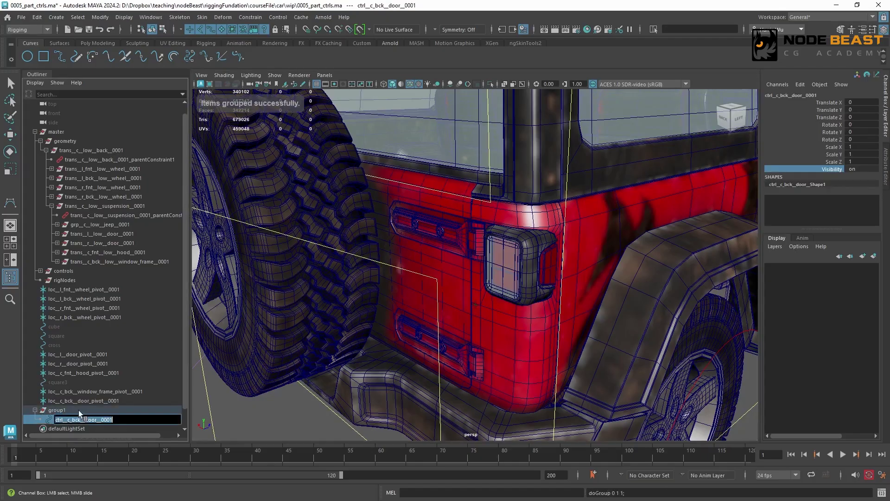
double_click(77, 410)
text(ctrl__c_bck__door__0001)
drag(58, 411, 49, 411)
text(zero)
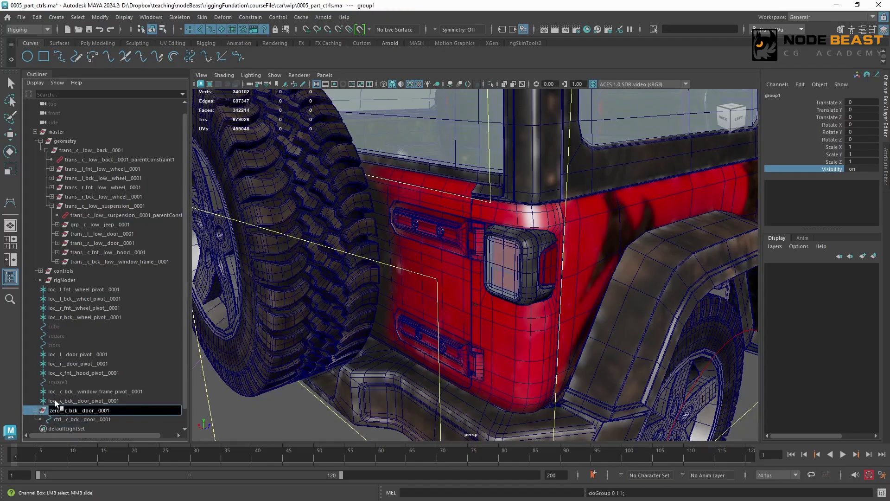
key(Return)
Step: Match all transforms of zero__c_bck__door__0001 to the rear door pivot locator
ctrl+click(55, 400)
click(100, 17)
mouse_move(199, 71)
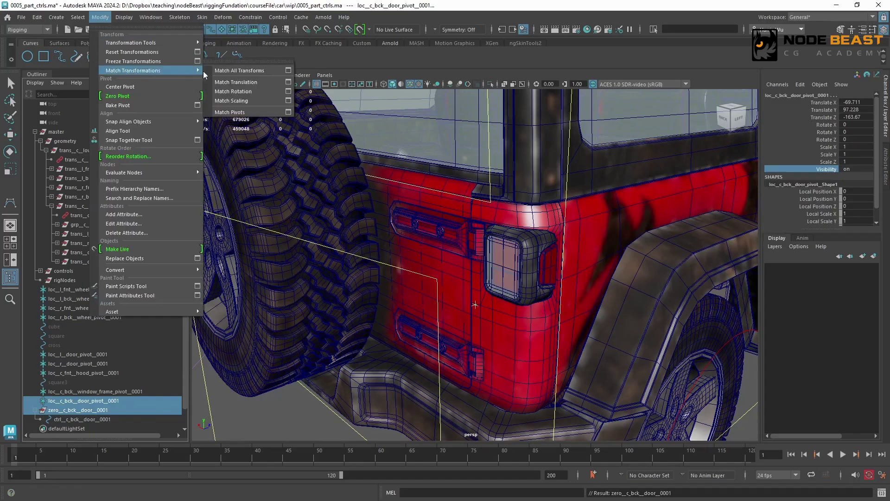
click(232, 70)
Step: Rotate the rear door control upright by setting its Rotate X to -90
key(Down)
alt+drag(294, 288, 424, 185)
key(e)
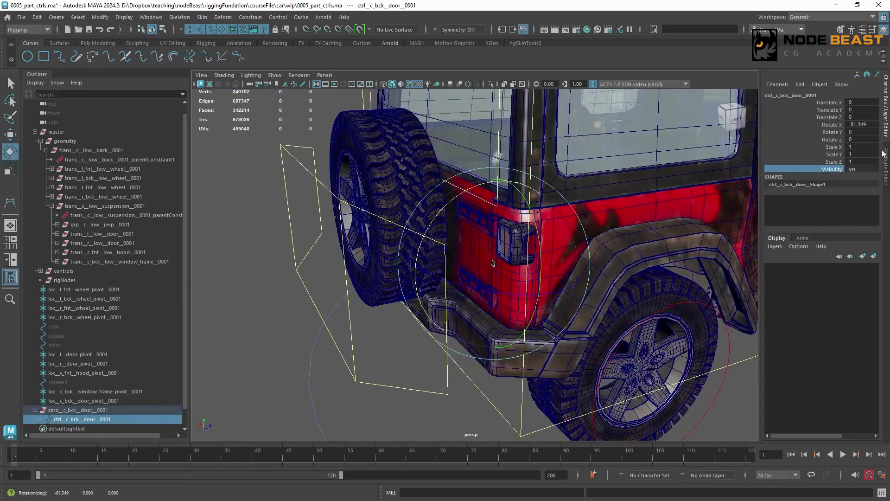
click(862, 125)
text(-81.349)
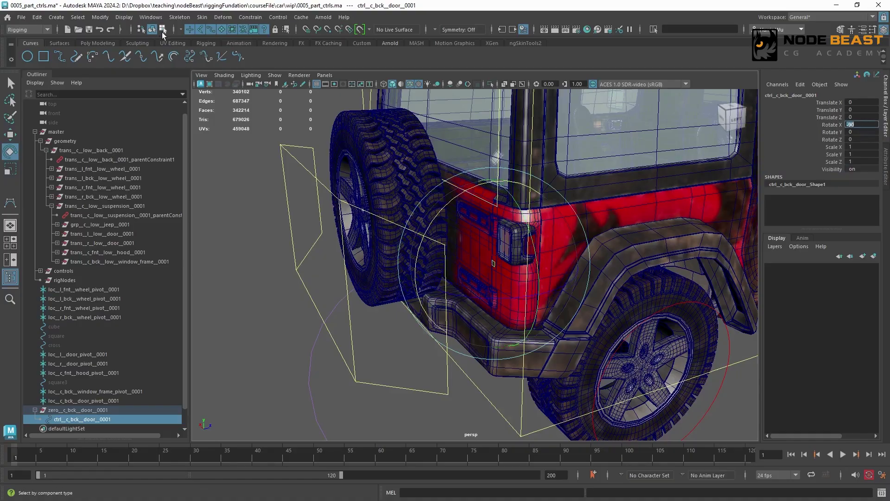
Step: Reshape the control's square by moving its CVs so that it frames the rear door just outside the body
click(162, 29)
drag(482, 251, 457, 247)
key(w)
key(r)
key(w)
click(511, 238)
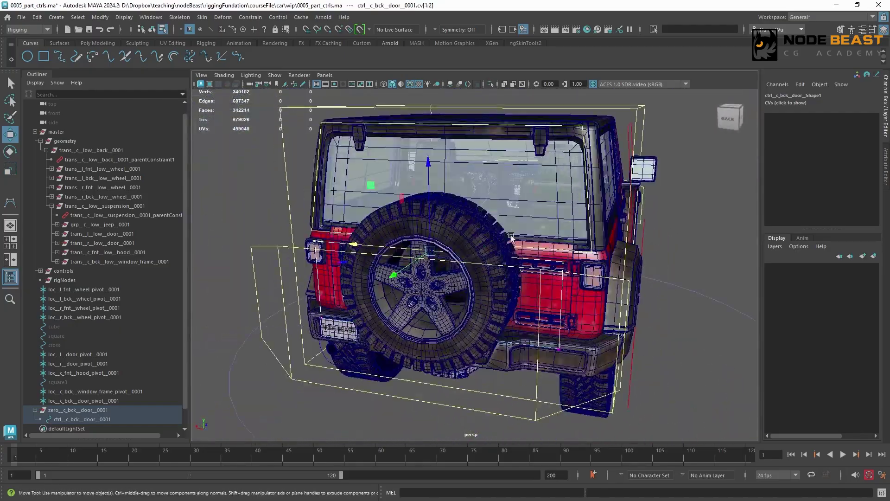
alt+drag(511, 238, 400, 255)
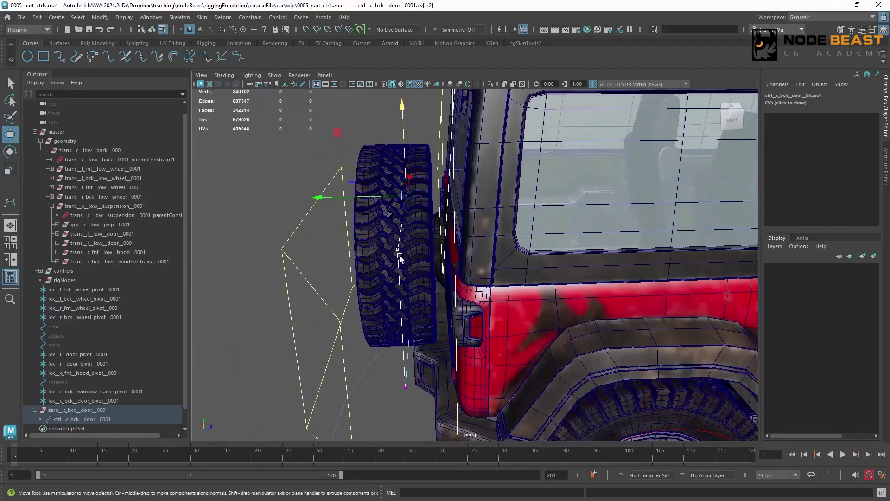
right_drag(403, 258, 425, 245)
alt+drag(425, 245, 549, 263)
Step: Freeze the rear door control's transformations and set its shape's drawing override colour to yellow
click(100, 17)
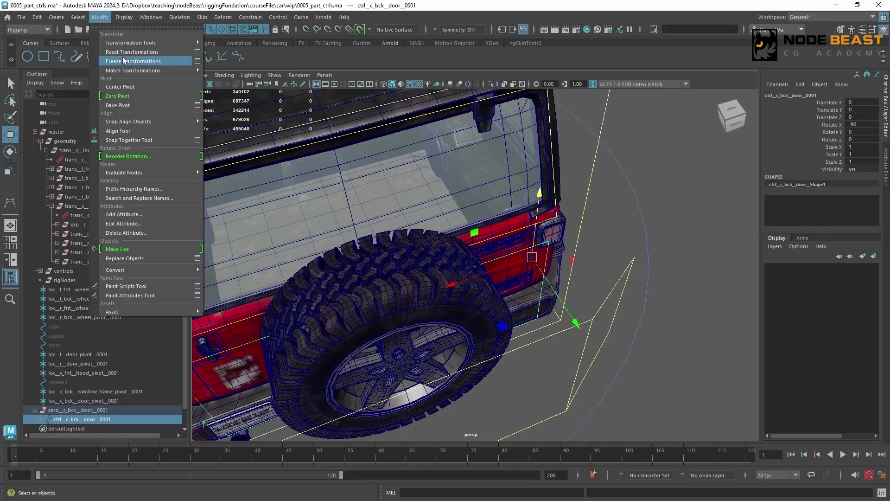
click(124, 61)
key(ctrl+a)
scroll(803, 285, down, 3)
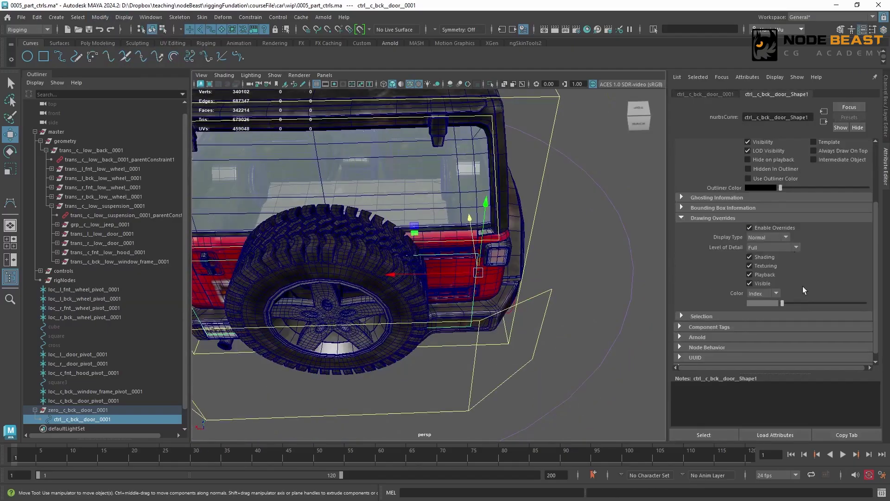
drag(795, 303, 828, 304)
click(598, 267)
Step: Rotate the rear door control about Y to test its swing axis, and undo the rotation
alt+drag(598, 267, 389, 269)
alt+right_drag(389, 269, 394, 262)
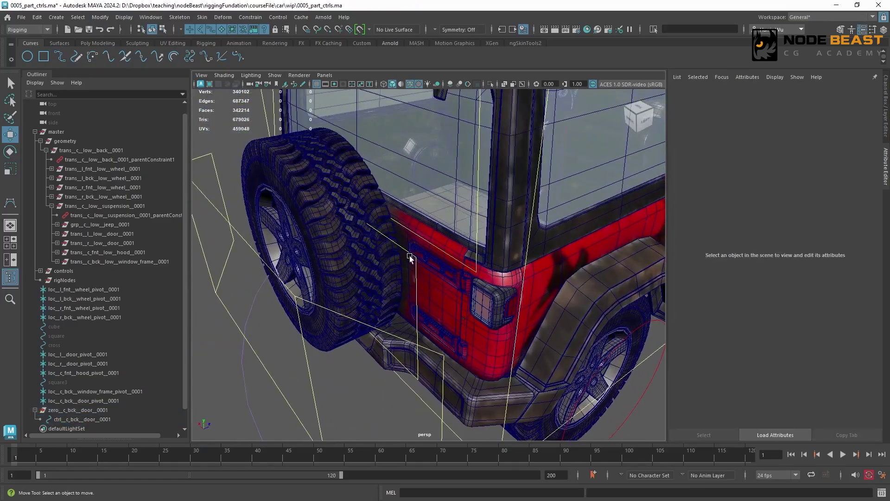
click(417, 258)
click(416, 263)
key(e)
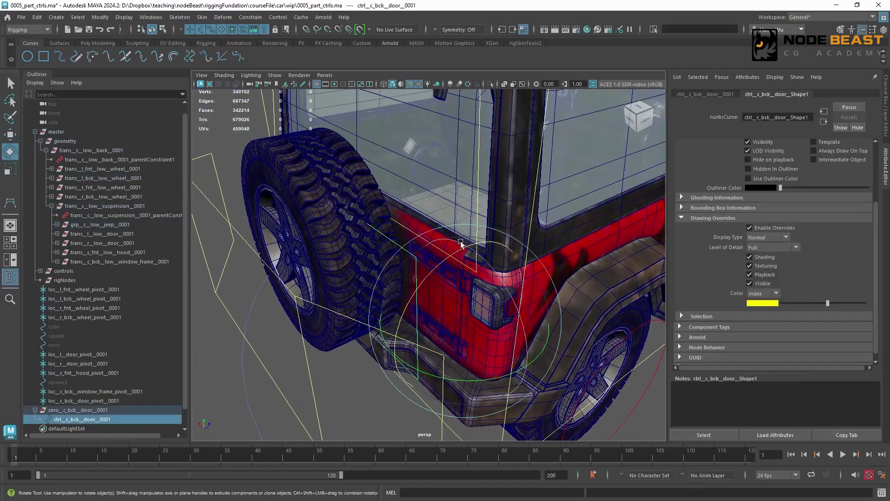
alt+right_drag(463, 244, 417, 281)
alt+drag(418, 280, 445, 306)
key(ctrl+a)
drag(461, 364, 661, 293)
key(ctrl+z)
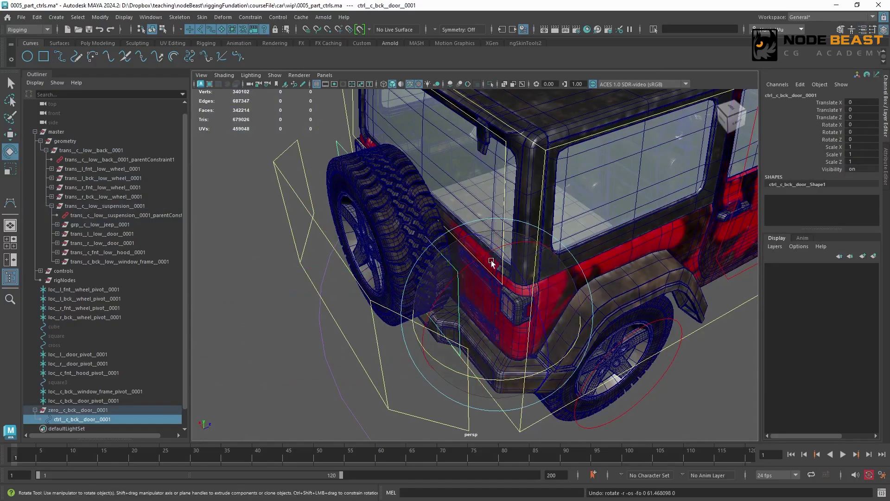
Step: Parent zero__c_bck__door__0001 under the suspension control above the roof
click(127, 410)
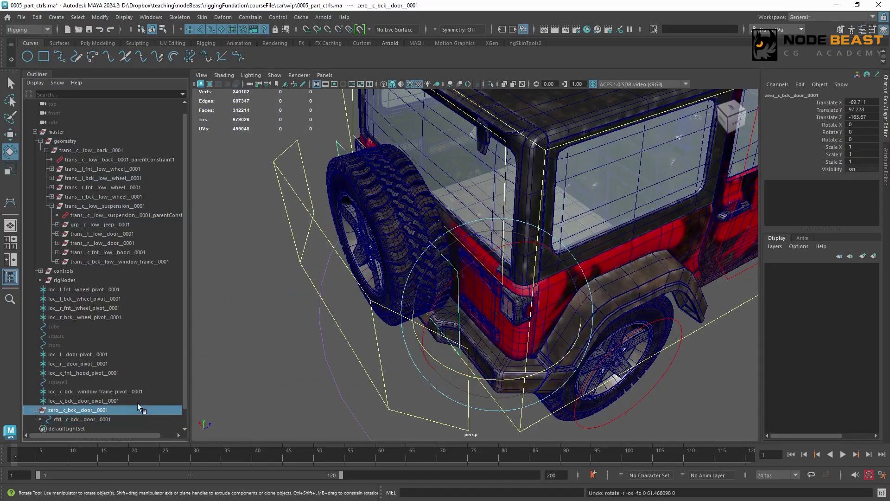
alt+drag(661, 191, 456, 160)
click(500, 163)
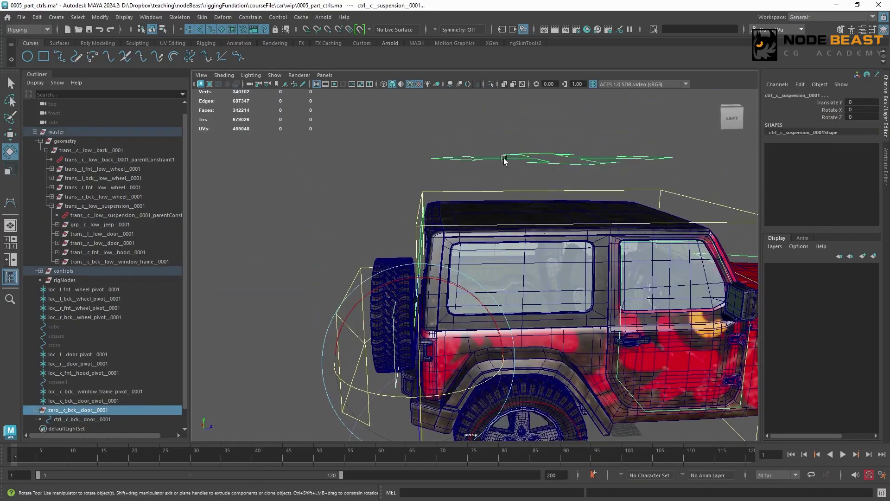
key(p)
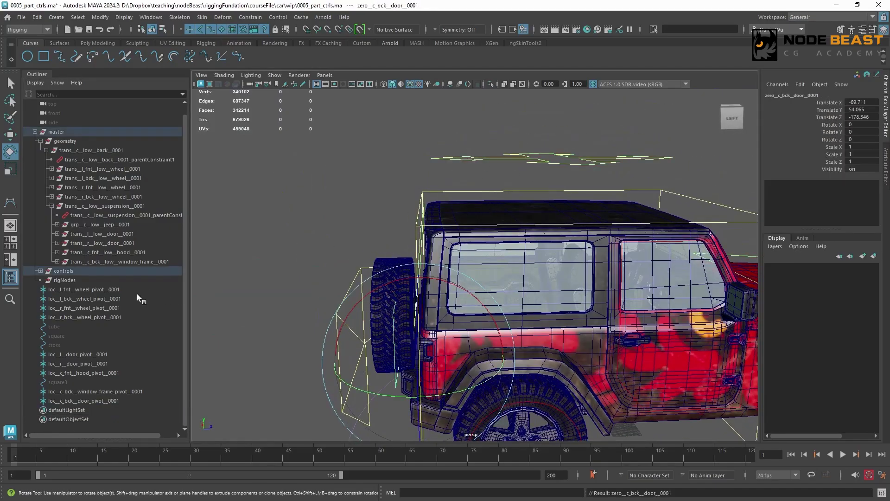
Step: Create an empty group named trans__c_bck__low__door__0001 for the rear door geometry
alt+drag(408, 261, 322, 181)
click(322, 181)
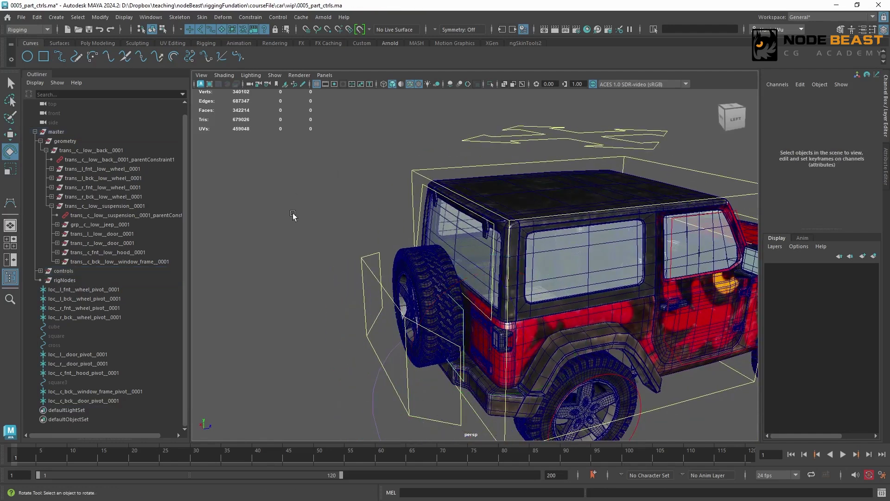
key(ctrl+g)
text(trans__c_bck__)
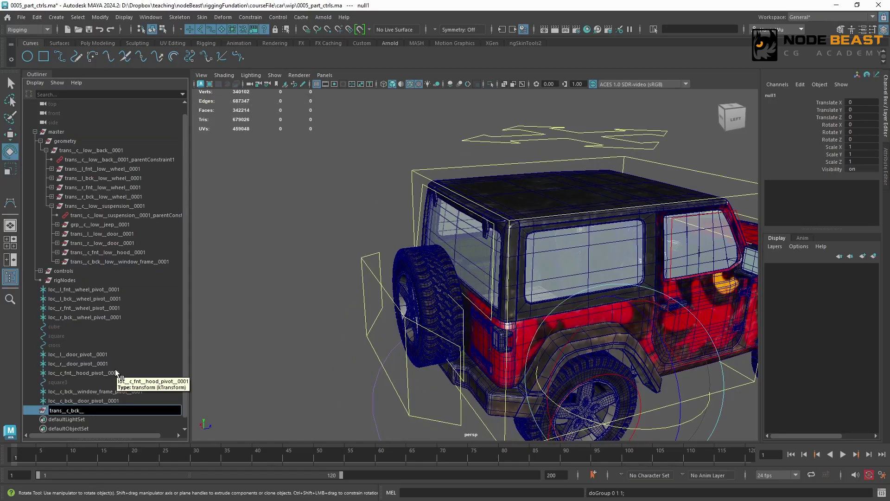
text(low__door__0001)
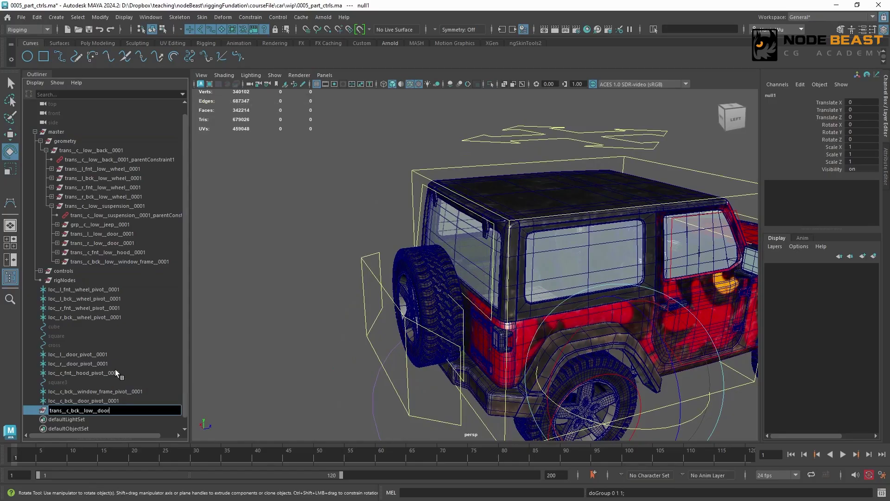
key(Return)
Step: Parent-constrain trans__c_bck__low__door__0001 to the rear door control
click(465, 308)
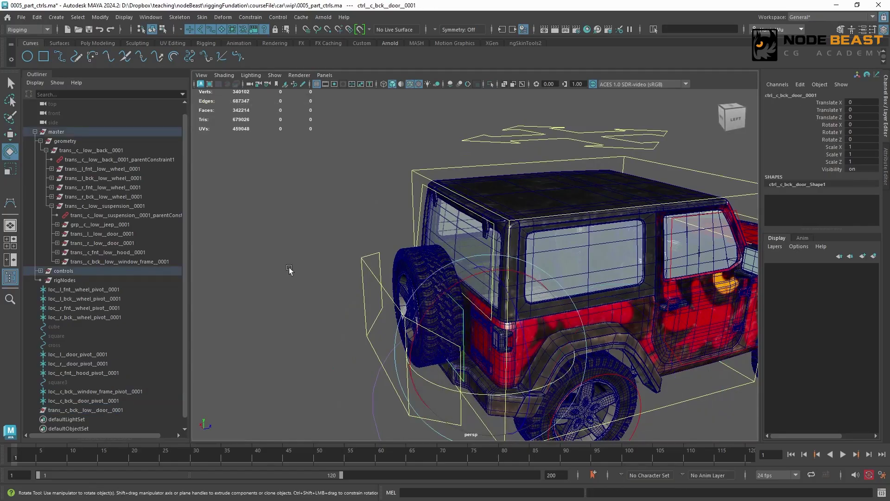
ctrl+click(113, 412)
click(251, 17)
click(276, 44)
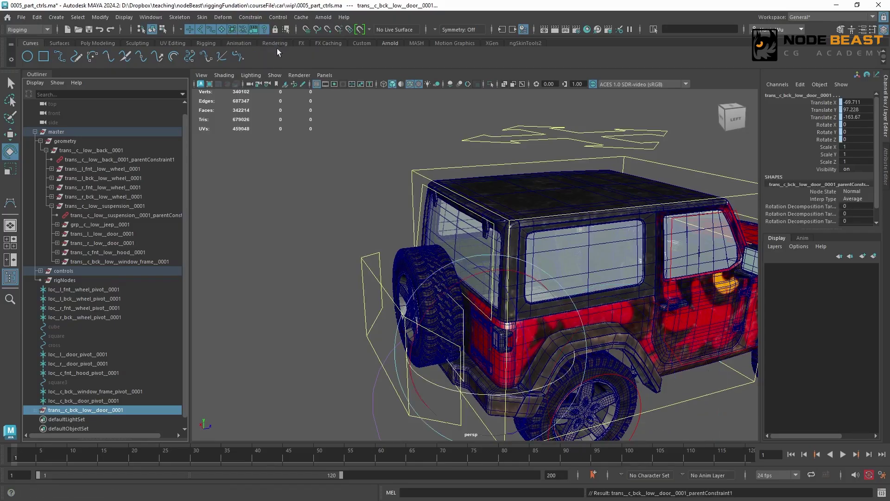
Step: Parent trans__c_bck__low__door__0001 under trans__c_low__suspension__0001
click(141, 410)
alt+drag(417, 200, 482, 218)
ctrl+click(138, 207)
key(p)
Step: Parent the rear door's geometry group, grp__c_bck_low__door__0001, under trans__c_bck__low__door__0001
alt+right_drag(482, 218, 505, 216)
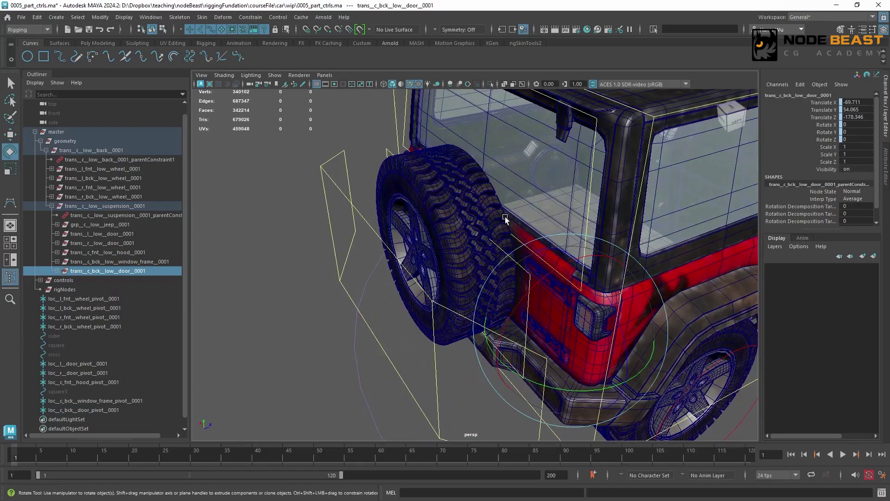
key(q)
click(545, 294)
key(Up)
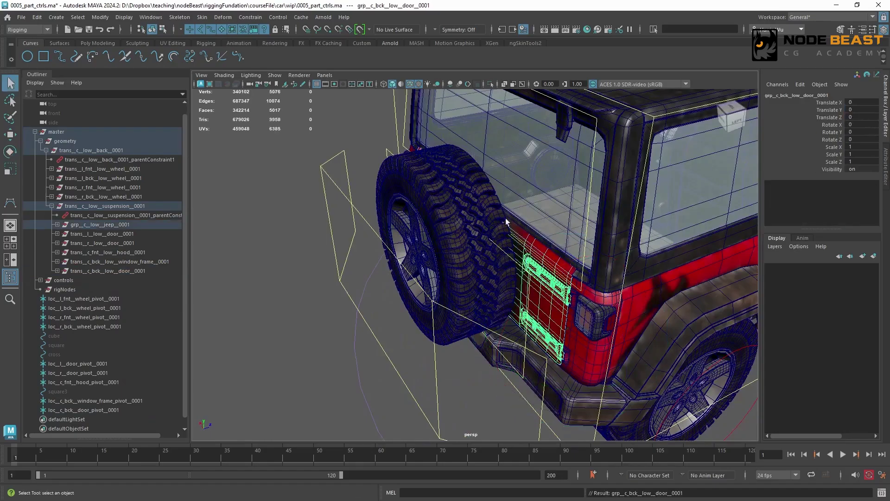
alt+right_drag(436, 236, 464, 241)
alt+drag(464, 241, 526, 250)
click(135, 271)
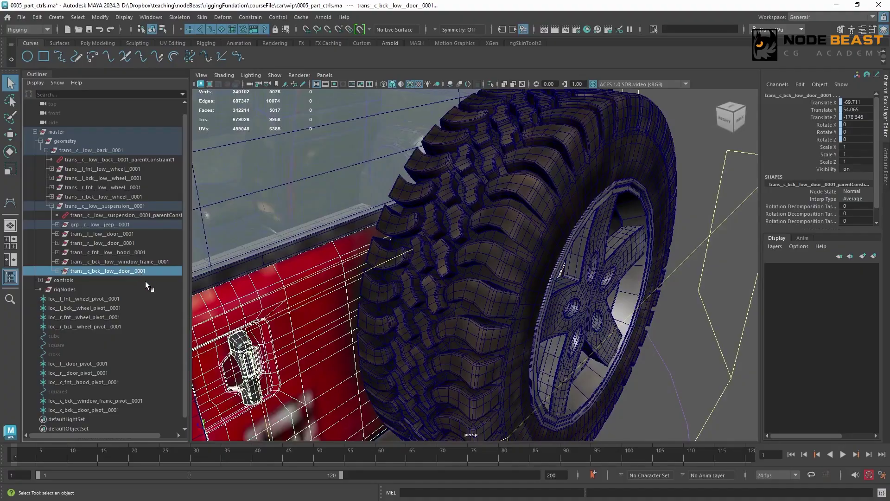
key(Down)
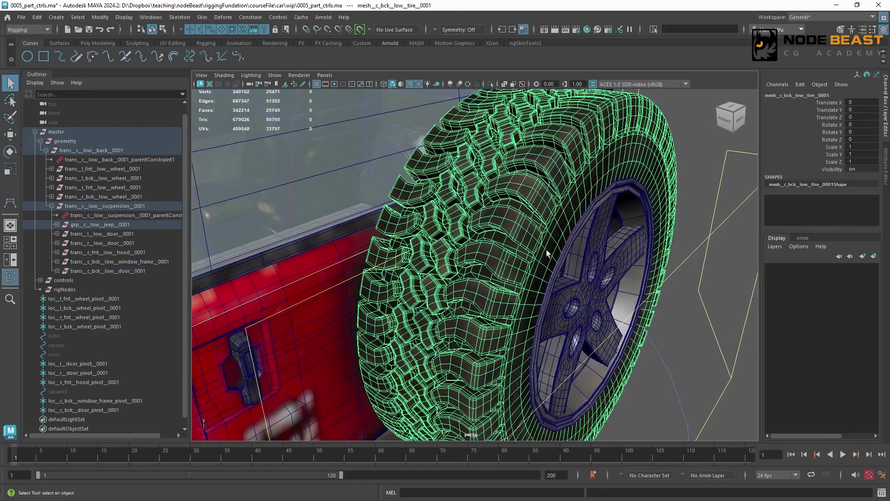
Step: Parent the spare wheel's geometry group, grp__c_bck_low__wheel__0001, under trans__c_bck__low__door__0001
key(Up)
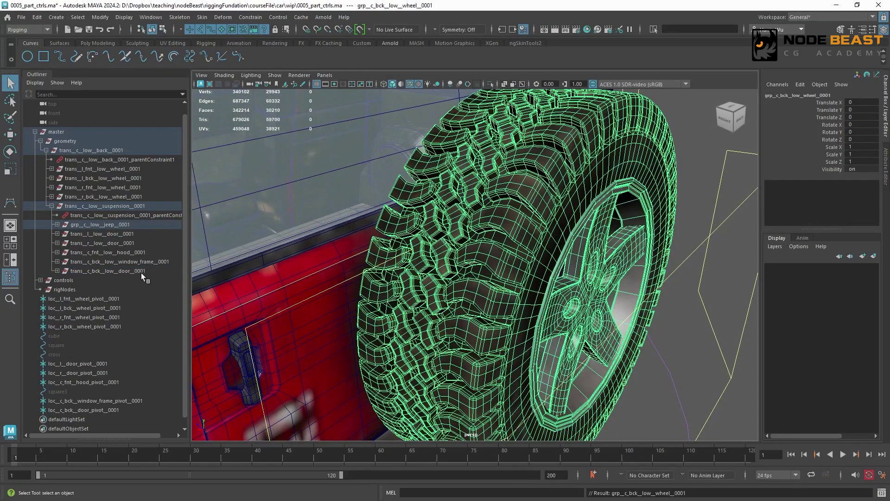
ctrl+click(142, 273)
key(p)
Step: Swing the rear door open with its control to test the range, ending at a Rotate Y of 90
click(296, 306)
scroll(418, 247, down, 5)
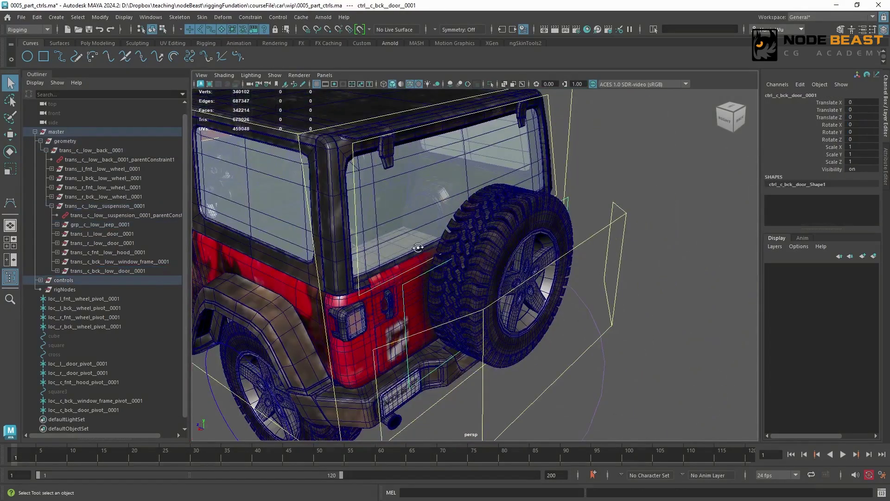
alt+drag(418, 248, 306, 262)
key(e)
drag(488, 377, 598, 366)
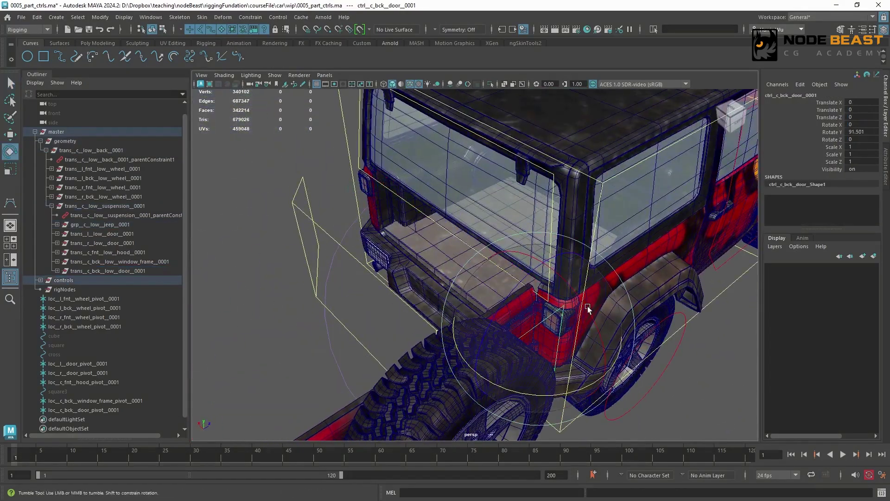
alt+drag(587, 308, 519, 312)
scroll(595, 272, up, 3)
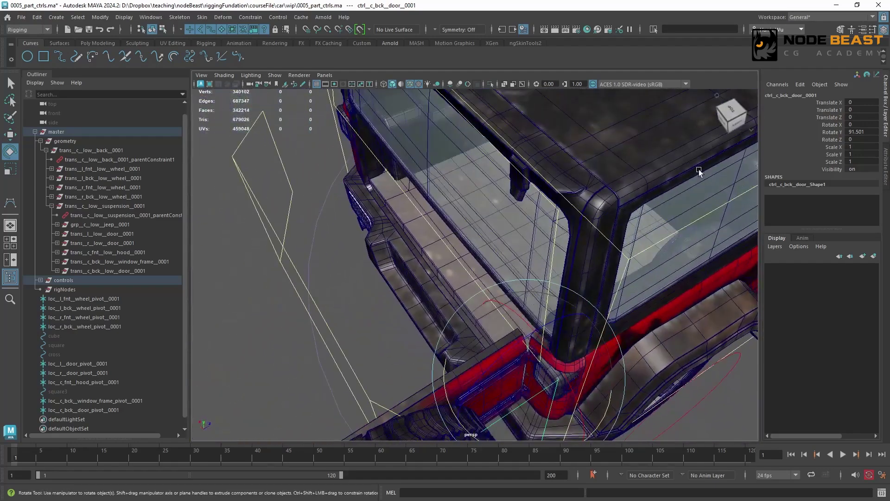
double_click(854, 132)
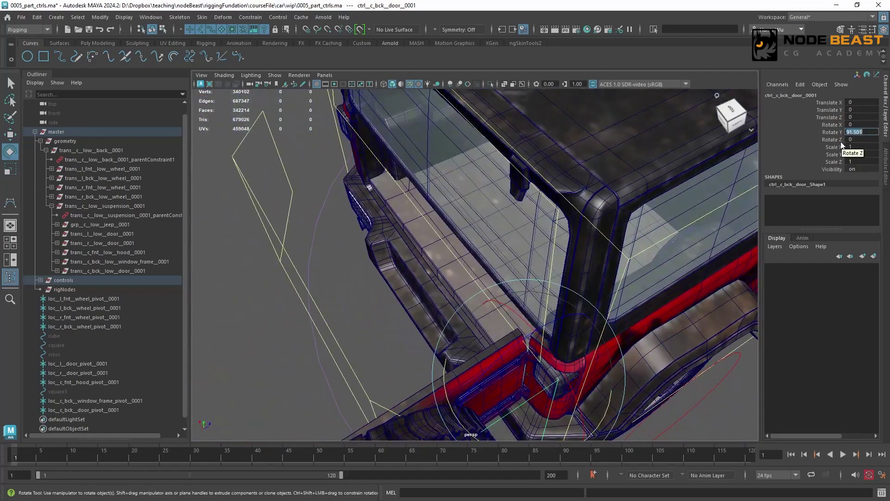
text(90)
key(Return)
Step: Limit the rear door control's Y rotation to a minimum of 0 and a maximum of 90, and swing the door closed
alt+drag(580, 232, 524, 233)
key(ctrl+a)
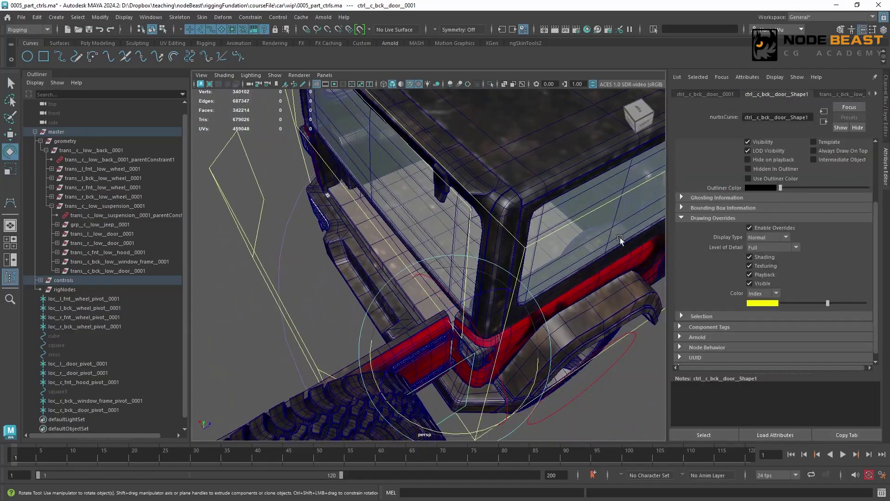
click(705, 93)
click(852, 307)
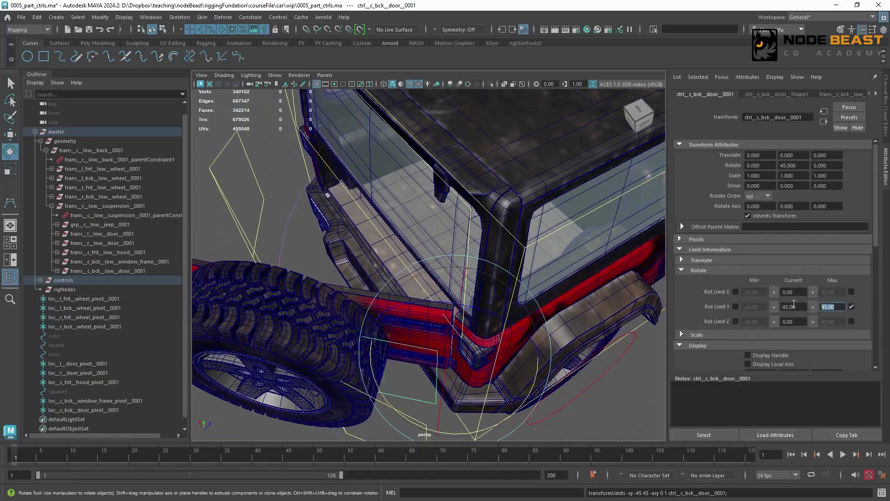
key(Return)
click(735, 306)
drag(743, 307, 761, 301)
text(0)
key(Return)
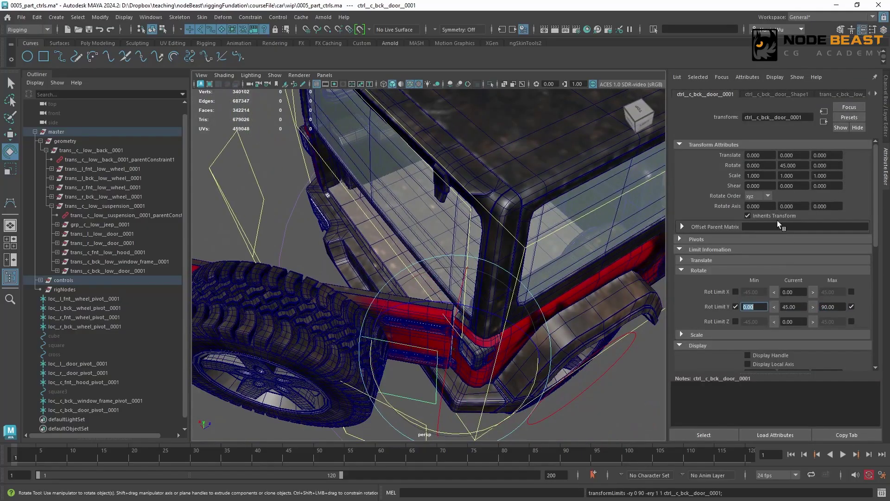
drag(506, 419, 282, 342)
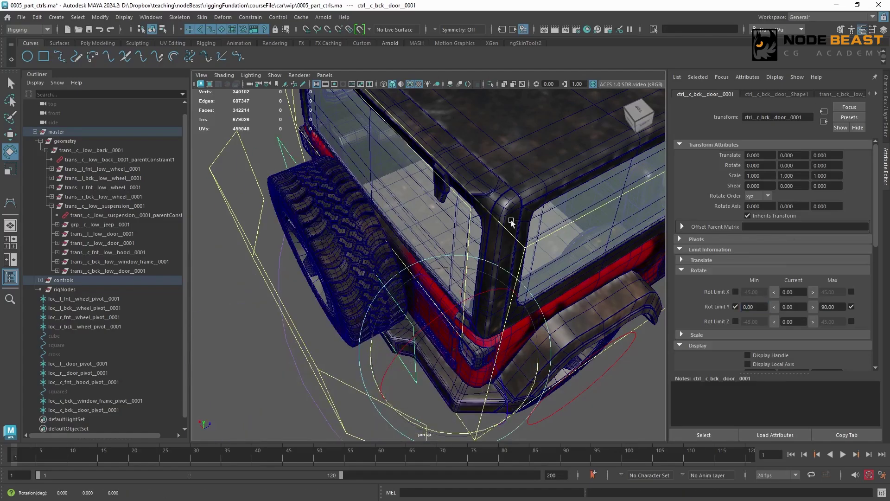
Step: Lock and hide every channel of the rear door control except Rotate Y, and test the door's swing
key(ctrl+a)
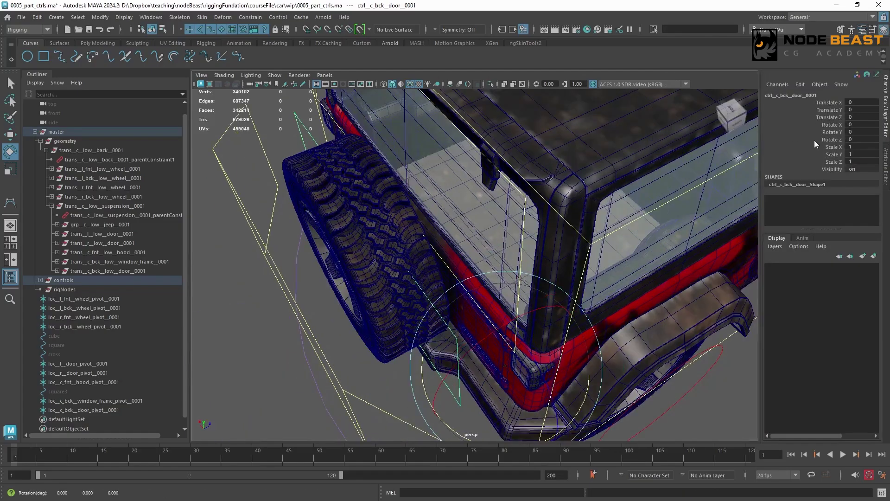
drag(837, 103, 834, 169)
right_click(833, 169)
click(820, 412)
key(e)
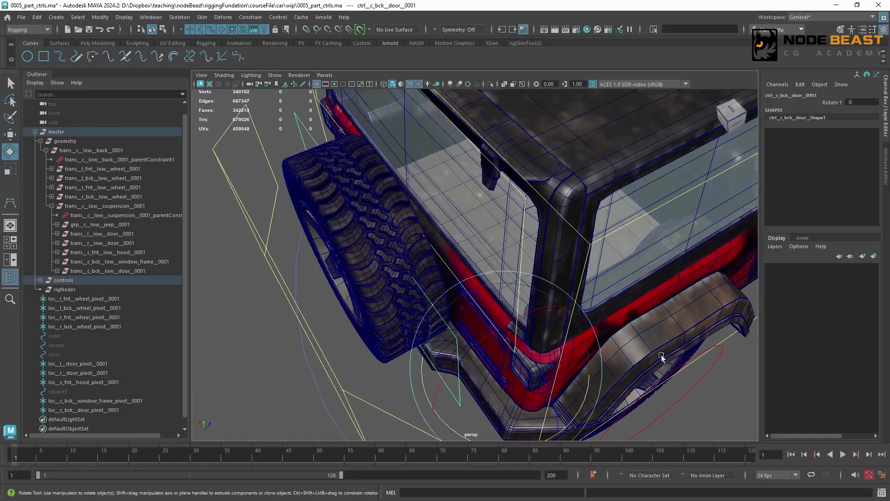
drag(455, 431, 321, 357)
Step: Isolate and frame the steering wheel's hub mesh inside the cabin
alt+drag(501, 232, 557, 202)
alt+right_drag(556, 202, 523, 219)
alt+drag(548, 210, 479, 235)
scroll(491, 229, up, 10)
scroll(485, 229, up, 4)
click(505, 200)
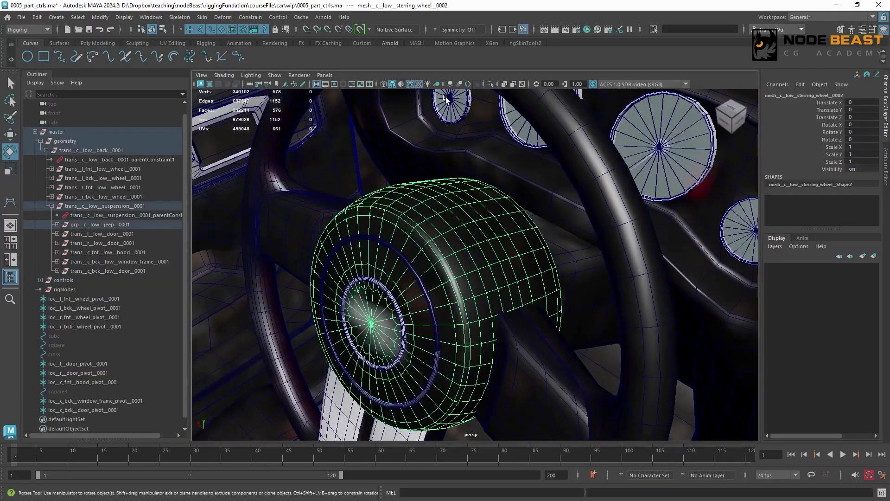
alt+drag(419, 168, 434, 148)
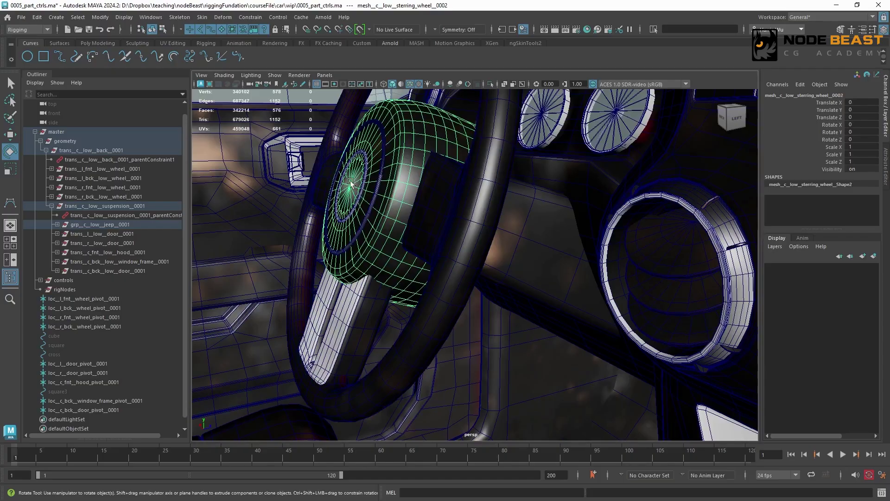
alt+drag(351, 184, 390, 190)
key(ctrl+1)
key(f)
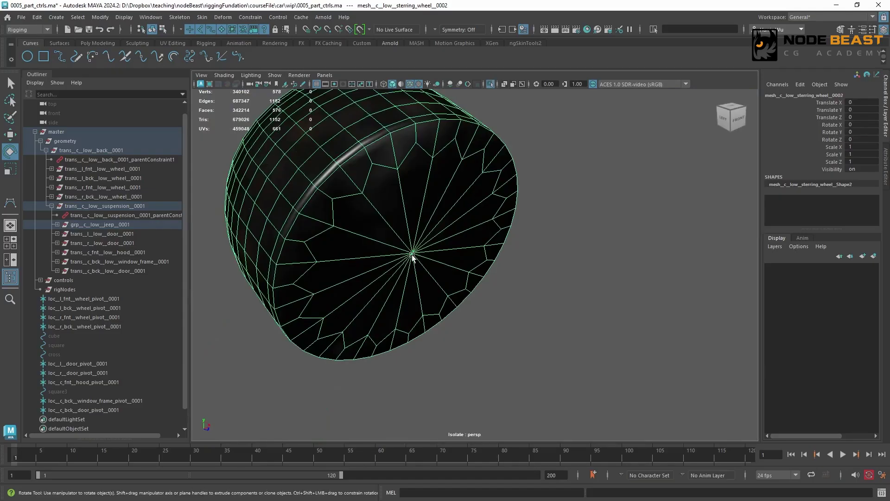
Step: Create a locator and snap it to the centre vertex on the back face of the steering wheel hub
click(56, 16)
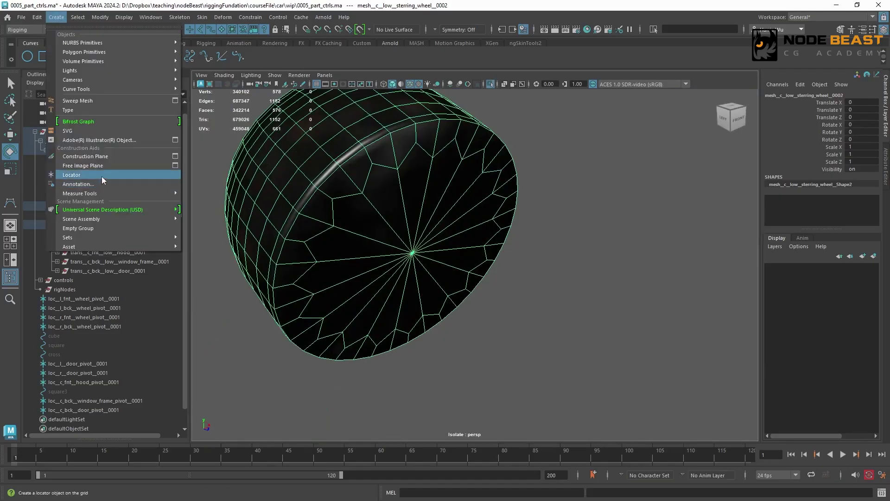
click(101, 176)
key(w)
key(v)
middle_click(417, 254)
alt+right_drag(469, 202, 391, 215)
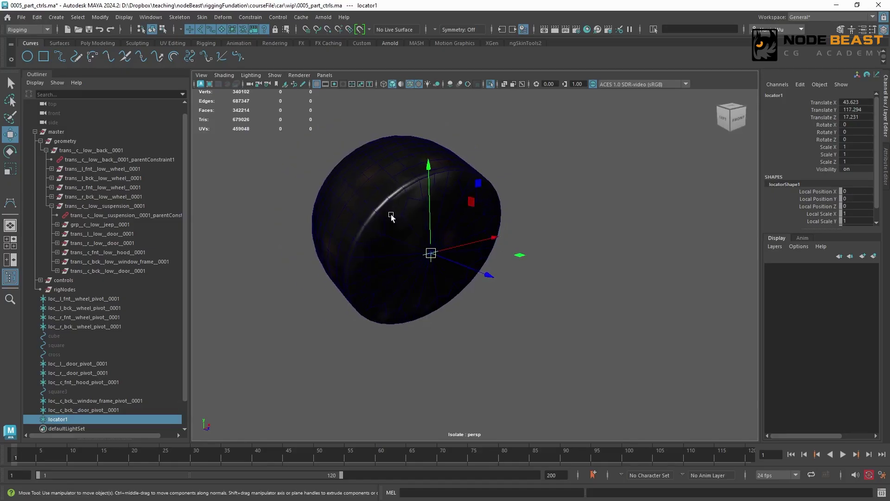
alt+drag(496, 207, 436, 249)
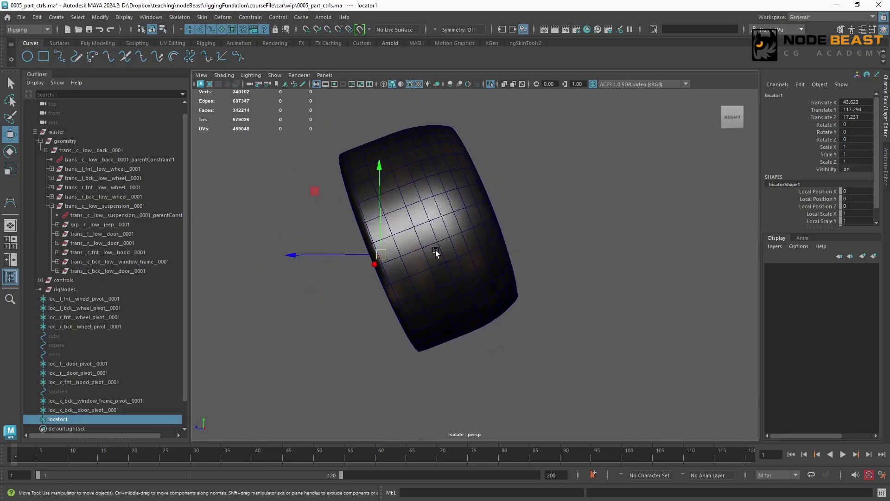
click(423, 248)
right_drag(423, 248, 419, 222)
double_click(432, 233)
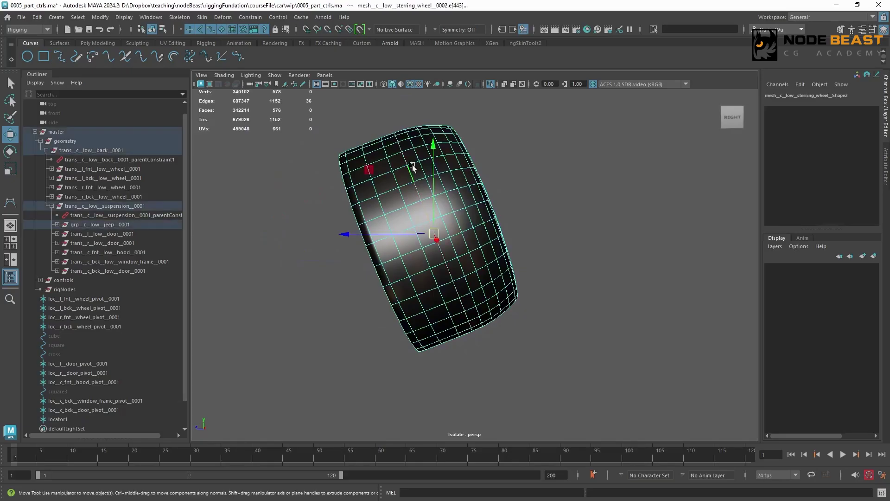
alt+drag(475, 264, 374, 251)
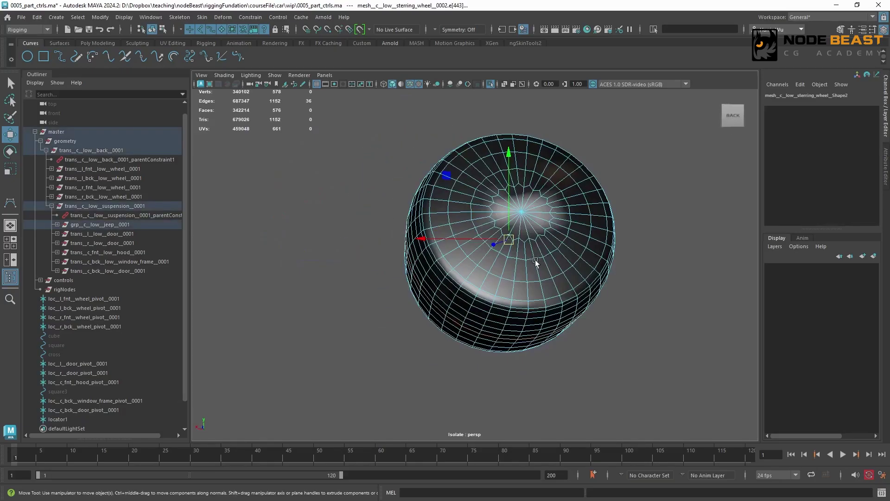
alt+drag(507, 243, 476, 261)
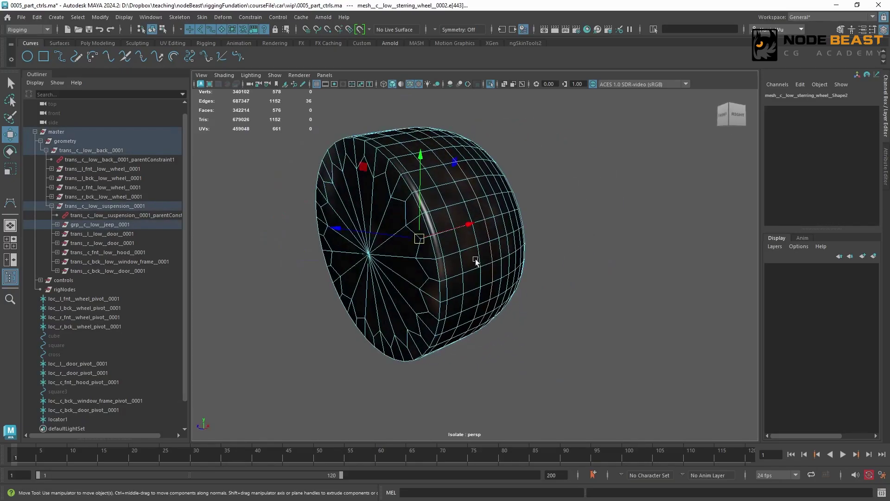
Step: Rename the hub's locator as loc__c__steering_wheel_pivot__0001
click(101, 418)
alt+drag(364, 253, 385, 156)
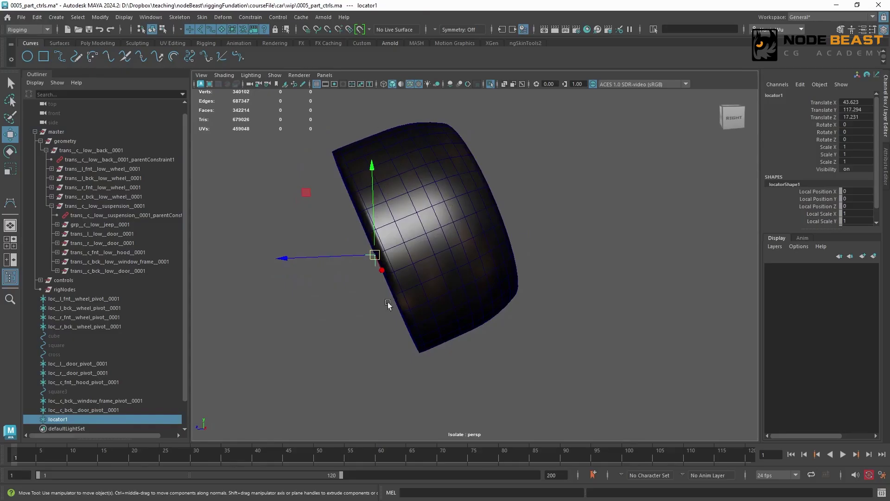
double_click(121, 420)
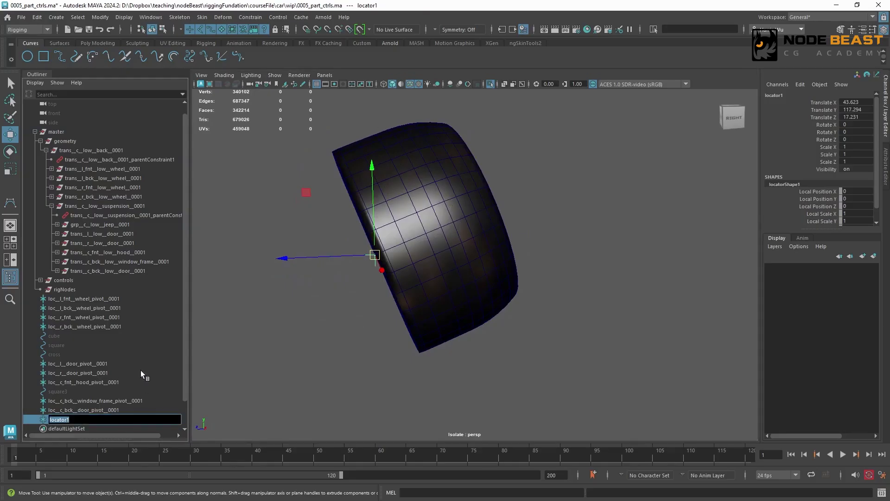
text(loc__c__)
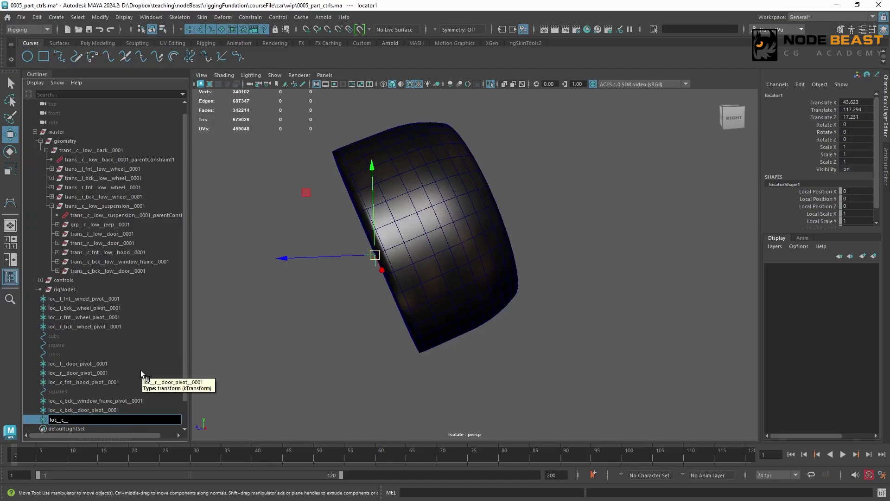
text(steering_wh)
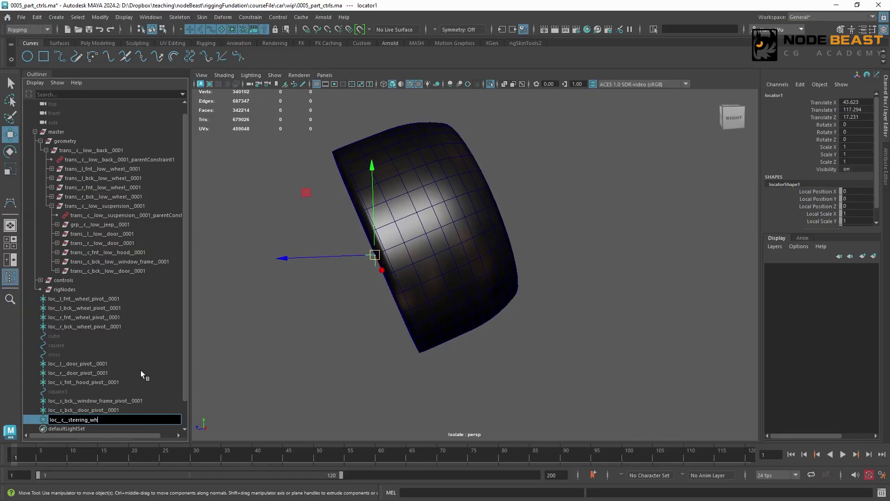
text(eel_pivot__0001)
key(Return)
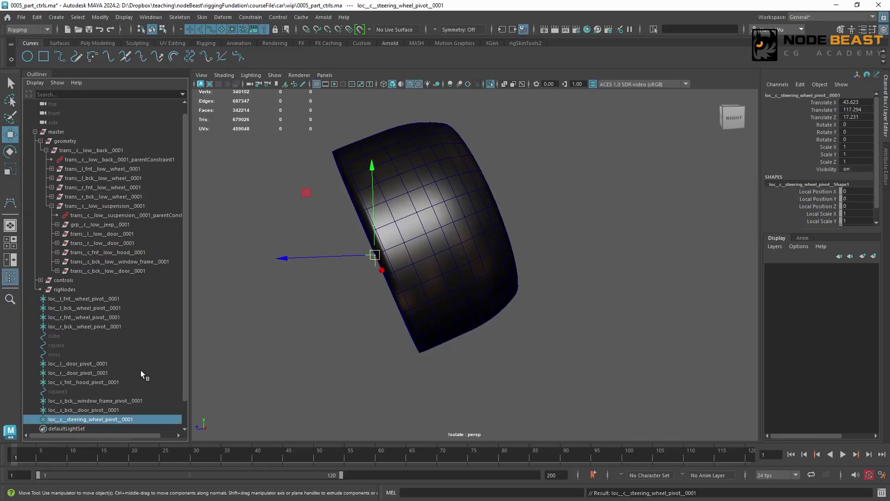
Step: Create a NURBS circle named ctrl__c__steering_wheel__0001 for the steering wheel control
click(26, 57)
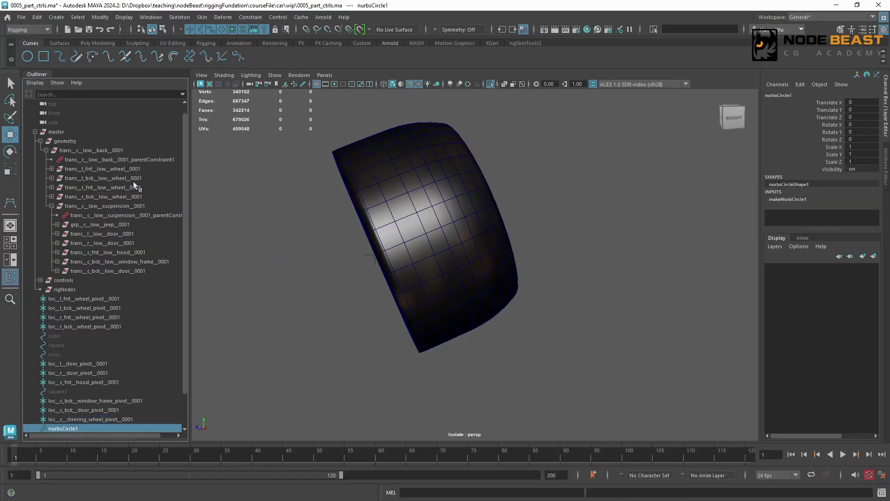
scroll(186, 354, down, 2)
double_click(74, 392)
text(c)
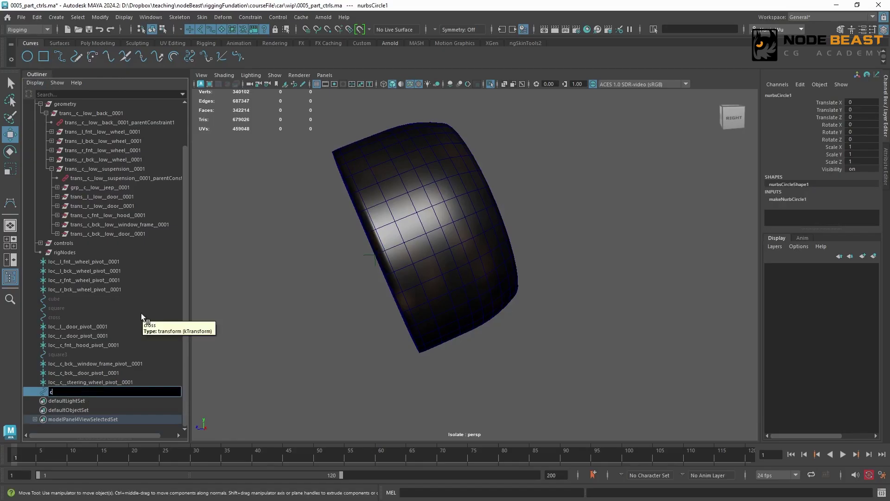
text(trl__c__steering_wheel__0001)
key(Return)
Step: Group the steering wheel control and name the group zero__c__steering_wheel__0001
key(ctrl+g)
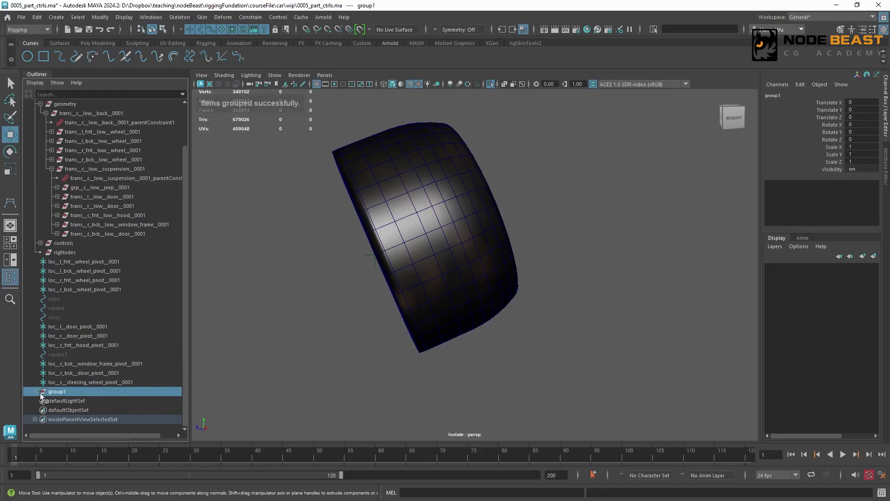
click(35, 392)
double_click(84, 400)
key(ctrl+c)
double_click(68, 393)
key(ctrl+v)
key(Home)
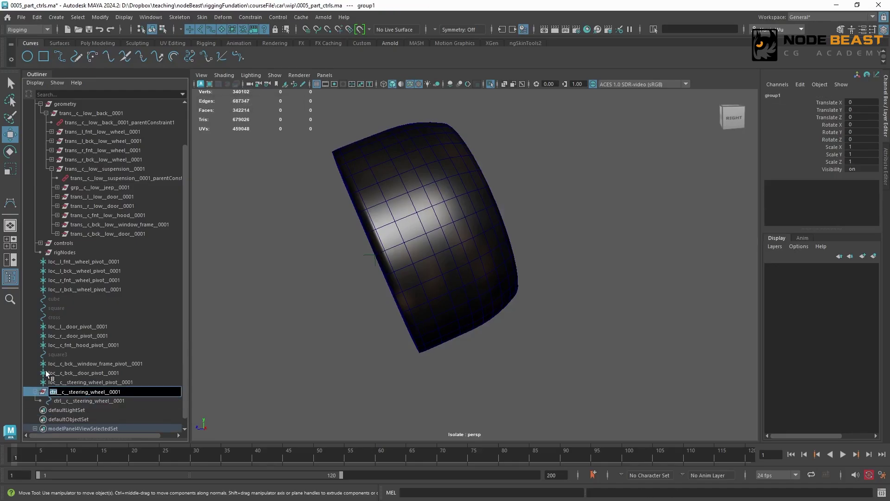
key(Delete)
key(Delete)
key(Delete)
key(Delete)
text(zero)
key(Return)
Step: Match all transforms of zero__c__steering_wheel__0001 to the steering wheel pivot locator
ctrl+click(83, 382)
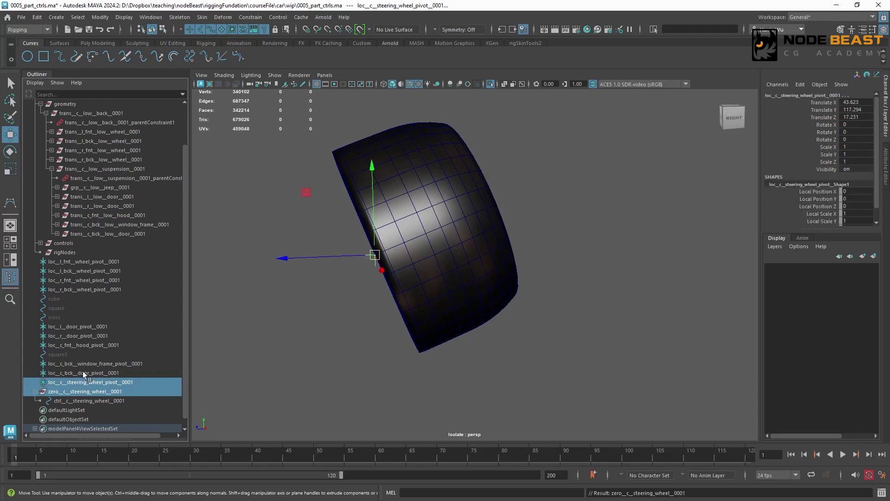
click(100, 18)
mouse_move(199, 70)
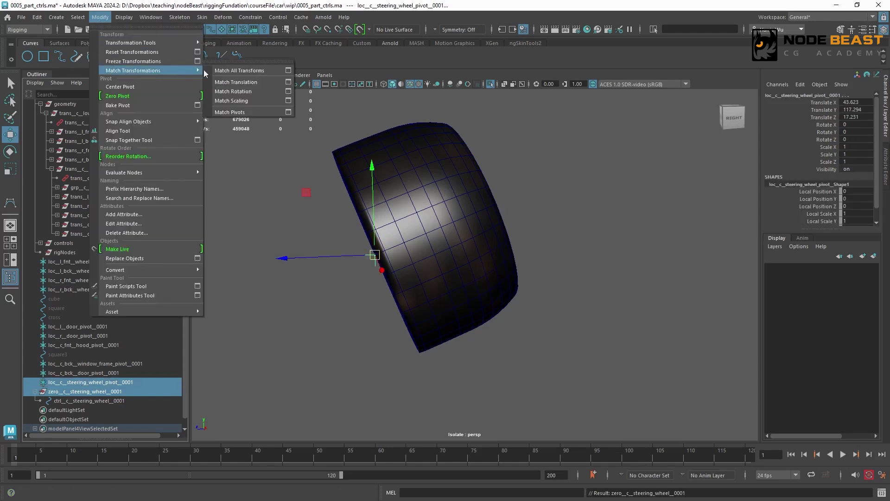
click(236, 70)
Step: Rotate zero__c__steering_wheel__0001 by about 20.86° in X to align its axes with the tilt of the steering wheel hub
alt+drag(481, 230, 439, 257)
key(e)
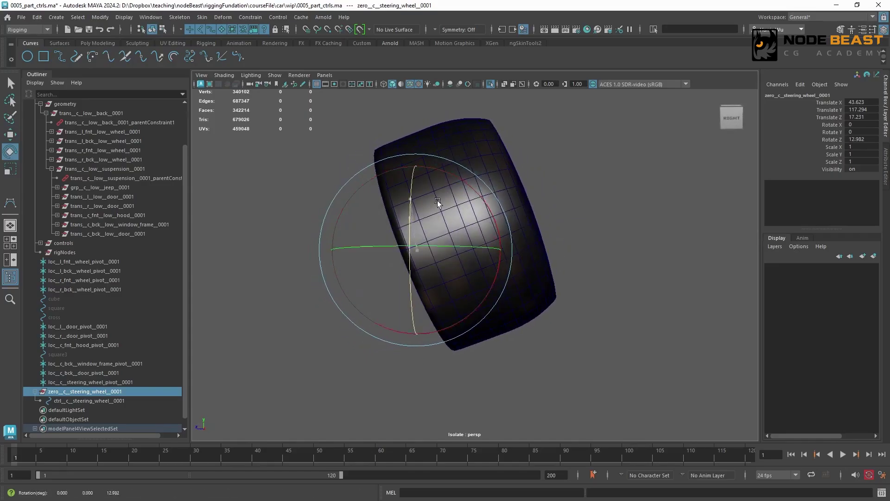
click(574, 169)
click(473, 178)
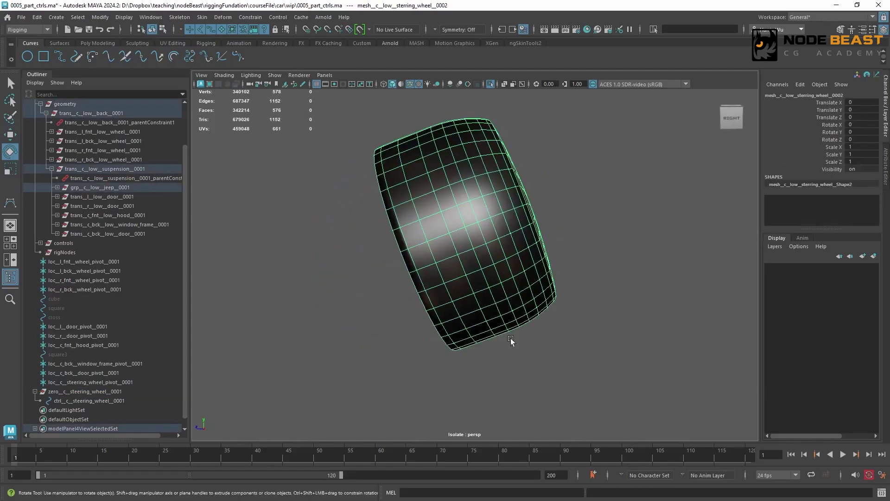
click(84, 391)
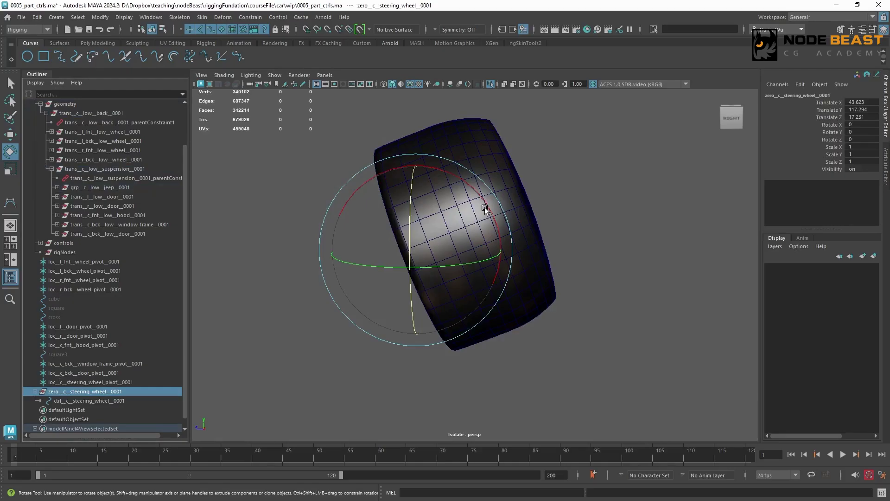
mouse_move(483, 204)
mouse_down()
mouse_move(462, 183)
mouse_move(482, 196)
mouse_up()
key(w)
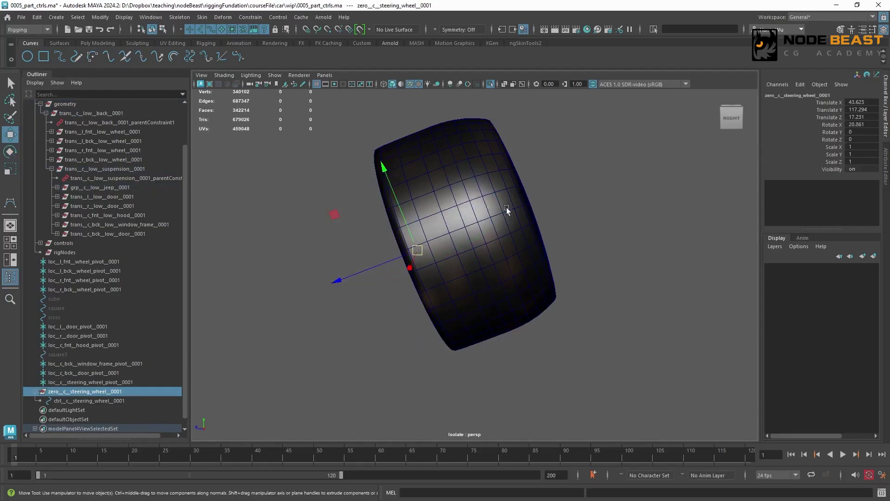
Step: Test-rotate ctrl__c__steering_wheel__0001, and undo the rotation along with the zero group's X tilt
alt+drag(484, 226, 386, 256)
click(139, 399)
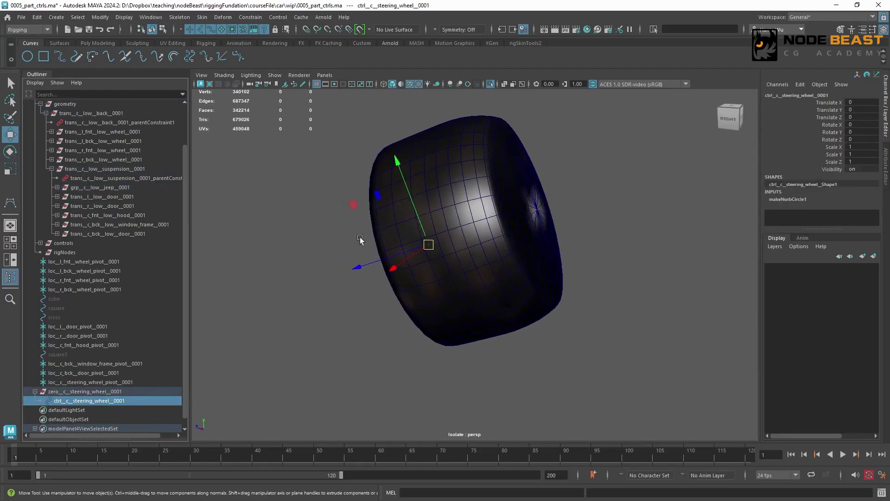
key(e)
alt+drag(456, 218, 390, 224)
drag(434, 183, 482, 236)
key(ctrl+z)
drag(424, 212, 379, 179)
key(ctrl+z)
key(ctrl+z)
key(ctrl+z)
key(ctrl+z)
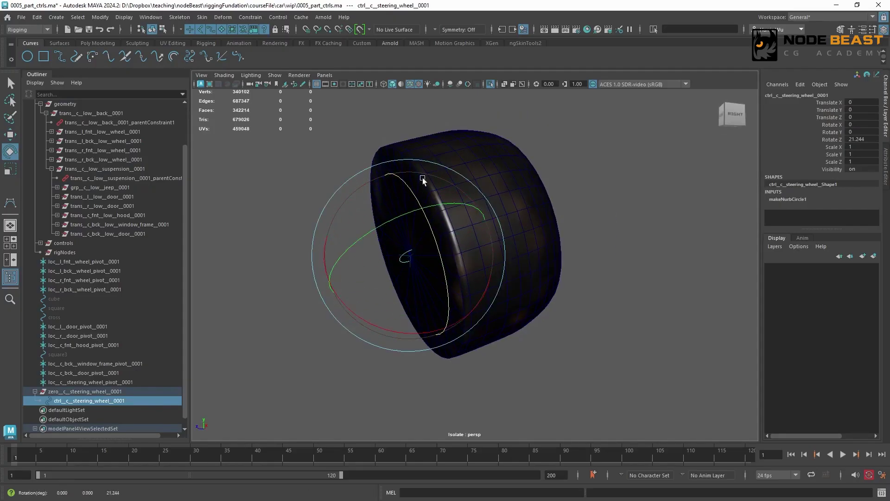
key(ctrl+z)
key(ctrl+z)
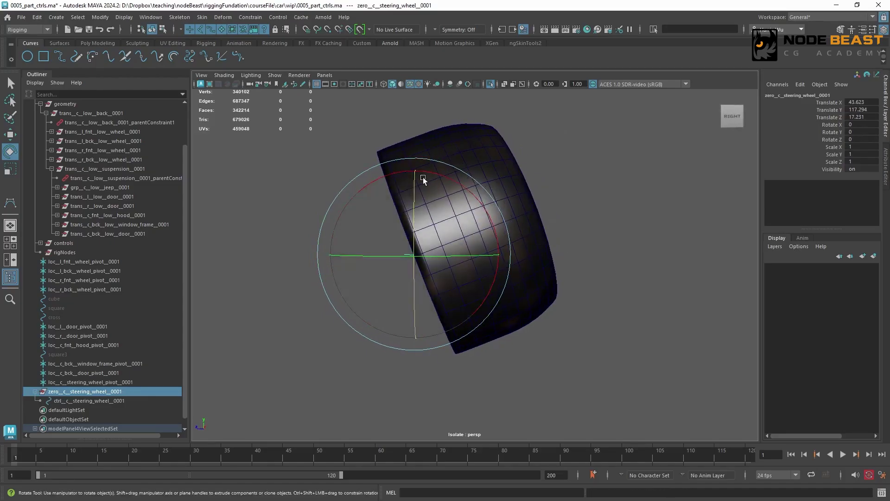
Step: Try rotating zero__c__steering_wheel__0001 by about -68.37° in X to follow the hub's tilt, and undo it
drag(480, 195, 488, 285)
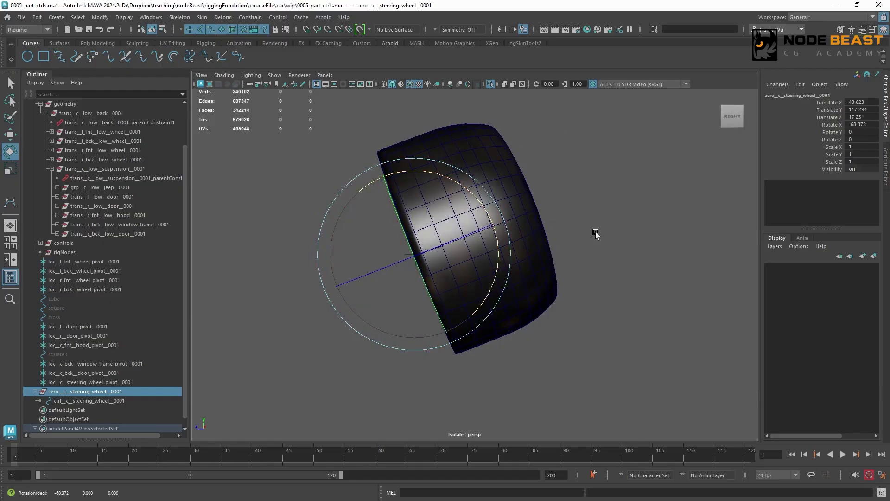
key(ctrl+z)
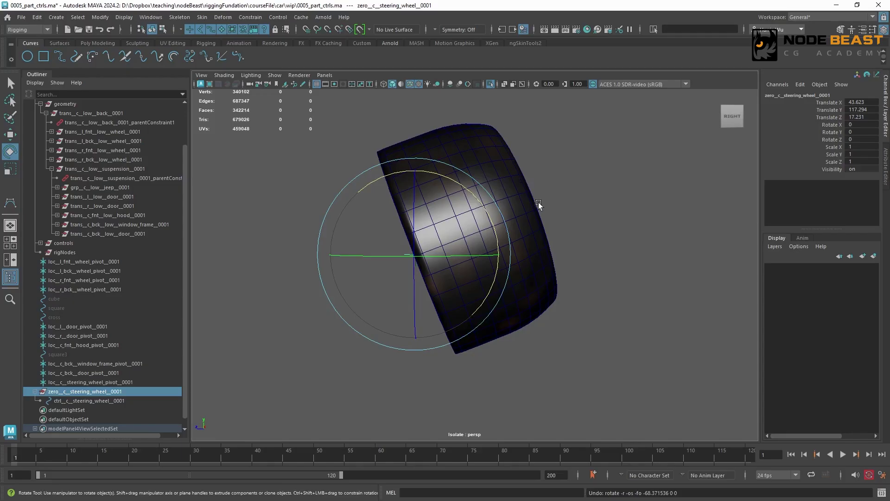
alt+drag(557, 217, 523, 237)
key(w)
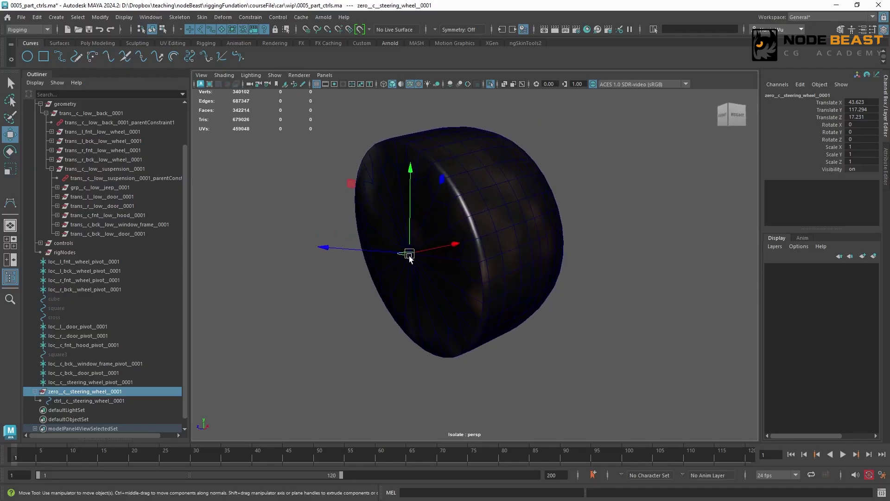
alt+drag(448, 259, 449, 202)
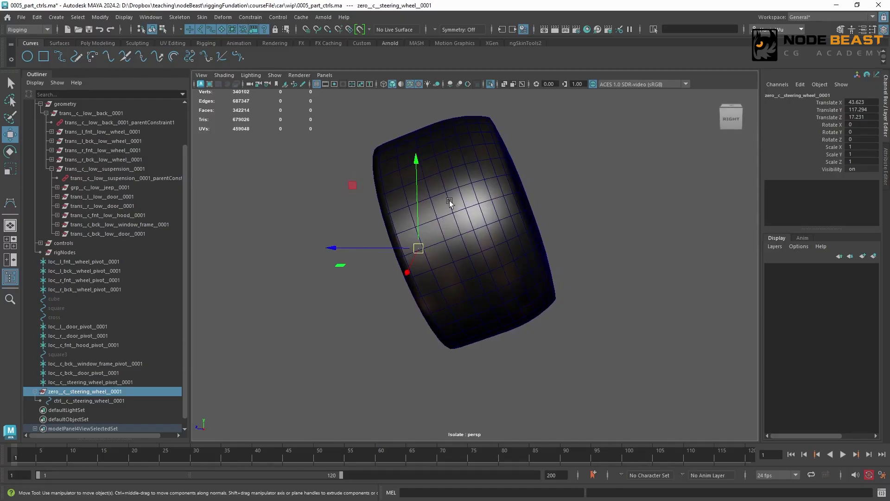
mouse_move(544, 231)
alt+mouse_down()
mouse_move(509, 235)
mouse_move(547, 224)
alt+mouse_up()
Step: Examine the centre vertex of the steering wheel hub's cap as an alignment reference
click(568, 223)
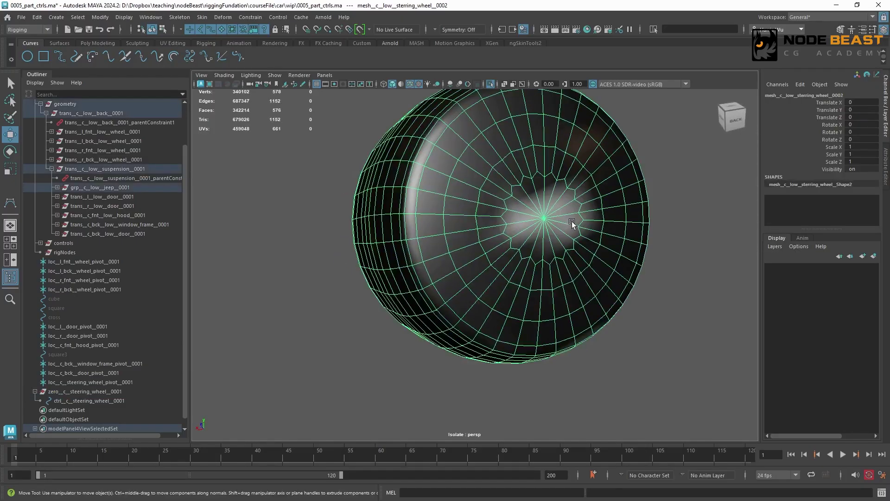
right_drag(571, 223, 545, 220)
click(545, 219)
alt+drag(545, 219, 417, 279)
Step: Try rotating zero__c__steering_wheel__0001 by about -68.13° in X, test its spin around the hub axis, and undo the rotations
click(108, 391)
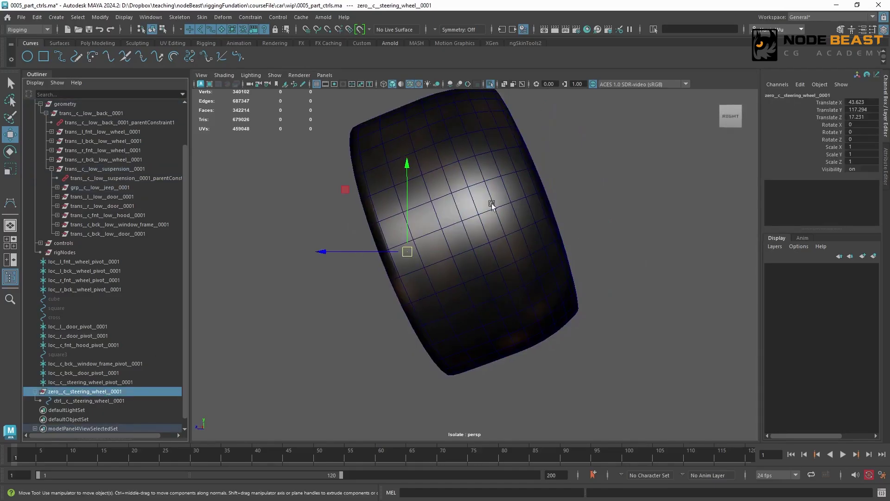
key(e)
drag(479, 199, 472, 293)
key(w)
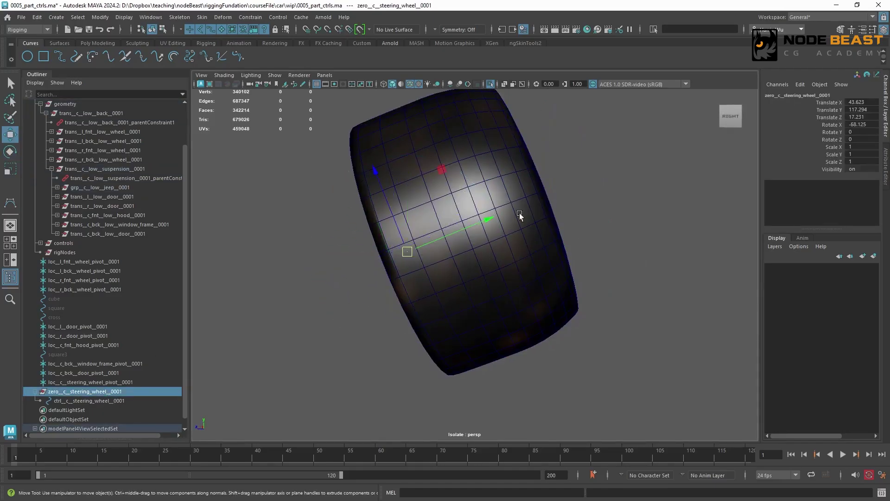
alt+drag(531, 204, 485, 172)
key(e)
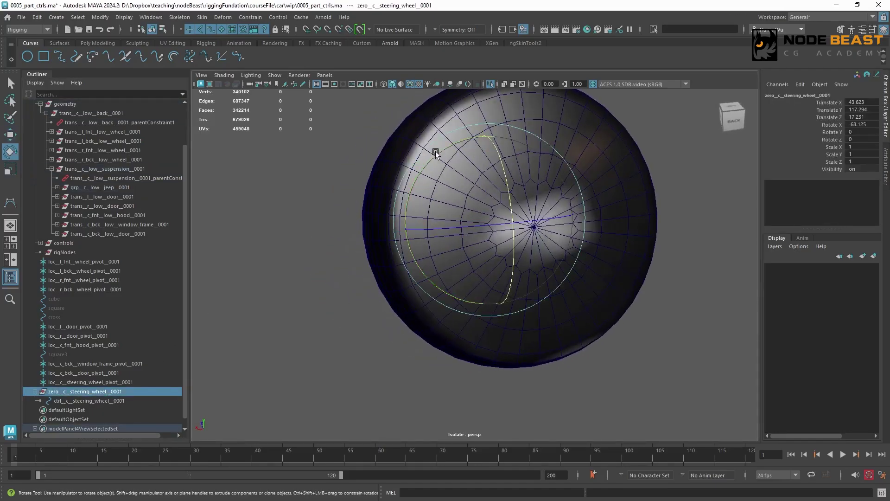
drag(433, 148, 454, 232)
key(ctrl+z)
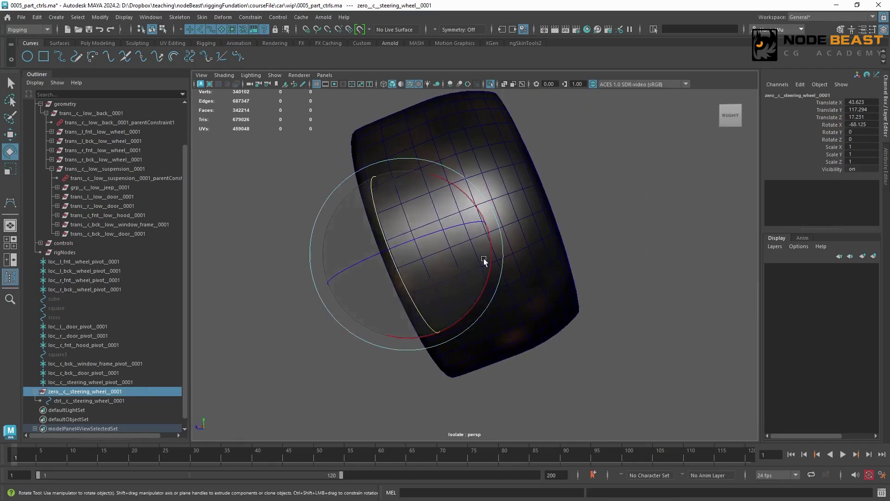
key(ctrl+z)
Step: Examine the upper rim vertices of the steering wheel hub mesh in vertex mode as possible alignment references
alt+drag(569, 139, 469, 197)
key(q)
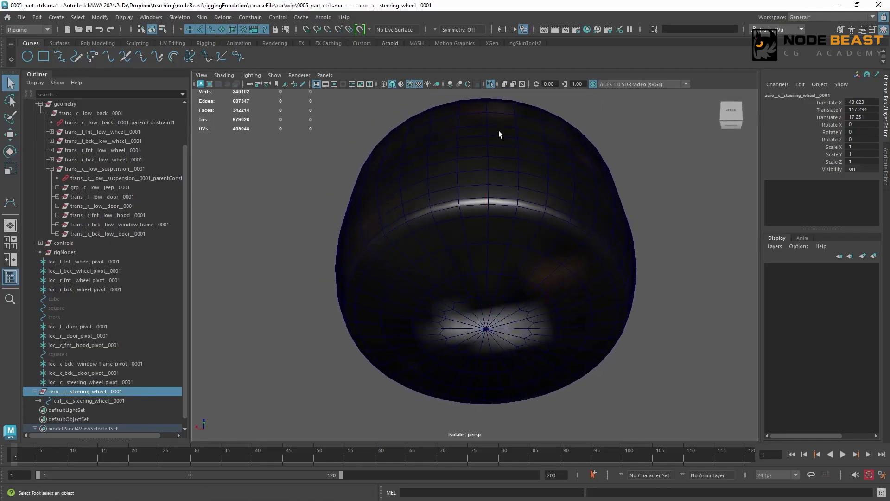
click(499, 128)
alt+drag(501, 130, 493, 110)
key(F9)
click(493, 114)
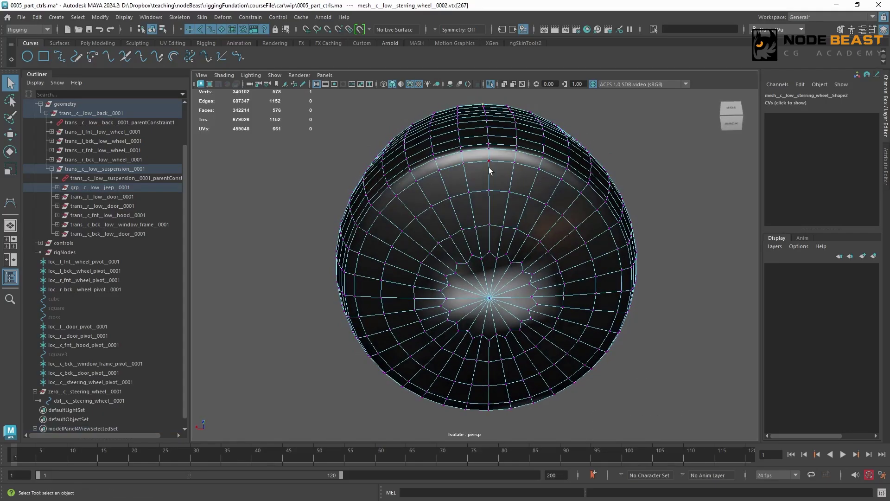
alt+drag(492, 187, 624, 161)
key(F8)
click(624, 161)
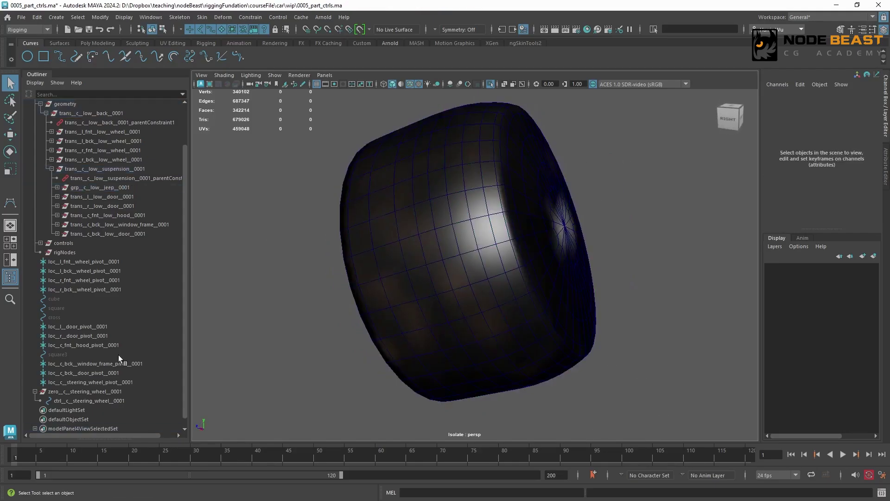
Step: Duplicate loc__c__steering_wheel_pivot__0001 twice and snap loc__c__steering_wheel_pivot__0002 to the centre vertex of the hub's cap
click(110, 383)
key(ctrl+d)
key(ctrl+d)
click(148, 410)
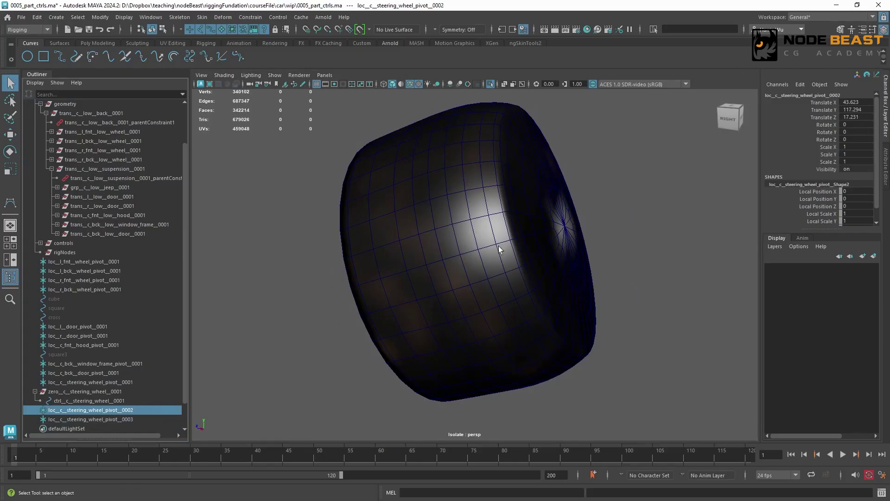
alt+drag(499, 246, 408, 255)
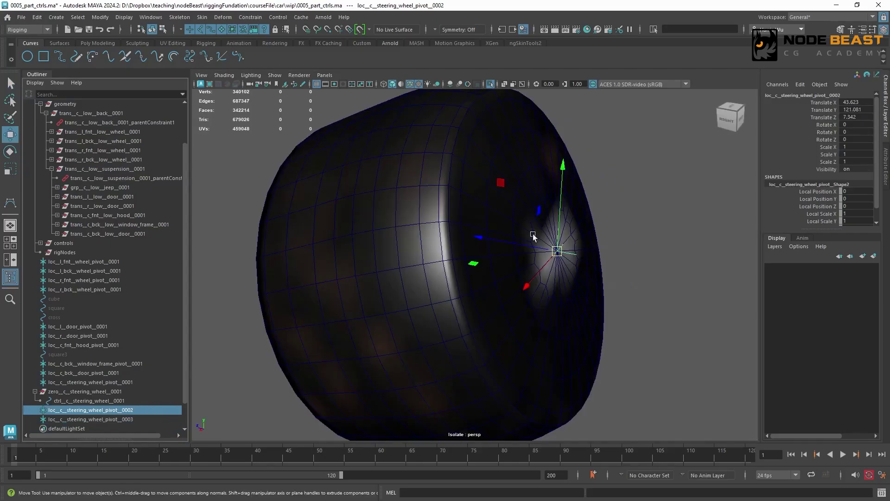
alt+drag(533, 234, 604, 226)
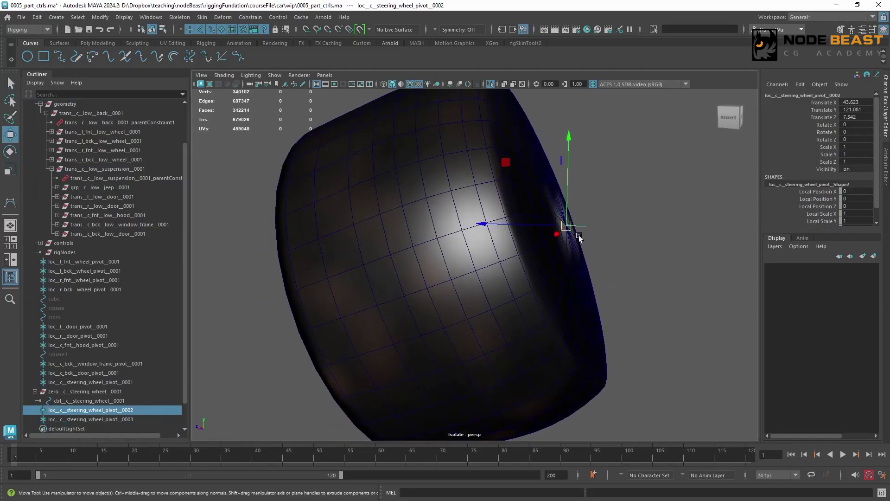
Step: Snap loc__c__steering_wheel_pivot__0003 to a vertex on the upper side of the hub, above the pivot
click(96, 419)
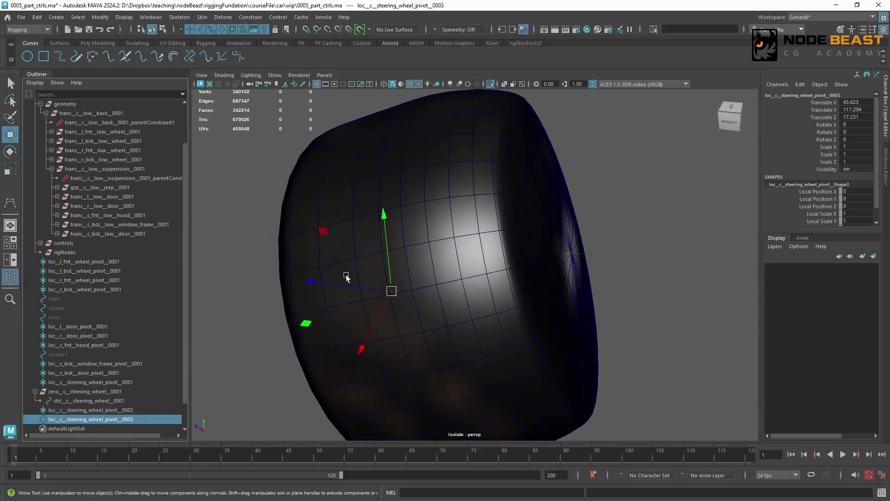
alt+middle_drag(356, 180, 414, 205)
alt+drag(501, 181, 416, 204)
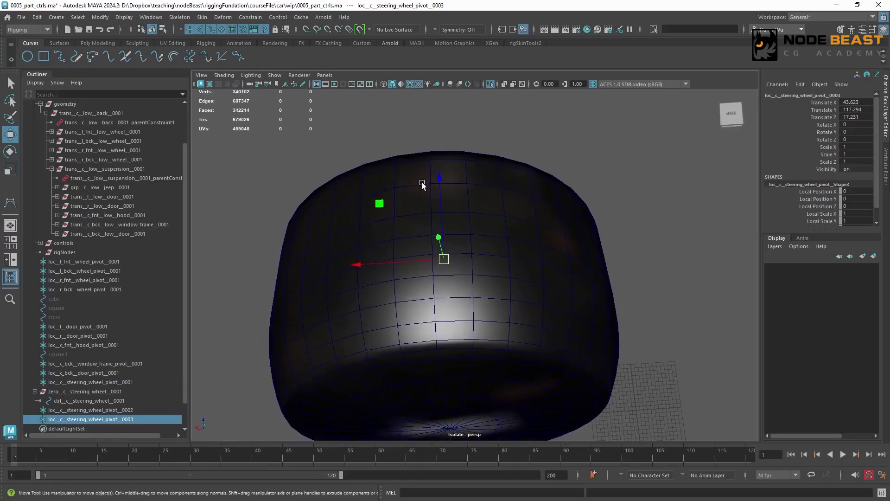
key(v)
middle_drag(422, 184, 427, 183)
alt+drag(477, 191, 552, 166)
alt+right_drag(552, 166, 553, 219)
alt+drag(552, 219, 505, 222)
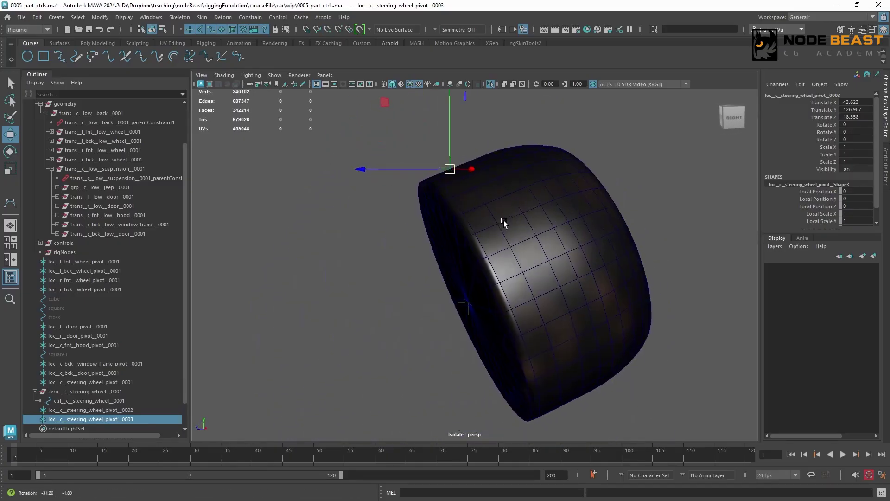
Step: Isolate the three steering wheel pivot locators in the viewport
click(83, 382)
ctrl+click(79, 410)
ctrl+click(77, 419)
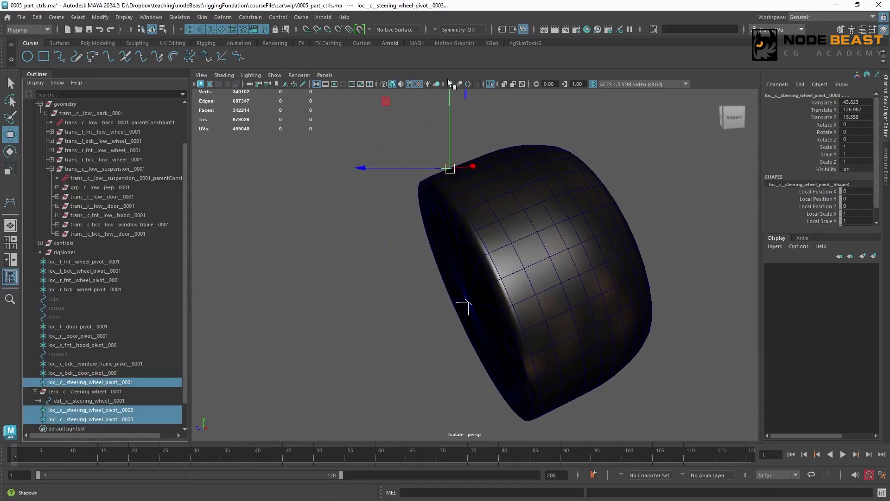
click(490, 85)
alt+drag(574, 244, 509, 259)
click(508, 259)
Step: Aim-constrain loc__c__steering_wheel_pivot__0001 to loc__c__steering_wheel_pivot__0002, using loc__c__steering_wheel_pivot__0003 as the world up object
drag(335, 149, 448, 177)
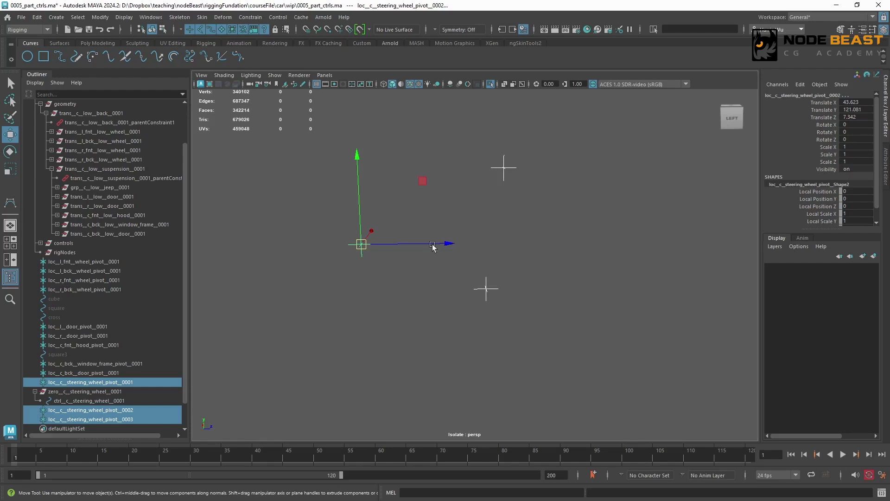
click(384, 239)
drag(326, 222, 386, 281)
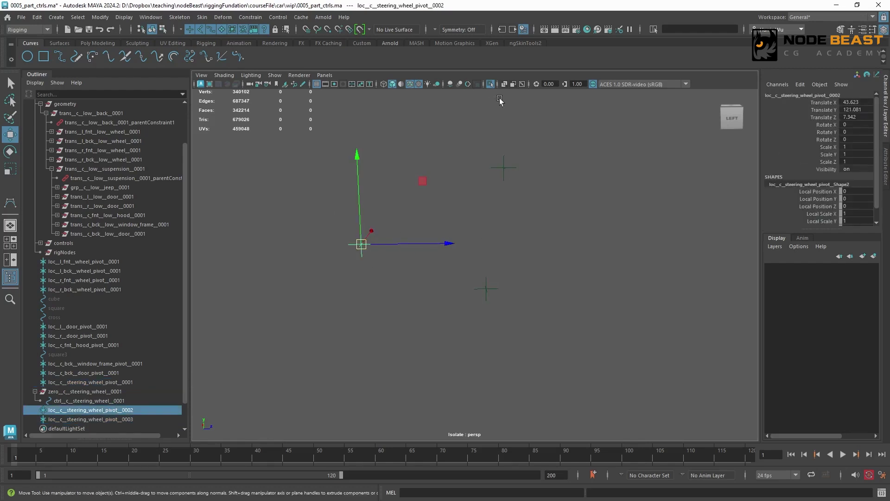
click(476, 290)
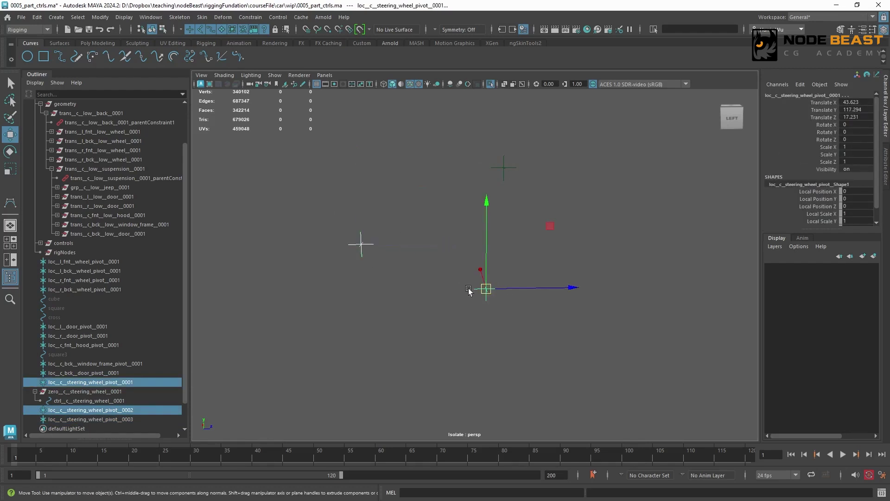
click(509, 168)
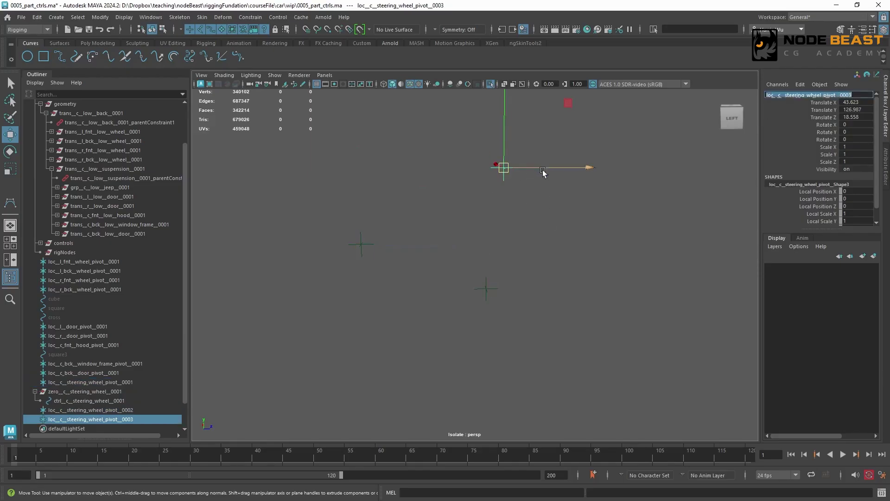
click(481, 247)
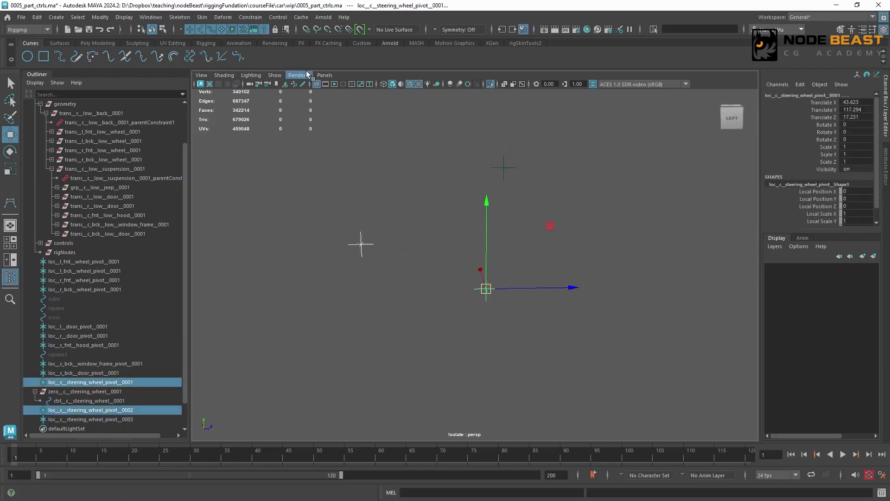
click(251, 16)
click(335, 80)
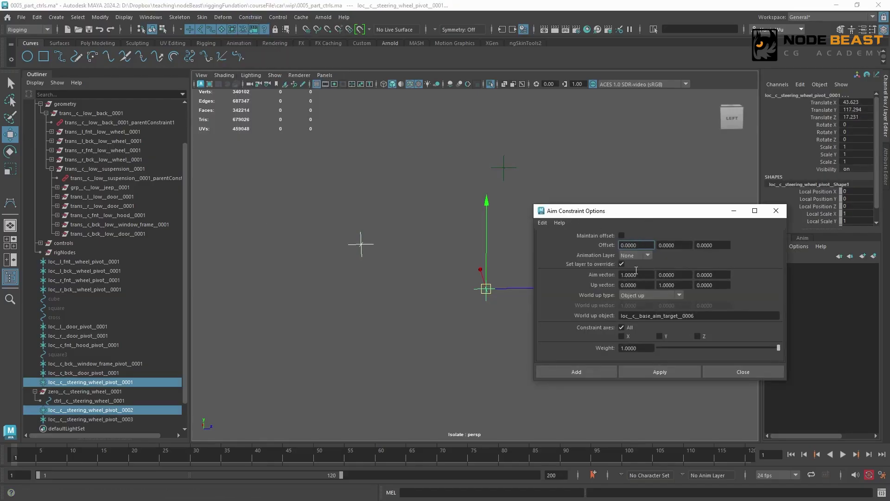
double_click(706, 315)
text(loc__c__steering_wheel_pivot__0003)
click(660, 372)
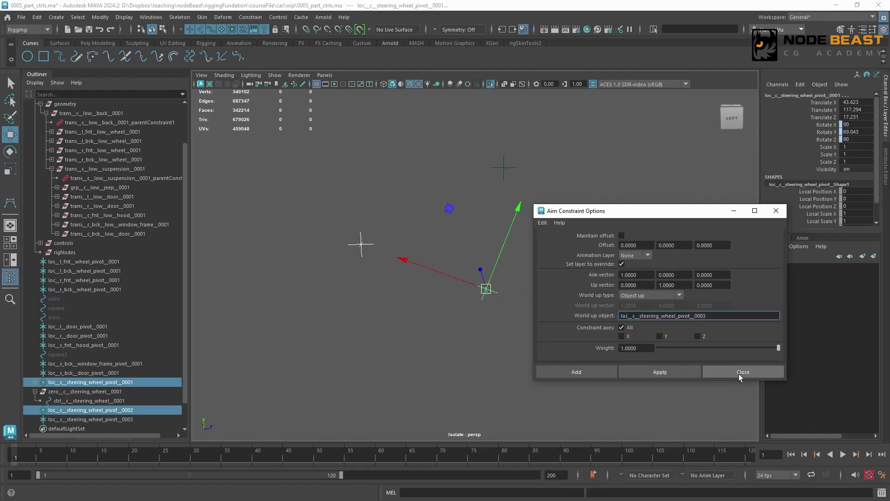
click(739, 373)
Step: Show the full model again and match all transforms of zero__c__steering_wheel__0001 to loc__c__steering_wheel_pivot__0001
alt+drag(740, 373, 704, 299)
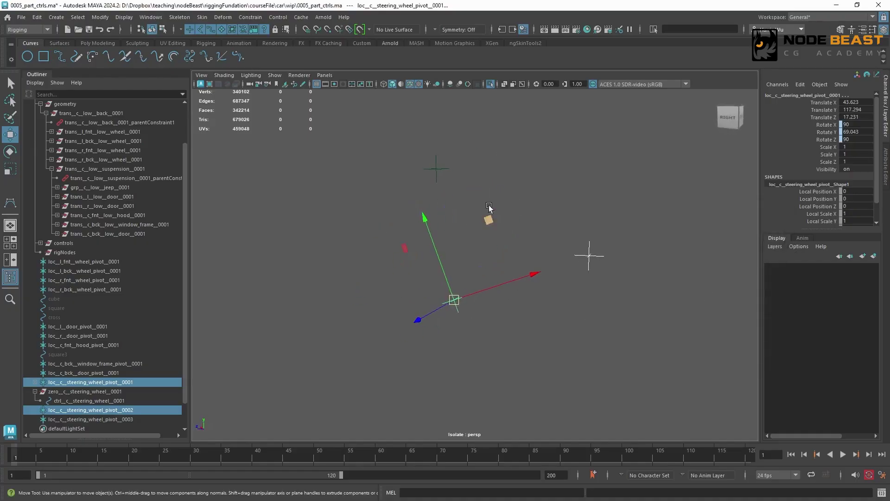
click(490, 84)
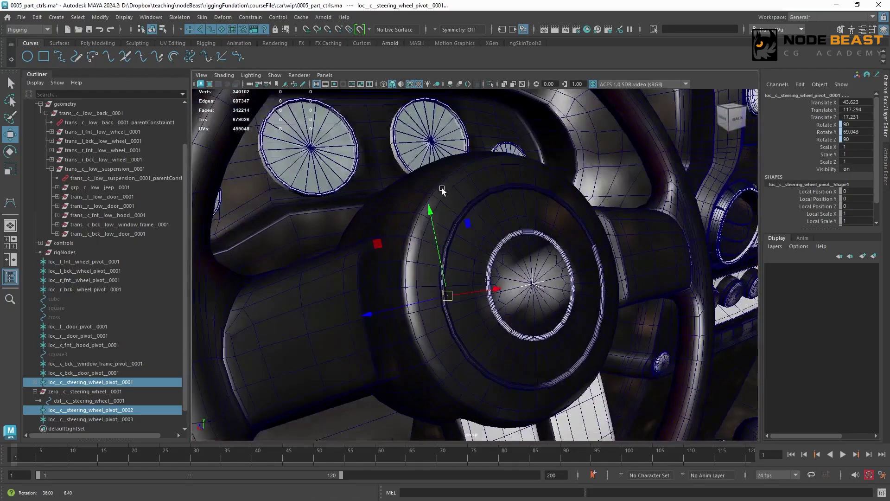
alt+drag(442, 187, 411, 269)
click(107, 391)
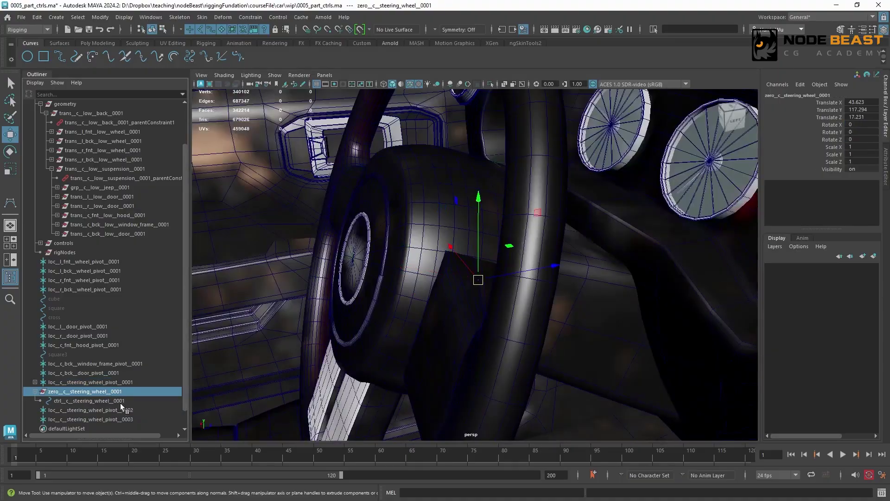
ctrl+click(116, 381)
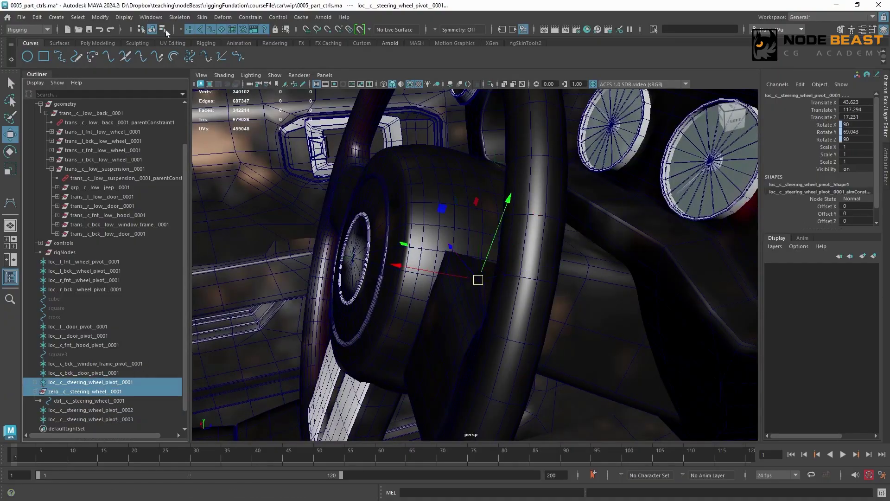
click(99, 22)
mouse_move(138, 65)
click(235, 71)
Step: Isolate the steering wheel's hub and rim meshes, and move ctrl__c__steering_wheel__0001 about 14 units along its X axis
click(89, 400)
alt+drag(480, 208, 451, 199)
click(458, 165)
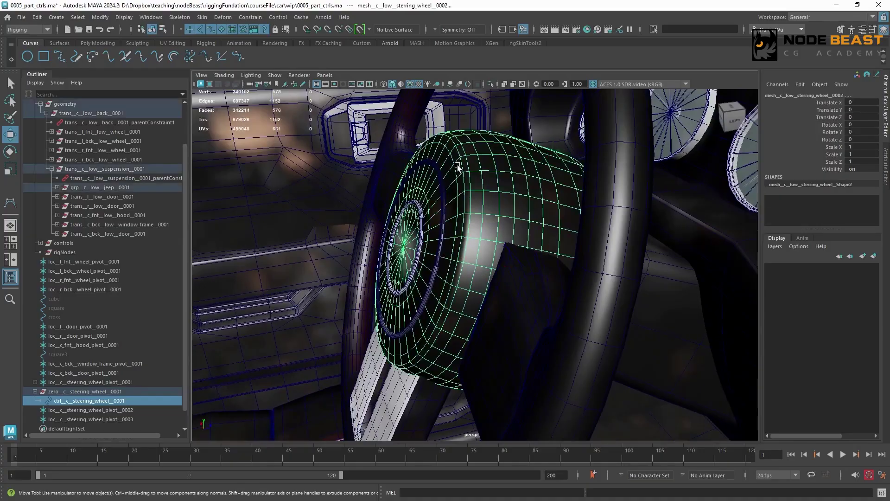
shift+click(606, 166)
click(491, 84)
alt+drag(514, 167, 435, 152)
click(91, 399)
drag(454, 250, 283, 198)
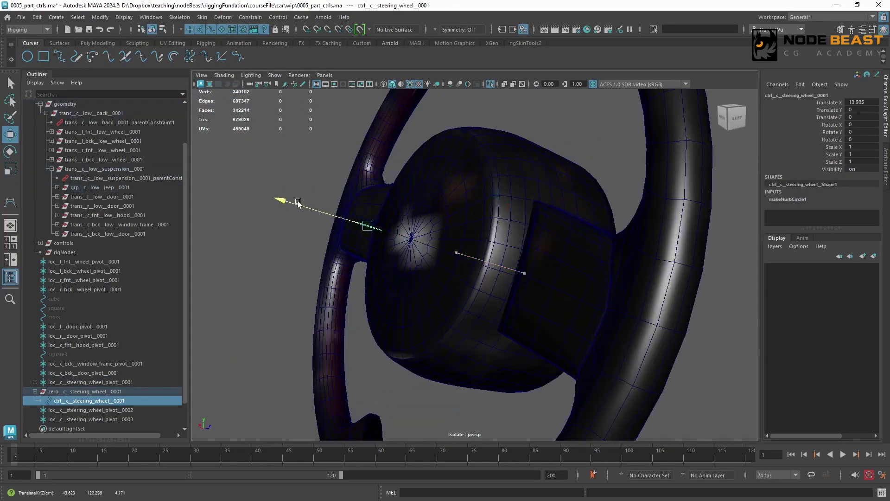
Step: Undo the steering wheel control's X translation and set its Rotate Z to -90
alt+drag(449, 247, 338, 207)
key(ctrl+z)
alt+drag(388, 197, 577, 225)
key(e)
drag(611, 272, 570, 204)
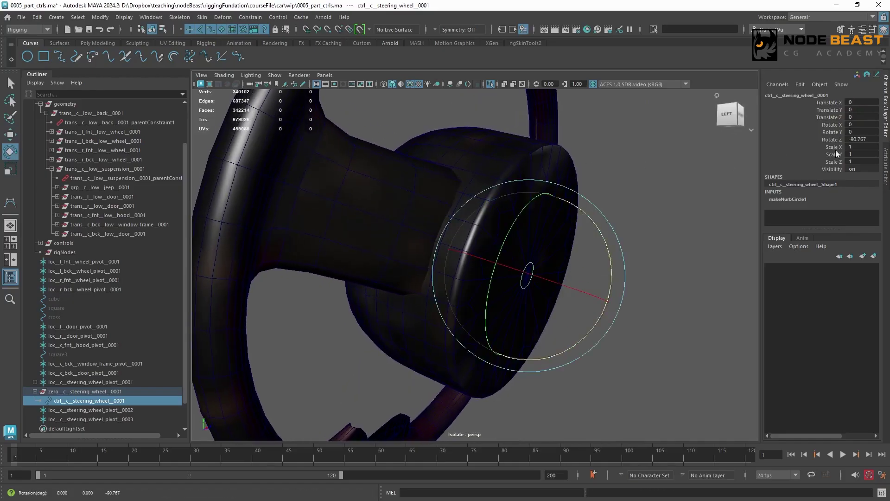
click(856, 139)
text(-90)
key(Return)
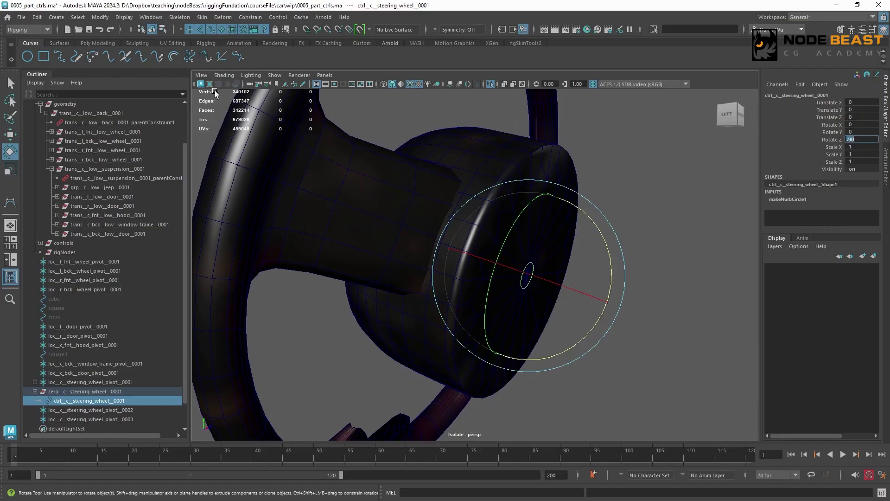
Step: Scale up and offset the control circle's CVs so it roughly matches the rim's size and sits just in front of the steering wheel
click(163, 29)
drag(445, 243, 676, 258)
key(r)
click(152, 30)
Step: Freeze the transformations of ctrl__c__steering_wheel__0001
click(132, 21)
mouse_move(100, 17)
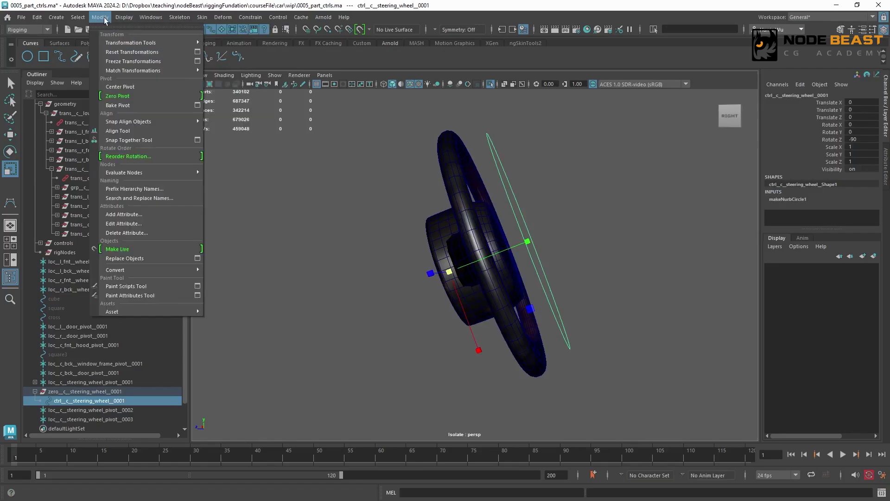
click(133, 61)
Step: Try rotating the steering wheel control around its X axis and undo the rotation
key(e)
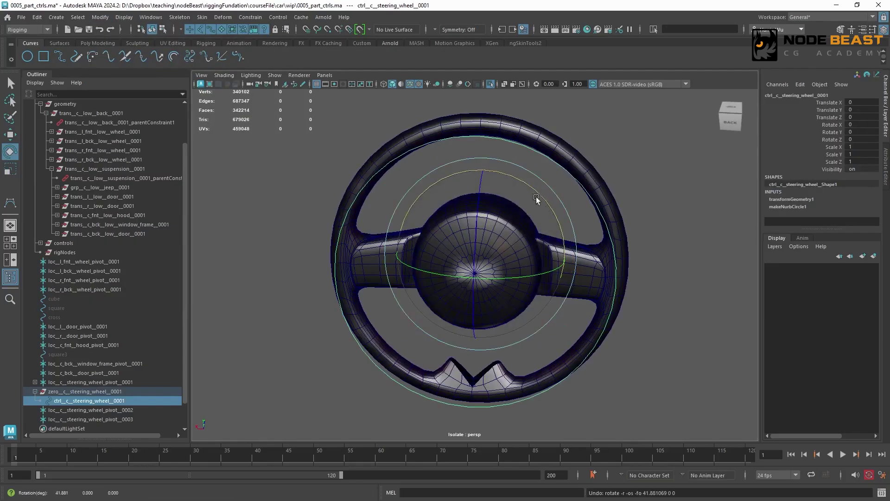
mouse_move(536, 199)
mouse_down()
mouse_move(546, 199)
mouse_move(480, 170)
mouse_move(520, 176)
mouse_move(533, 199)
mouse_move(489, 223)
mouse_move(544, 229)
mouse_move(544, 195)
mouse_up()
key(ctrl+z)
key(ctrl+z)
key(ctrl+z)
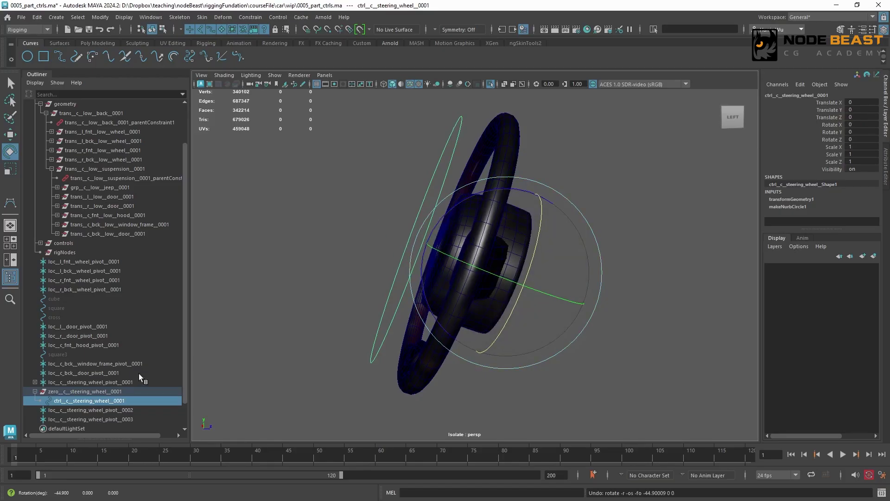
Step: Delete the aim constraint on loc__c__steering_wheel_pivot__0001 and the helper locators loc__c__steering_wheel_pivot__0002 and 0003
click(35, 383)
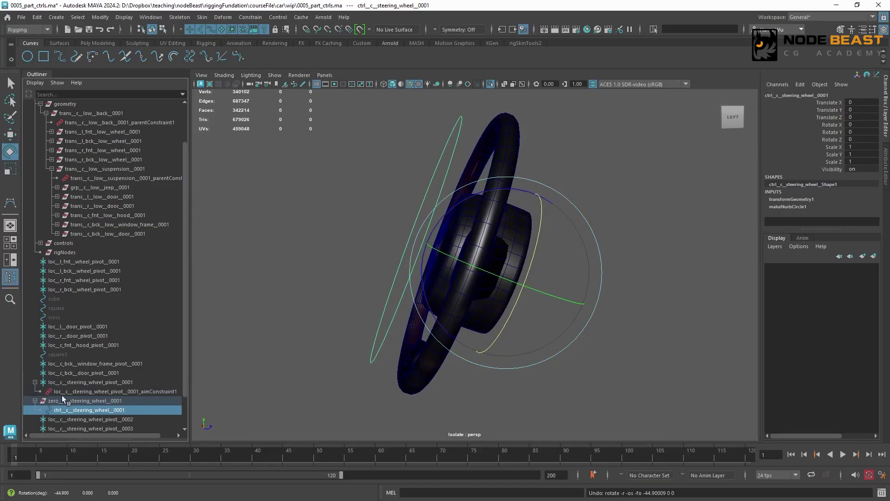
click(62, 391)
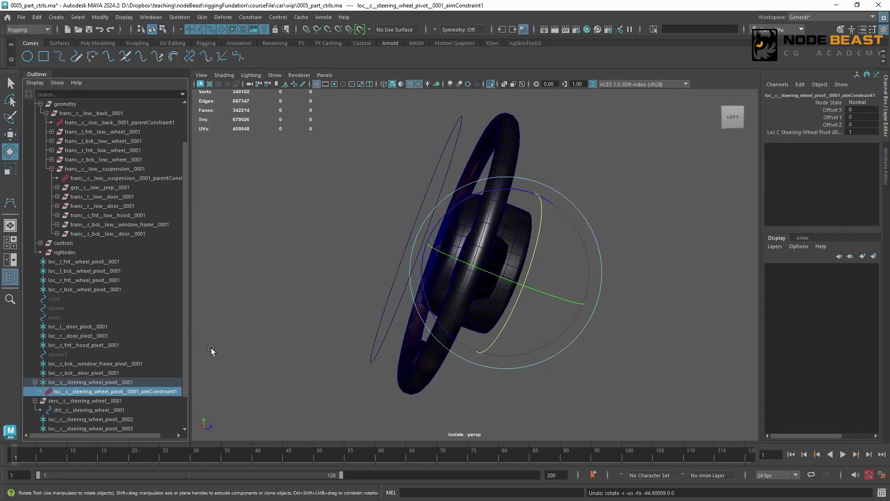
key(Delete)
drag(129, 410, 139, 418)
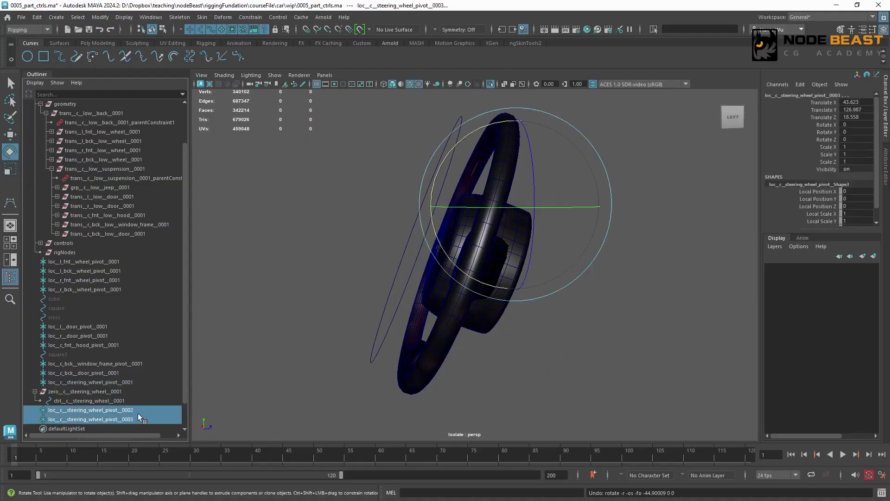
key(Delete)
Step: Show the full model again and delete the construction history of ctrl__c__steering_wheel__0001
click(88, 392)
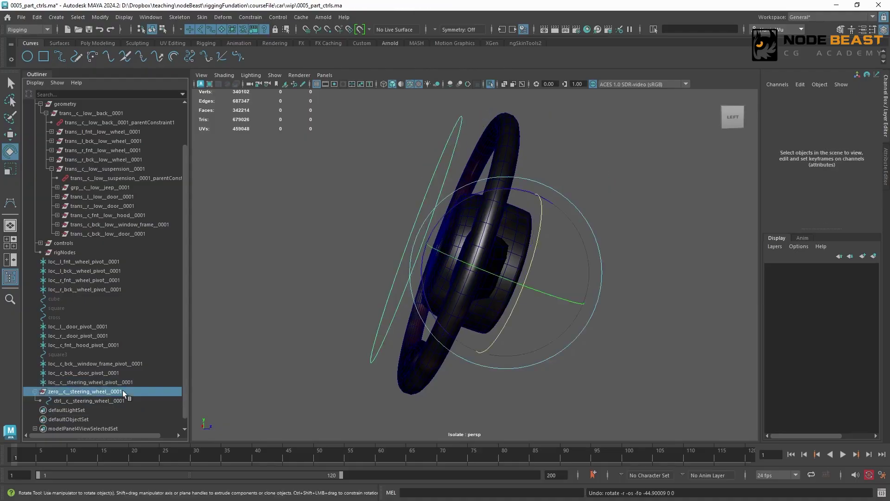
click(490, 84)
key(Down)
key(f)
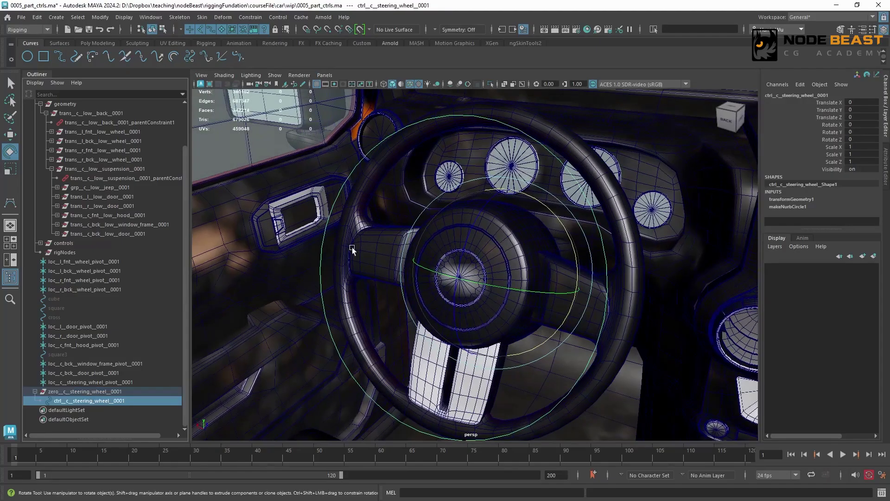
key(alt+shift+d)
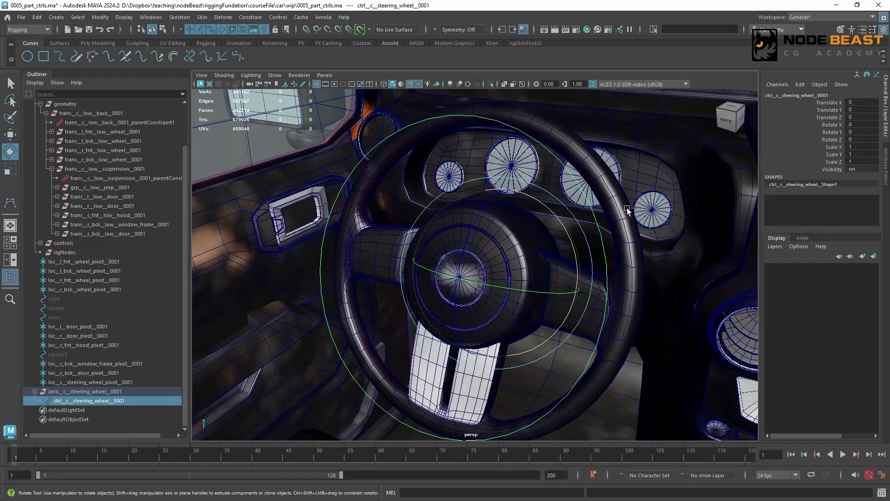
Step: Enable drawing overrides on the steering wheel control's shape and set its index color to yellow
key(ctrl+a)
click(789, 93)
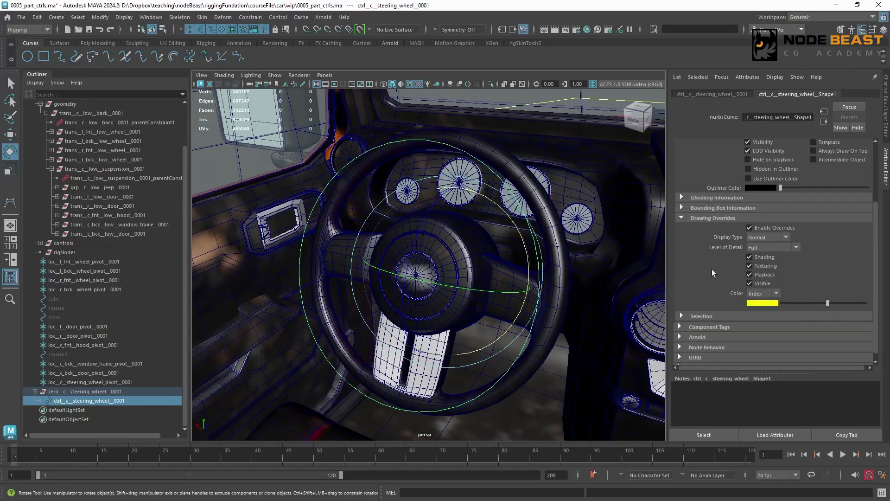
alt+drag(470, 187, 515, 192)
alt+right_drag(515, 192, 424, 222)
key(f)
key(q)
key(ctrl+a)
Step: Parent zero__c__steering_wheel__0001 under the four-arrow control above the jeep's roof
key(Up)
alt+drag(288, 321, 575, 251)
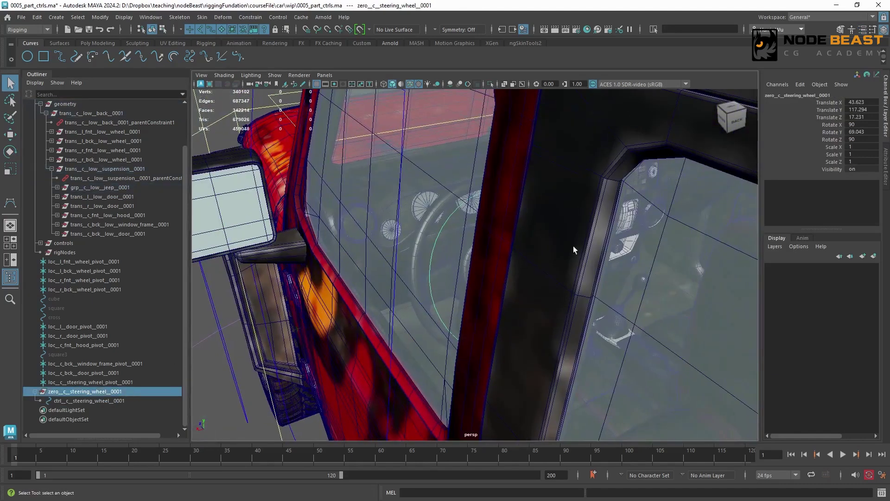
alt+right_drag(575, 250, 445, 195)
alt+drag(445, 195, 468, 211)
alt+right_drag(468, 211, 507, 145)
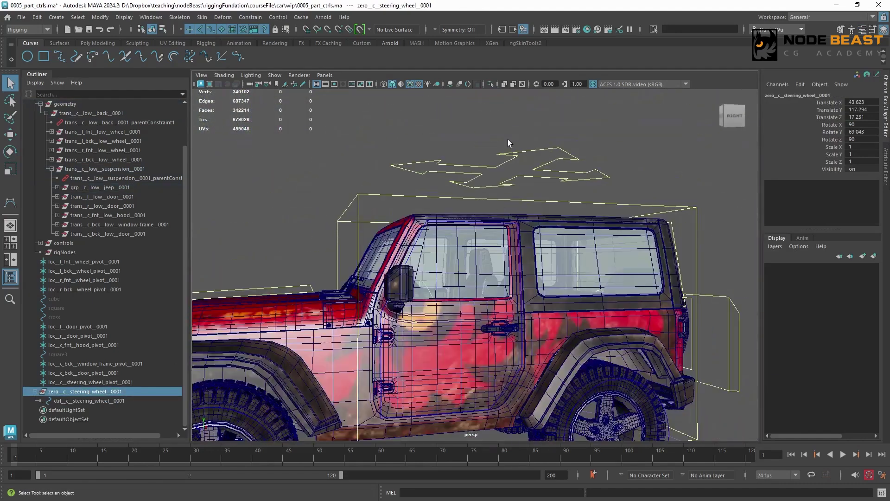
click(563, 144)
key(p)
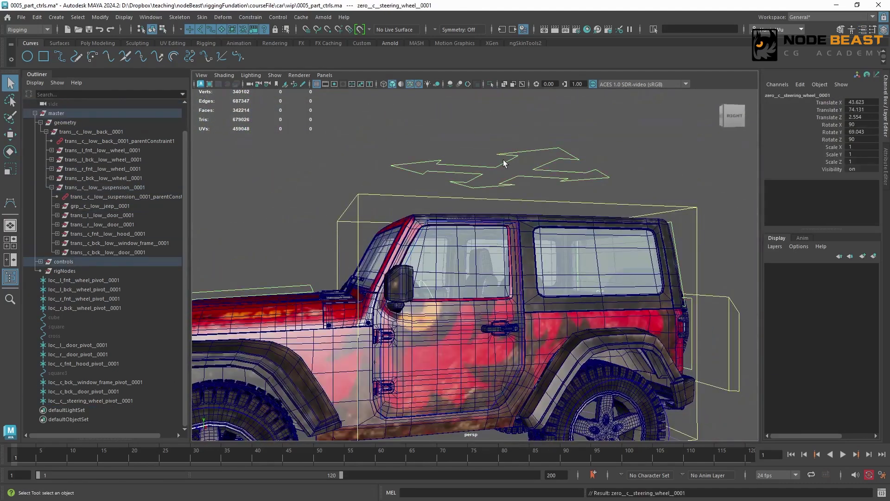
Step: Create an empty group with nothing selected and name it trans__c__low__steering_wheel__0001
click(355, 150)
alt+drag(355, 152, 372, 142)
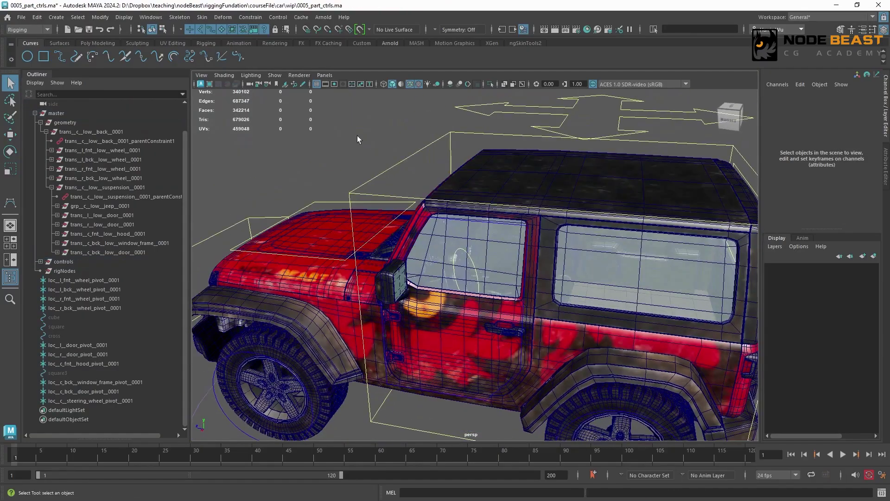
key(ctrl+g)
double_click(54, 410)
text(trans__c__low__steering_wh)
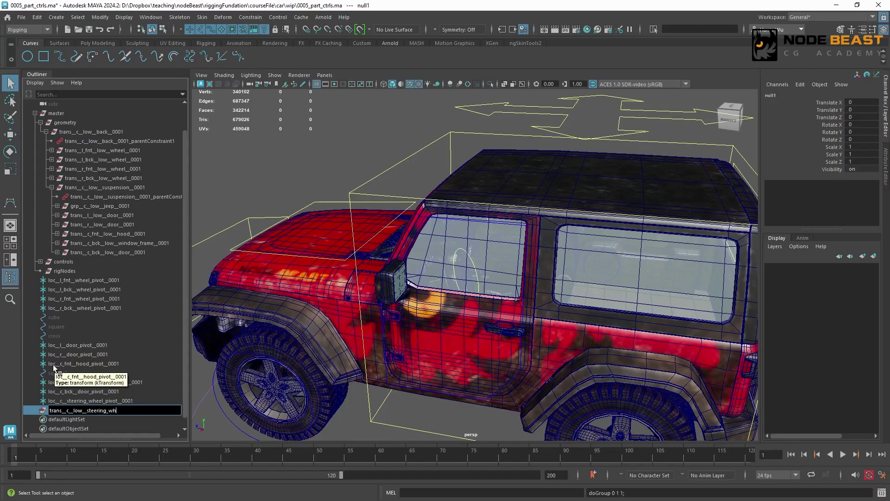
text(eel__0001)
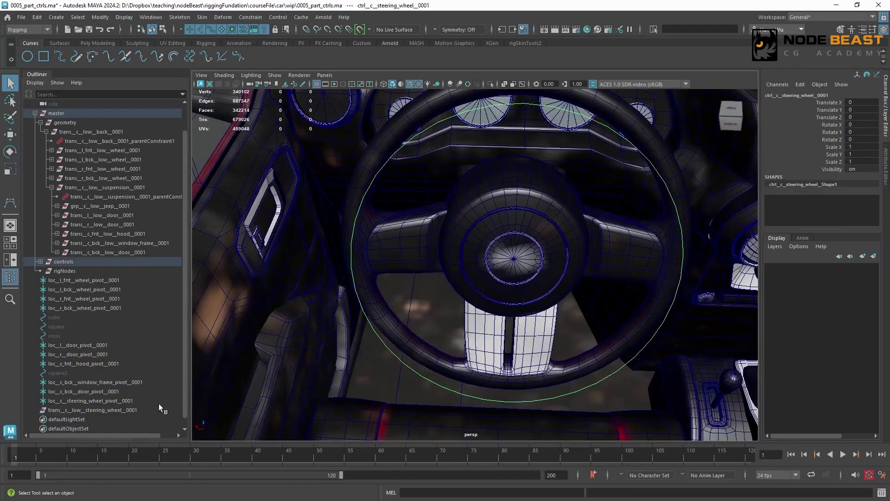
Step: Parent-constrain trans__c__low__steering_wheel__0001 to ctrl__c__steering_wheel__0001 and place the group under trans__c__low__suspension__0001
ctrl+click(154, 410)
click(250, 17)
click(274, 43)
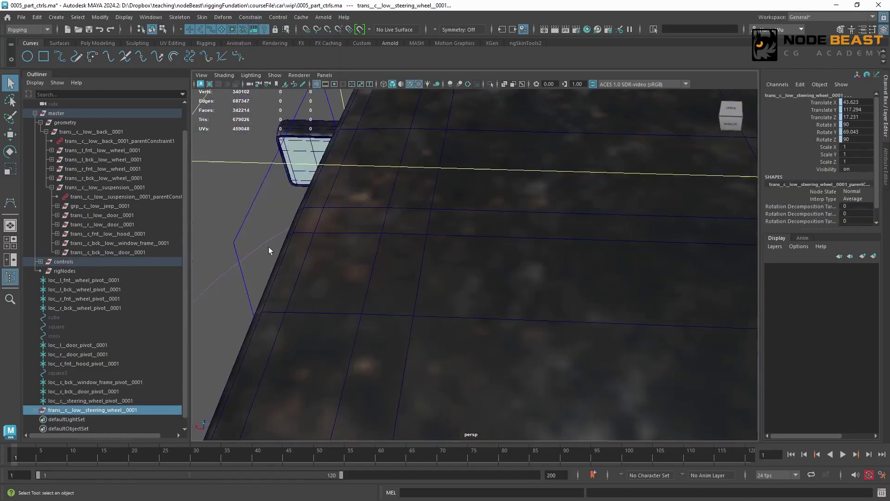
click(124, 410)
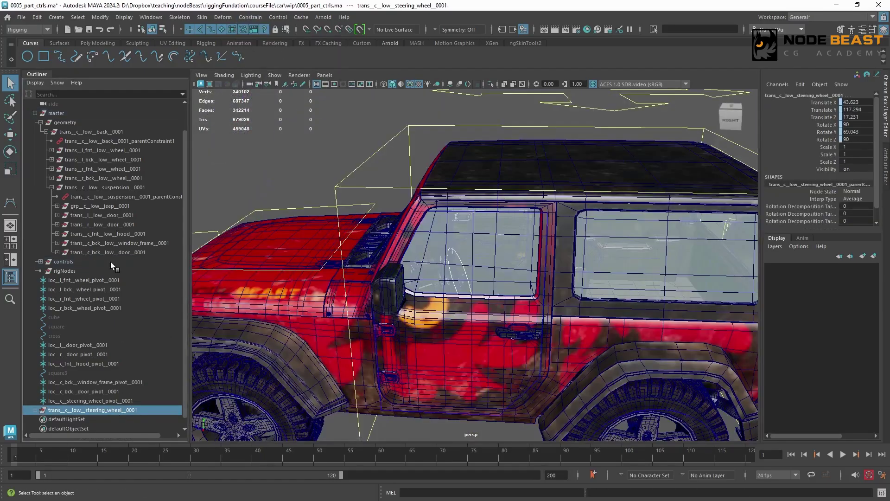
drag(97, 190, 154, 201)
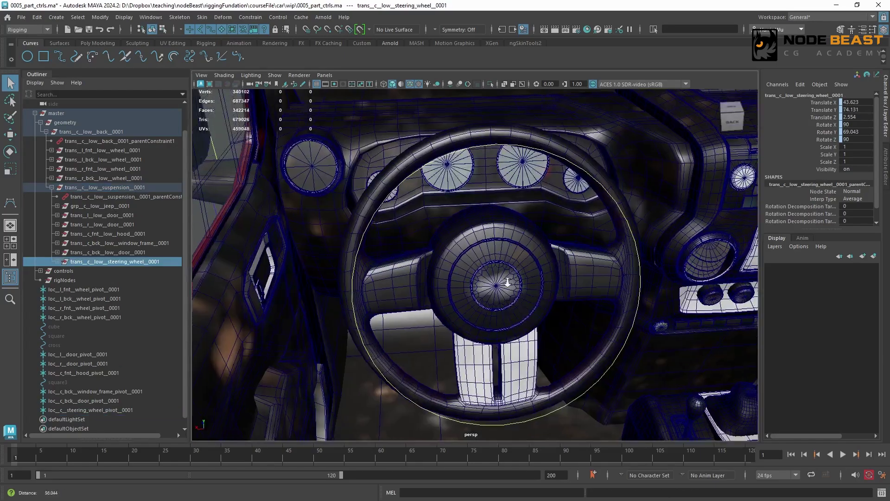
Step: Parent the steering wheel geometry group grp__c__low__steering_wheel__0001 under trans__c__low__steering_wheel__0001
click(513, 255)
key(Up)
alt+drag(585, 254, 545, 267)
click(139, 262)
key(Down)
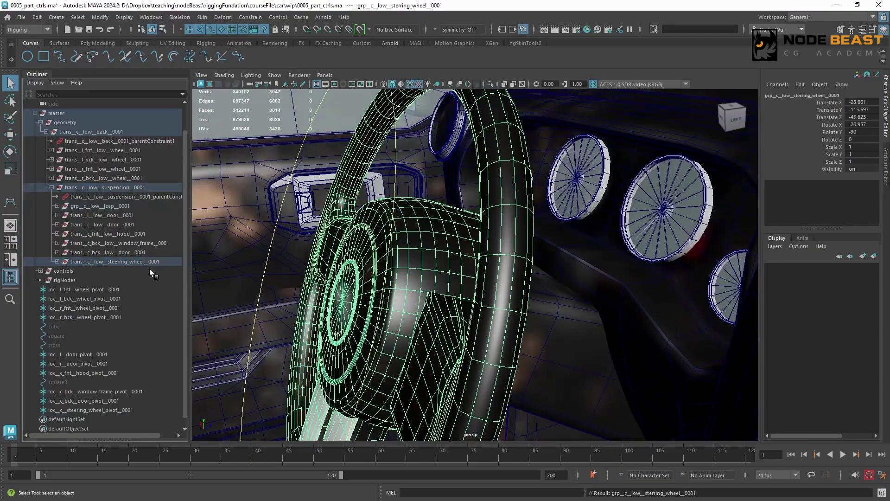
Step: Test the steering wheel rig by rotating ctrl__c__steering_wheel__0001 around its X axis, and undo the rotation
click(276, 224)
scroll(297, 224, down, 3)
alt+drag(364, 223, 419, 244)
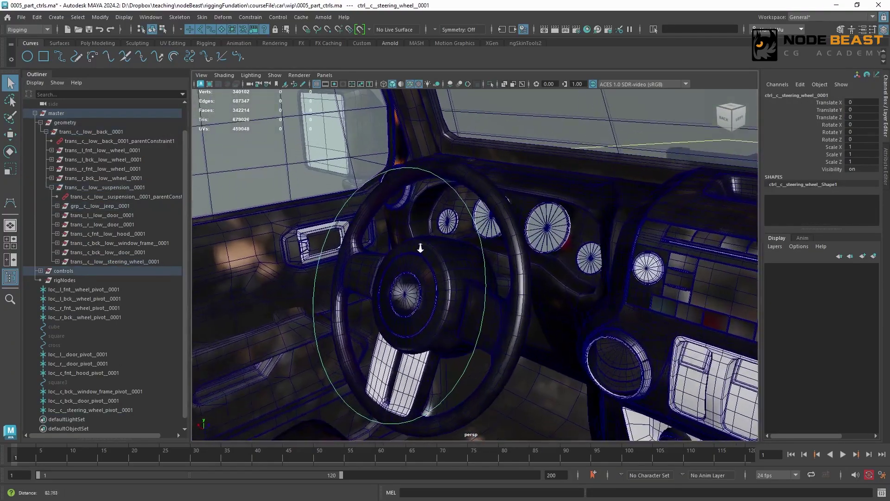
key(e)
drag(475, 259, 470, 300)
key(ctrl+z)
key(ctrl+z)
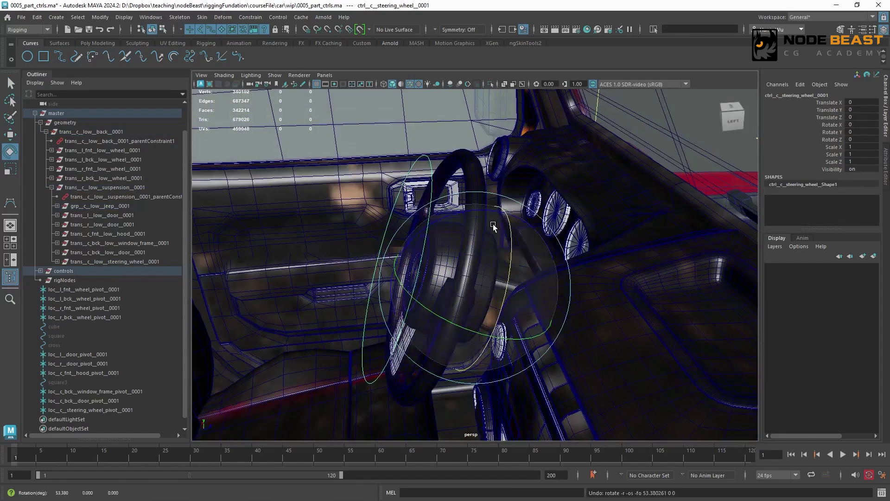
Step: Lock and hide every channel of ctrl__c__steering_wheel__0001 except Rotate X
alt+drag(449, 260, 592, 240)
drag(823, 105, 835, 162)
right_click(835, 159)
click(800, 402)
Step: Rotate the steering wheel control around its X axis to check how the wheel turns
key(e)
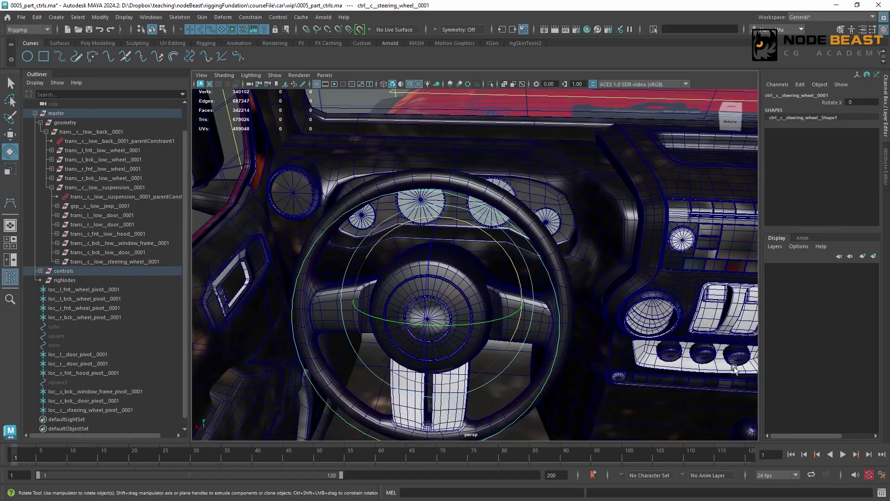
scroll(535, 276, down, 1)
drag(503, 239, 571, 298)
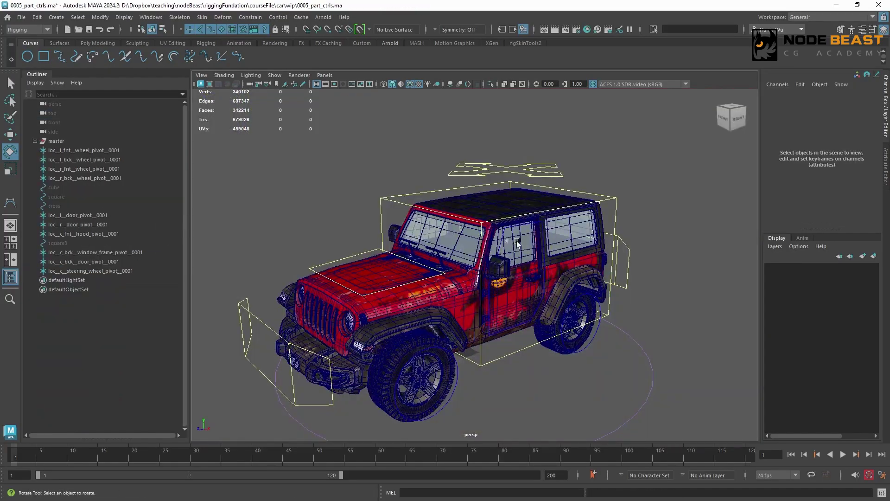